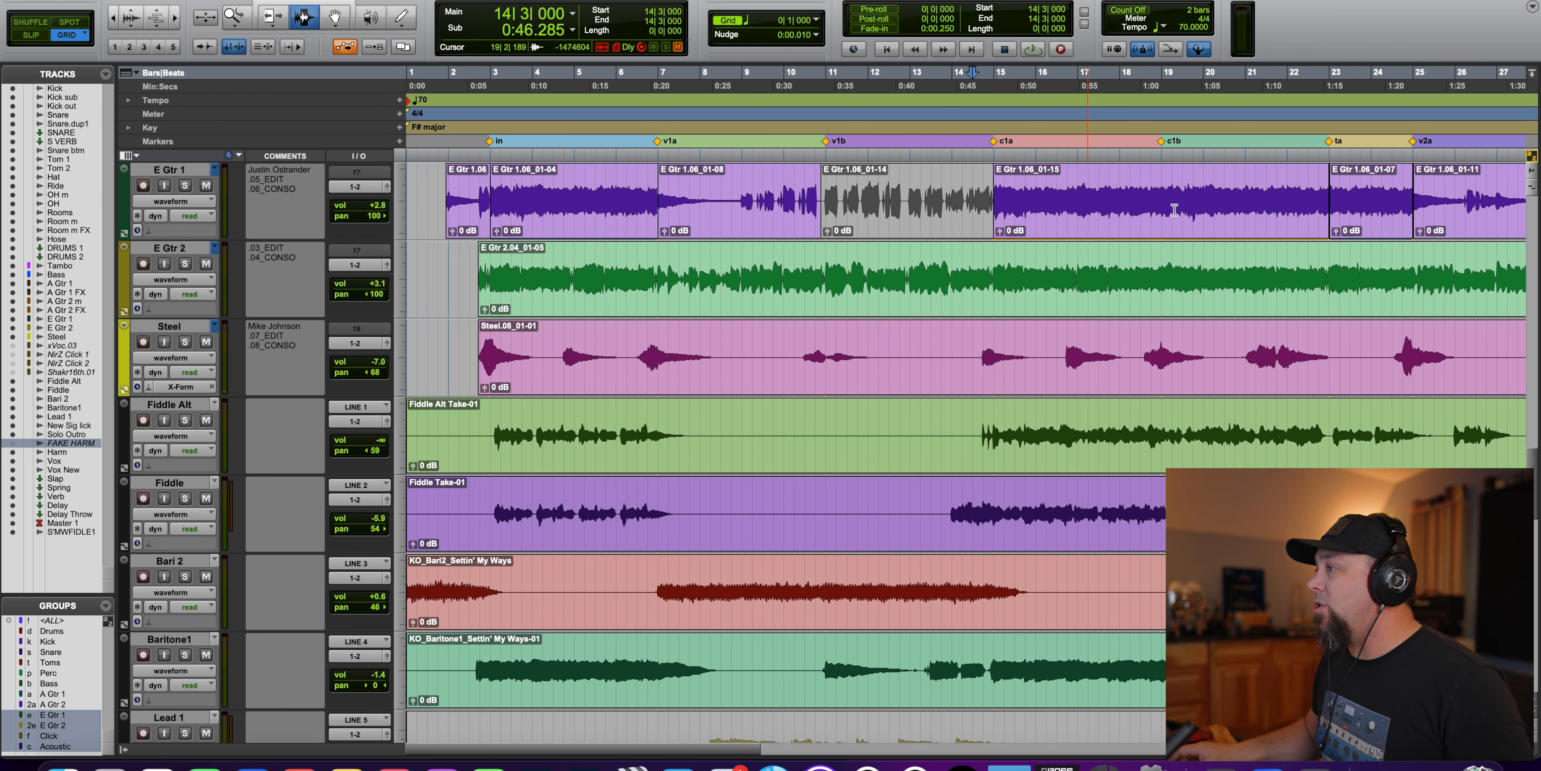
Step: Play the song and look across the mixer channels, from the drum tracks to the effects returns and Master 1
{"action": "key", "text": "space"}
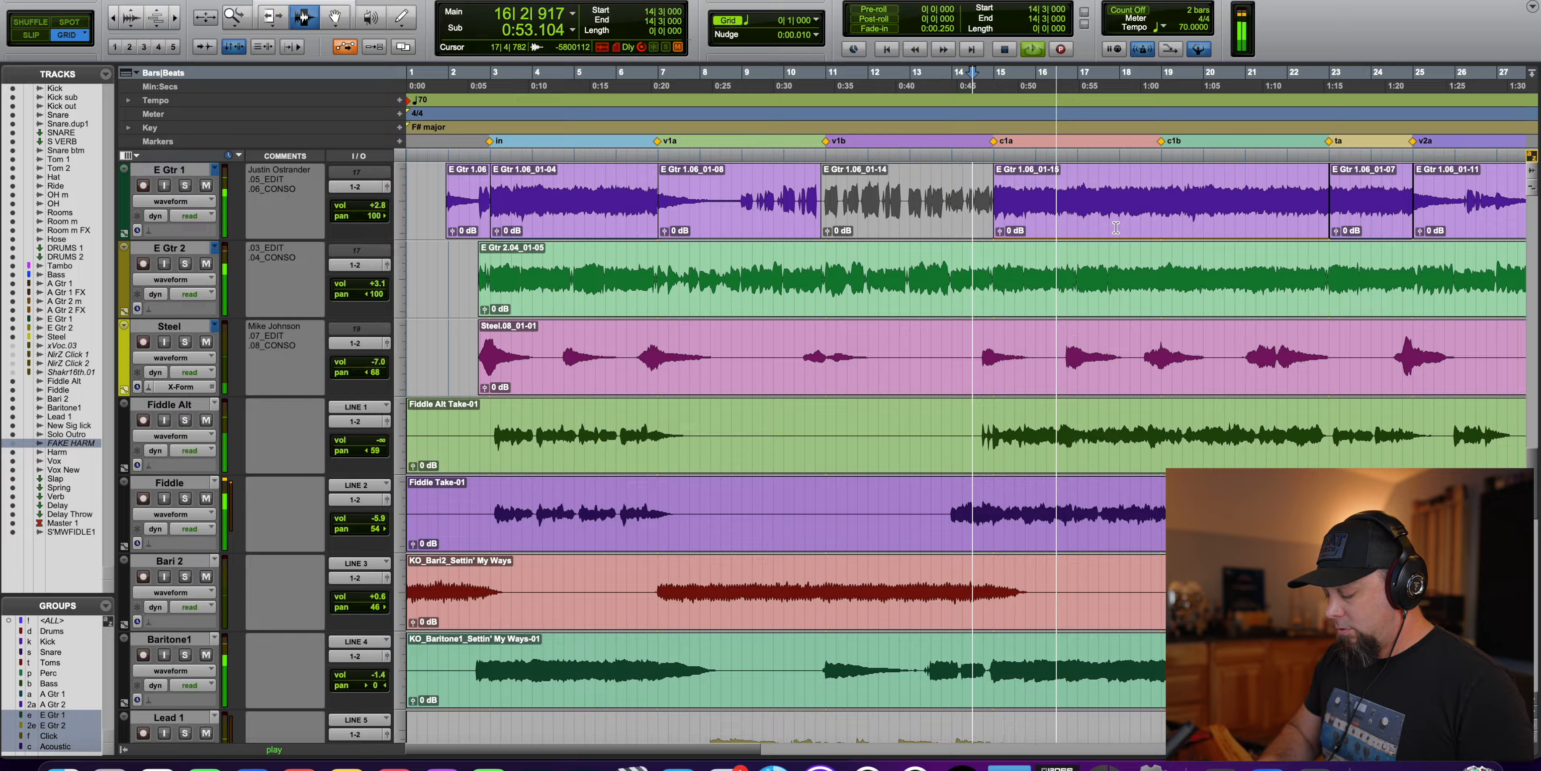
{"action": "key", "text": "super+equal"}
{"action": "scroll", "coordinate": [1119, 242], "scroll_direction": "left", "scroll_amount": 15}
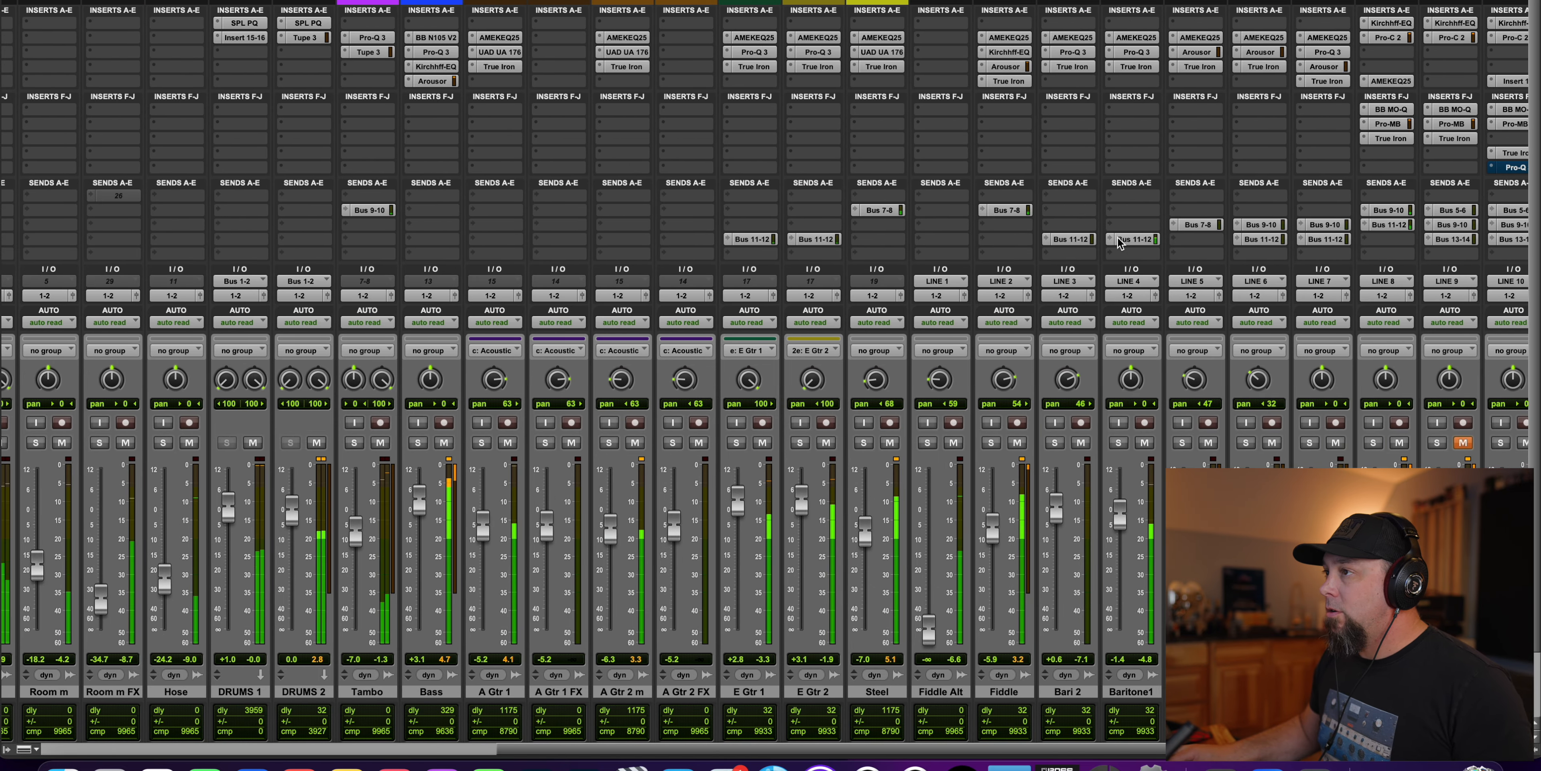
{"action": "scroll", "coordinate": [1119, 242], "scroll_direction": "left", "scroll_amount": 12}
{"action": "scroll", "coordinate": [1119, 242], "scroll_direction": "left", "scroll_amount": 14}
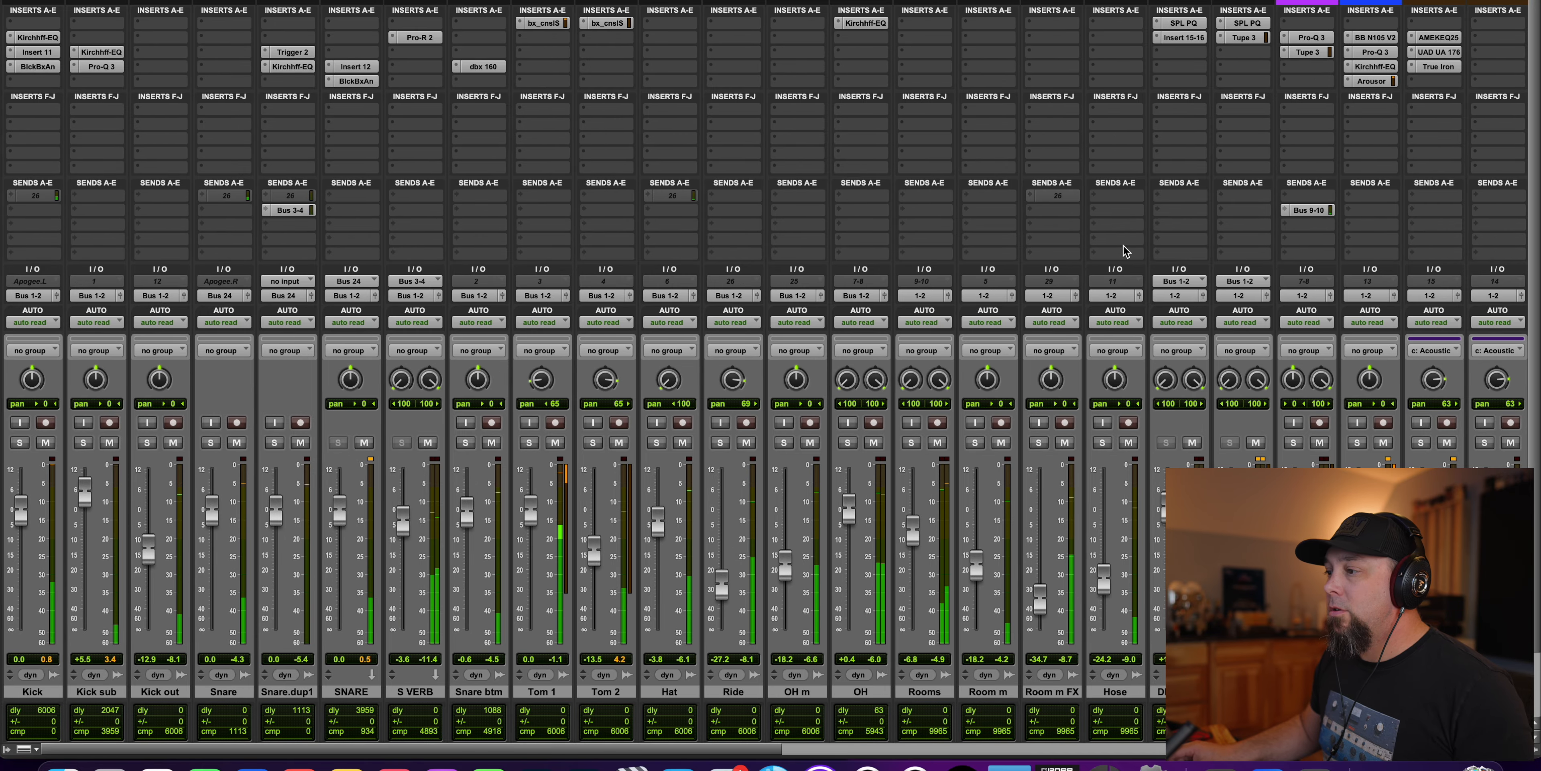
{"action": "scroll", "coordinate": [1141, 249], "scroll_direction": "right", "scroll_amount": 9}
{"action": "scroll", "coordinate": [1141, 249], "scroll_direction": "right", "scroll_amount": 20}
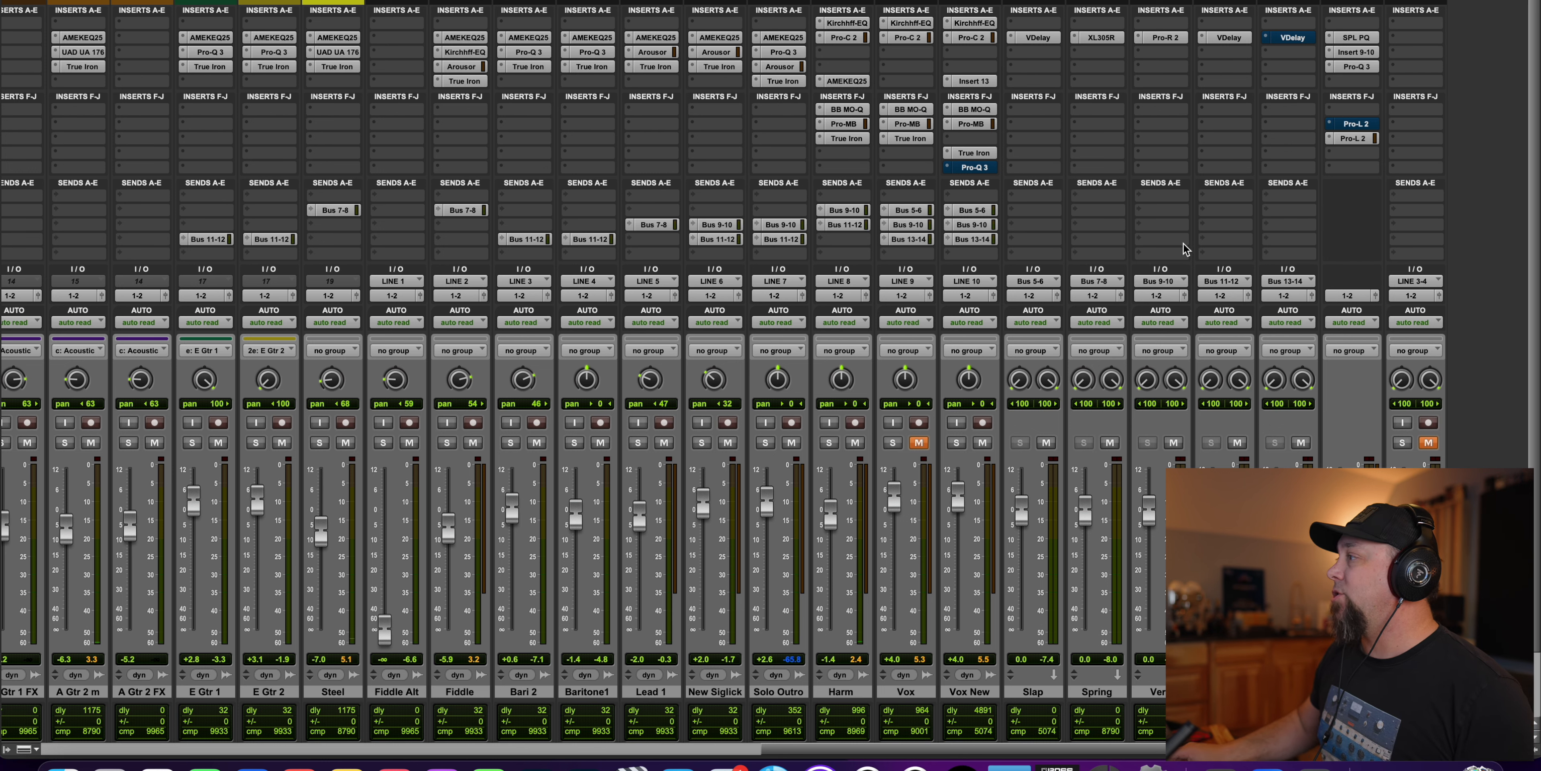
Step: Open the SPL PQ equalizer on Master 1 and examine its LMF, MF and HF band settings
{"action": "left_click", "coordinate": [1357, 38]}
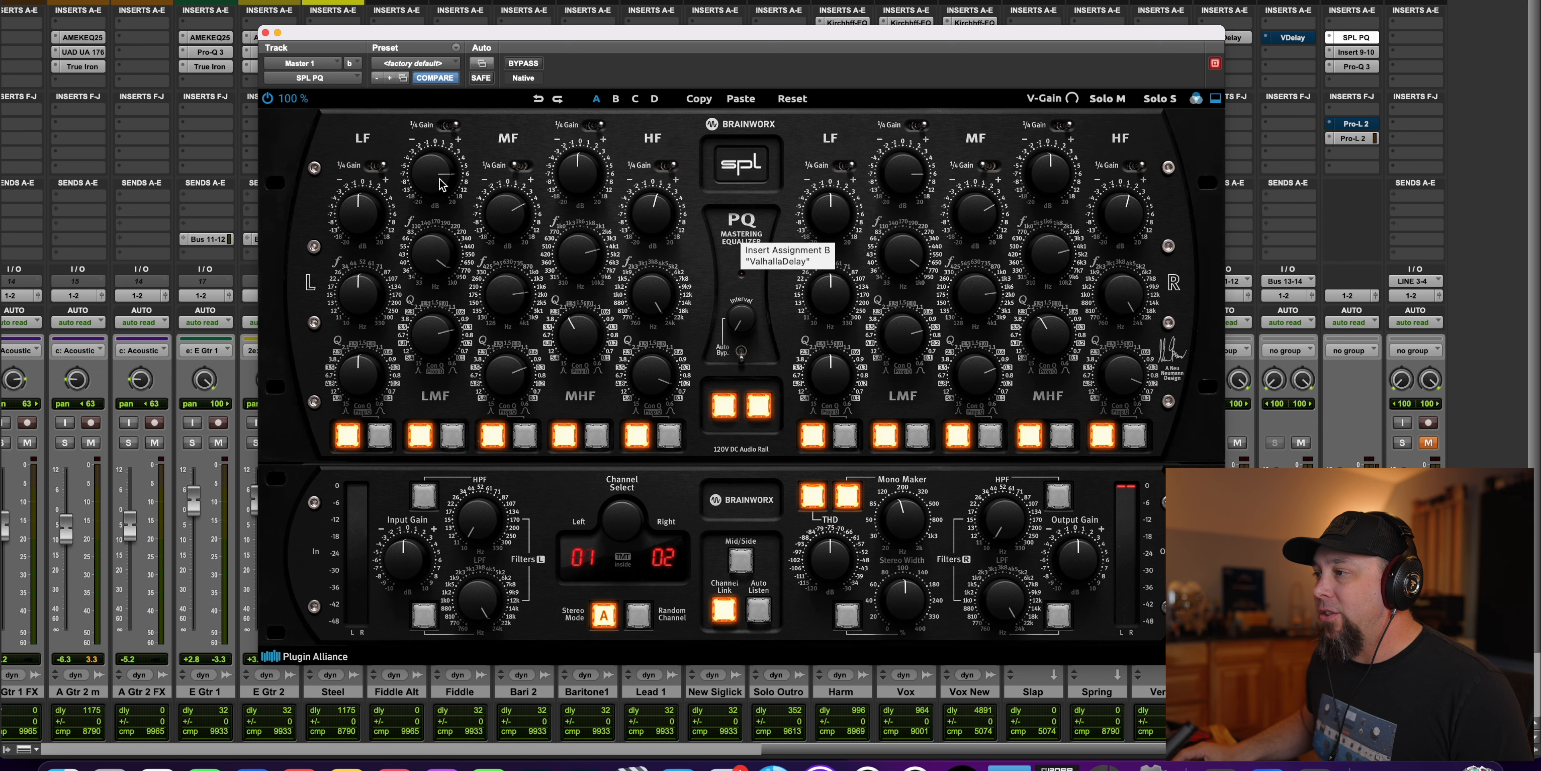
{"action": "mouse_move", "coordinate": [431, 259]}
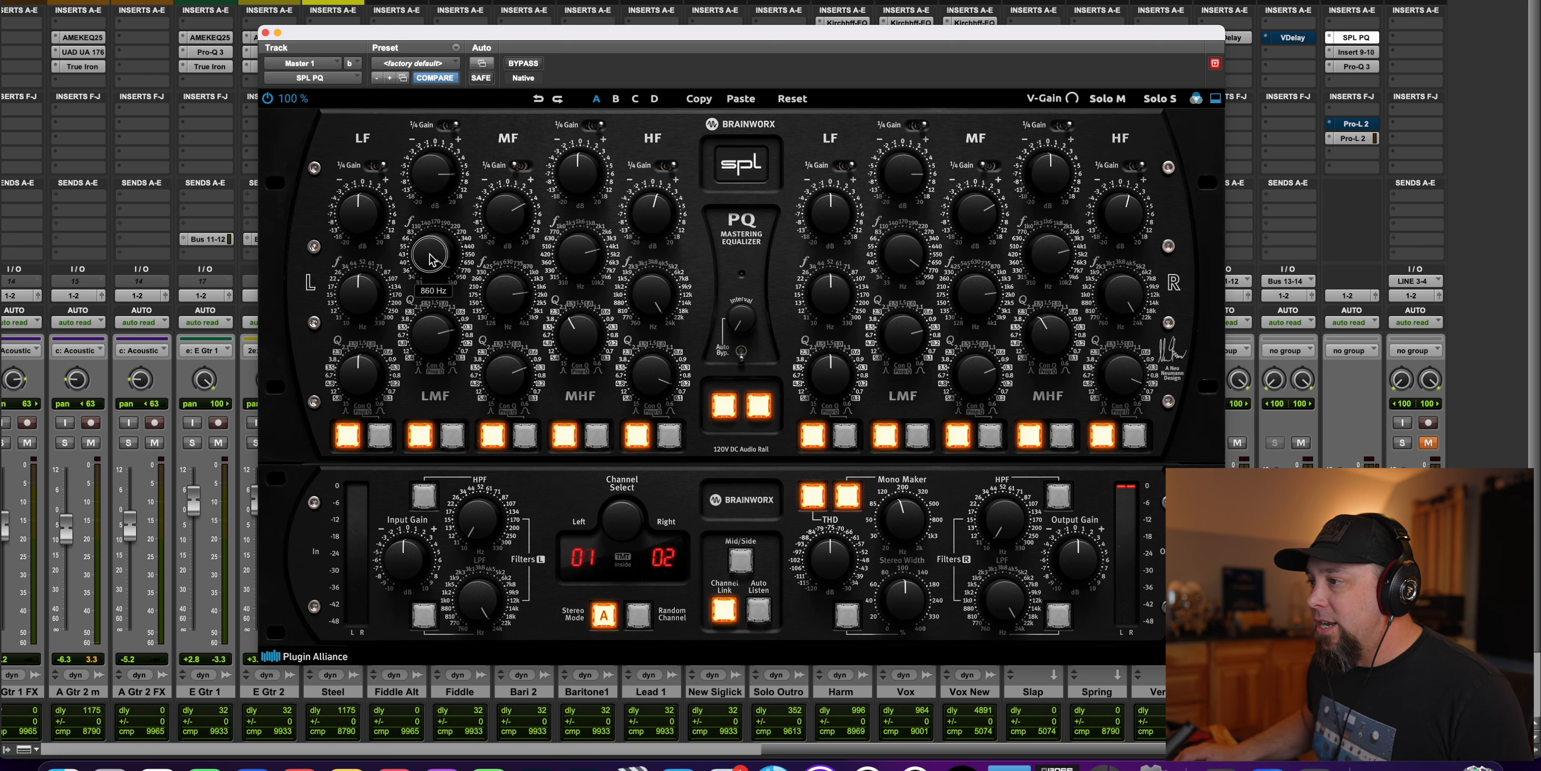
{"action": "mouse_move", "coordinate": [432, 181]}
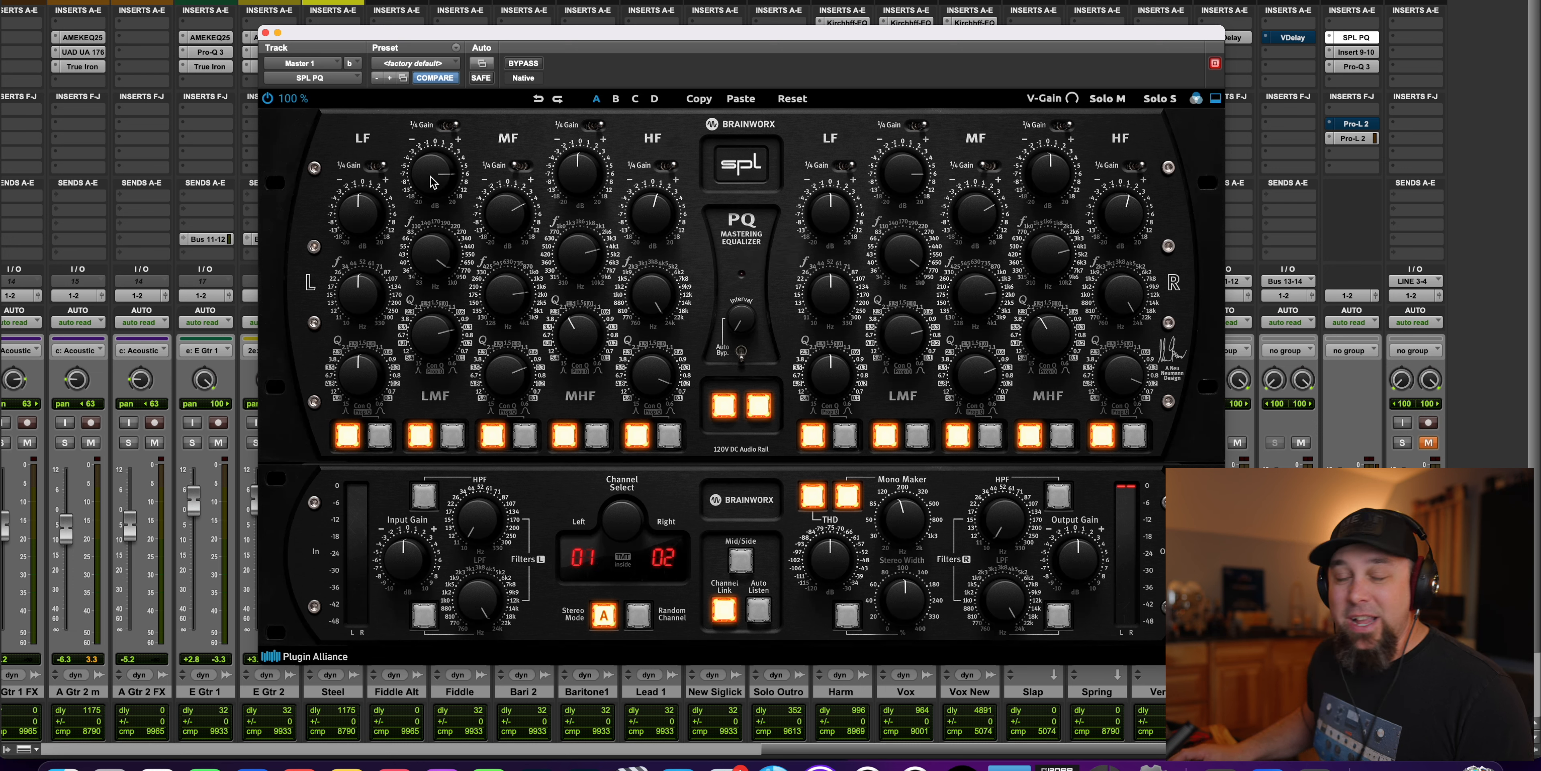
{"action": "mouse_move", "coordinate": [430, 346]}
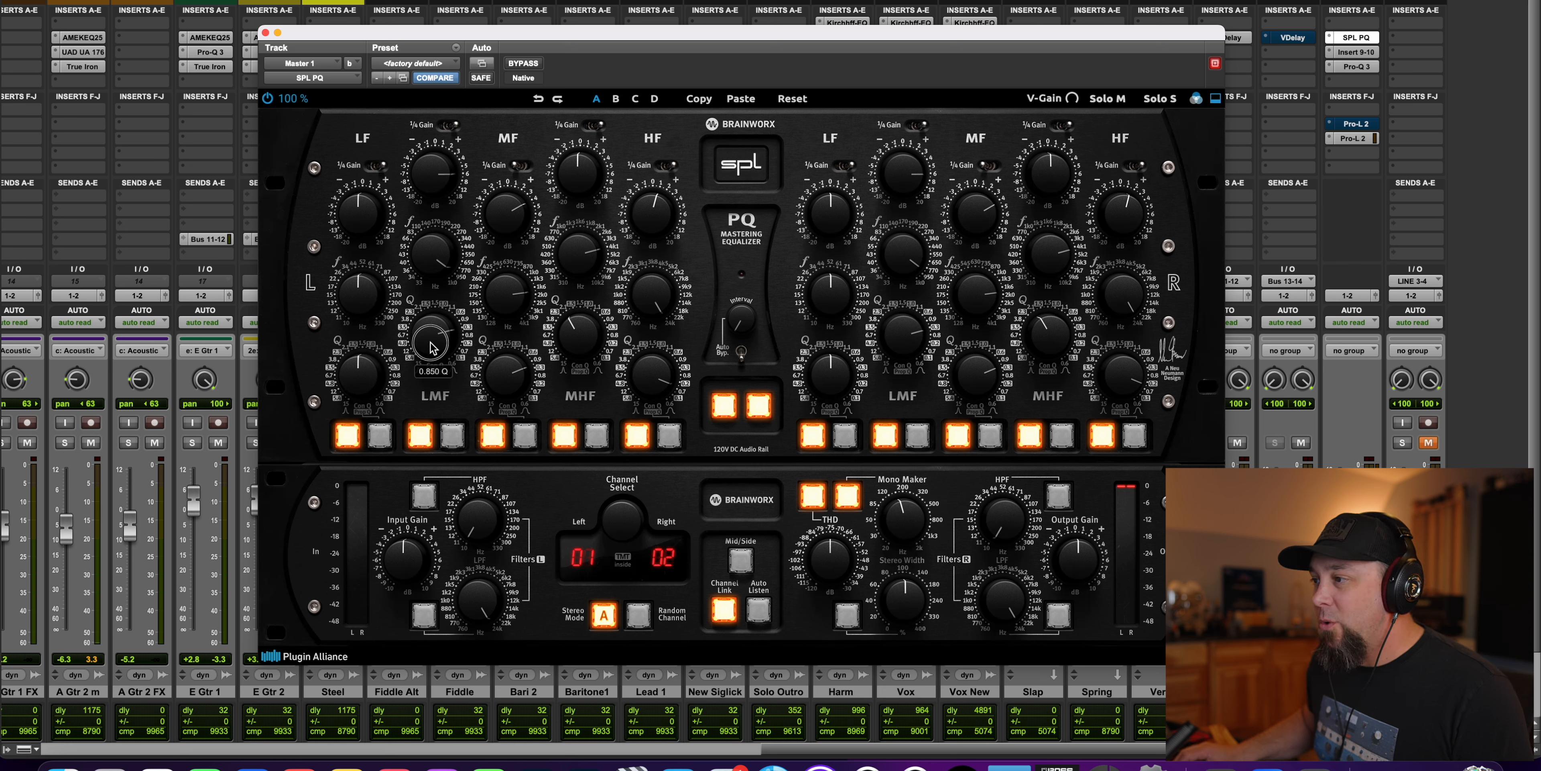
{"action": "mouse_move", "coordinate": [513, 222]}
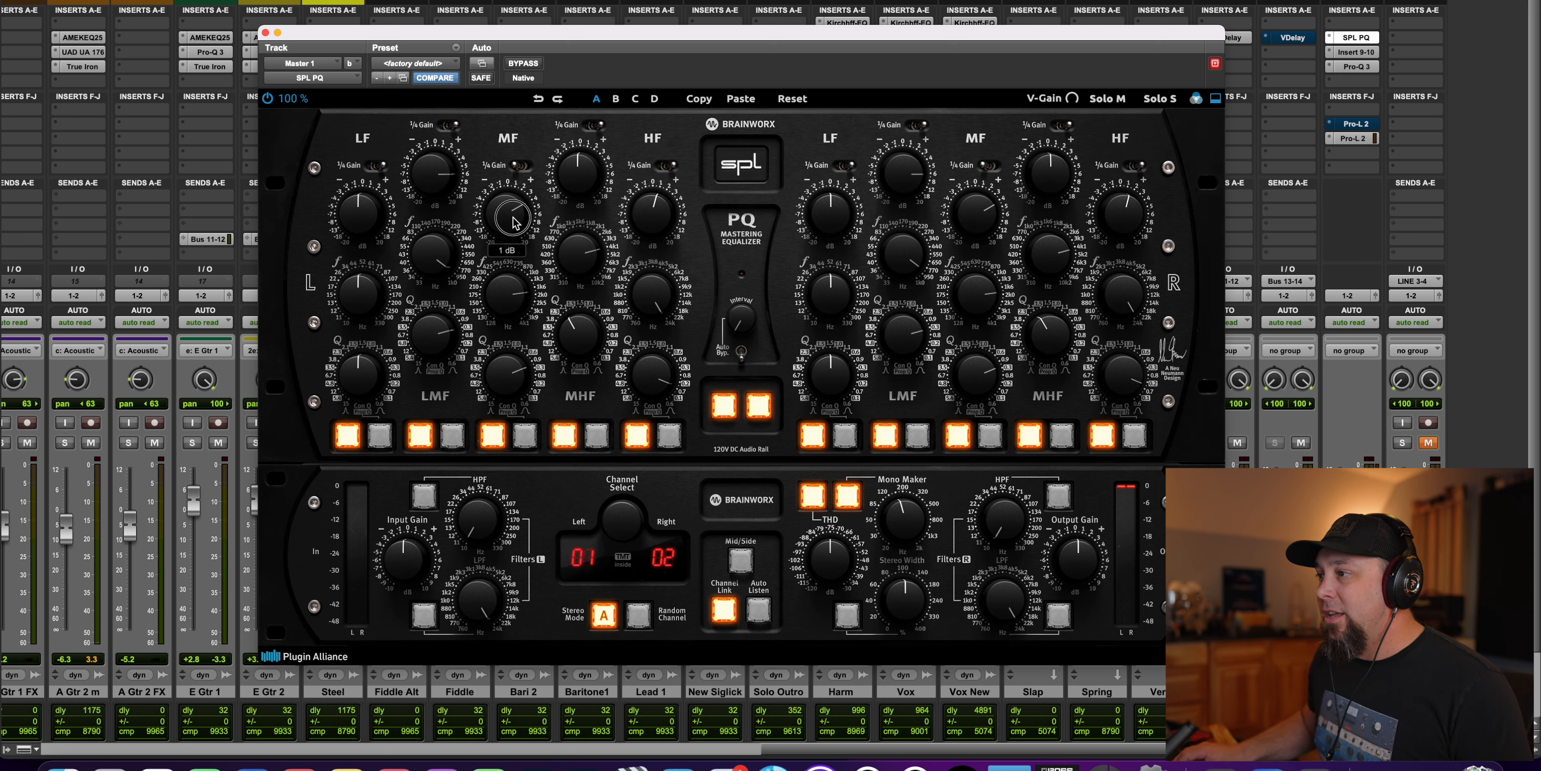
{"action": "mouse_move", "coordinate": [507, 293]}
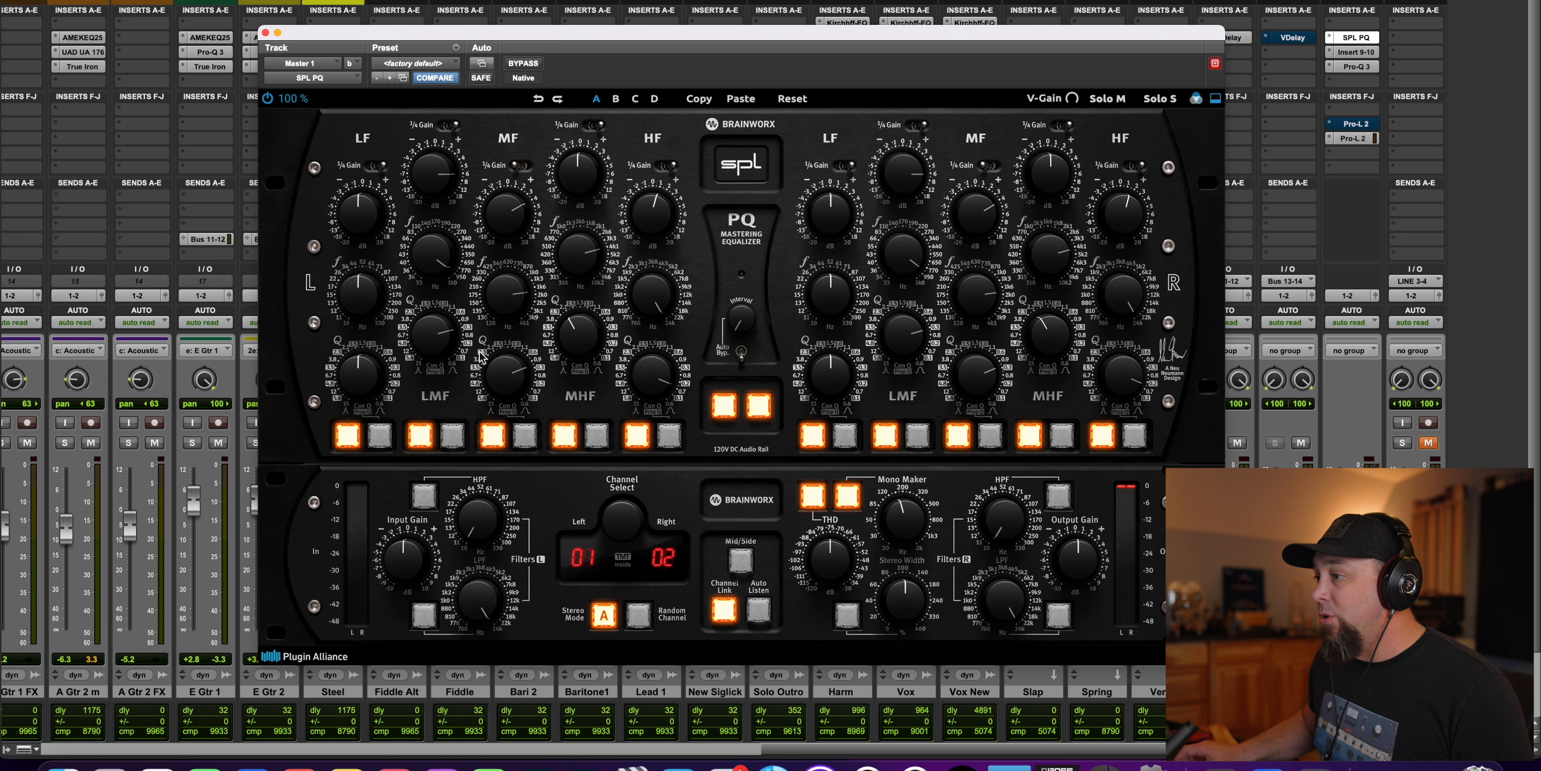
{"action": "mouse_move", "coordinate": [662, 226]}
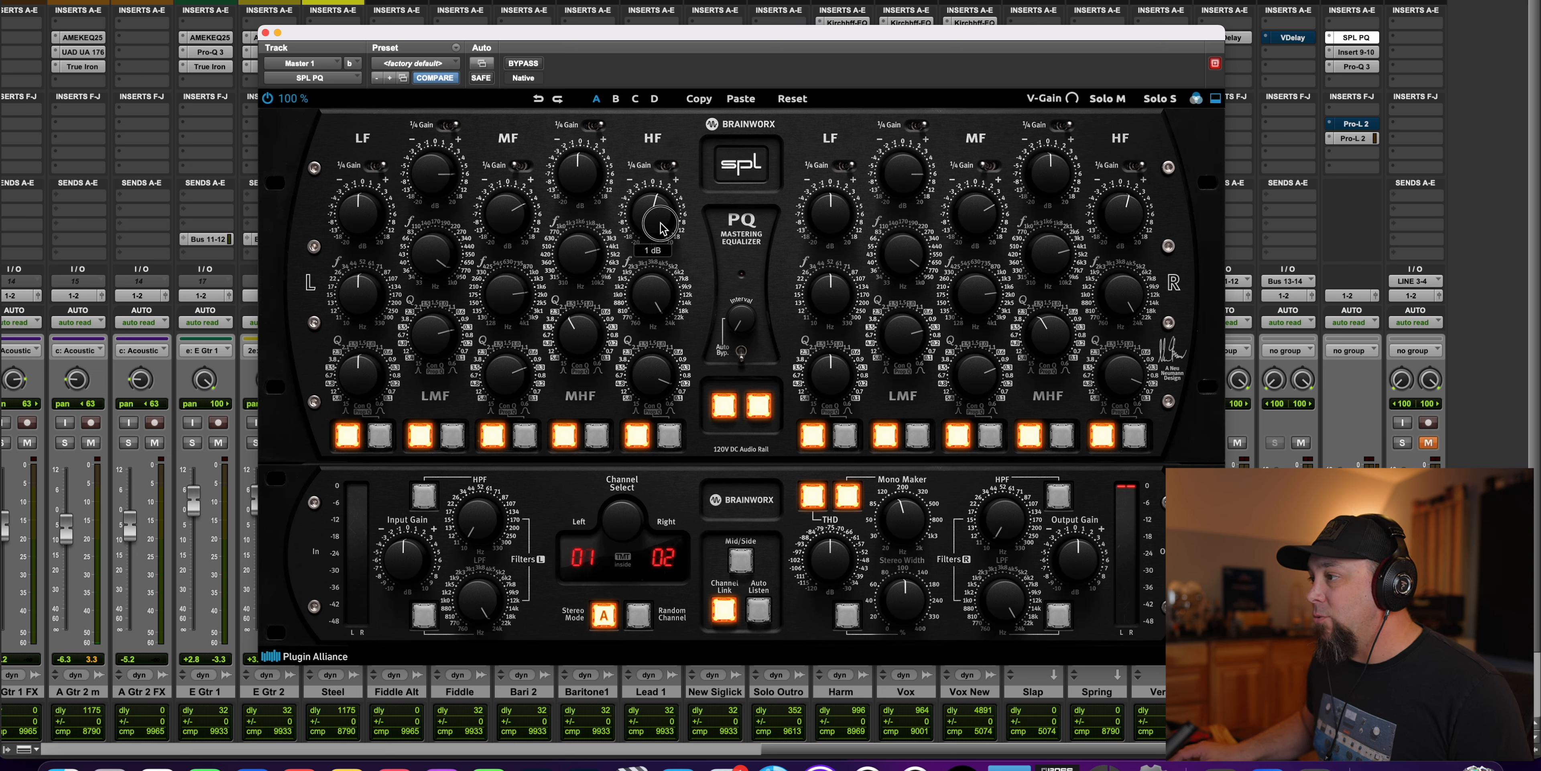
{"action": "mouse_move", "coordinate": [656, 293]}
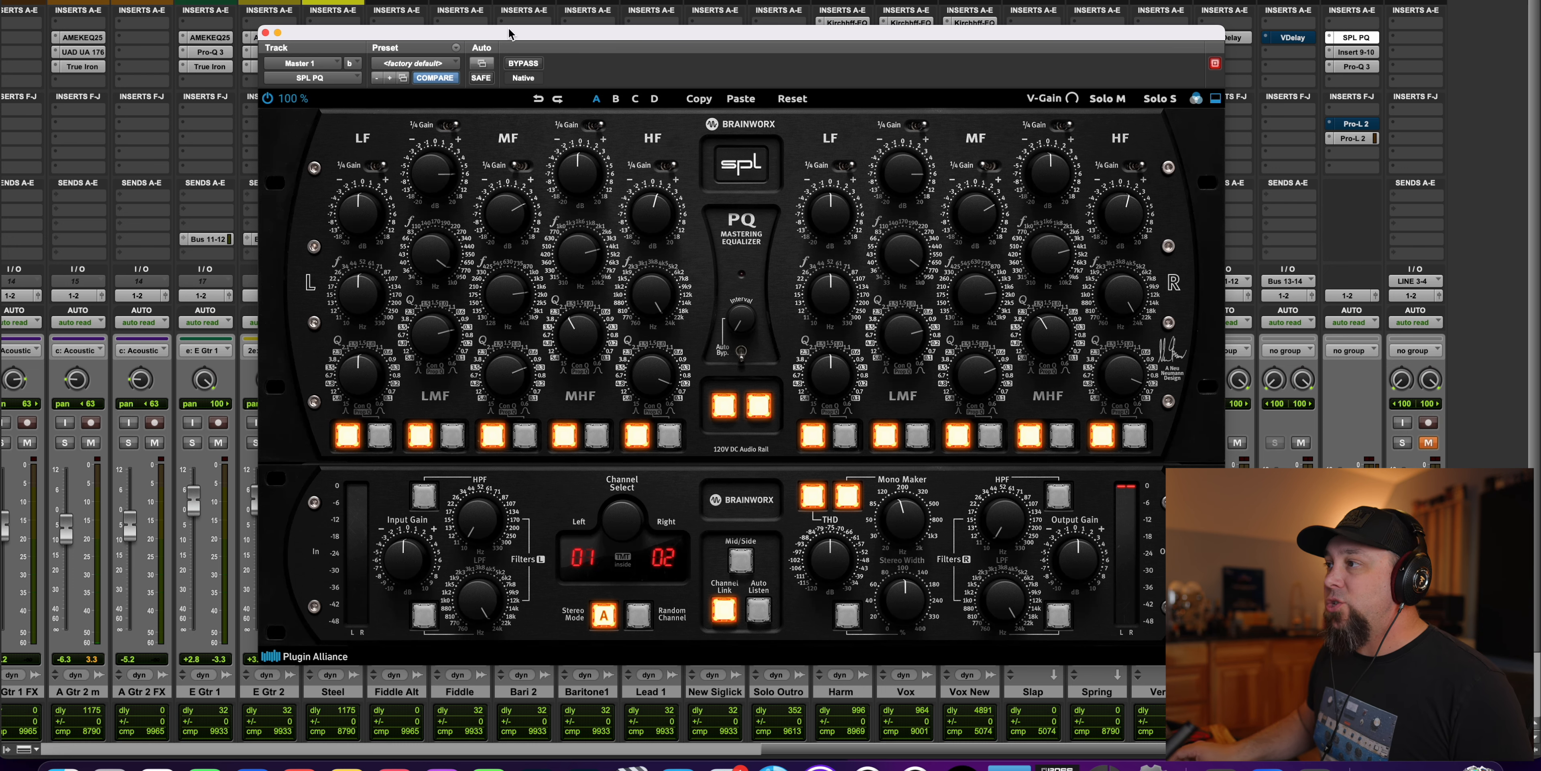
Step: Compare the mix with the Master 1 SPL PQ bypassed and active, check its Mono Maker setting, and close the plugin
{"action": "left_click", "coordinate": [523, 63]}
{"action": "left_click_drag", "start_coordinate": [594, 39], "coordinate": [593, 52]}
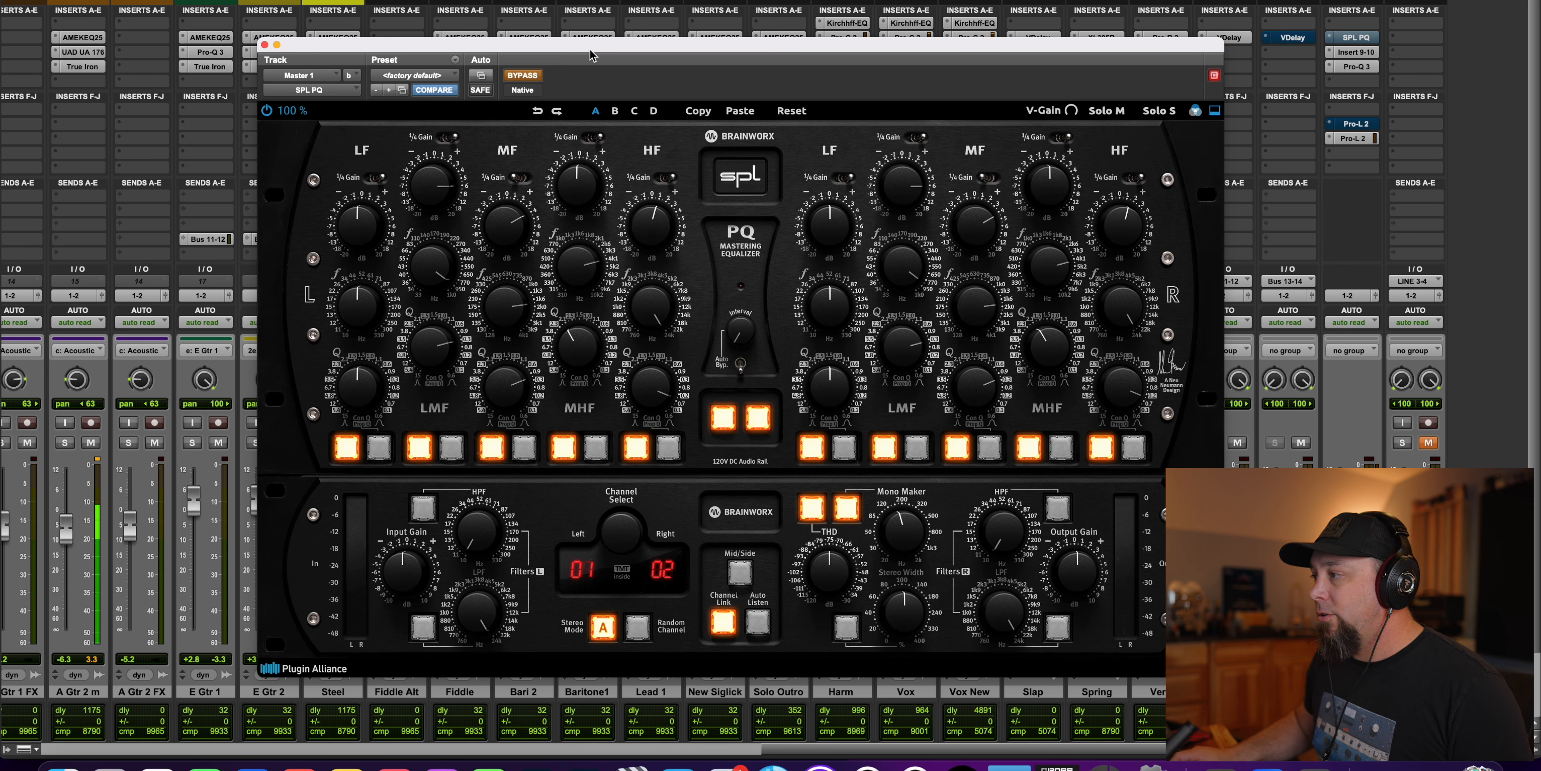
{"action": "left_click", "coordinate": [524, 76]}
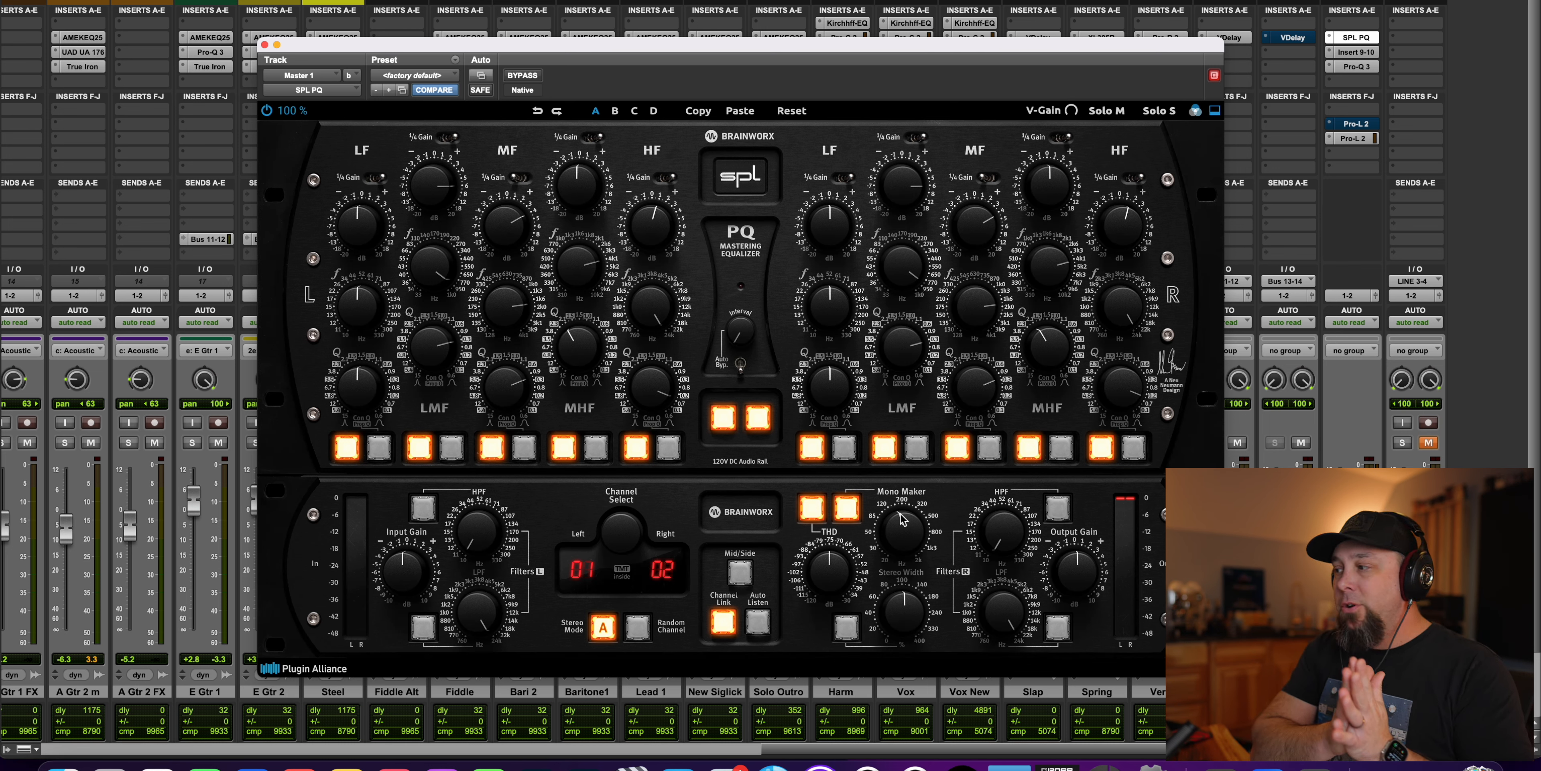
{"action": "mouse_move", "coordinate": [899, 532]}
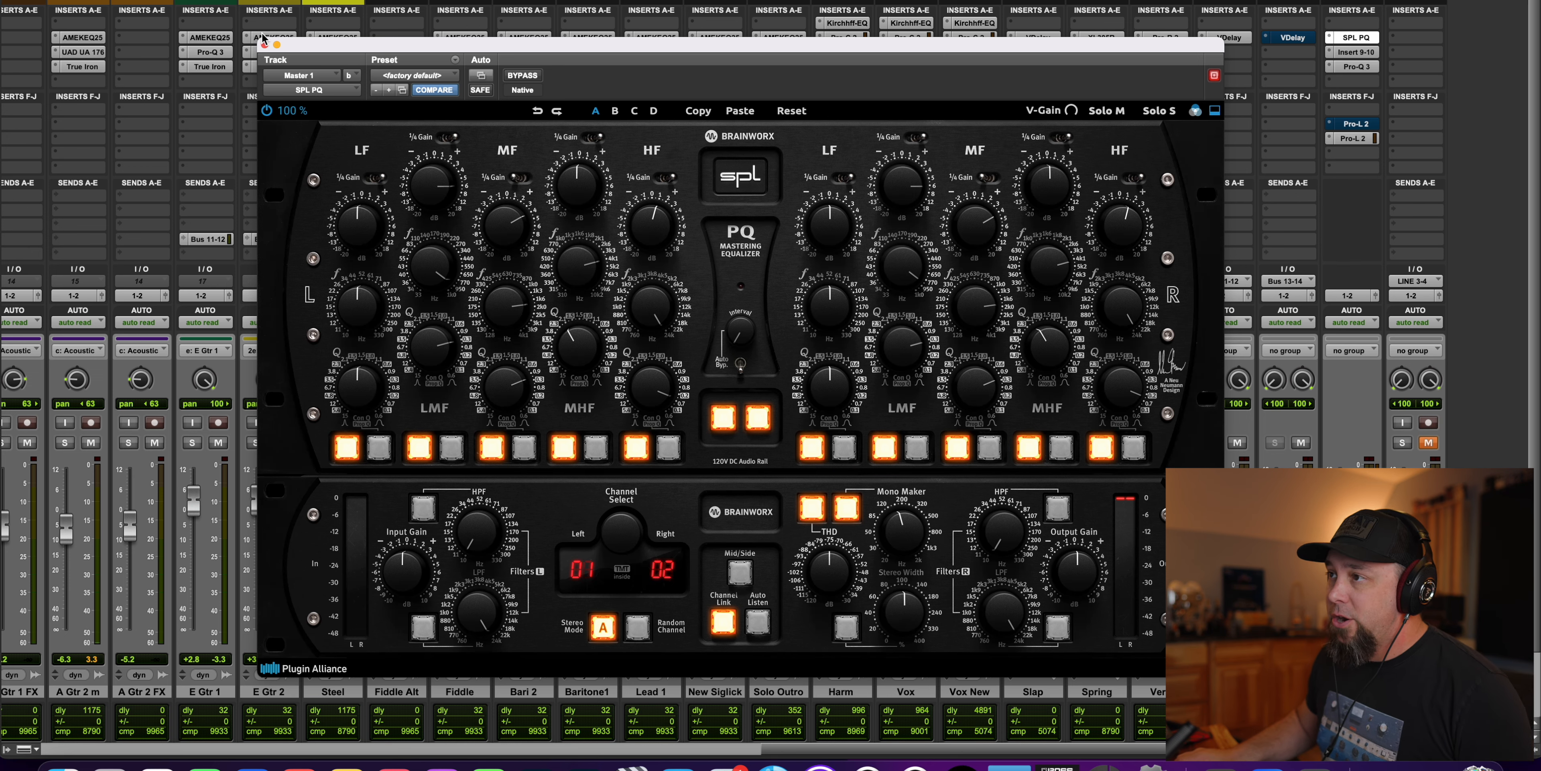
{"action": "left_click", "coordinate": [264, 46]}
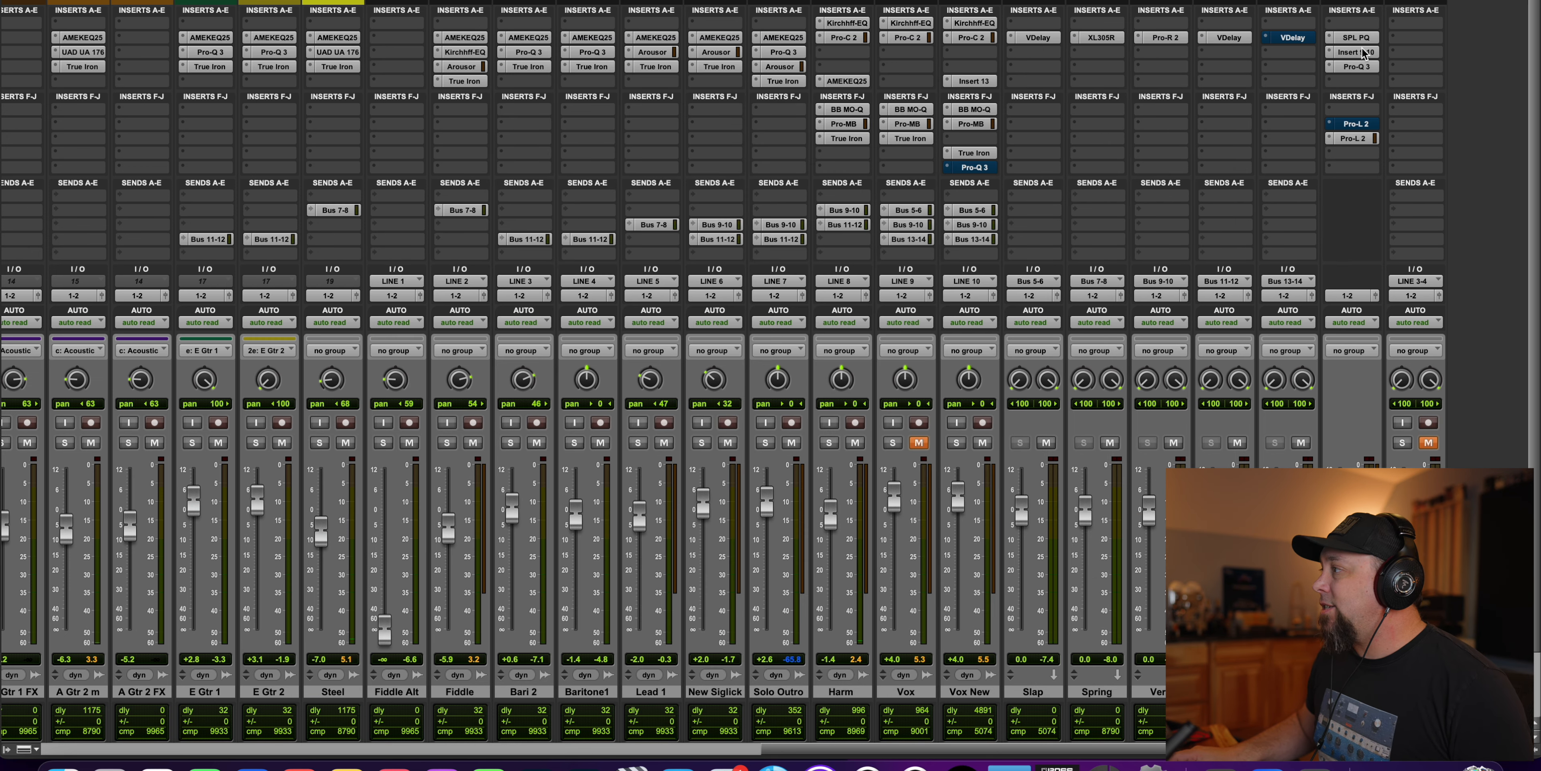
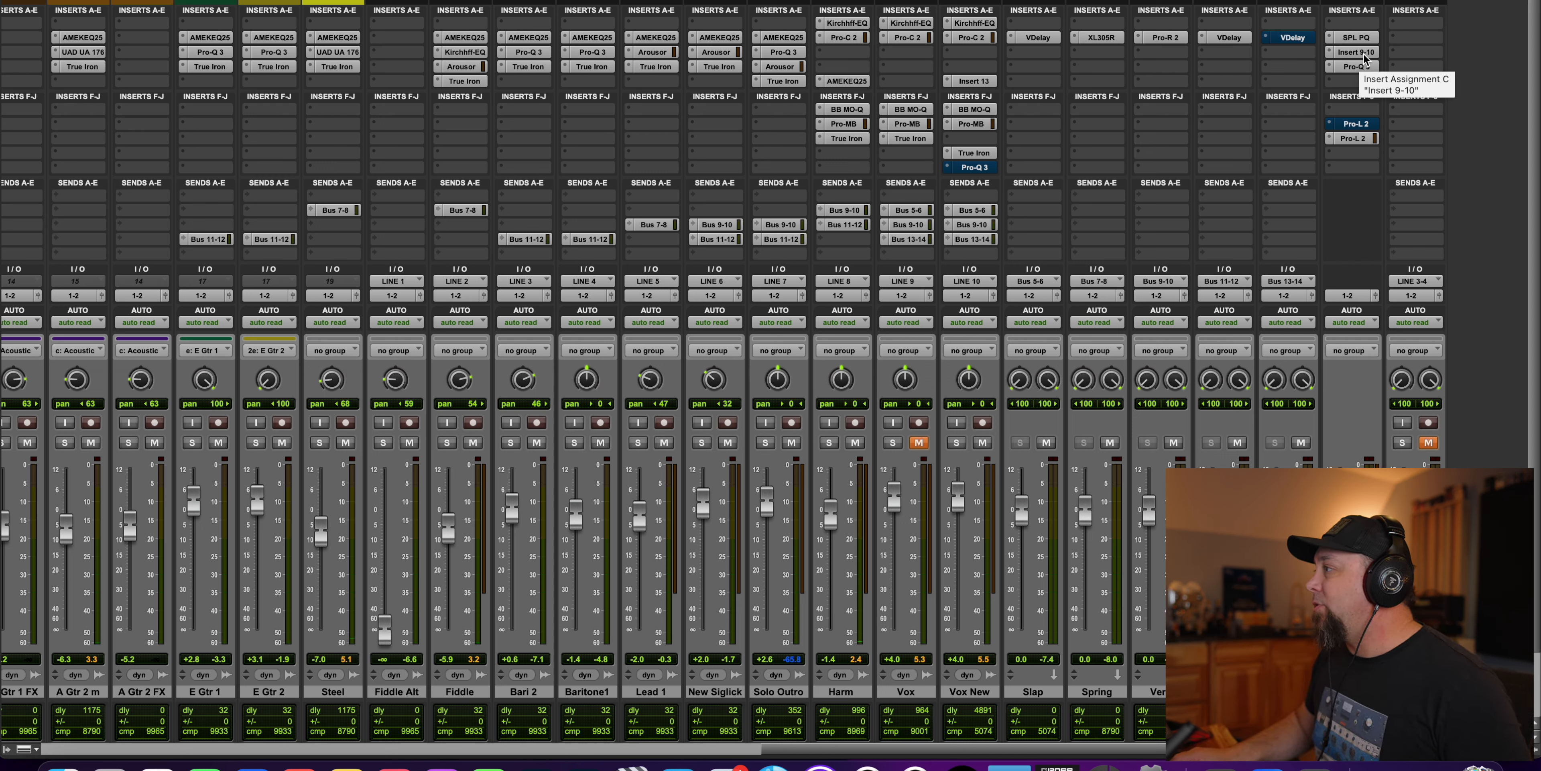
Step: Play the mix with Insert 9-10 moved from Master 1 to the adjacent LINE 3-4 channel, and move it back to compare
{"action": "left_click_drag", "start_coordinate": [1362, 55], "coordinate": [1405, 53]}
{"action": "key", "text": "space"}
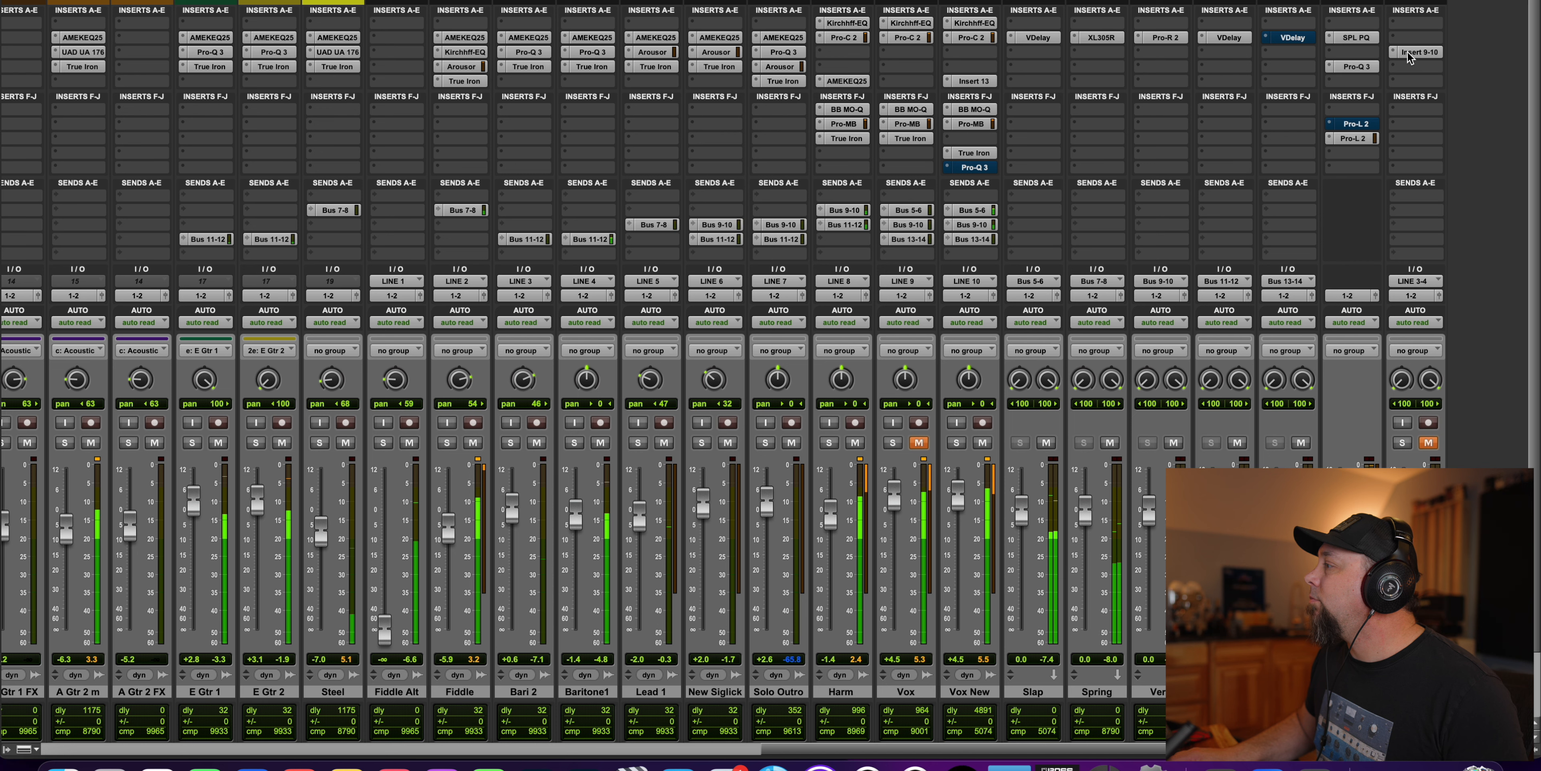
{"action": "left_click_drag", "start_coordinate": [1408, 53], "coordinate": [1367, 53]}
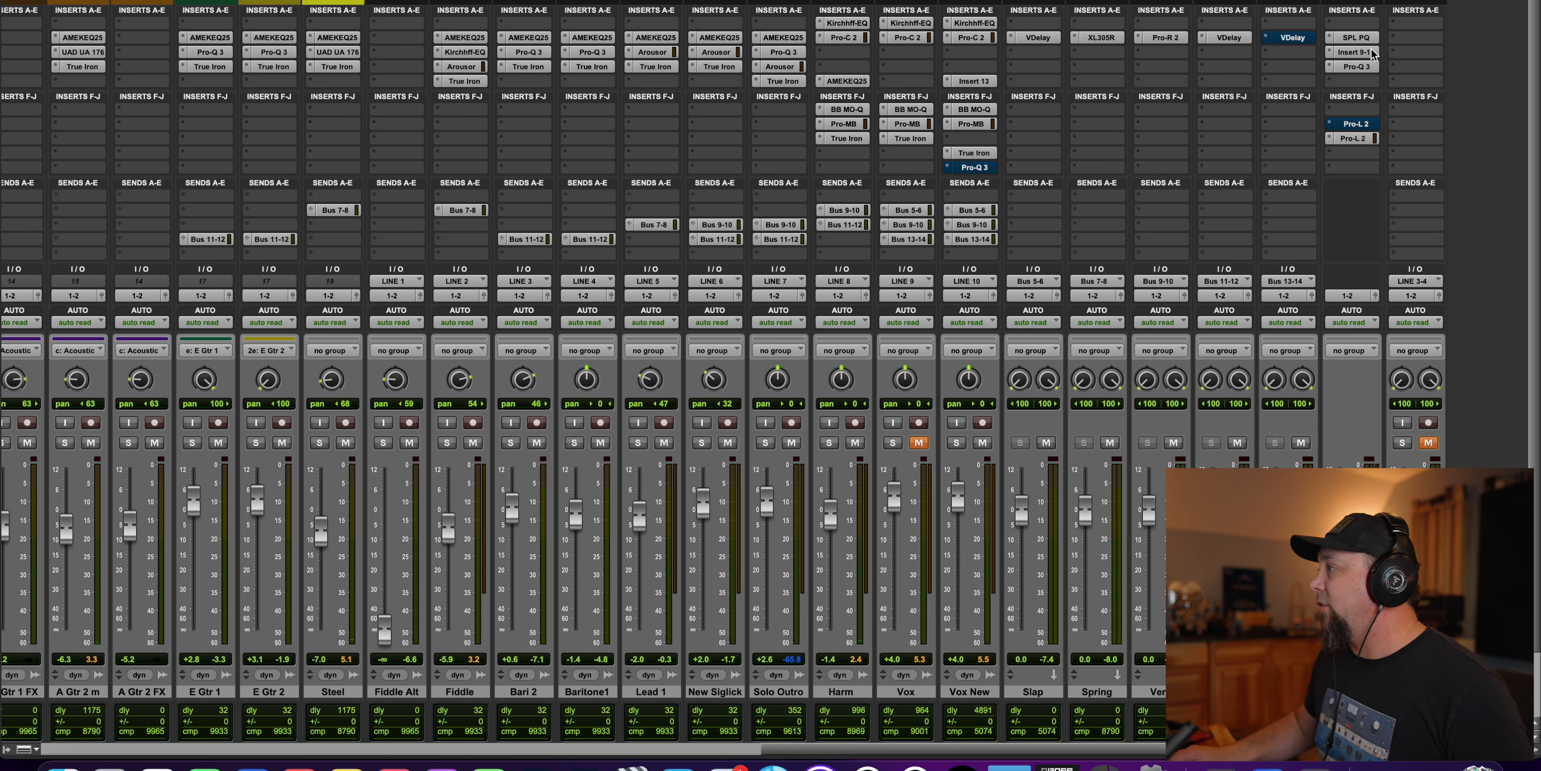
Step: Compare the mix with Insert 9-10 moved off Master 1 and its SPL PQ bypassed, check Pro-Q 3, and restore both processors
{"action": "left_click", "coordinate": [1415, 53]}
{"action": "left_click_drag", "start_coordinate": [1418, 54], "coordinate": [1417, 54]}
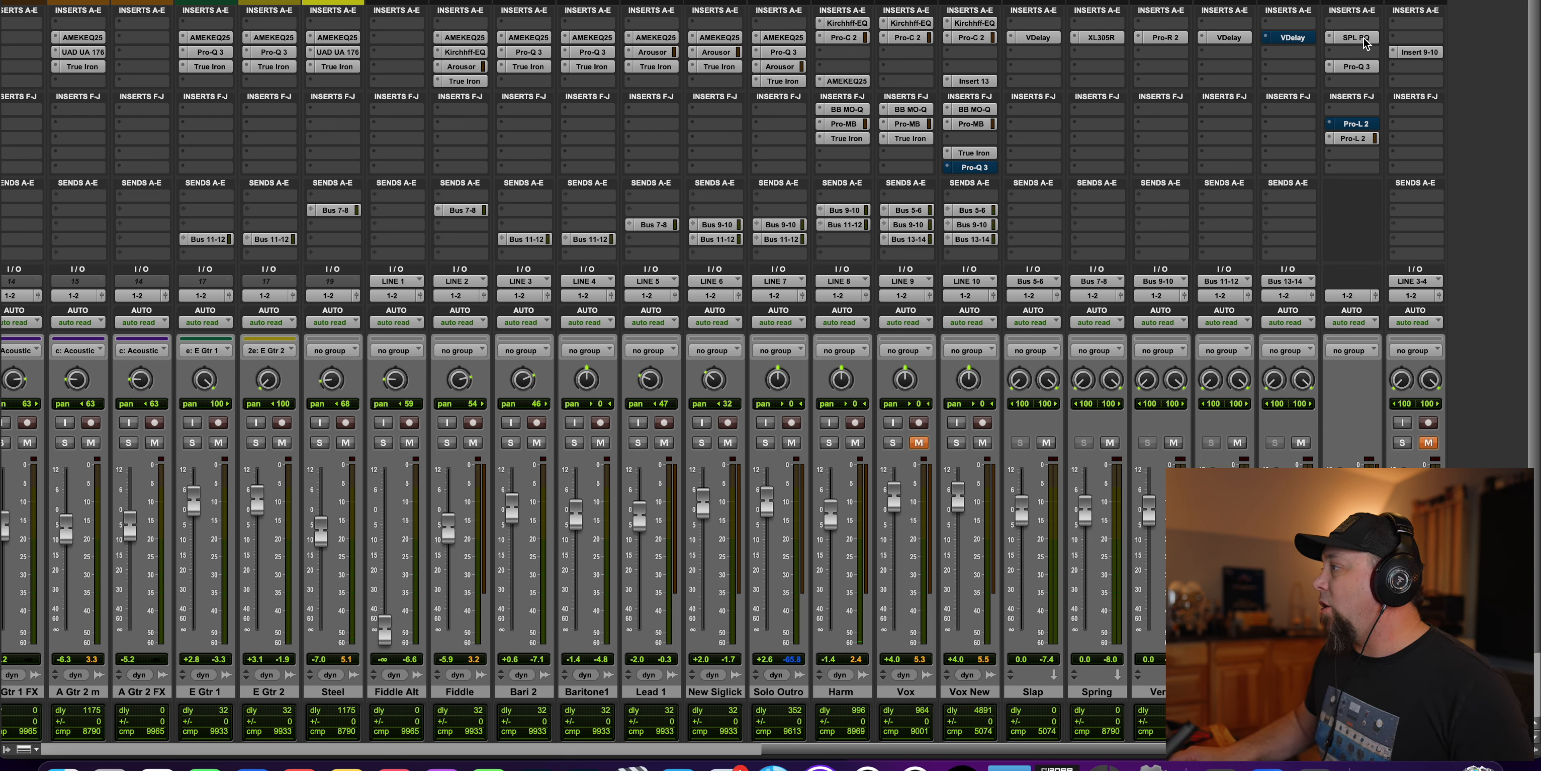
{"action": "left_click", "coordinate": [1358, 67]}
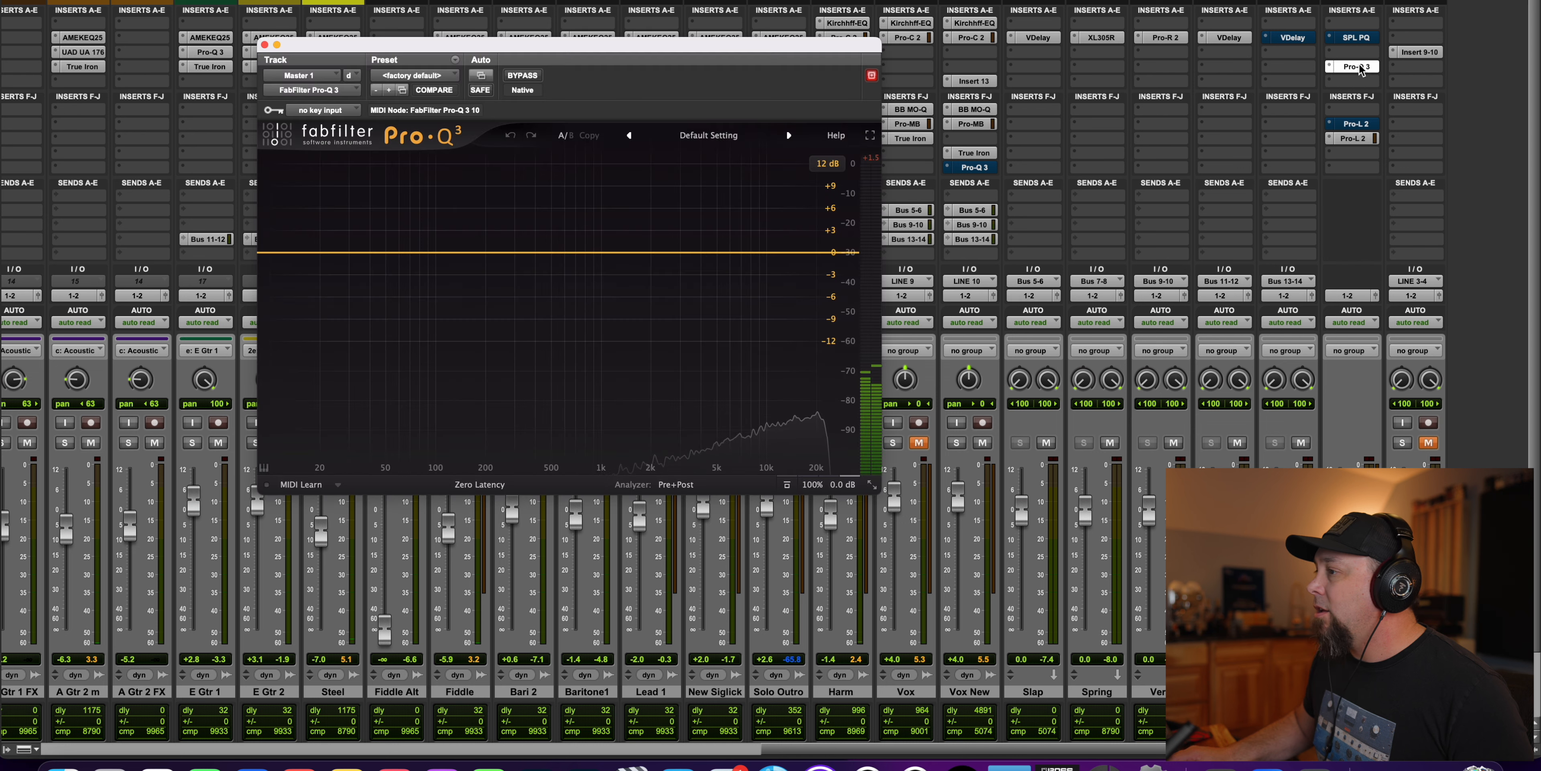
{"action": "left_click", "coordinate": [264, 45]}
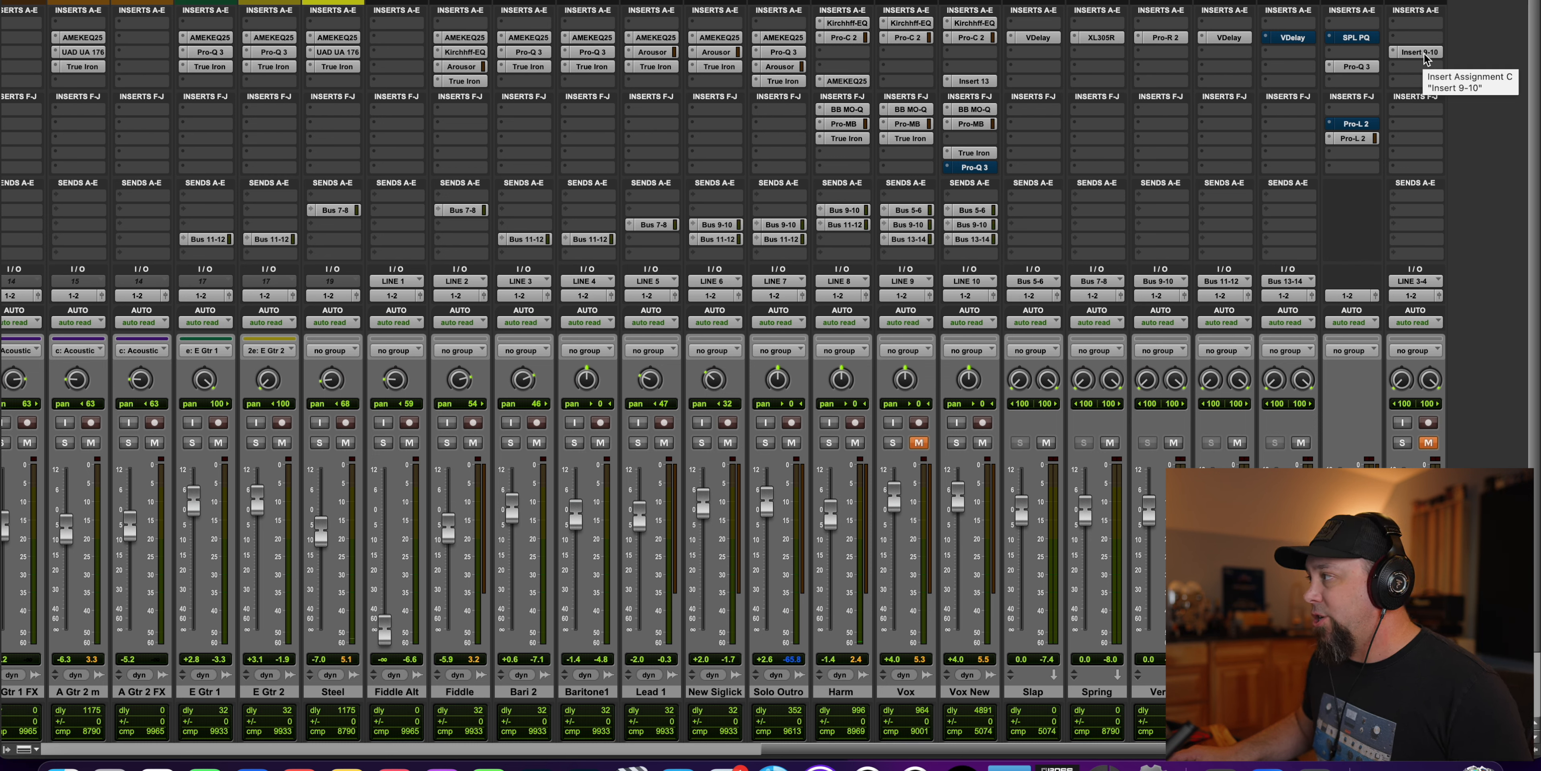
{"action": "key", "text": "space"}
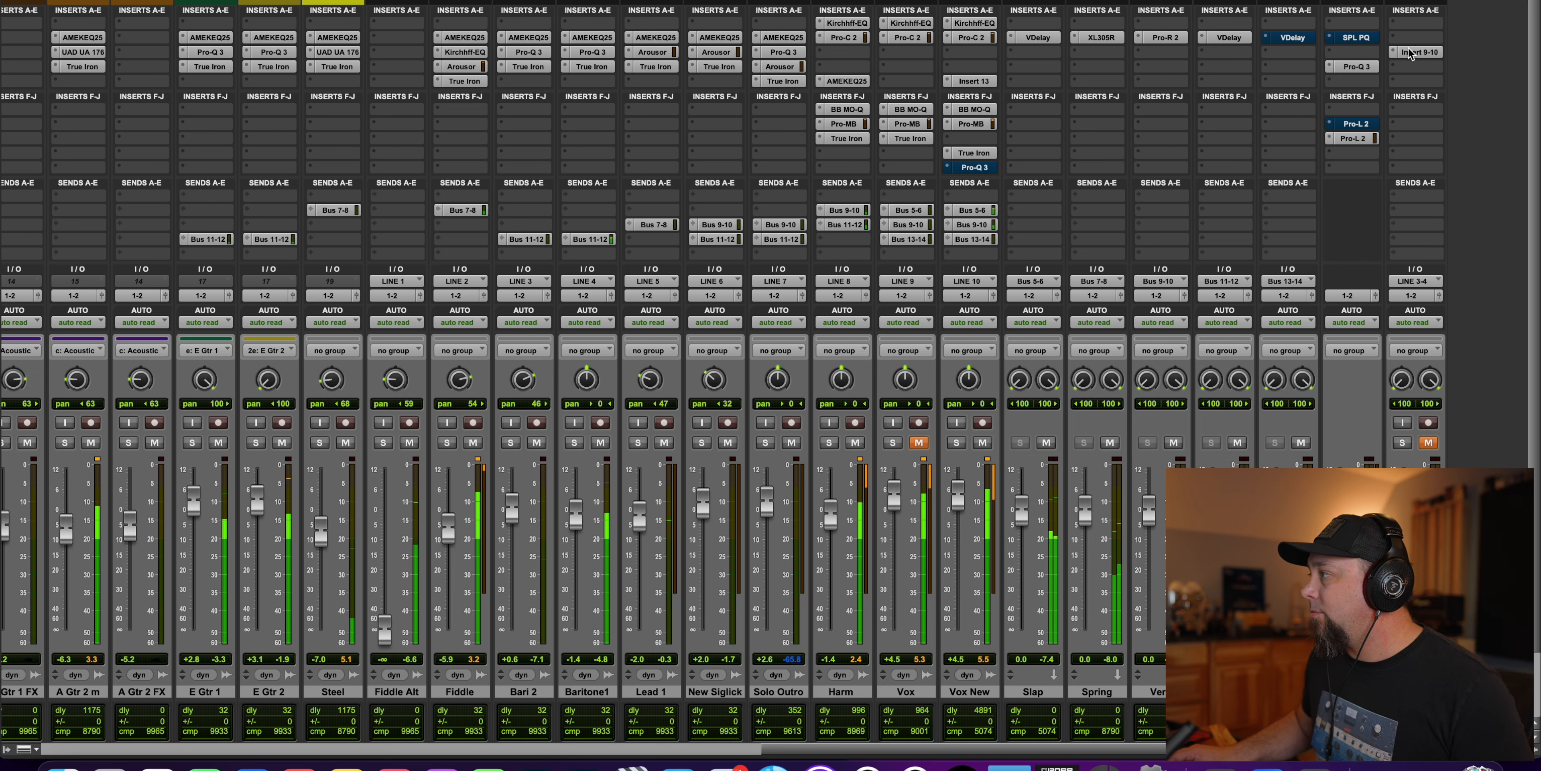
{"action": "left_click_drag", "start_coordinate": [1409, 52], "coordinate": [1357, 41]}
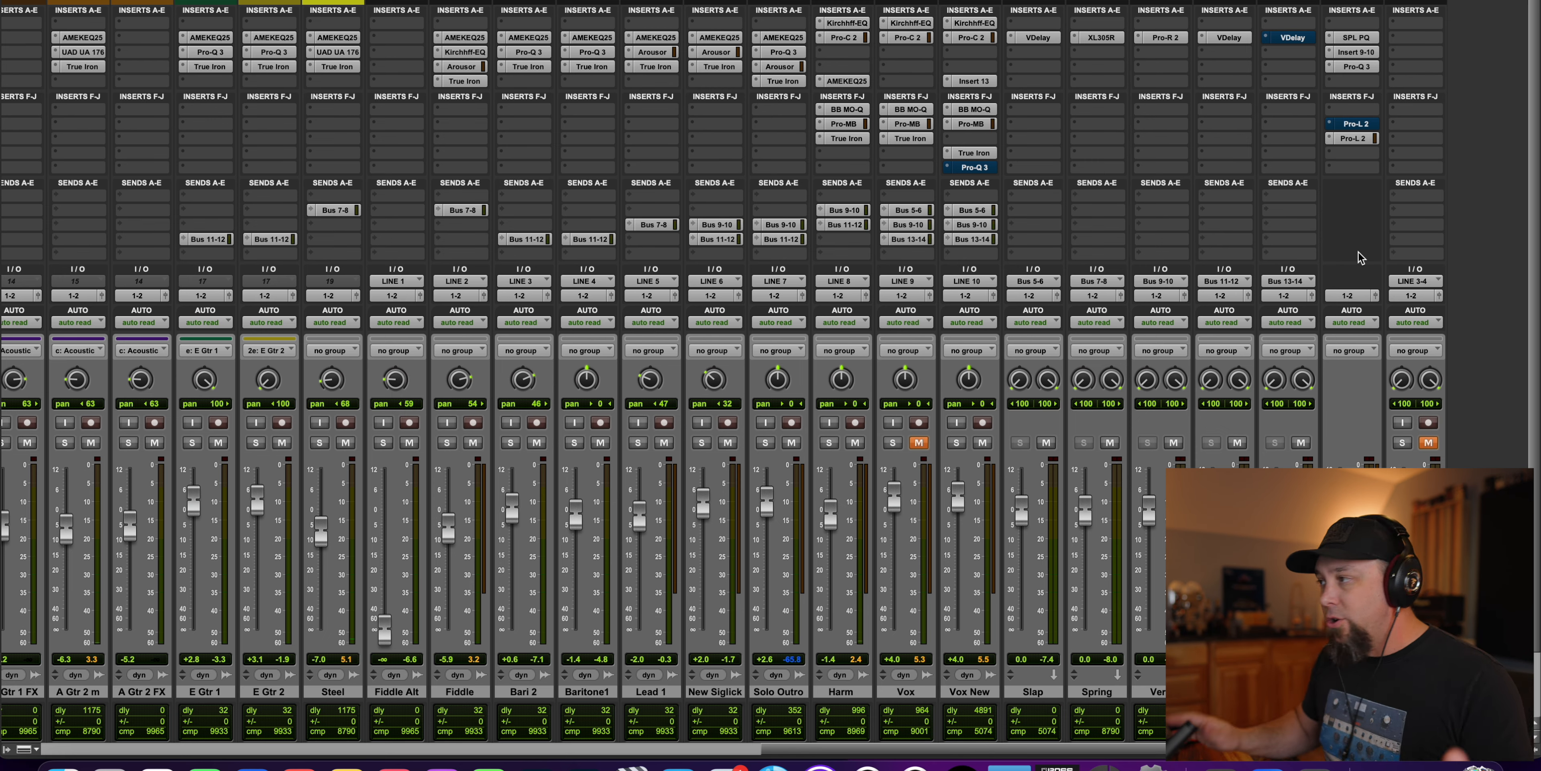
Step: Find the drum buses in the mixer and select both the DRUMS 1 and DRUMS 2 tracks
{"action": "scroll", "coordinate": [1204, 280], "scroll_direction": "left", "scroll_amount": 15}
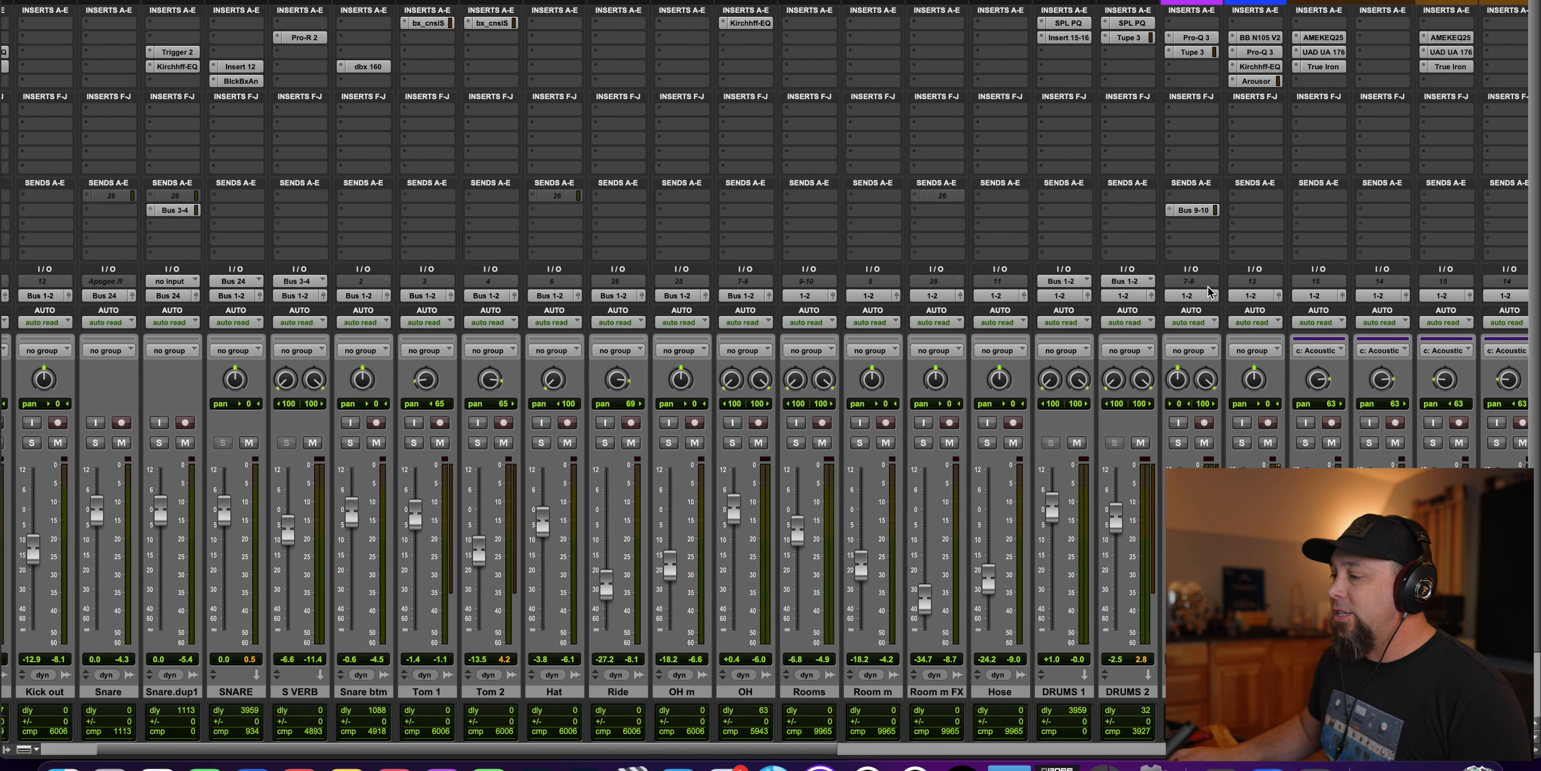
{"action": "scroll", "coordinate": [1206, 291], "scroll_direction": "left", "scroll_amount": 3}
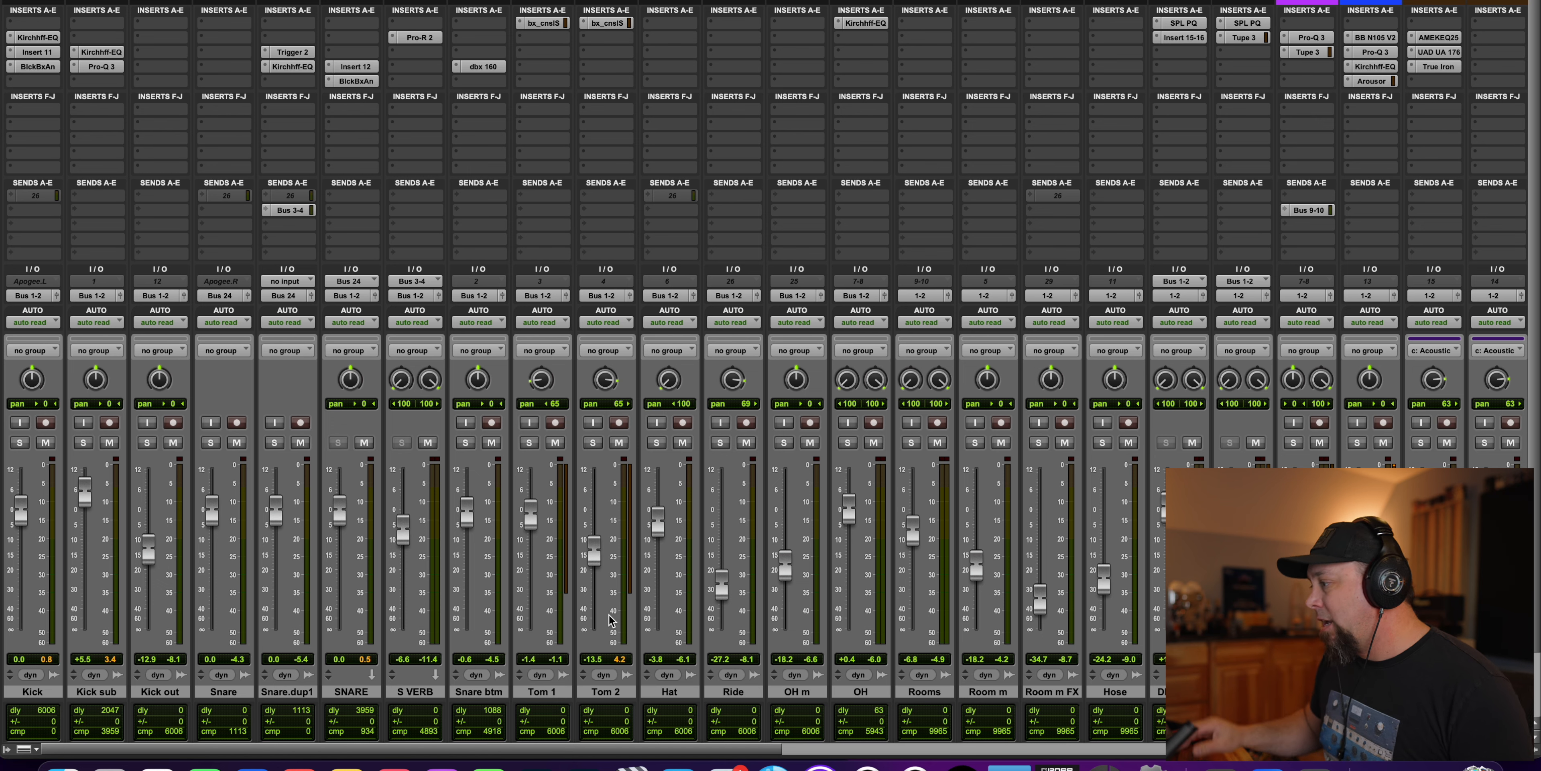
{"action": "scroll", "coordinate": [1056, 589], "scroll_direction": "right", "scroll_amount": 5}
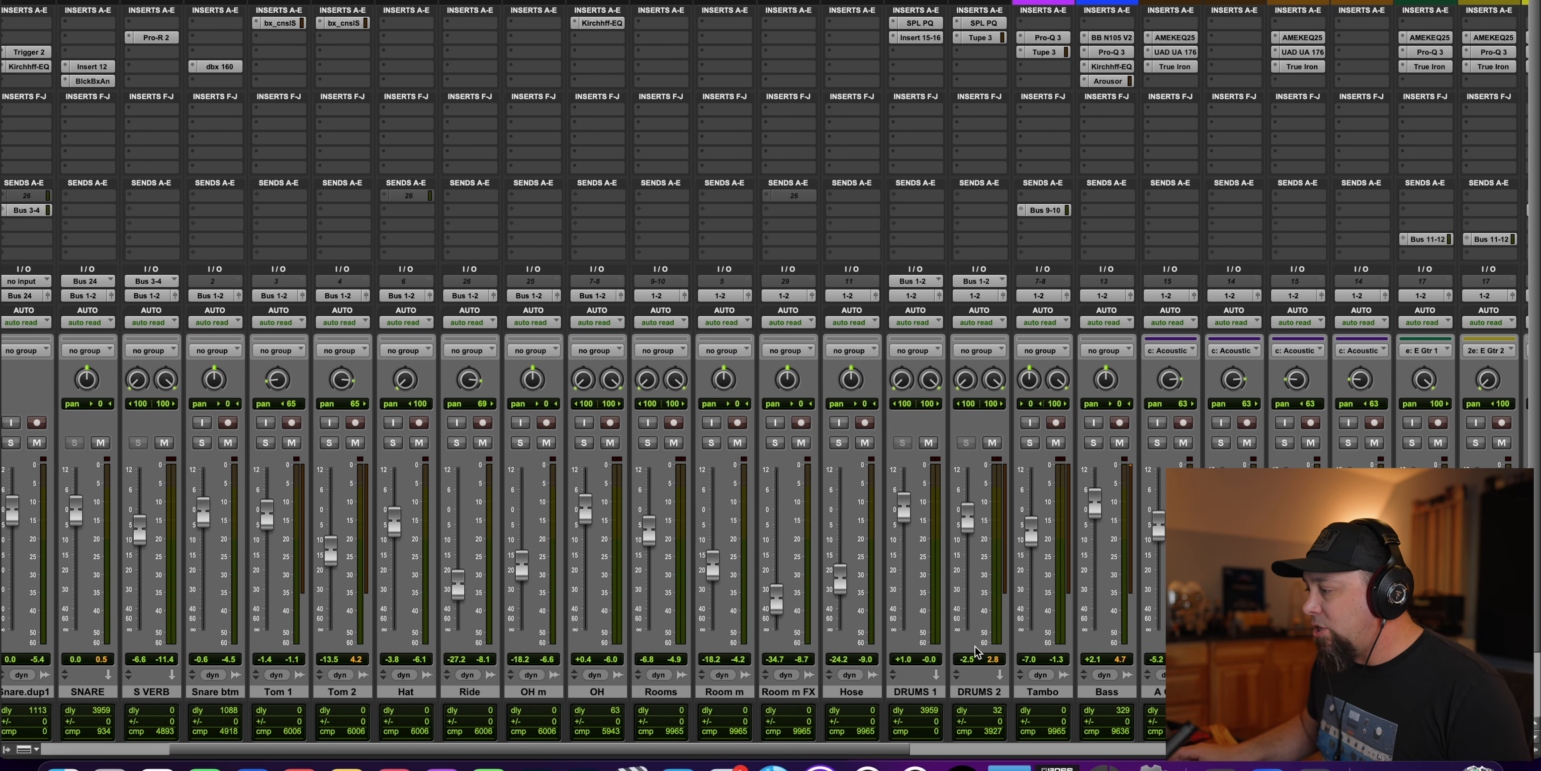
{"action": "left_click", "coordinate": [925, 695]}
{"action": "left_click", "coordinate": [988, 696], "text": "shift"}
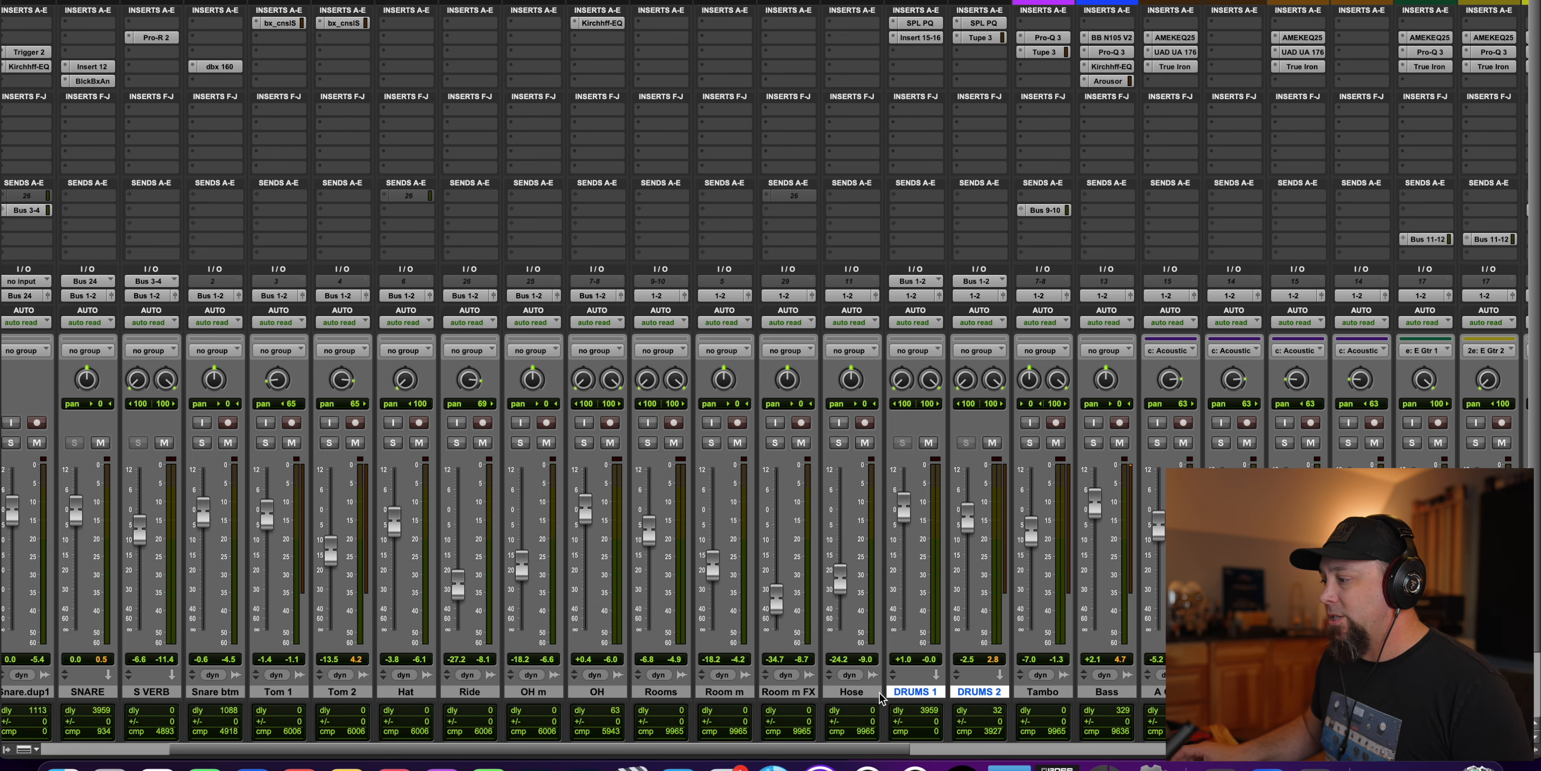
Step: Select all the individual drum tracks from Kick through Hose
{"action": "scroll", "coordinate": [930, 691], "scroll_direction": "left", "scroll_amount": 5}
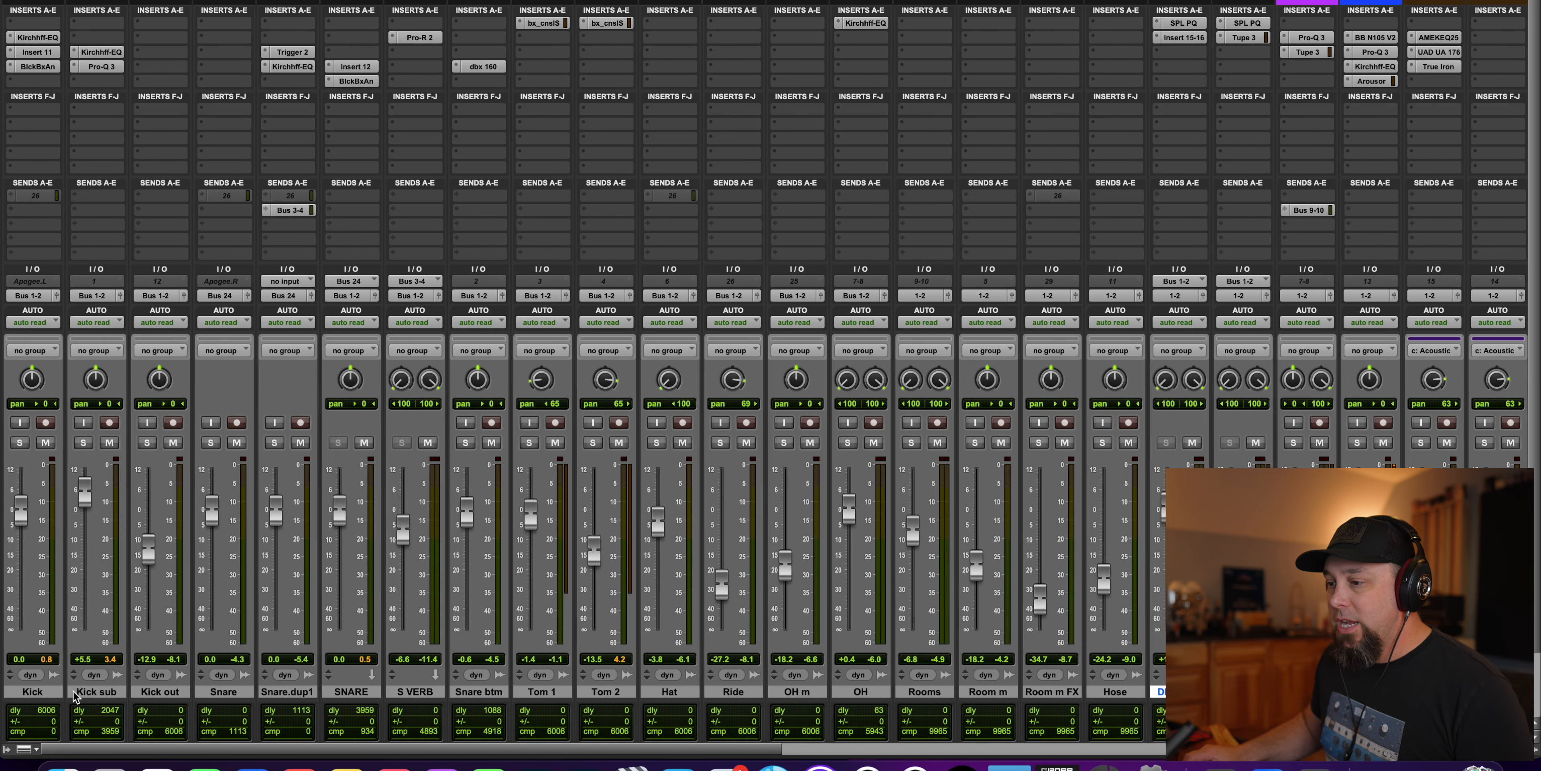
{"action": "left_click", "coordinate": [38, 694]}
{"action": "left_click", "coordinate": [1134, 697], "text": "shift"}
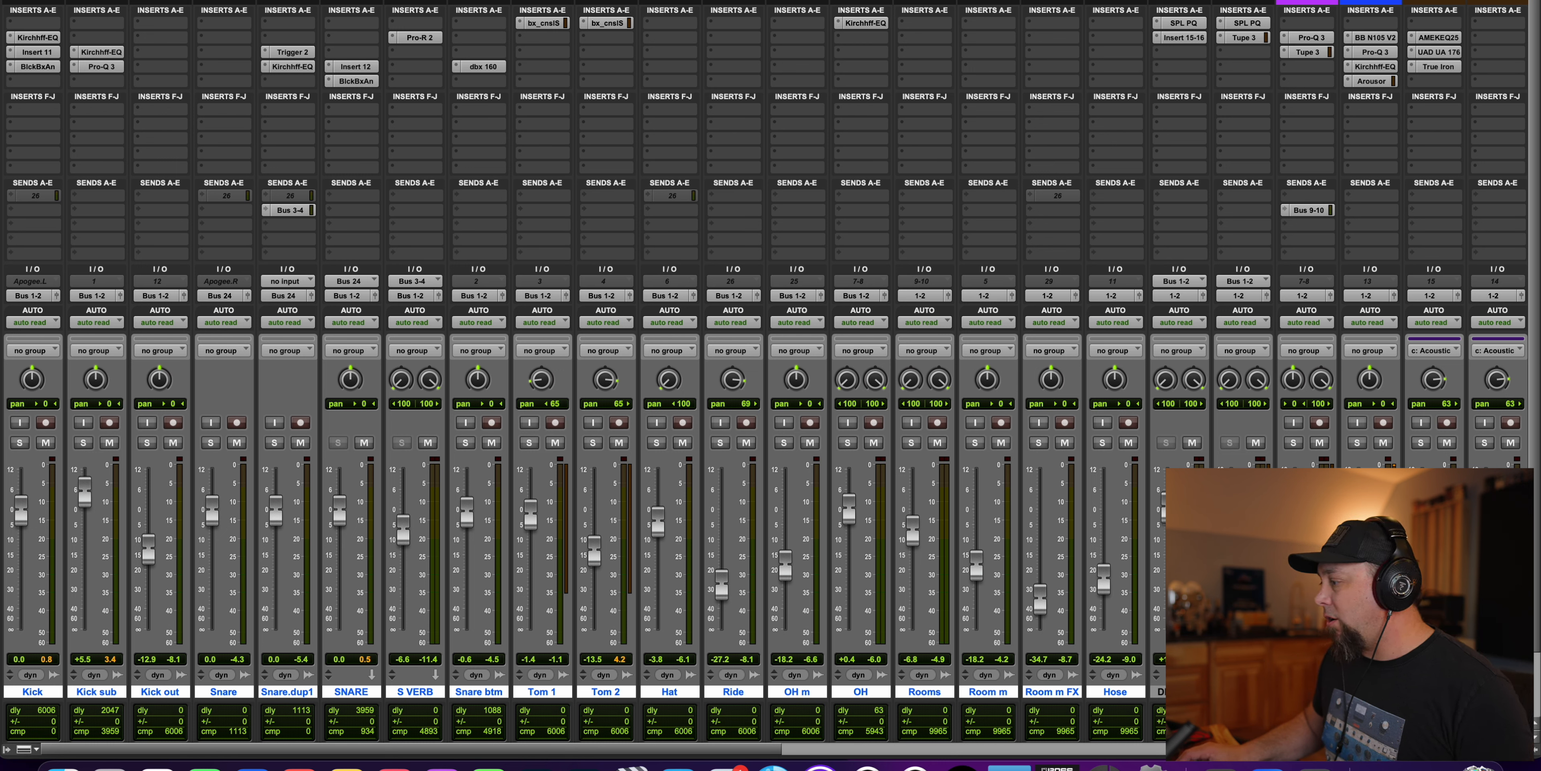
Step: Select DRUMS 1, open its SPL PQ equalizer, and examine the MF gain and frequency and the MHF frequency
{"action": "left_click", "coordinate": [1160, 691]}
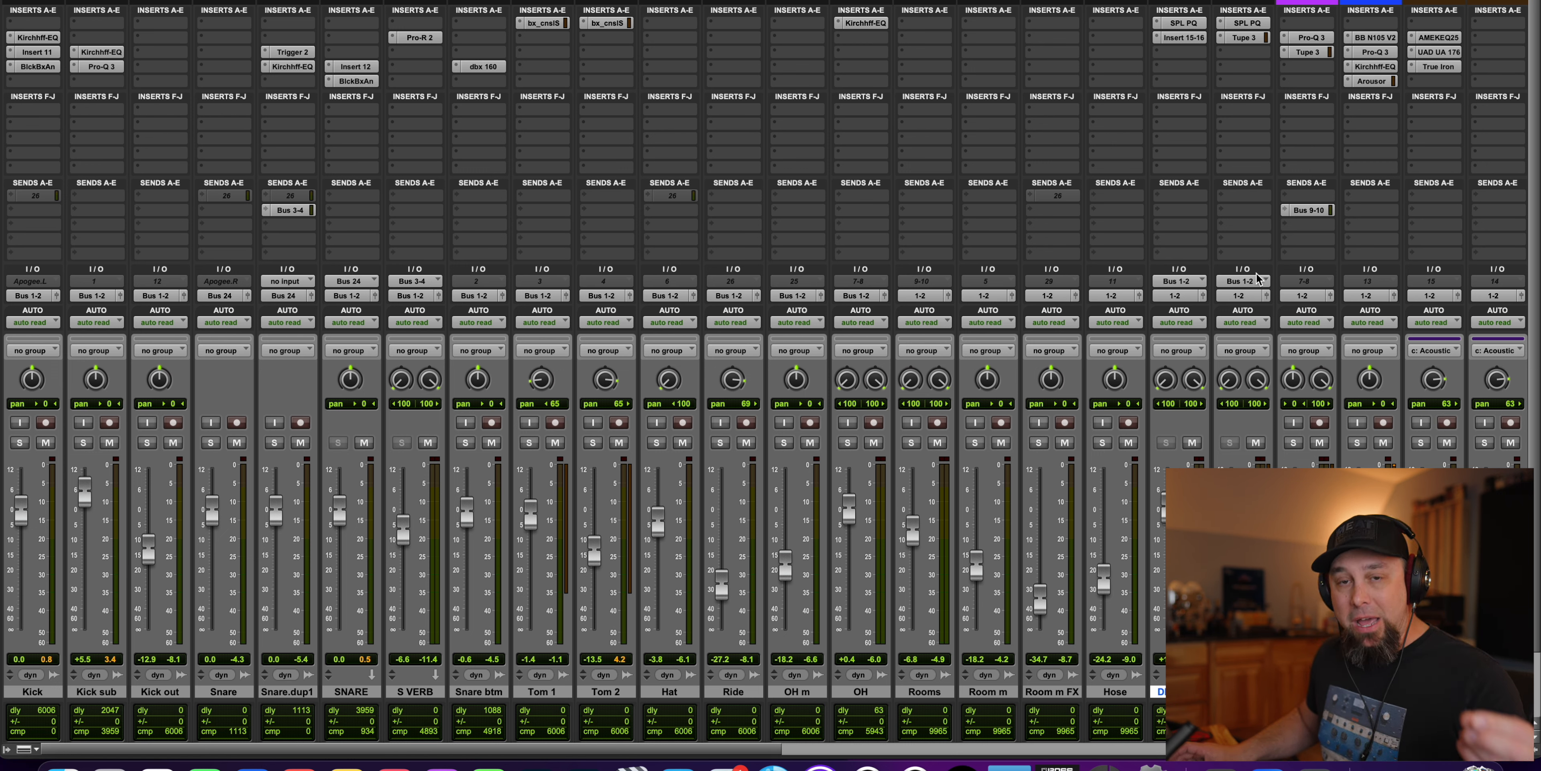
{"action": "left_click", "coordinate": [1184, 24]}
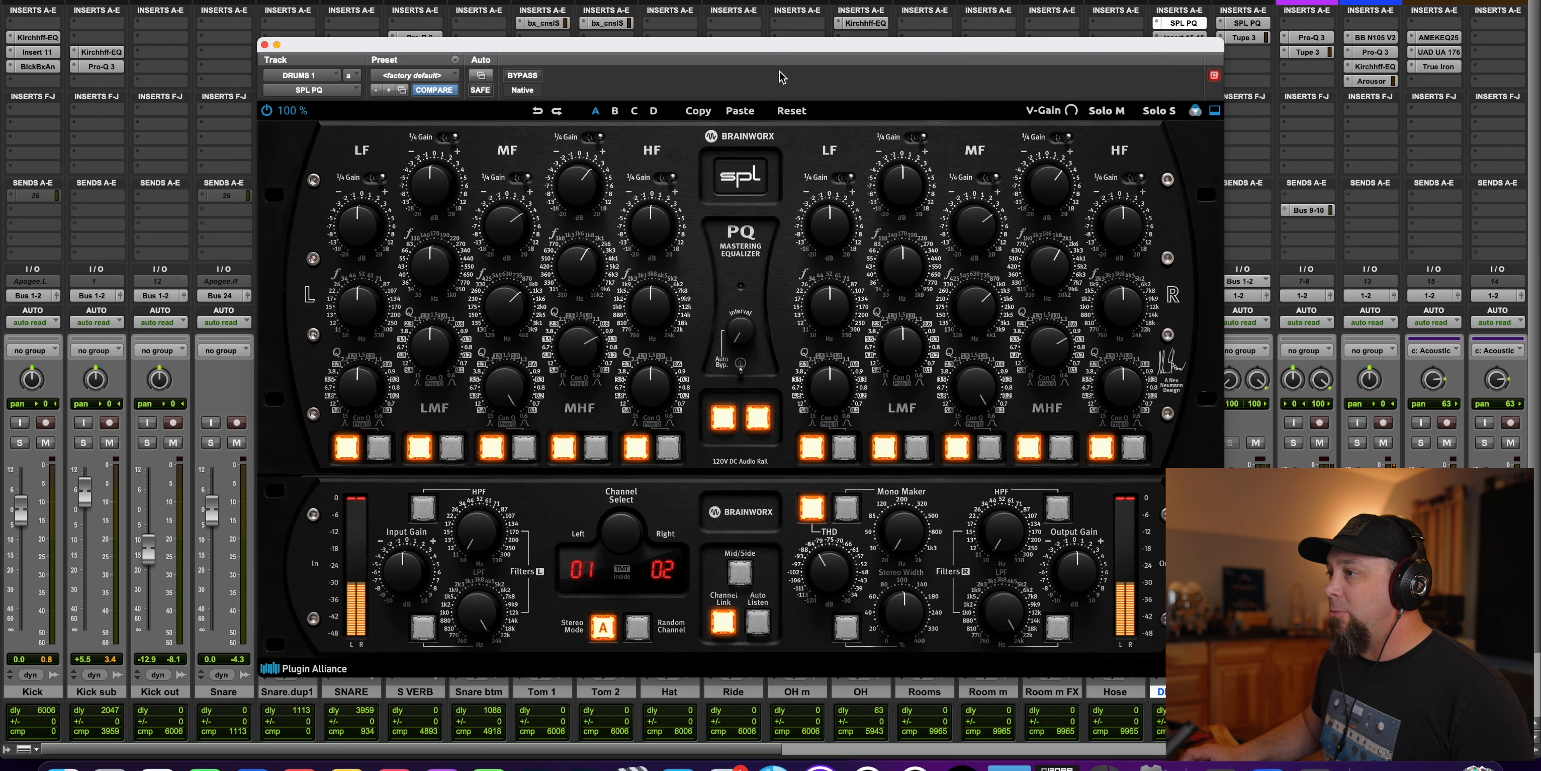
{"action": "left_click_drag", "start_coordinate": [788, 48], "coordinate": [691, 41]}
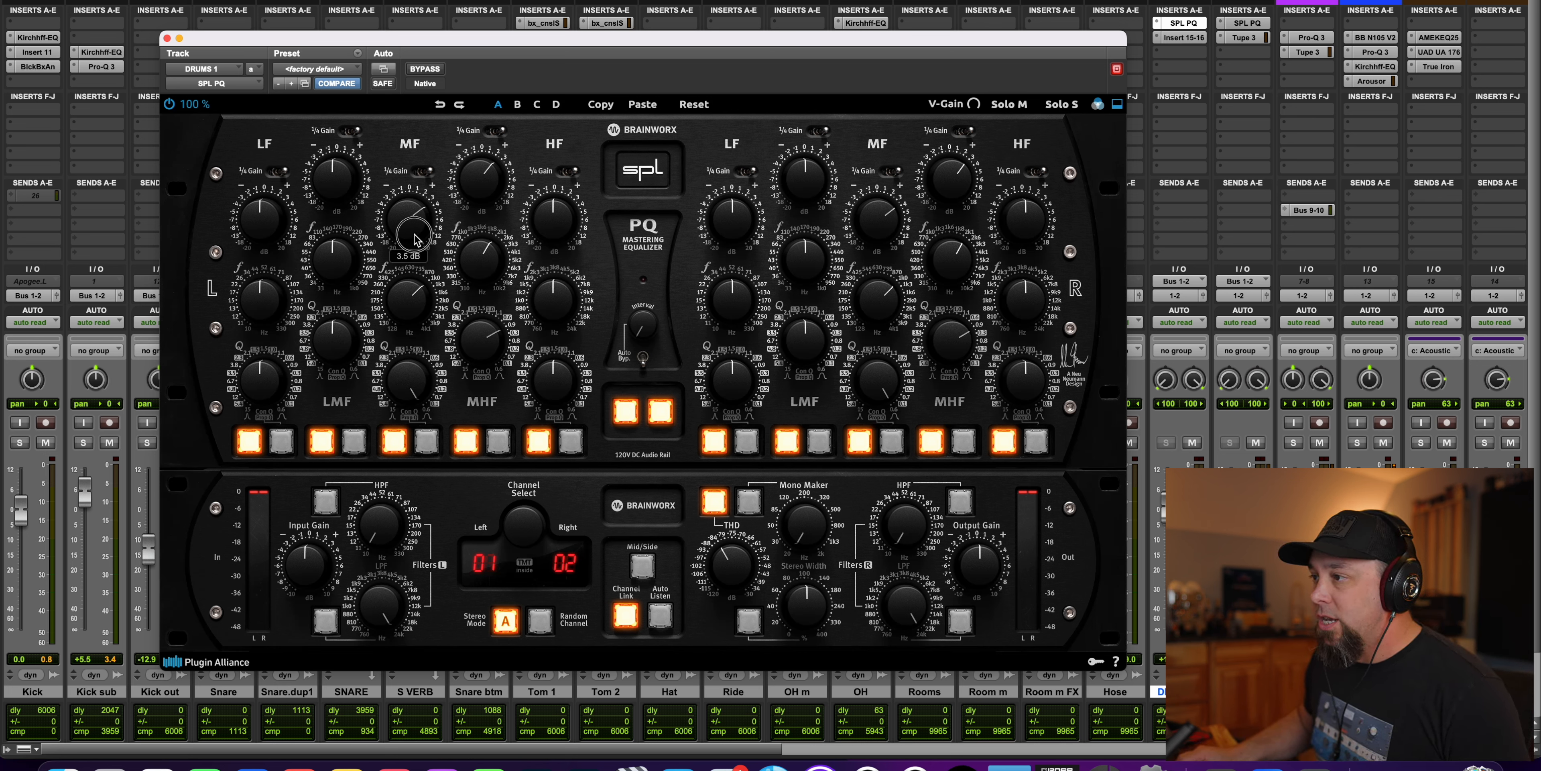
{"action": "mouse_move", "coordinate": [411, 311]}
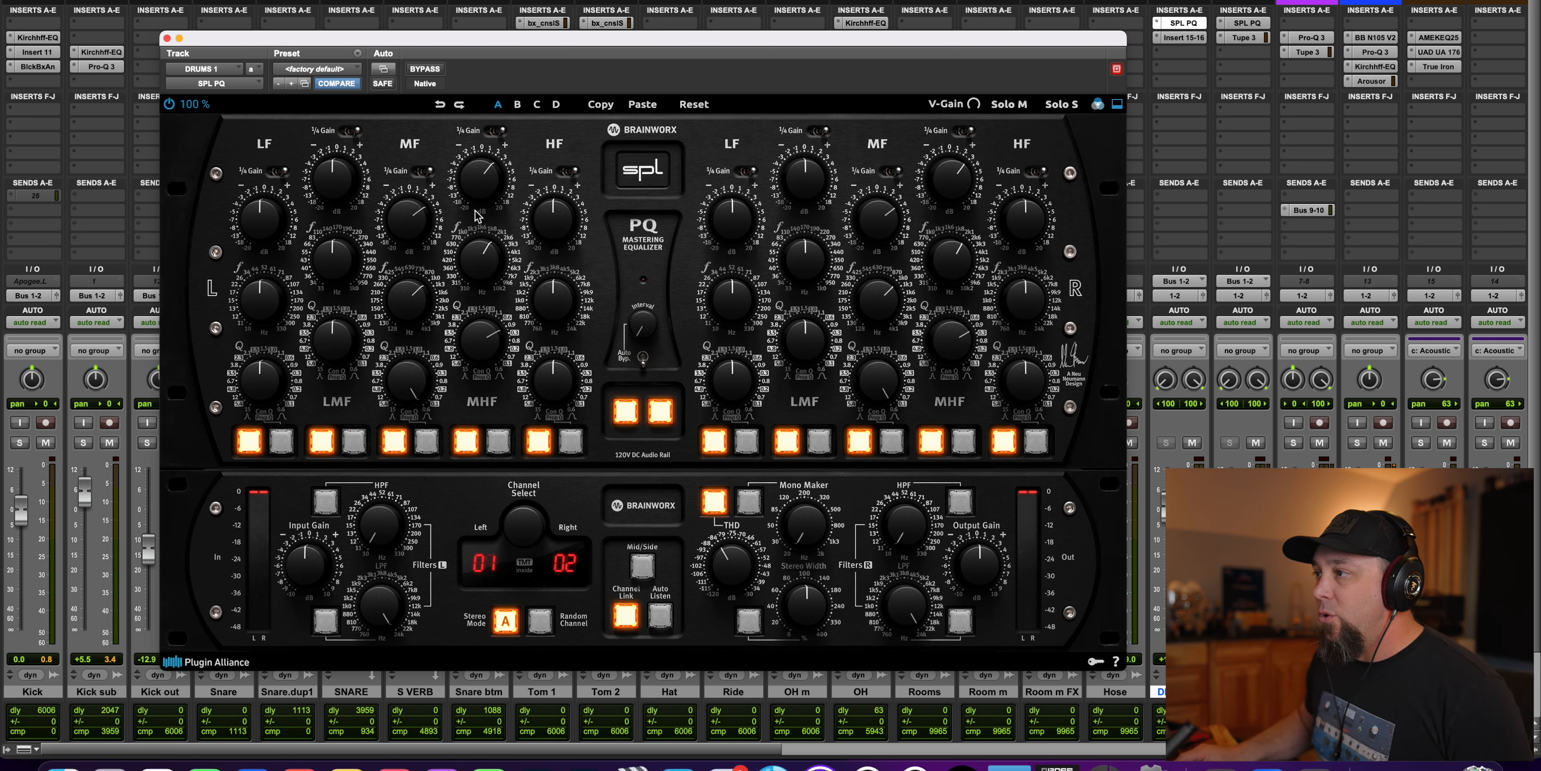
{"action": "mouse_move", "coordinate": [484, 272]}
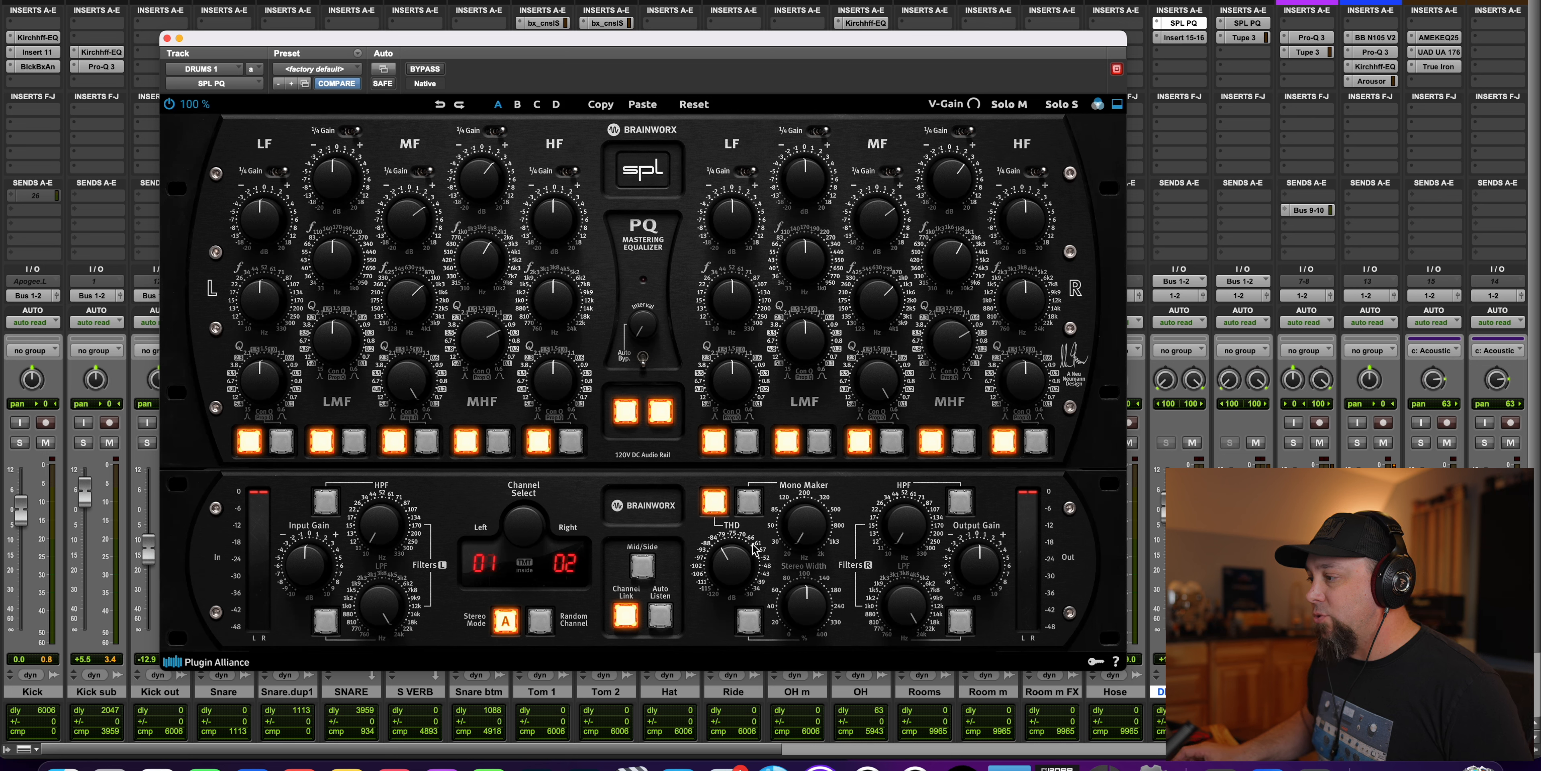
Step: Recheck the SPL PQ equalizer on DRUMS 1, close it, and open the track's Insert 15-16
{"action": "left_click", "coordinate": [166, 38]}
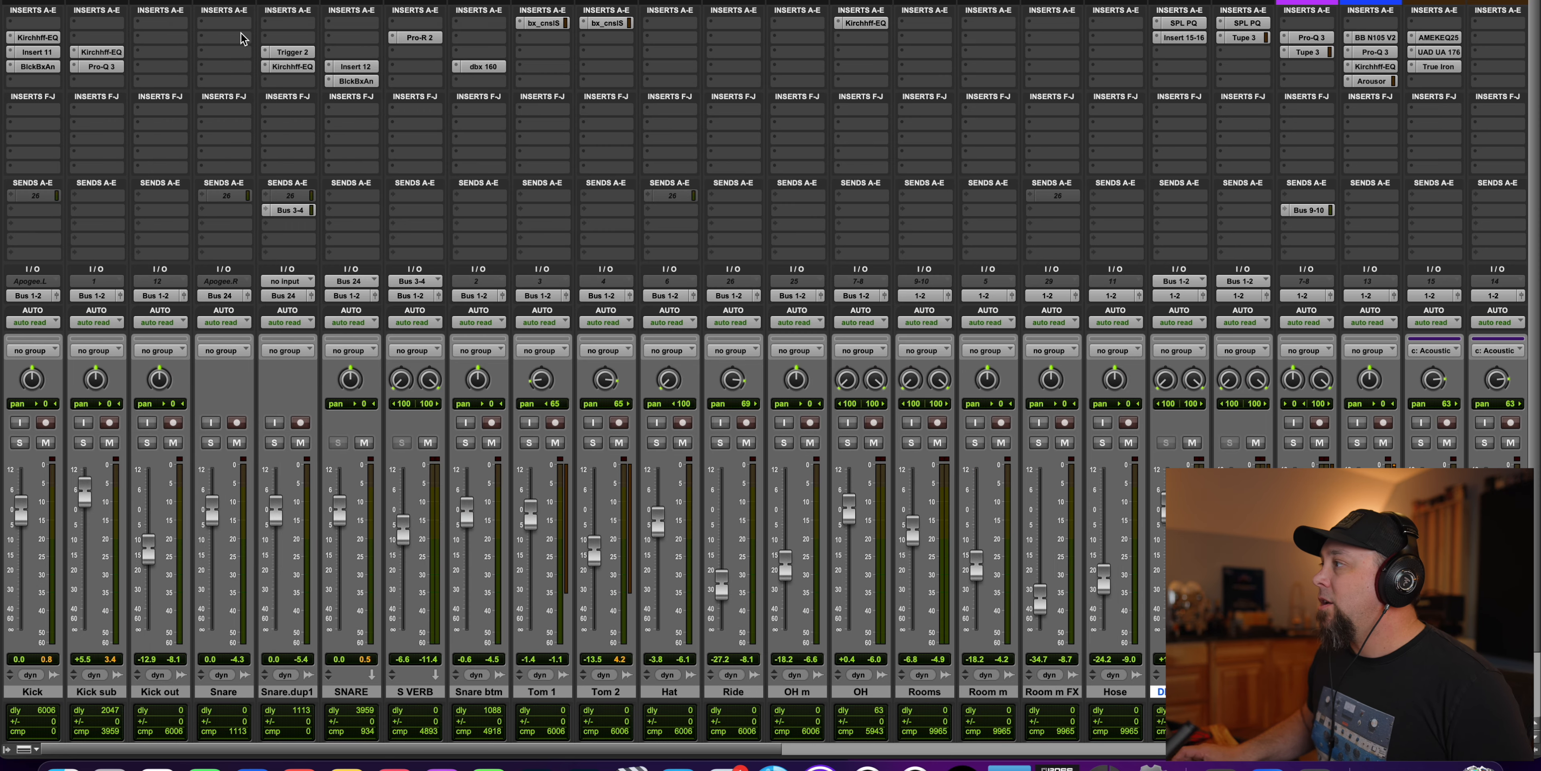
{"action": "left_click", "coordinate": [1246, 24]}
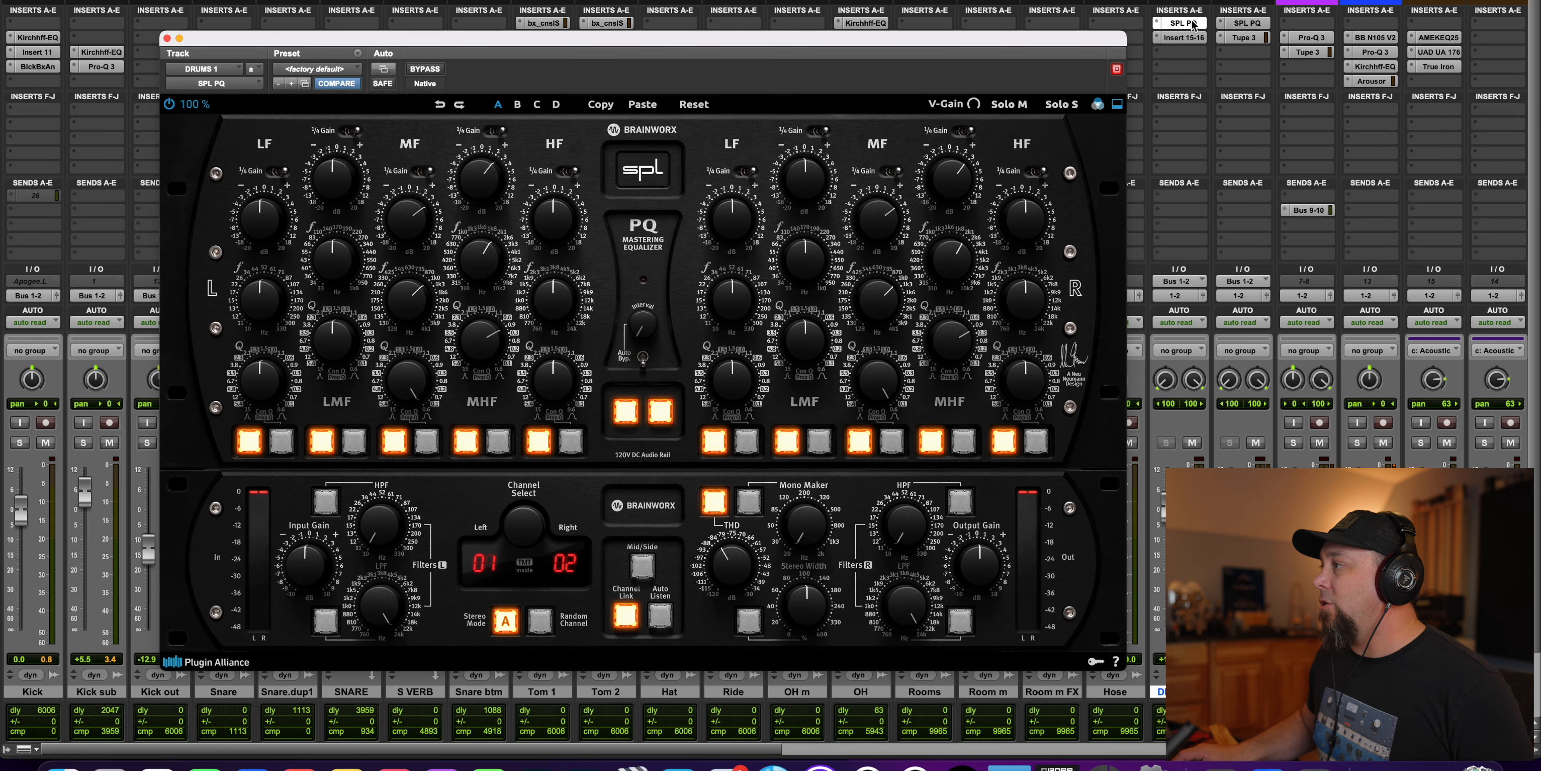
{"action": "left_click", "coordinate": [1190, 24]}
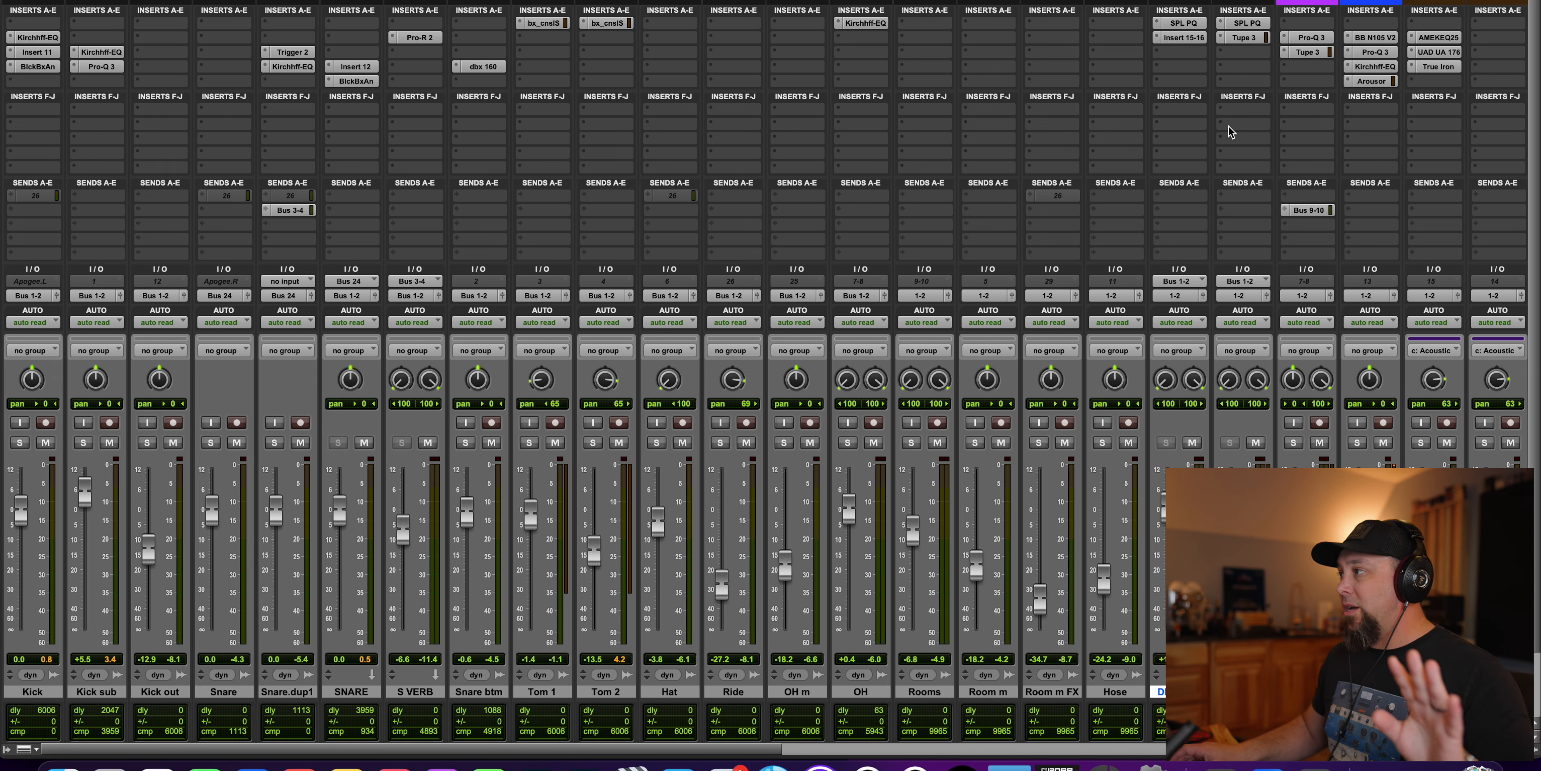
{"action": "left_click", "coordinate": [1181, 40]}
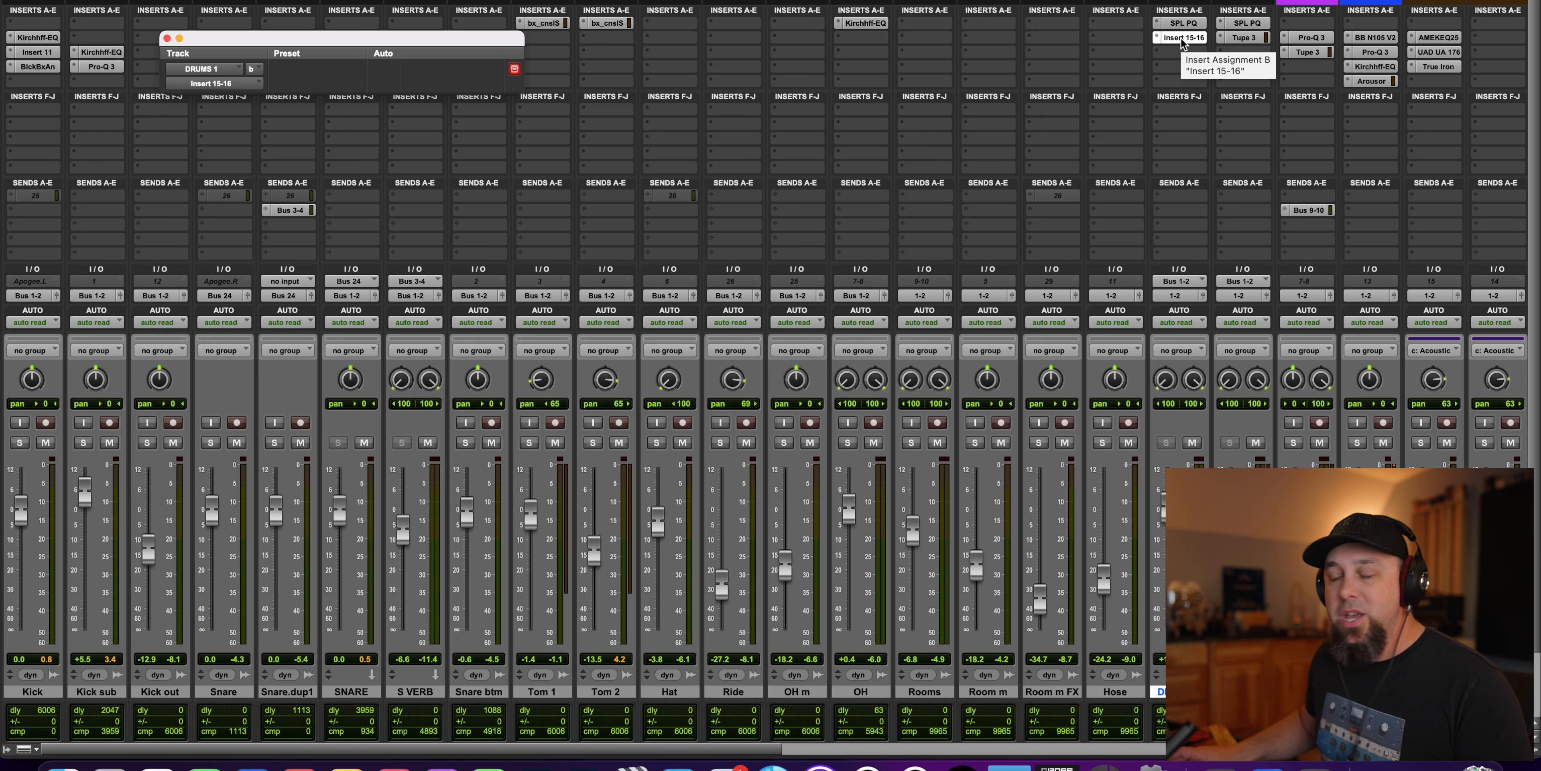
Step: Examine Tupe 3 on DRUMS 2, including its extended filter and calibration controls, and close the plug-in
{"action": "left_click", "coordinate": [1251, 38]}
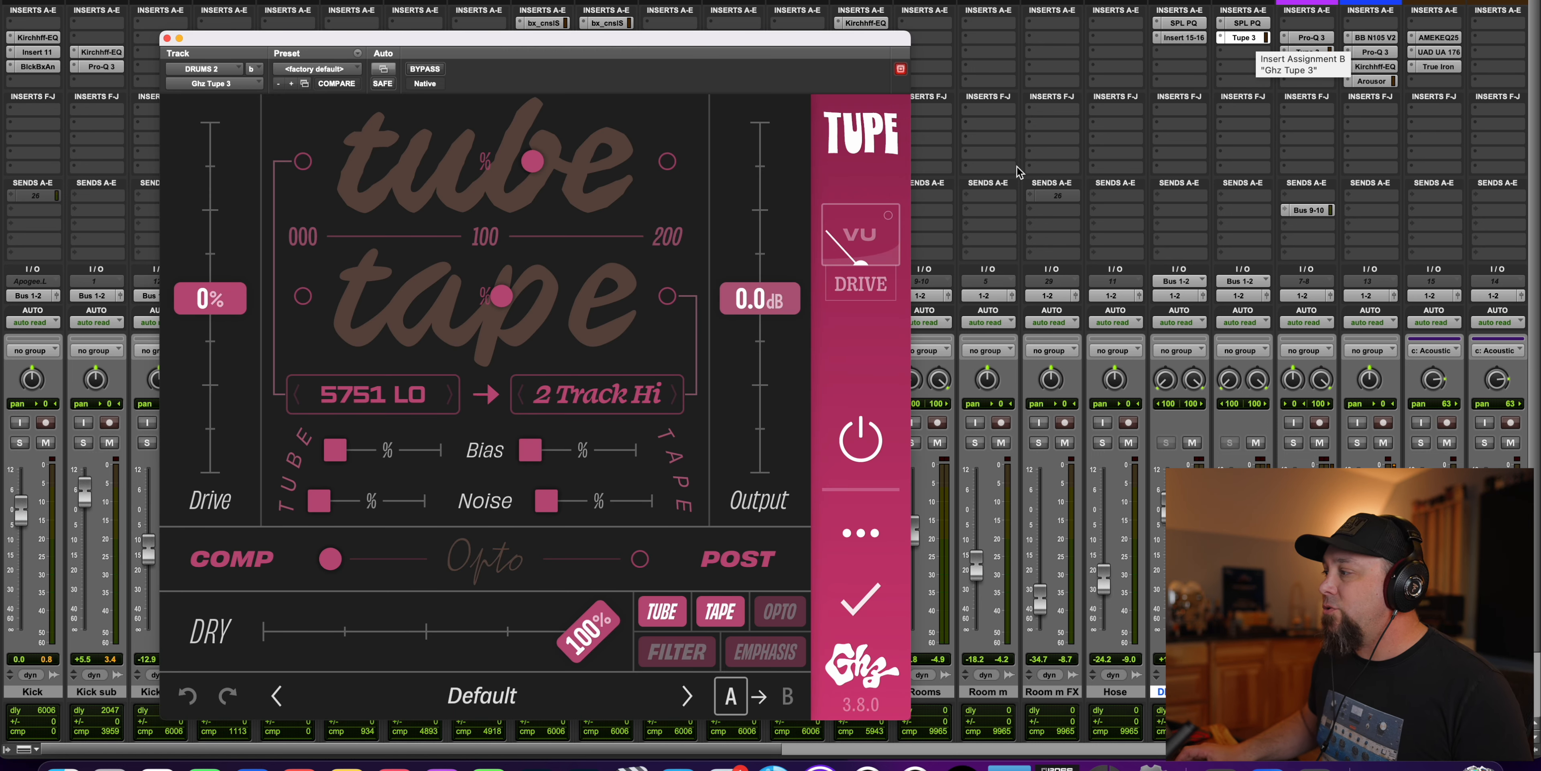
{"action": "left_click_drag", "start_coordinate": [464, 46], "coordinate": [495, 11]}
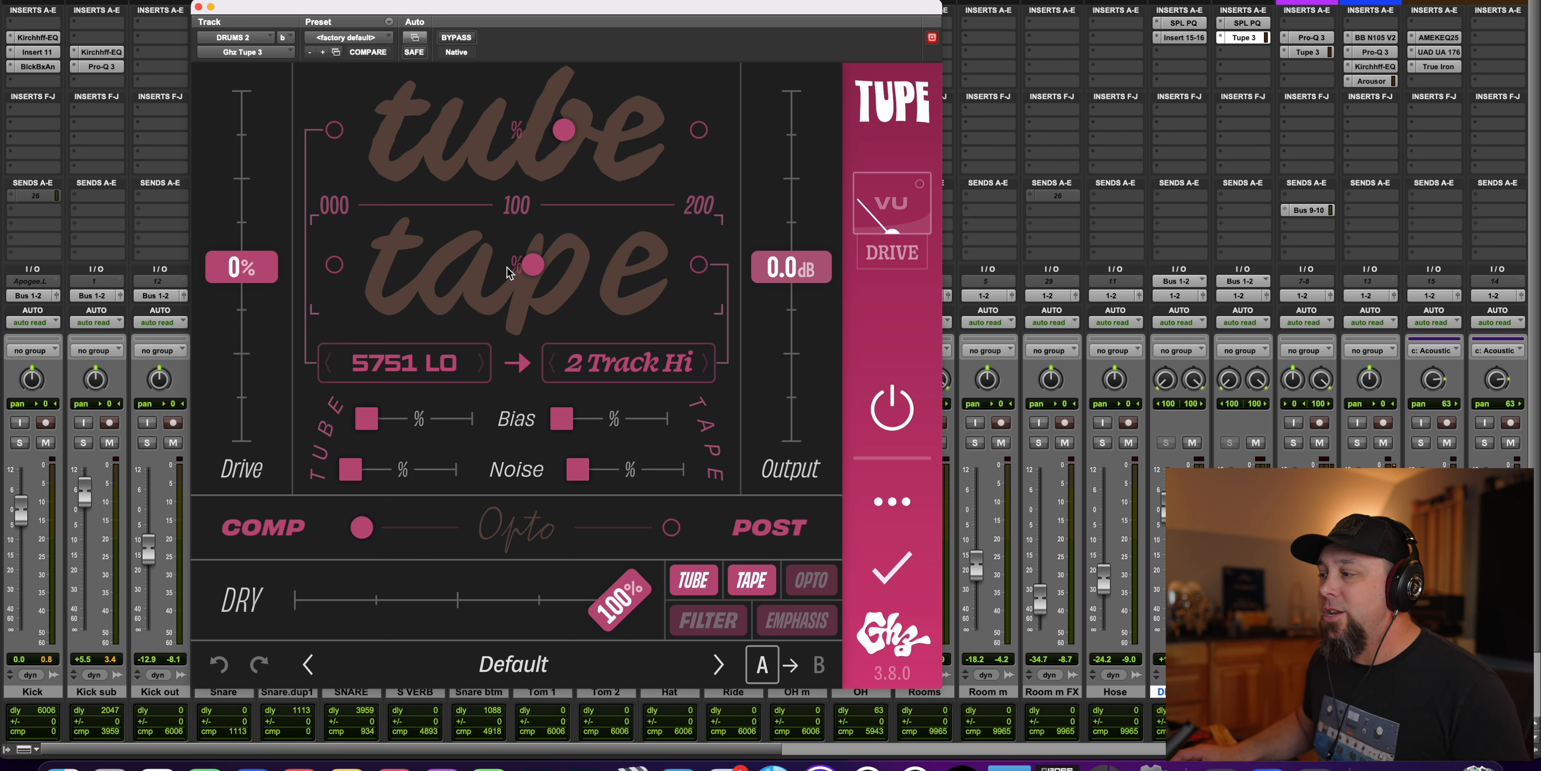
{"action": "left_click", "coordinate": [893, 502]}
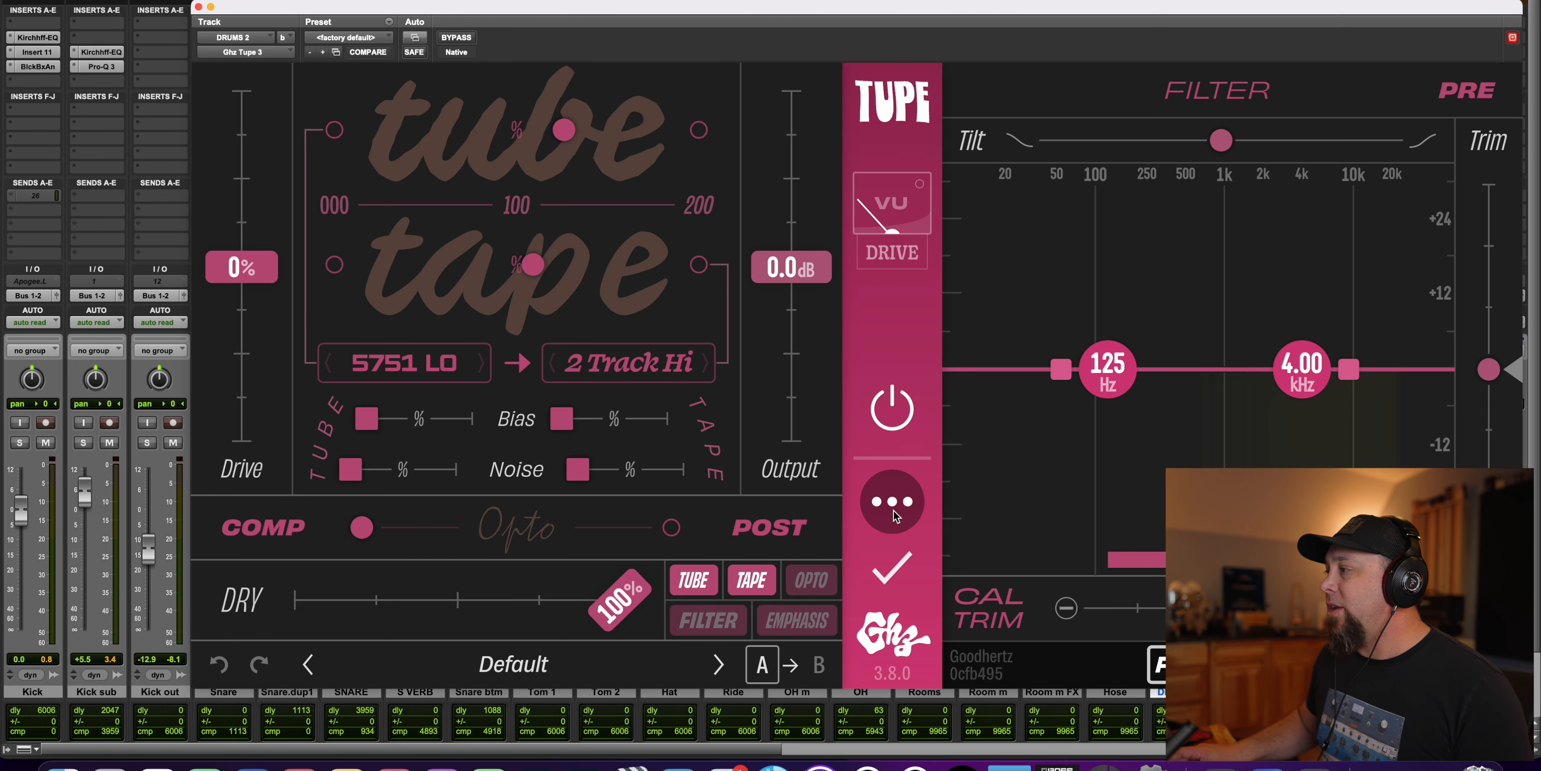
{"action": "left_click_drag", "start_coordinate": [998, 13], "coordinate": [837, 13]}
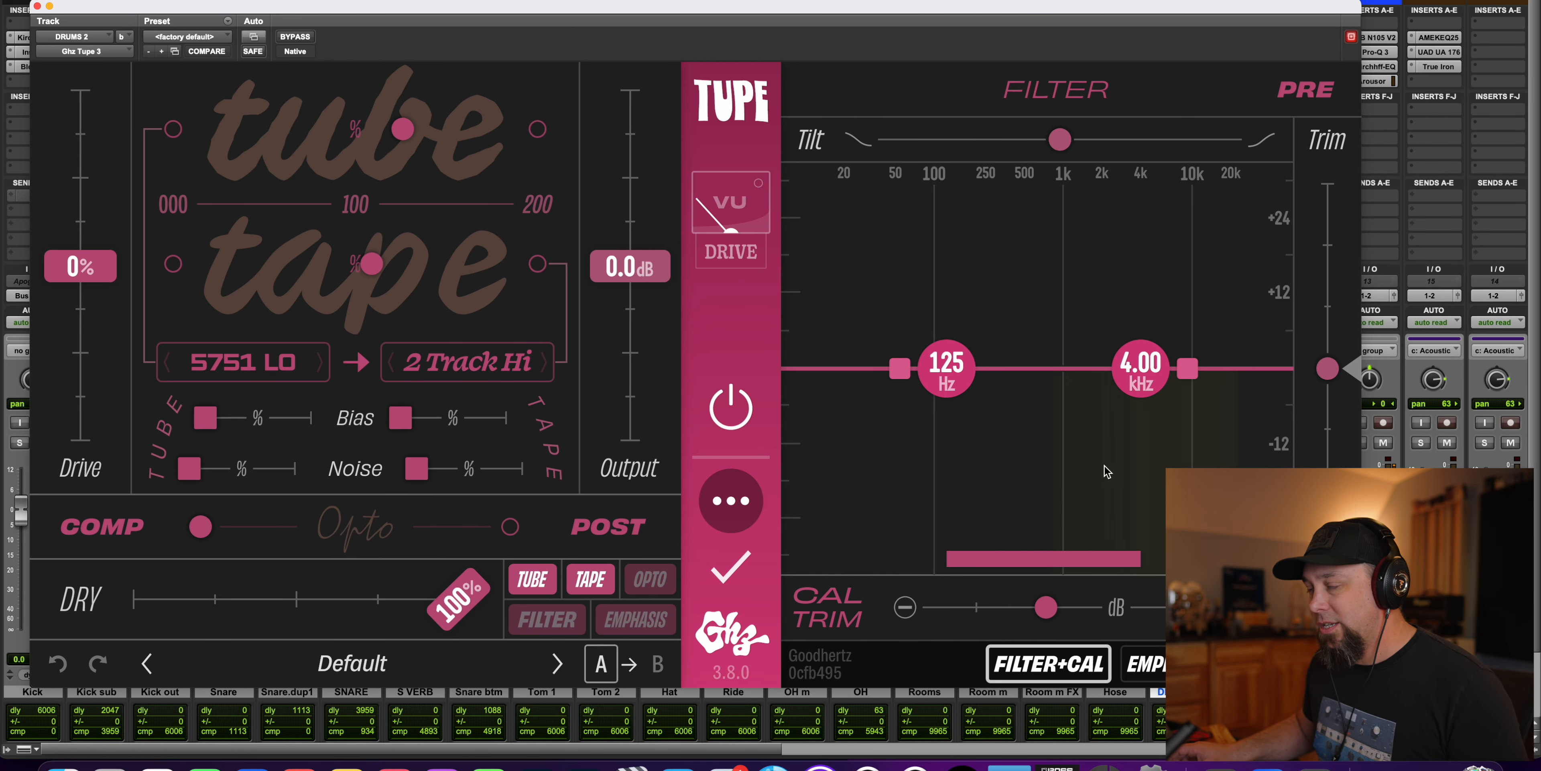
{"action": "left_click", "coordinate": [37, 6]}
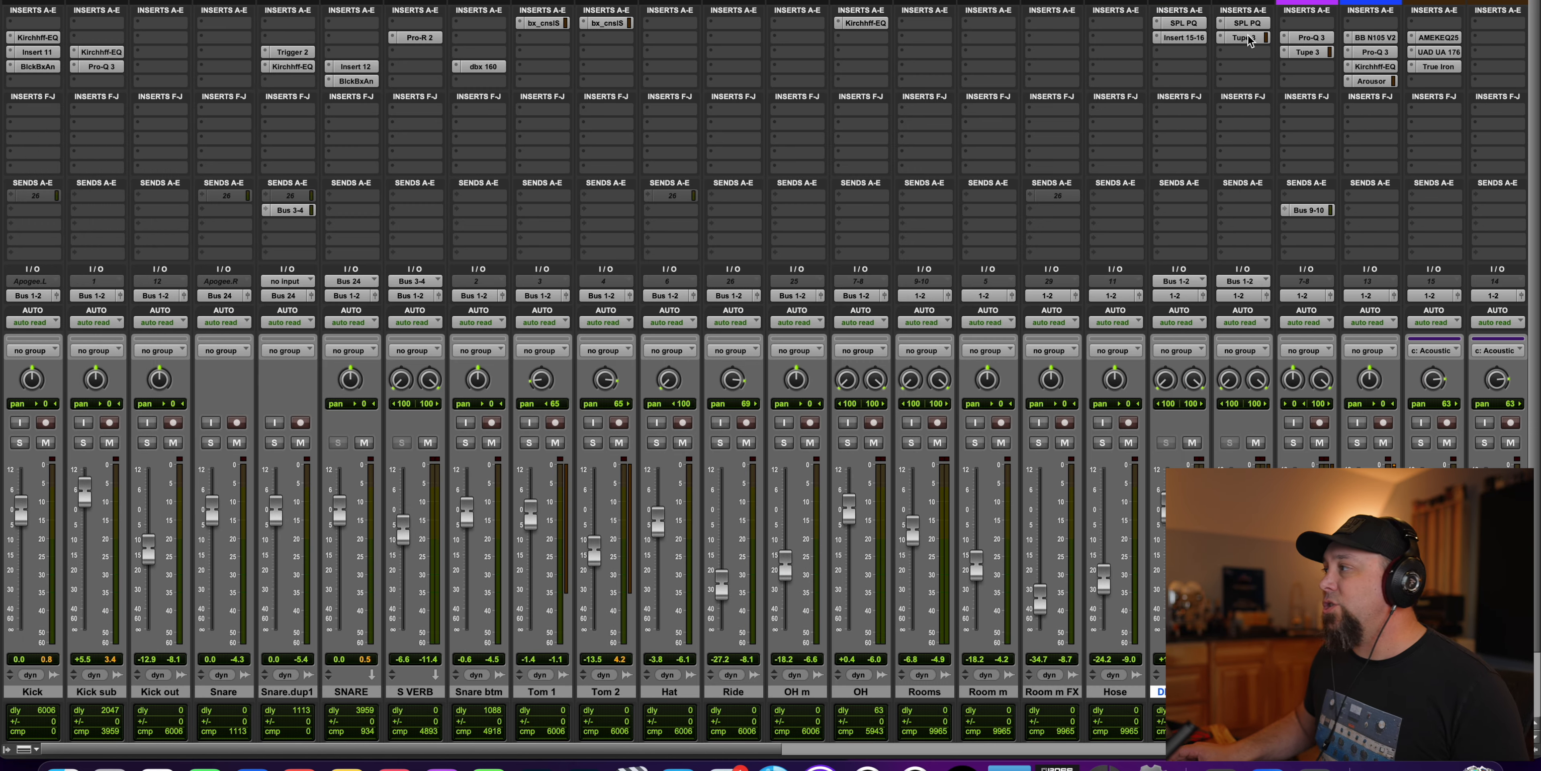
Step: Examine the Black Box HG-2 saturation settings on the SNARE track and close the plug-in
{"action": "left_click", "coordinate": [362, 82]}
{"action": "left_click_drag", "start_coordinate": [424, 8], "coordinate": [767, 180]}
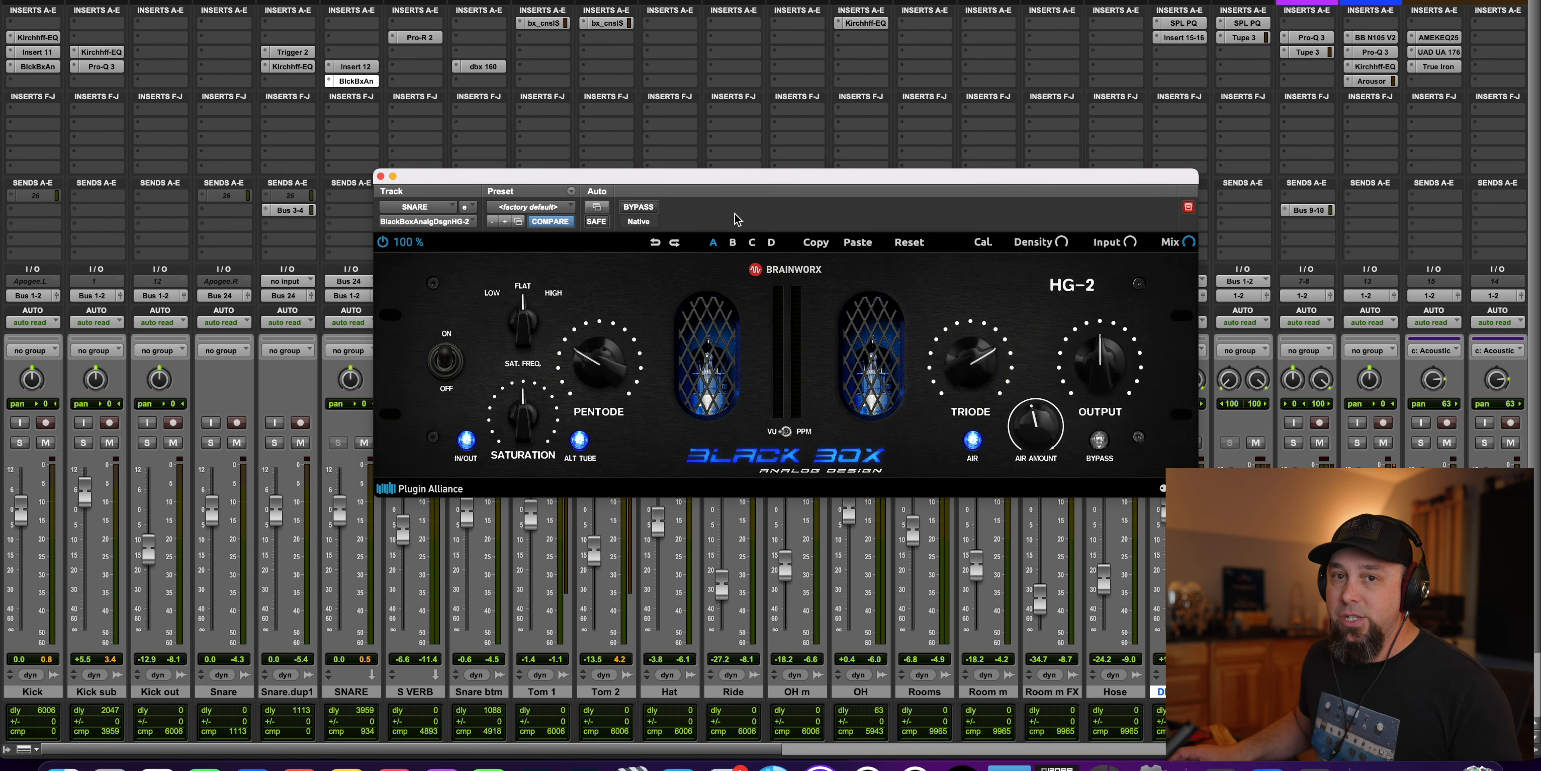
{"action": "left_click", "coordinate": [380, 175]}
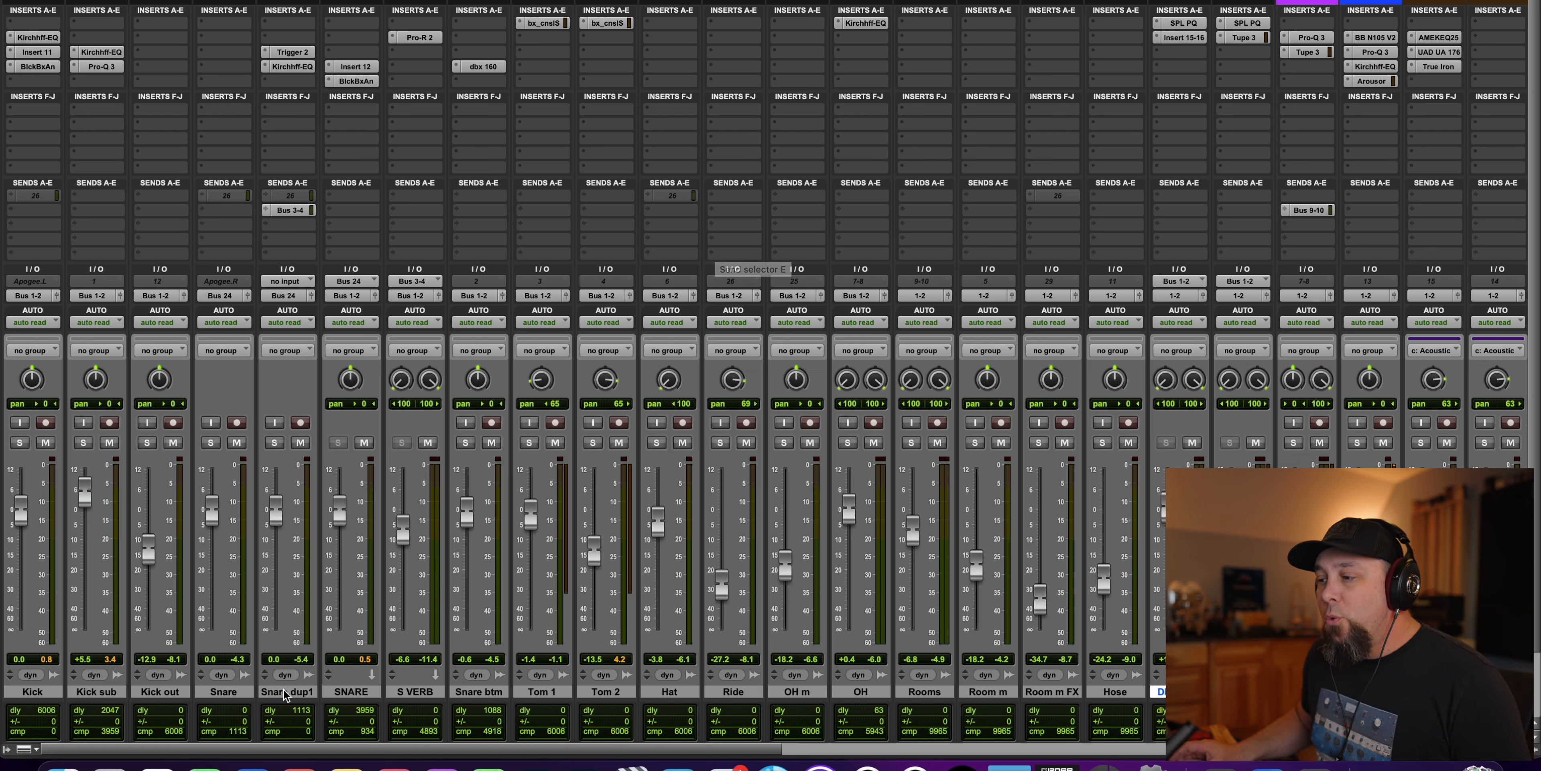
Step: Select Snare and Snare.dup1 in turn, and examine Snare.dup1's Trigger 2 sample and Kirchhoff-EQ curve
{"action": "left_click", "coordinate": [216, 692]}
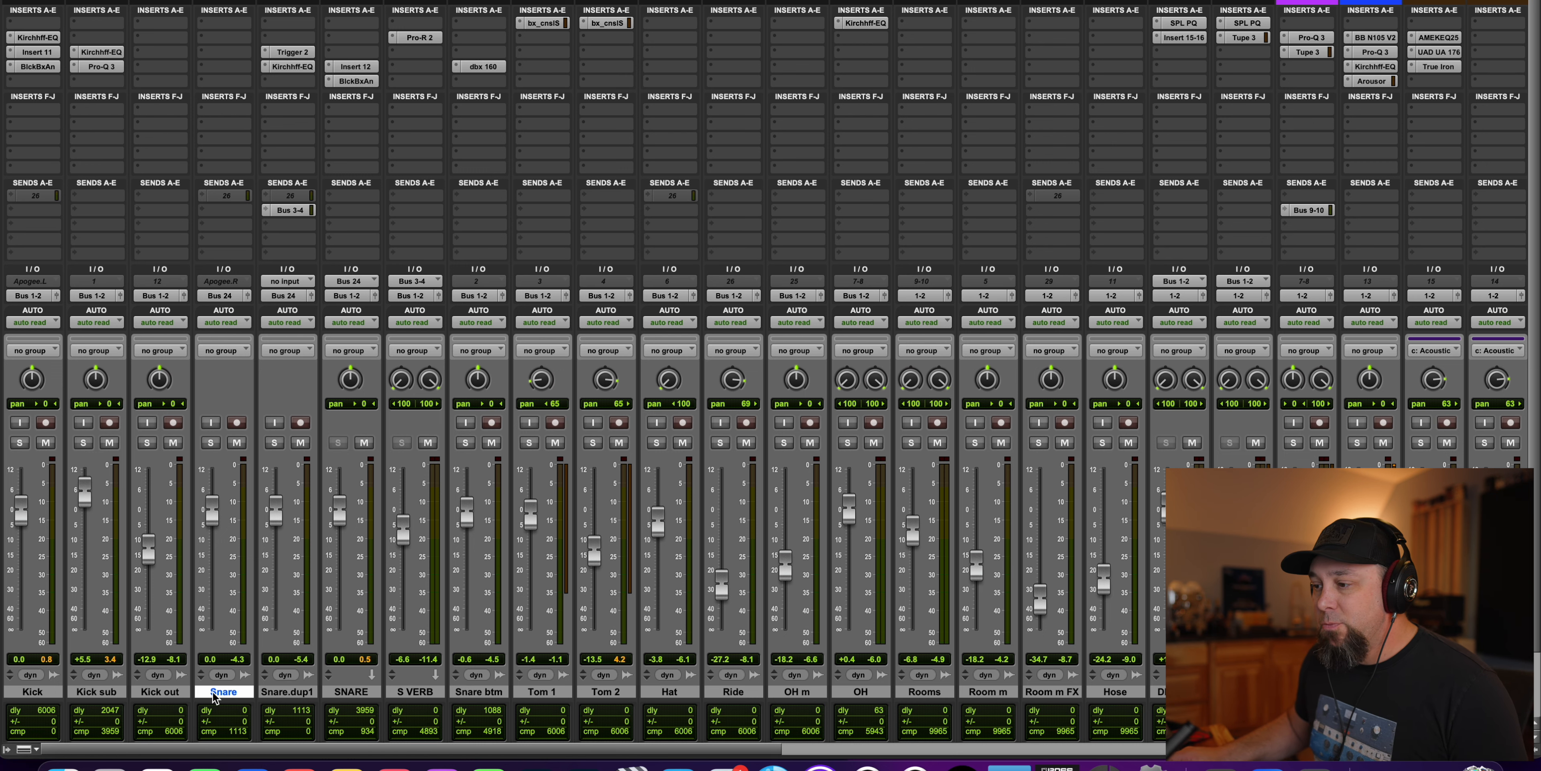
{"action": "left_click", "coordinate": [287, 692]}
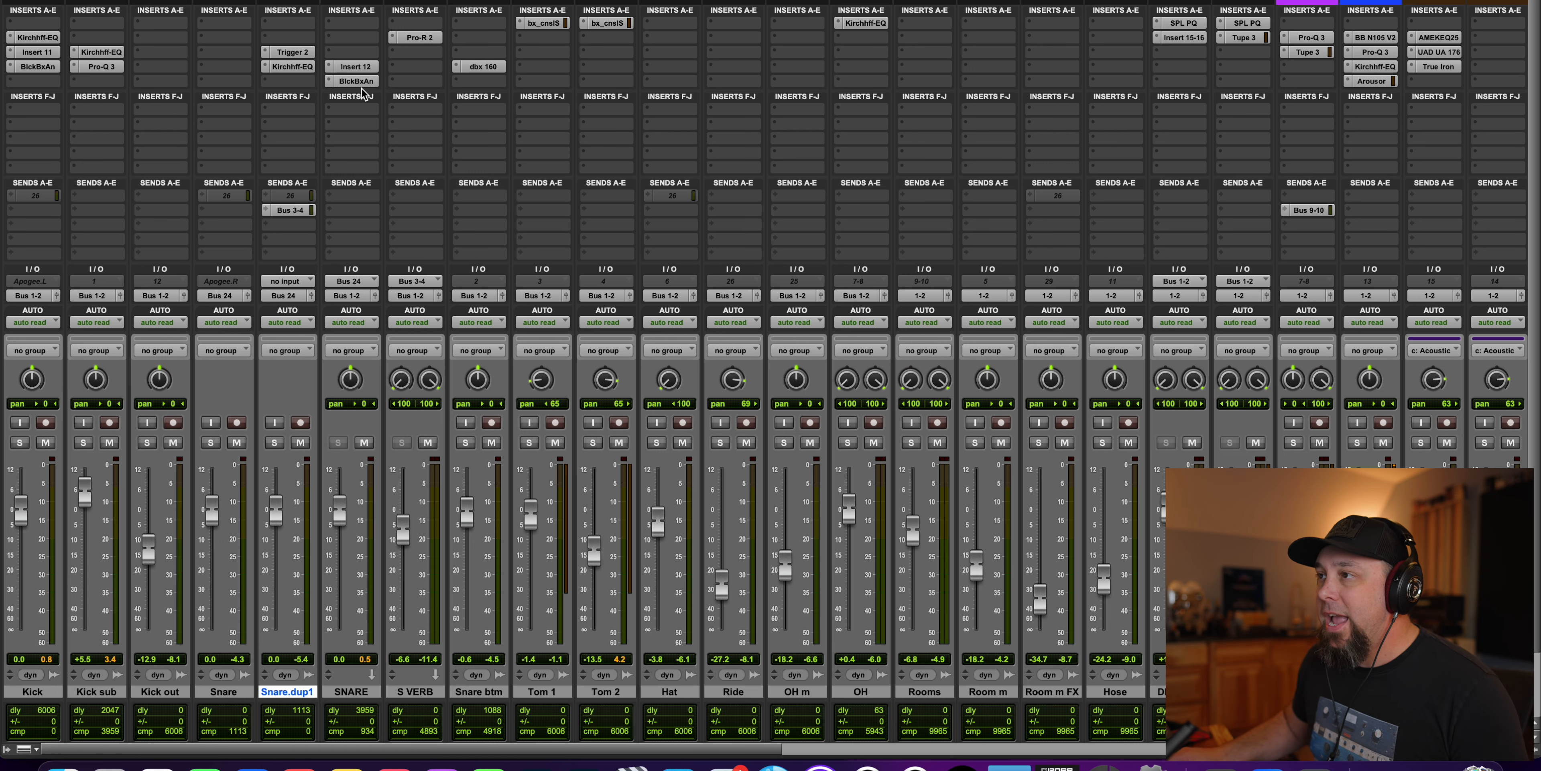
{"action": "left_click", "coordinate": [291, 54]}
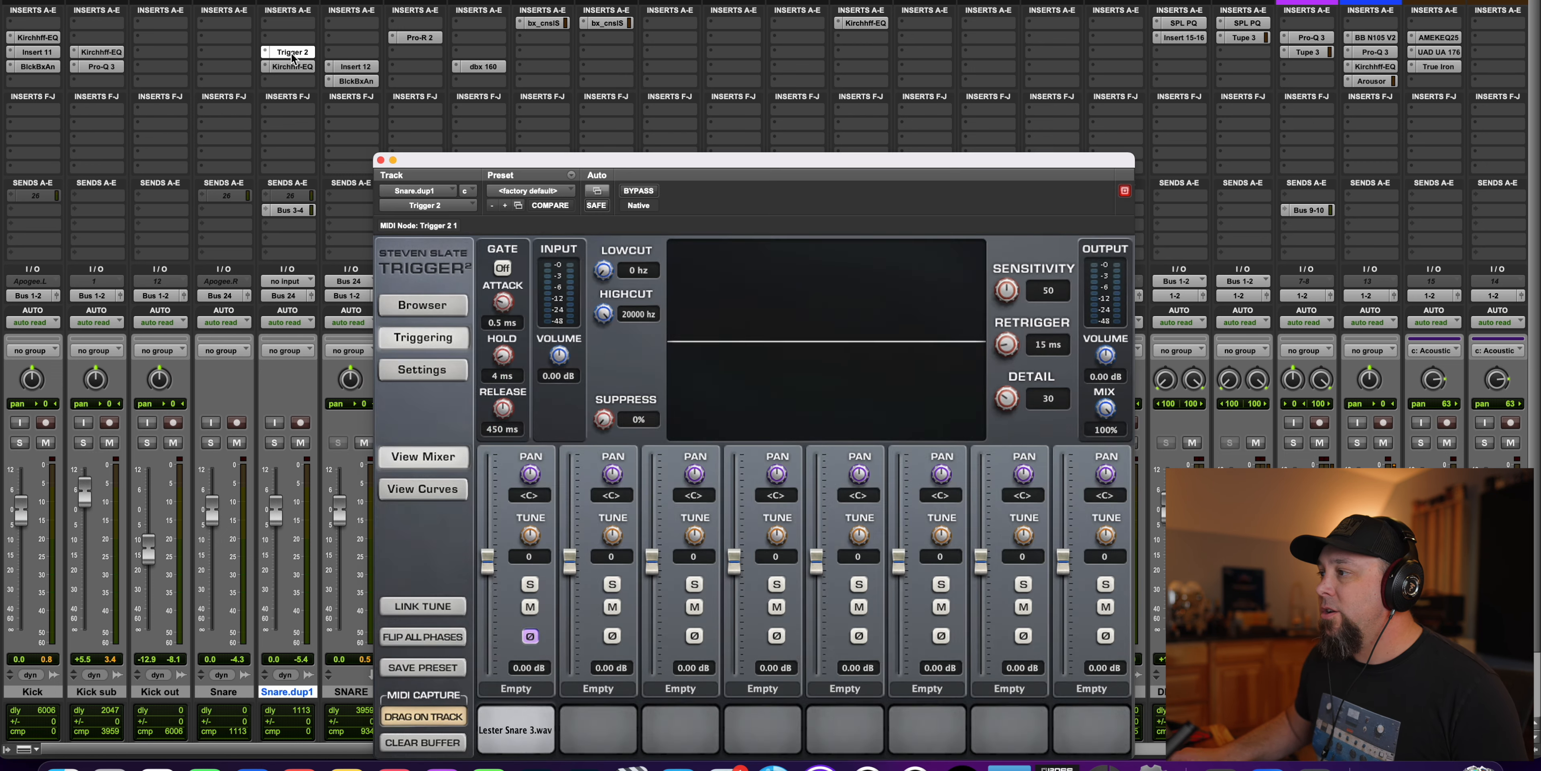
{"action": "left_click_drag", "start_coordinate": [753, 172], "coordinate": [795, 61]}
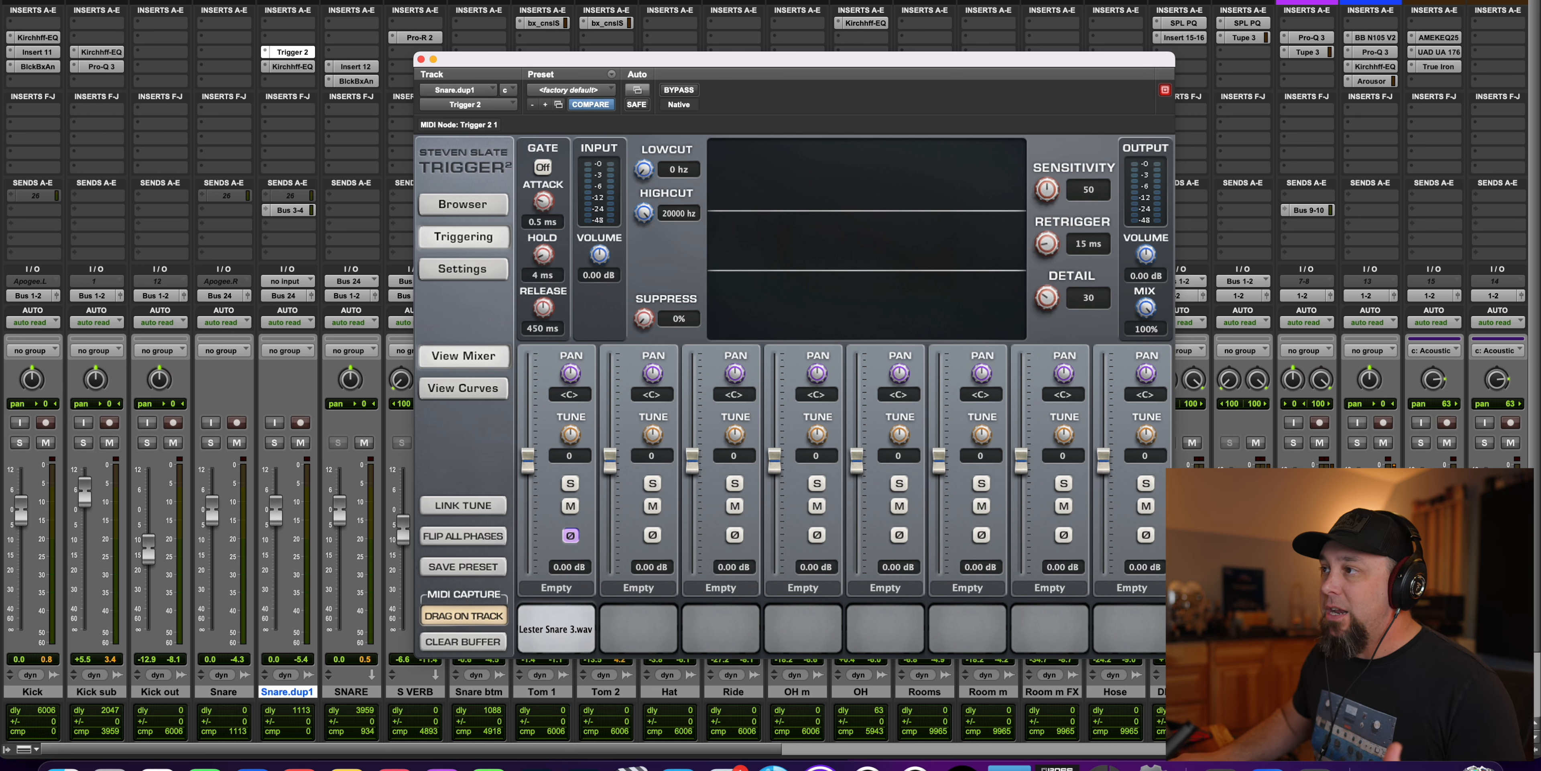
{"action": "left_click", "coordinate": [422, 59]}
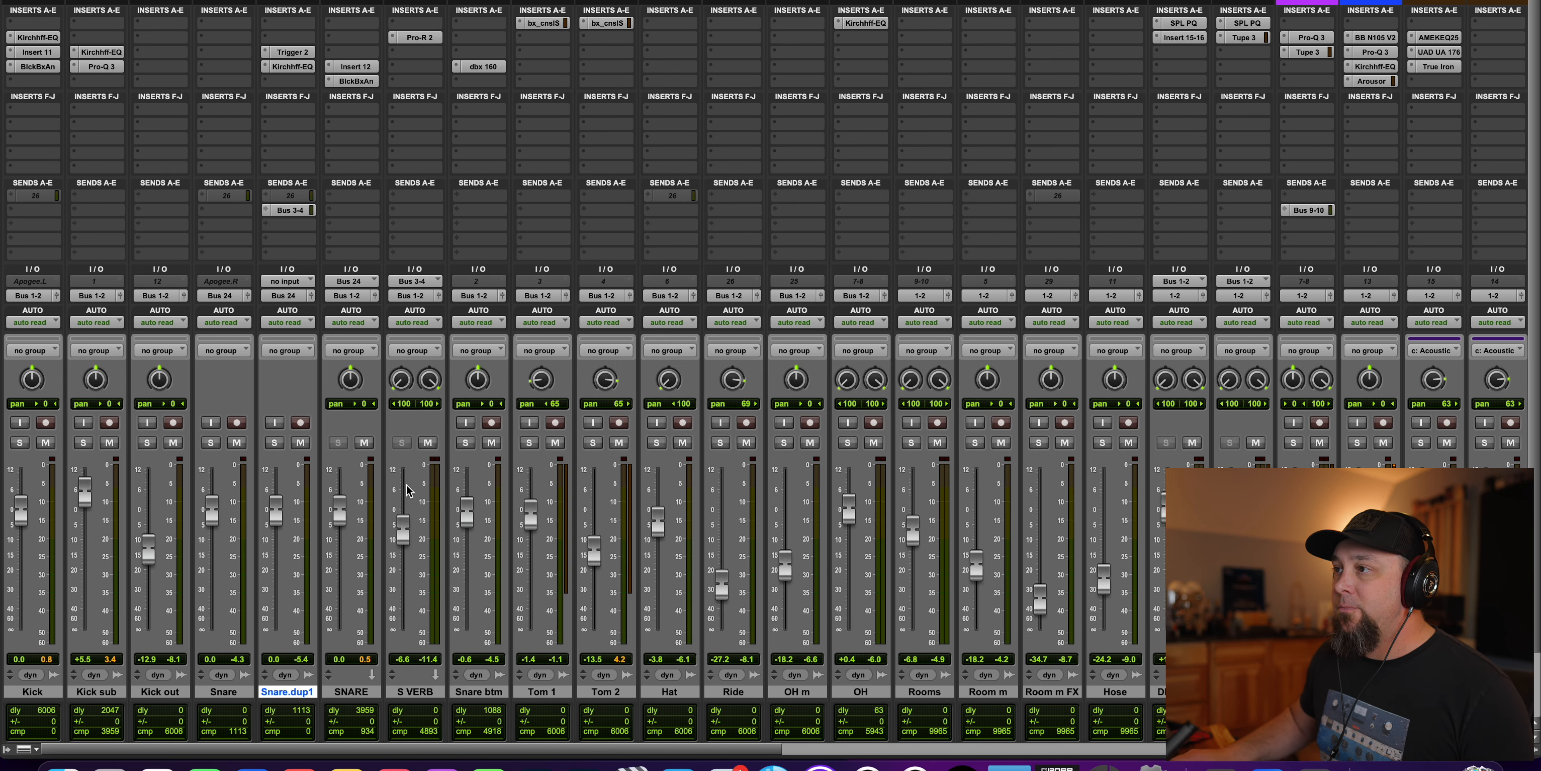
{"action": "left_click", "coordinate": [298, 70]}
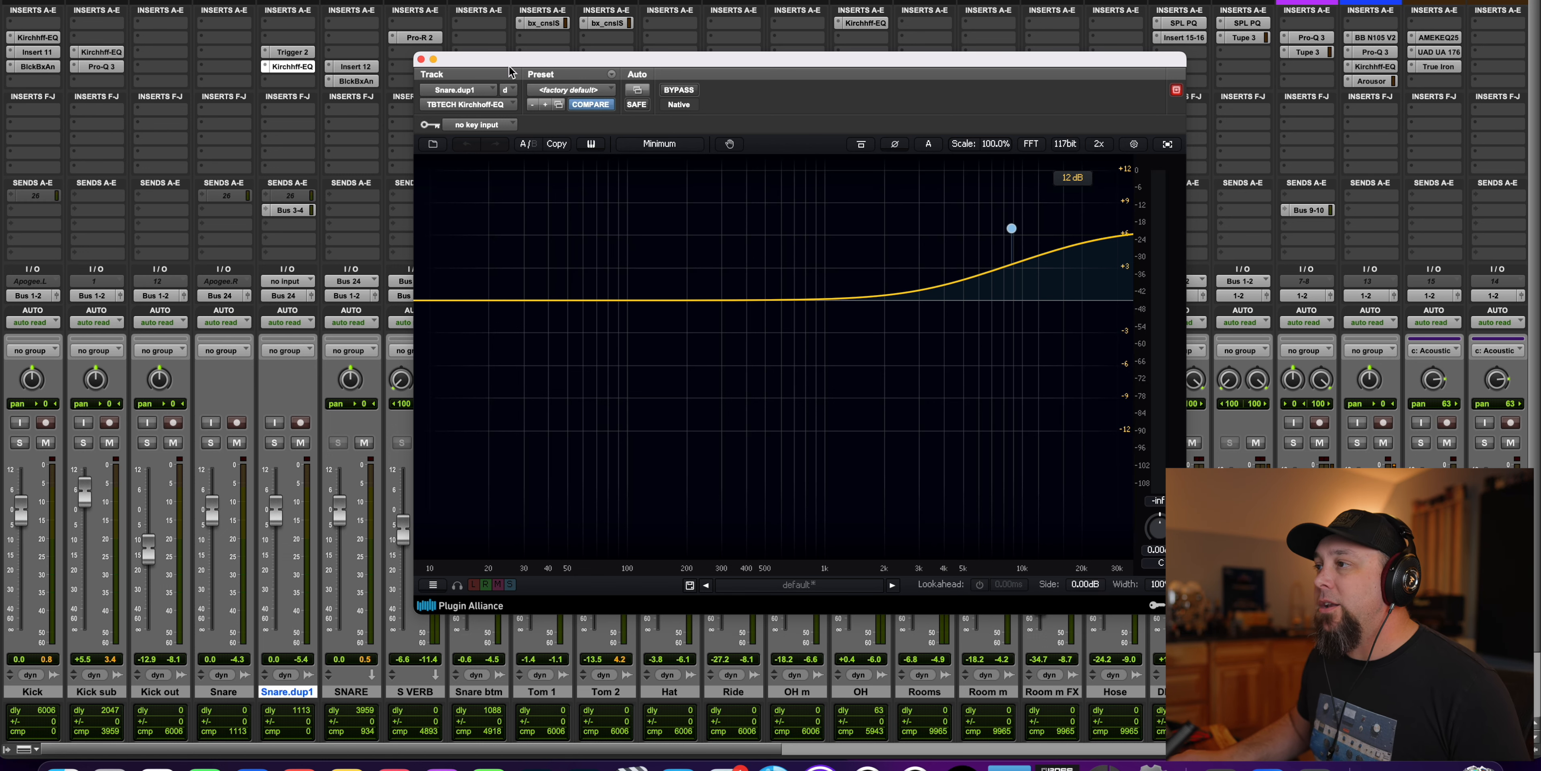
{"action": "left_click", "coordinate": [420, 59]}
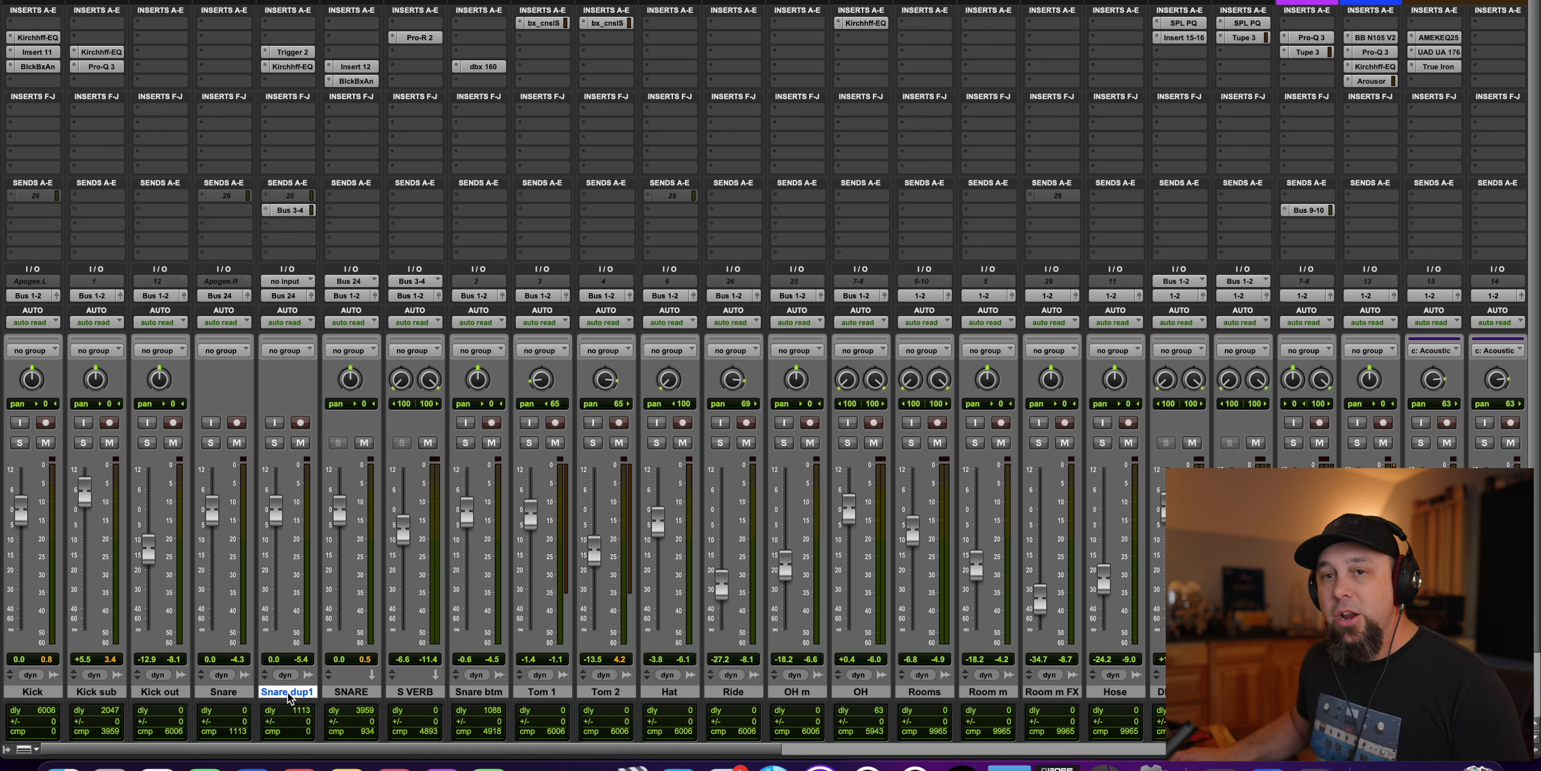
Step: Select the S VERB track and examine its Pro-R 2 reverb, keeping the snare channels uncovered
{"action": "left_click", "coordinate": [429, 693]}
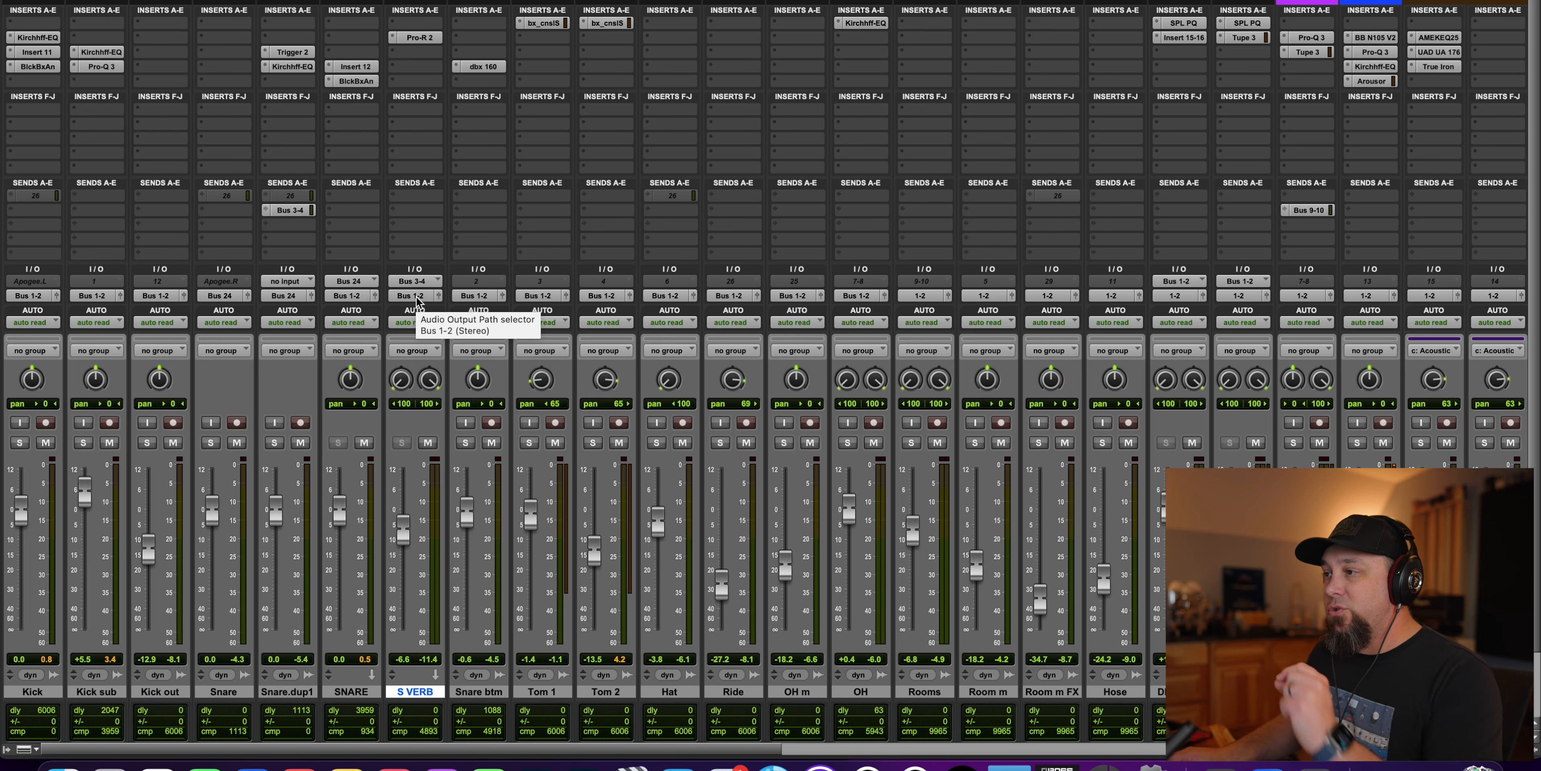
{"action": "left_click", "coordinate": [426, 39]}
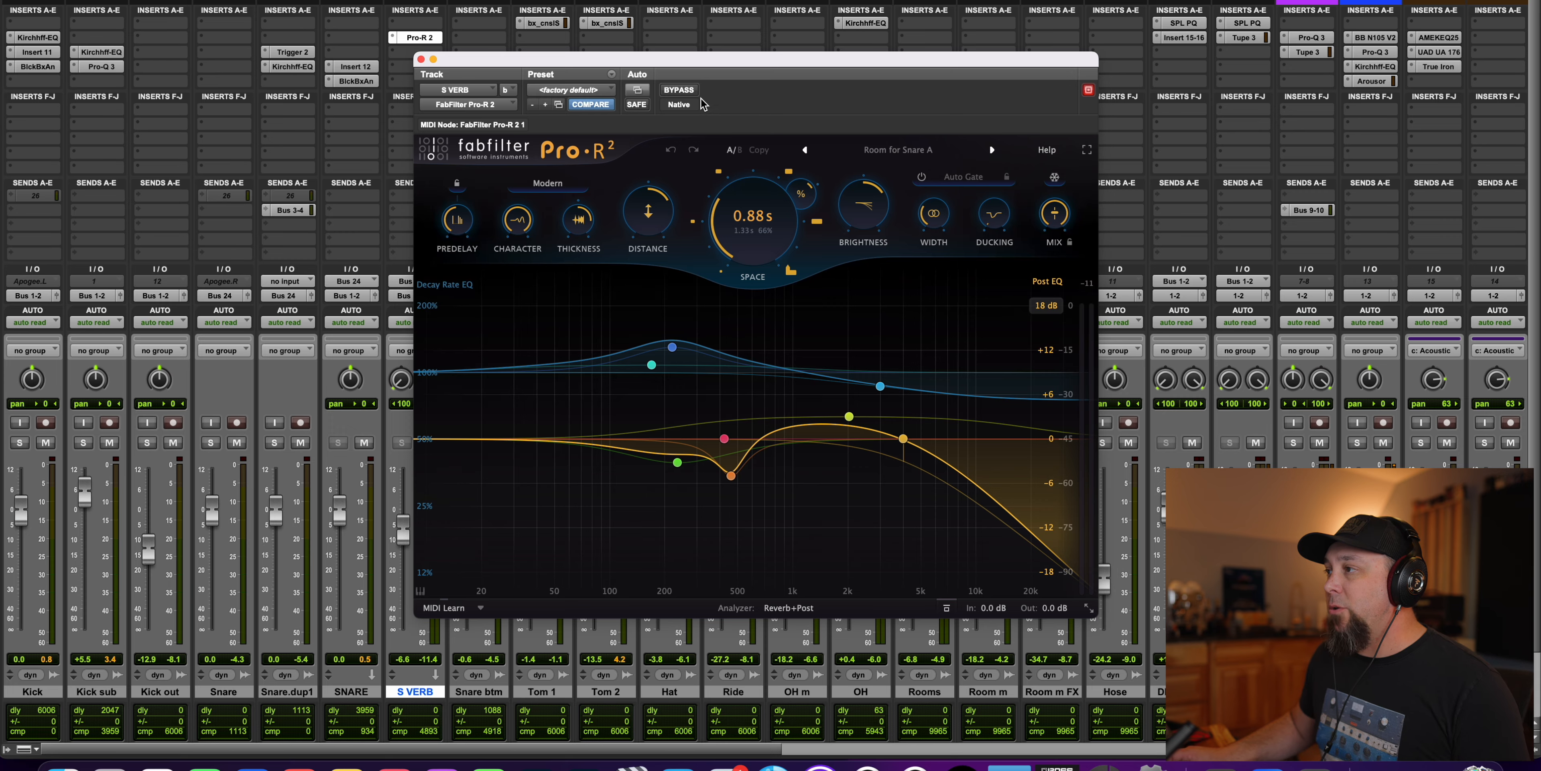
{"action": "left_click_drag", "start_coordinate": [673, 52], "coordinate": [895, 31]}
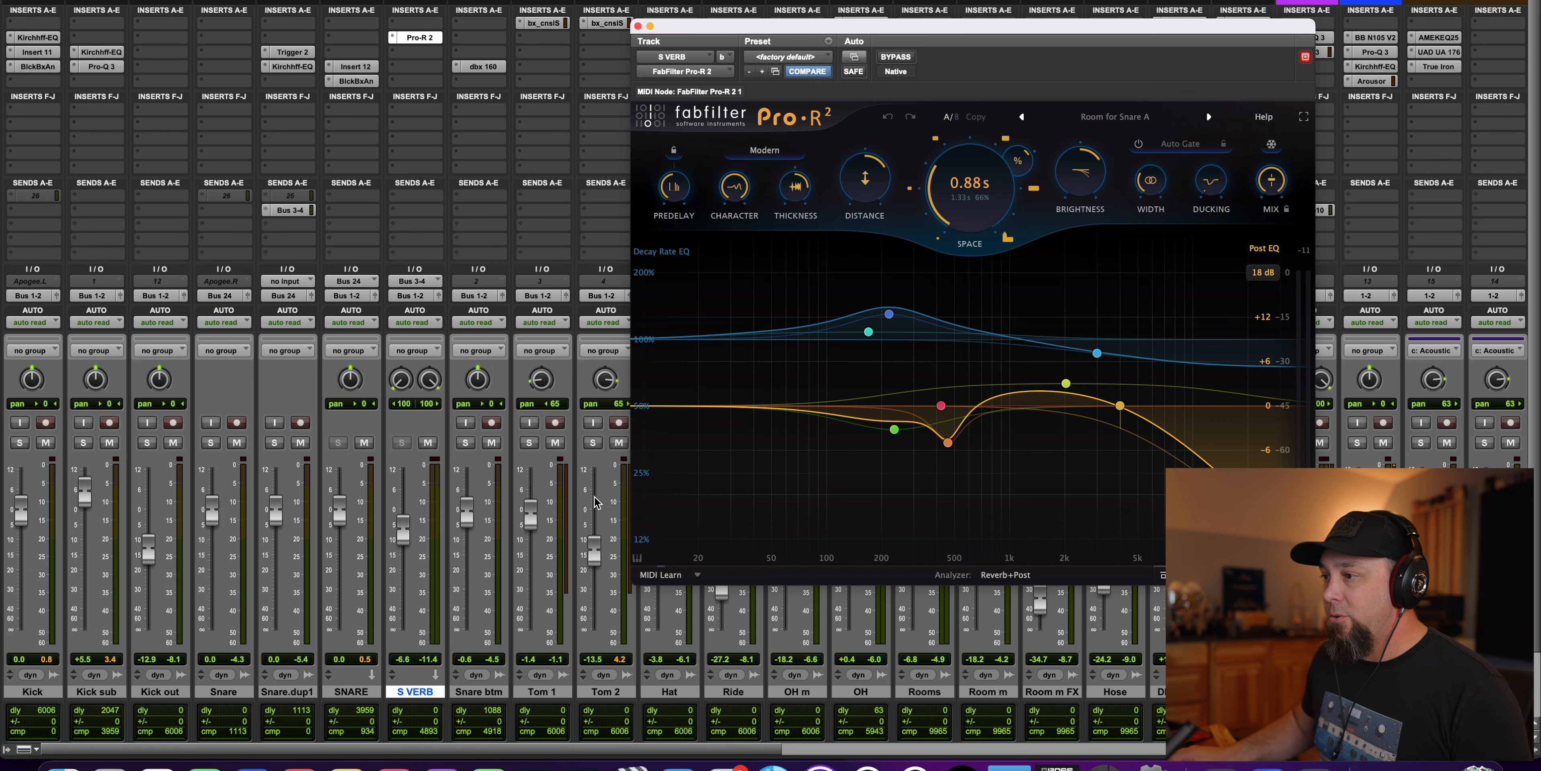
Step: Show the track and group lists, enable the Drums group to solo all its tracks together, and disable the group
{"action": "left_click", "coordinate": [7, 751]}
{"action": "left_click", "coordinate": [58, 573]}
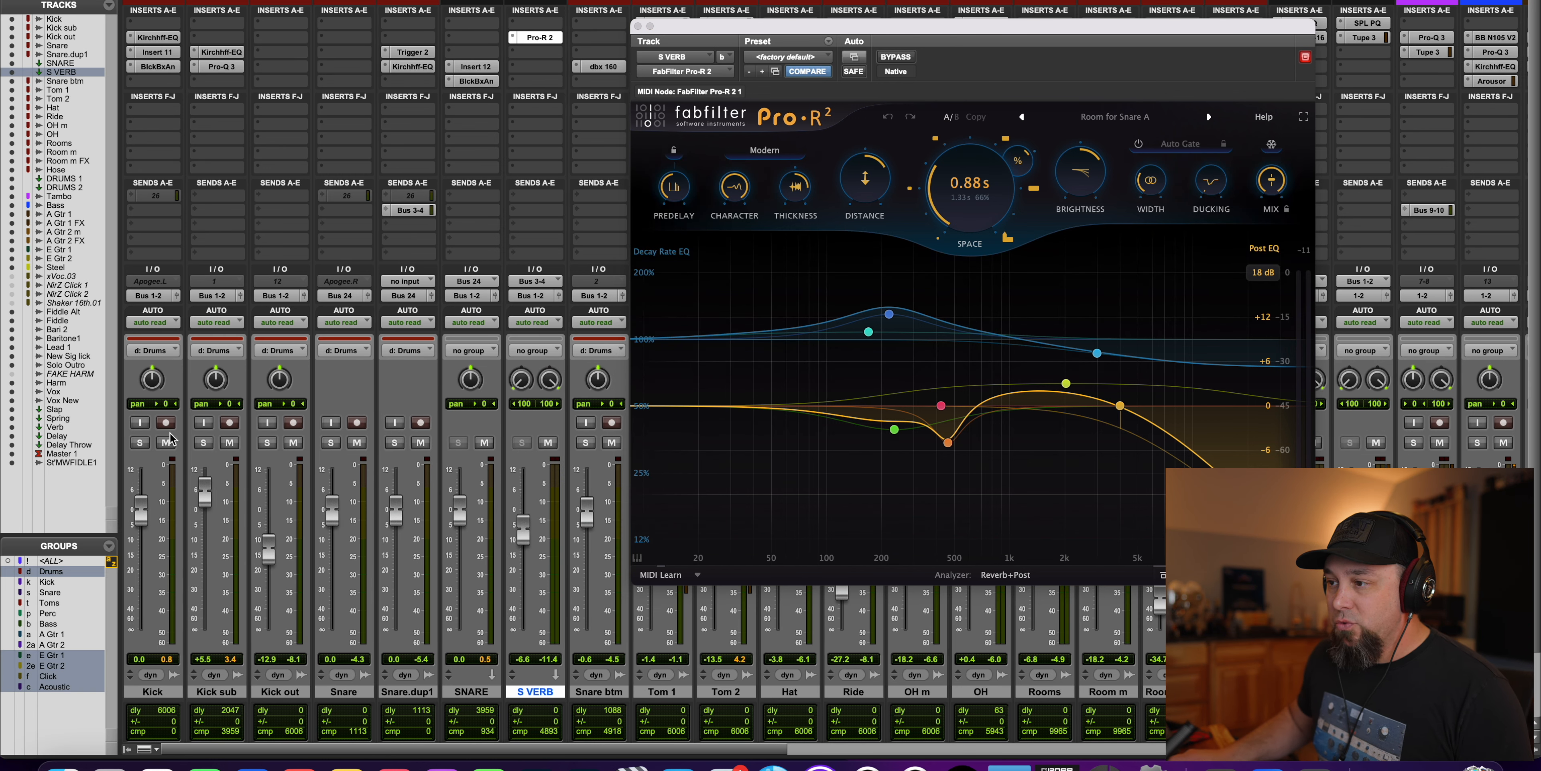
{"action": "left_click", "coordinate": [140, 443]}
{"action": "left_click", "coordinate": [54, 573]}
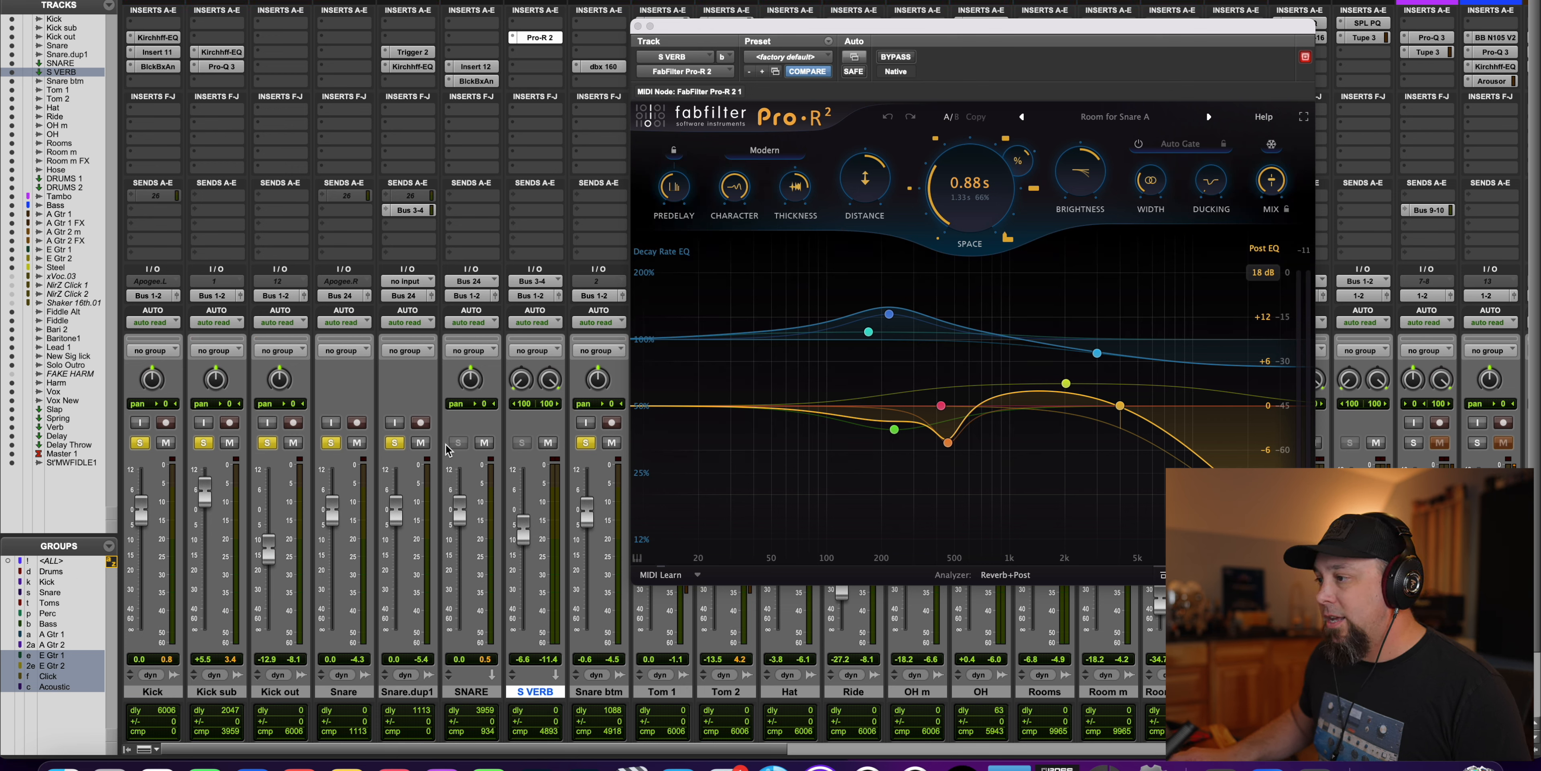
Step: Play the soloed drums, compare them with S VERB and Snare.dup1 muted, restore both tracks, and close Pro-R 2
{"action": "key", "text": "space"}
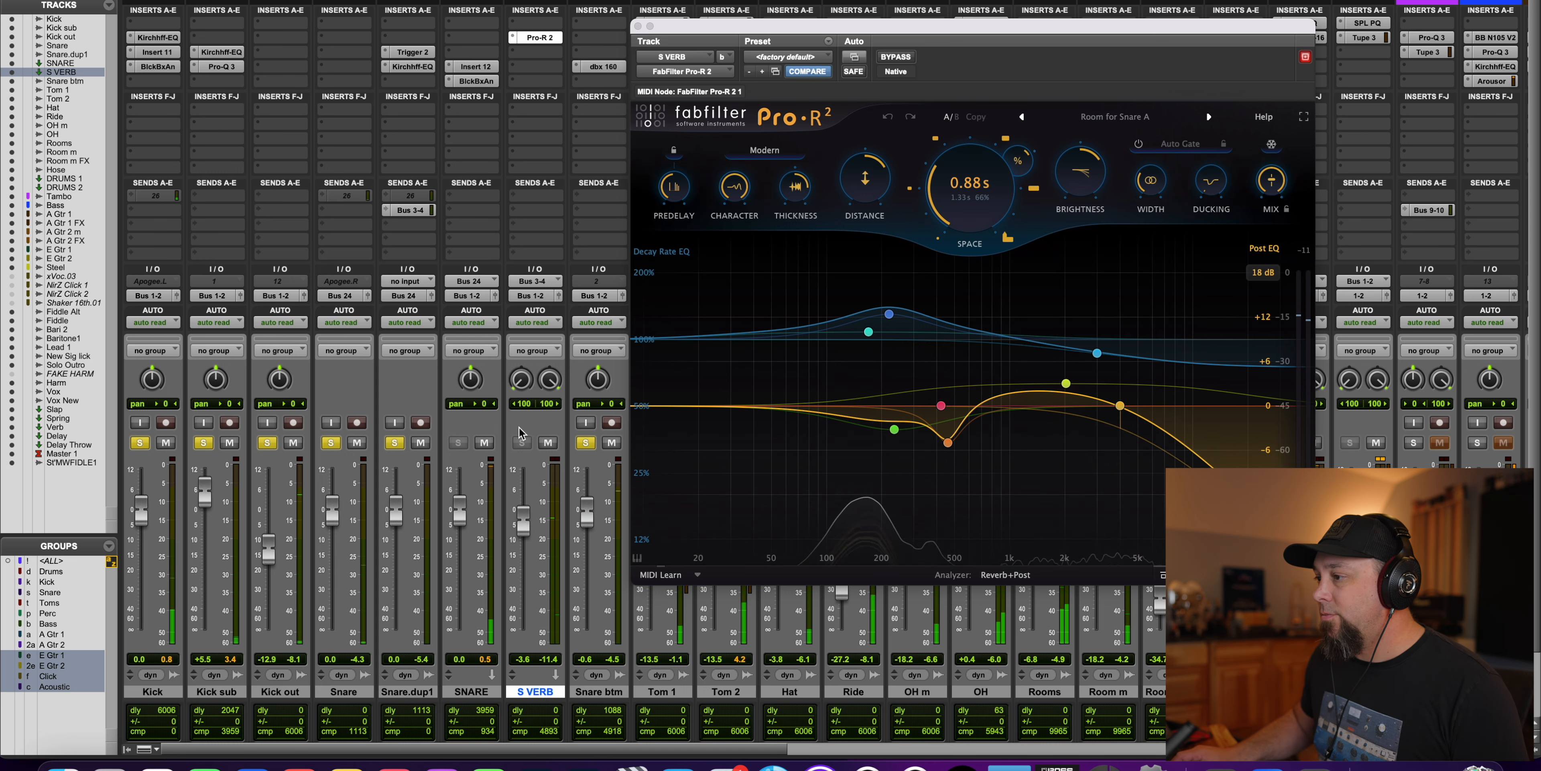
{"action": "left_click", "coordinate": [549, 444]}
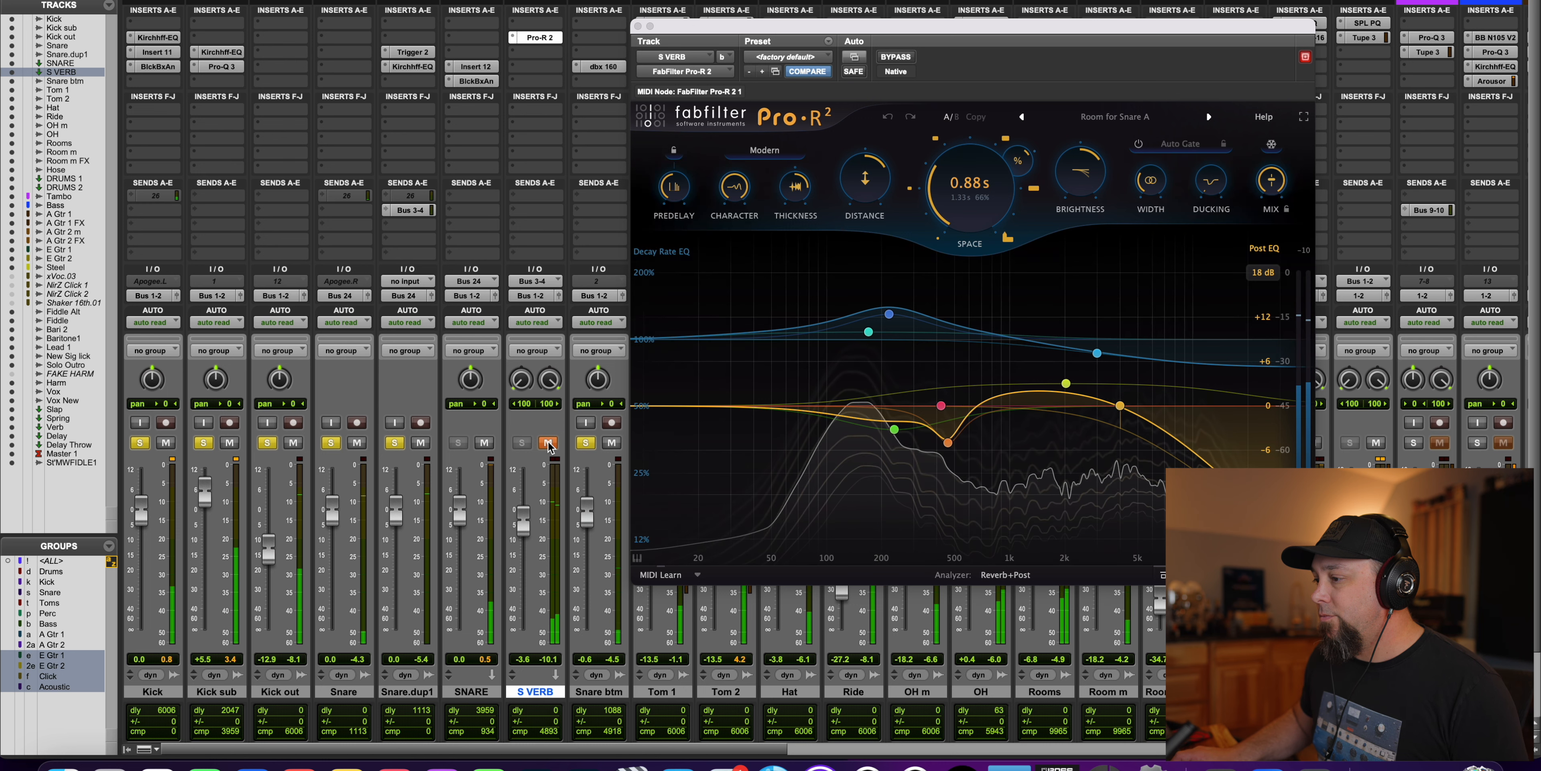
{"action": "left_click", "coordinate": [421, 442]}
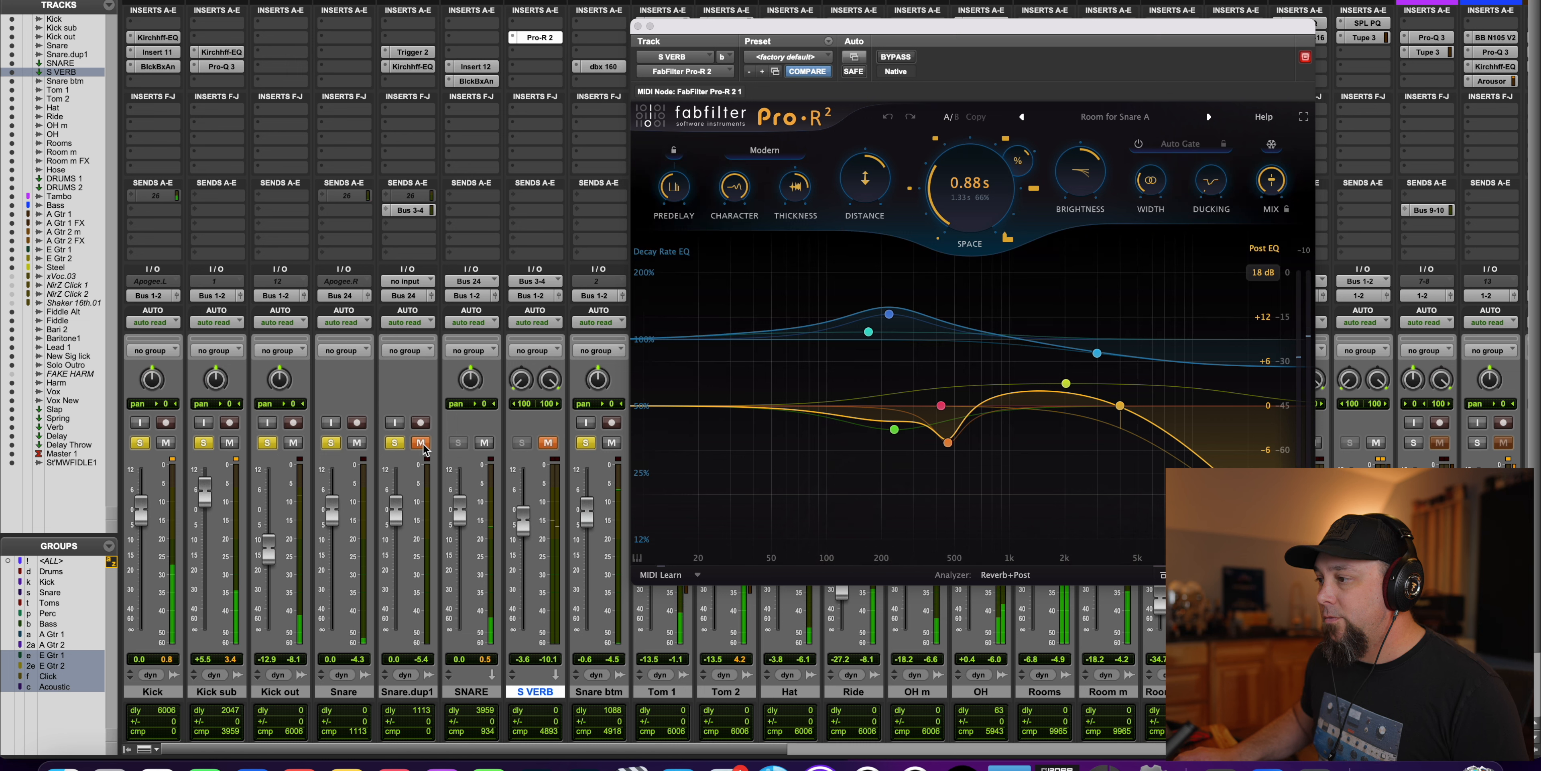
{"action": "left_click", "coordinate": [421, 443]}
{"action": "left_click", "coordinate": [548, 443]}
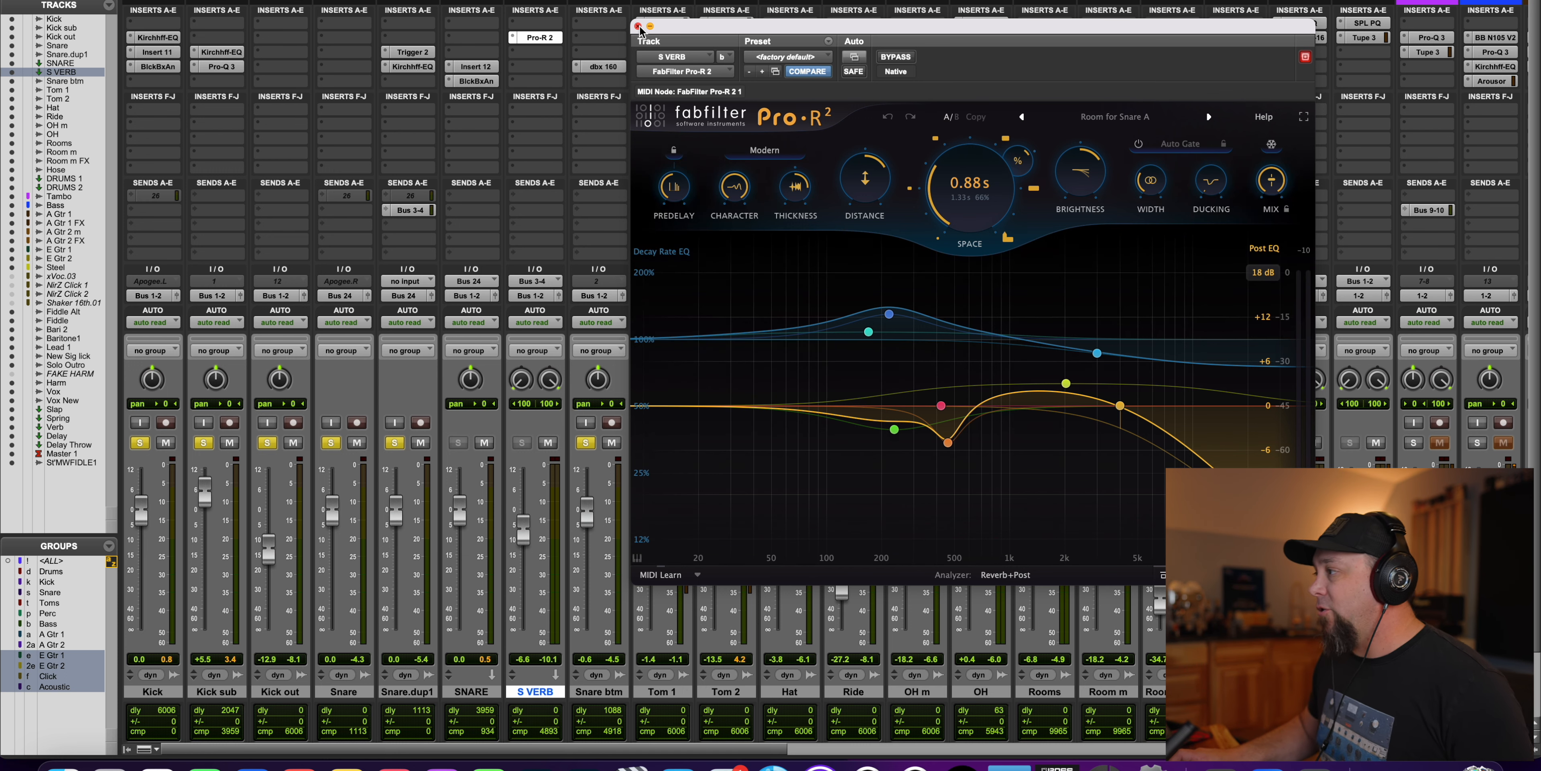
{"action": "left_click_drag", "start_coordinate": [742, 31], "coordinate": [578, 89]}
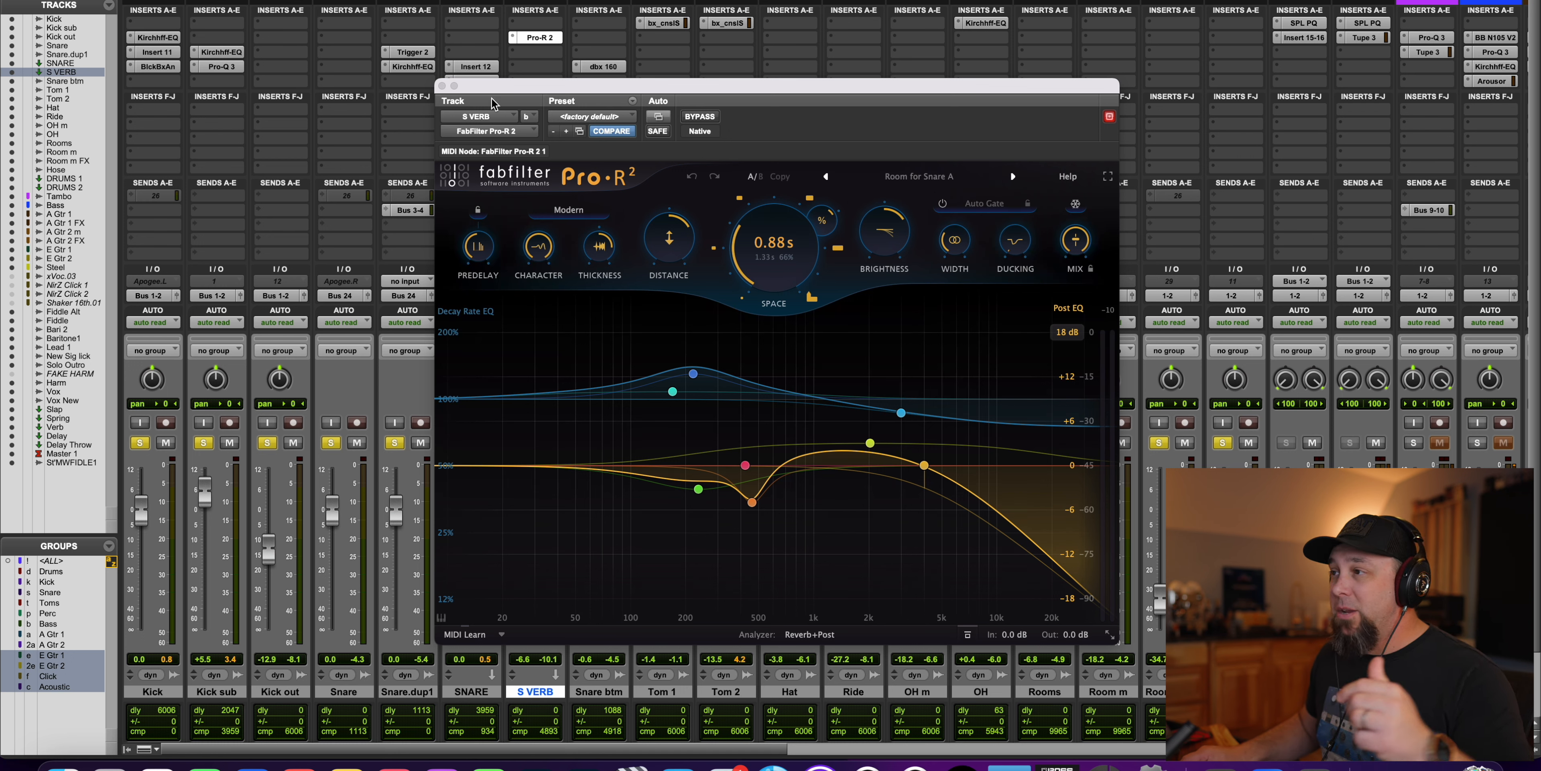
{"action": "left_click", "coordinate": [441, 87]}
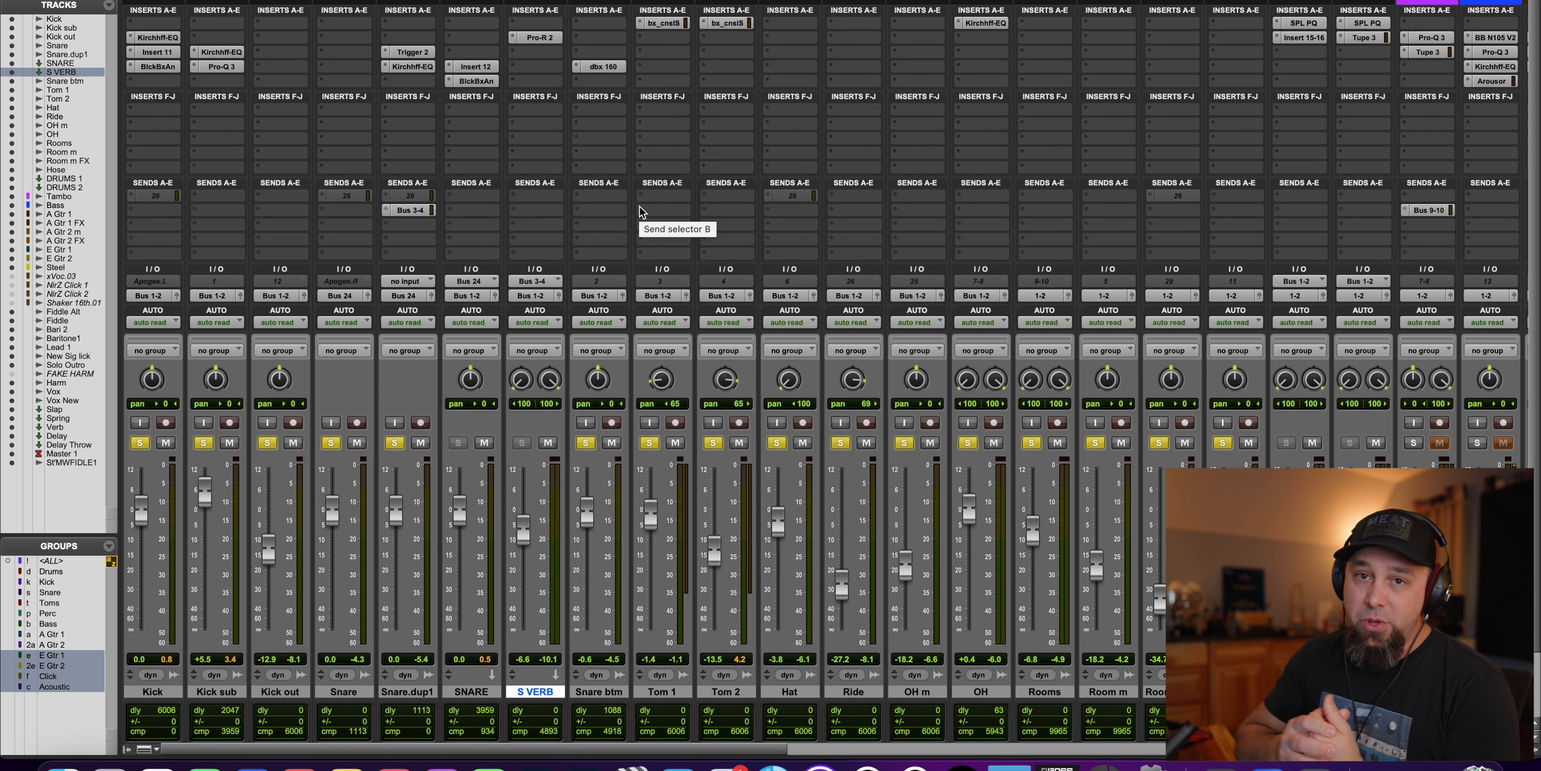
Step: Open the dbx 160 on Snare btm and compare the playing drums with the compressor bypassed and active
{"action": "left_click", "coordinate": [605, 66]}
{"action": "left_click_drag", "start_coordinate": [620, 85], "coordinate": [909, 65]}
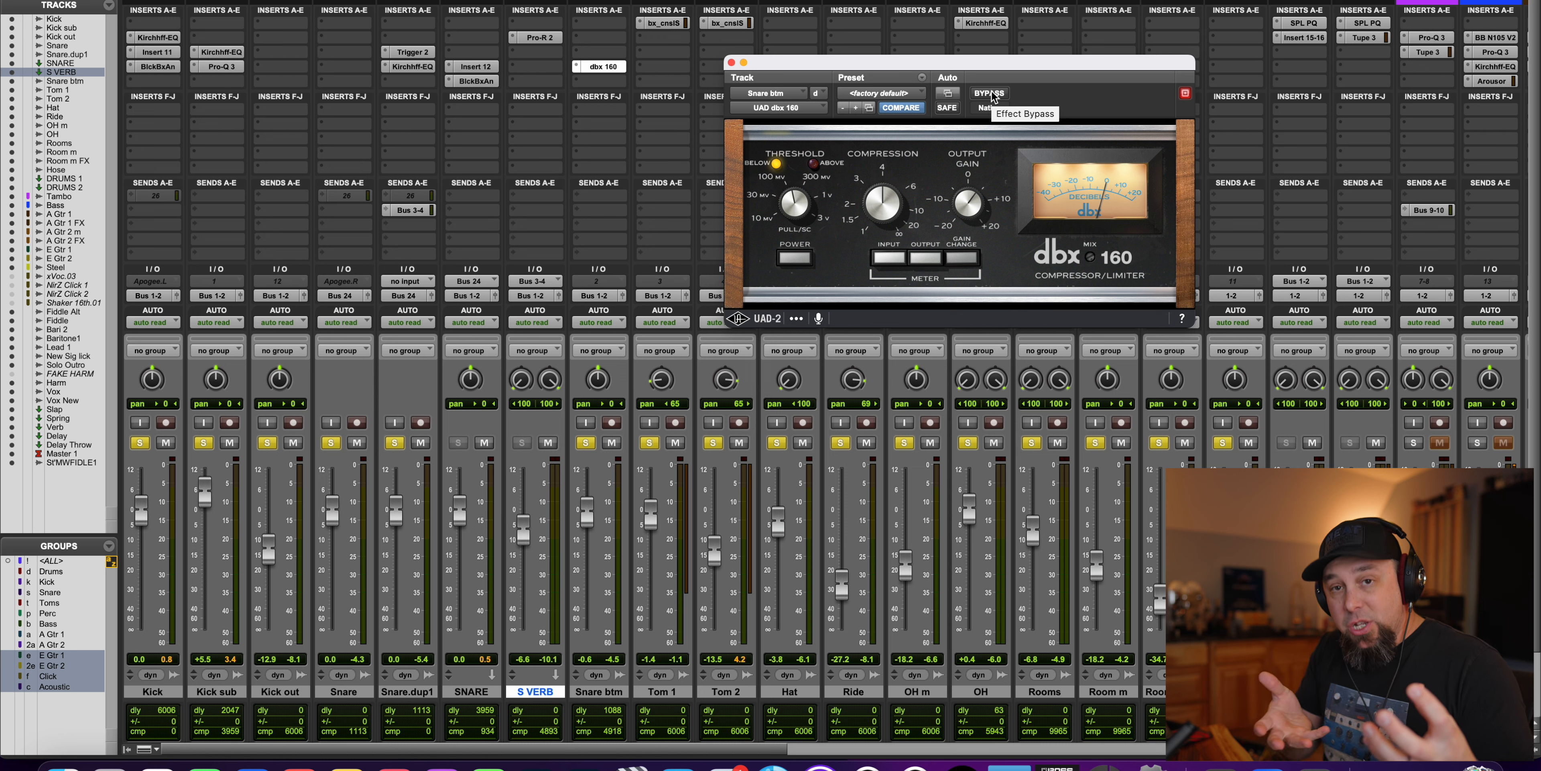
{"action": "key", "text": "space"}
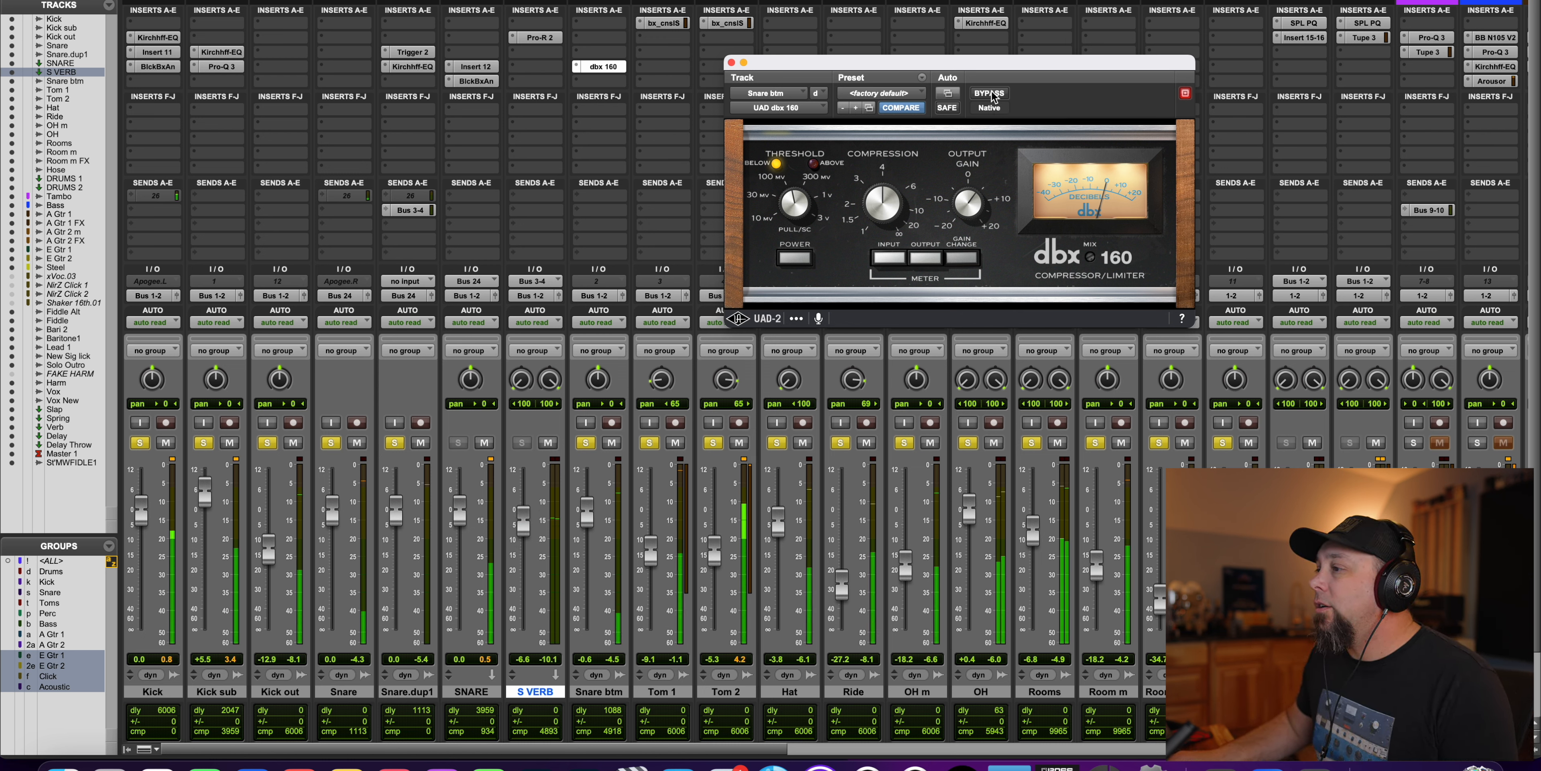
{"action": "left_click", "coordinate": [990, 94]}
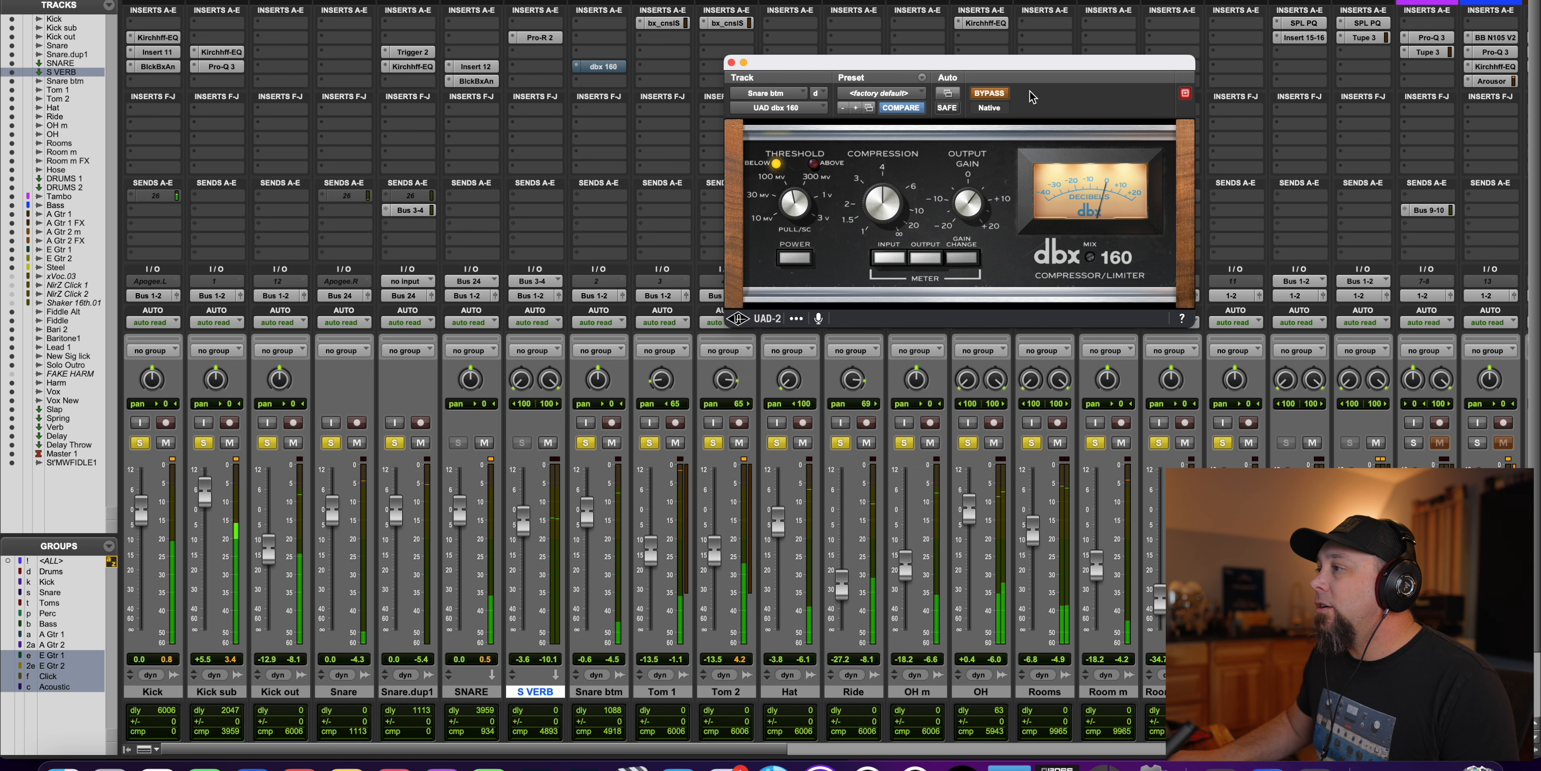
{"action": "left_click", "coordinate": [992, 94]}
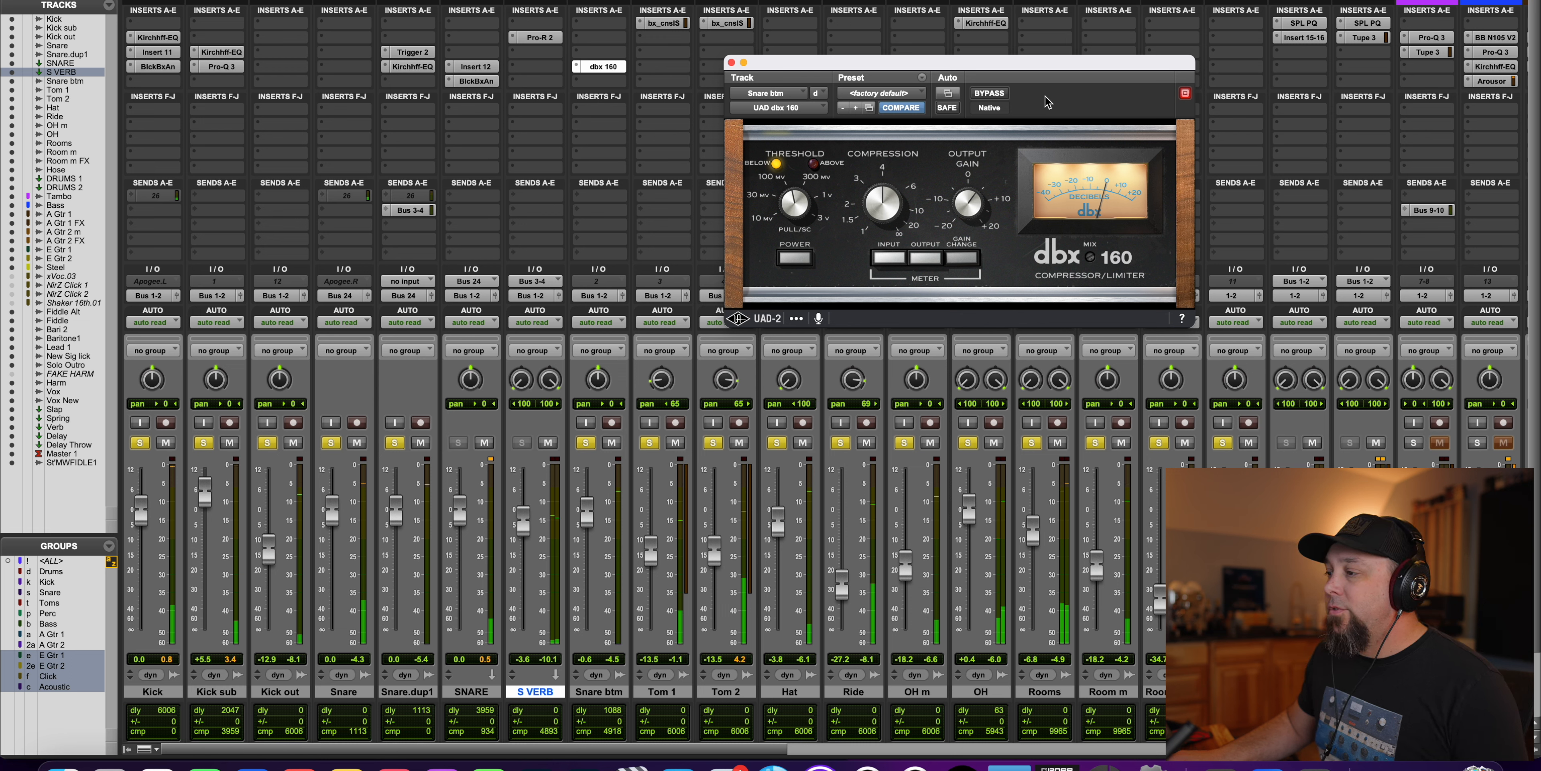
Step: Raise the Snare btm fader to +7.7 during playback, compare the dbx 160 bypassed and active, and close it
{"action": "left_click_drag", "start_coordinate": [587, 513], "coordinate": [591, 484]}
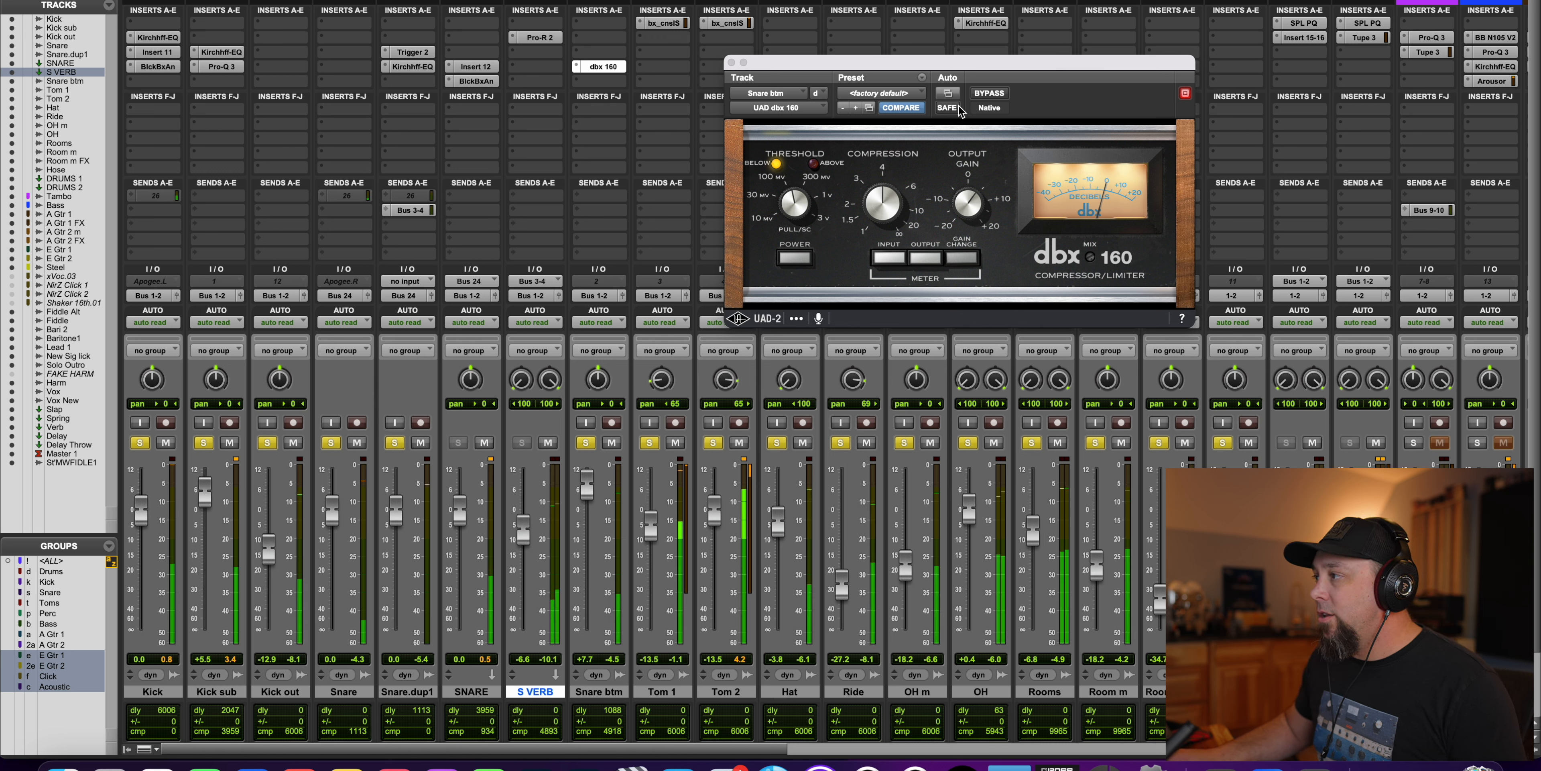
{"action": "left_click", "coordinate": [989, 94]}
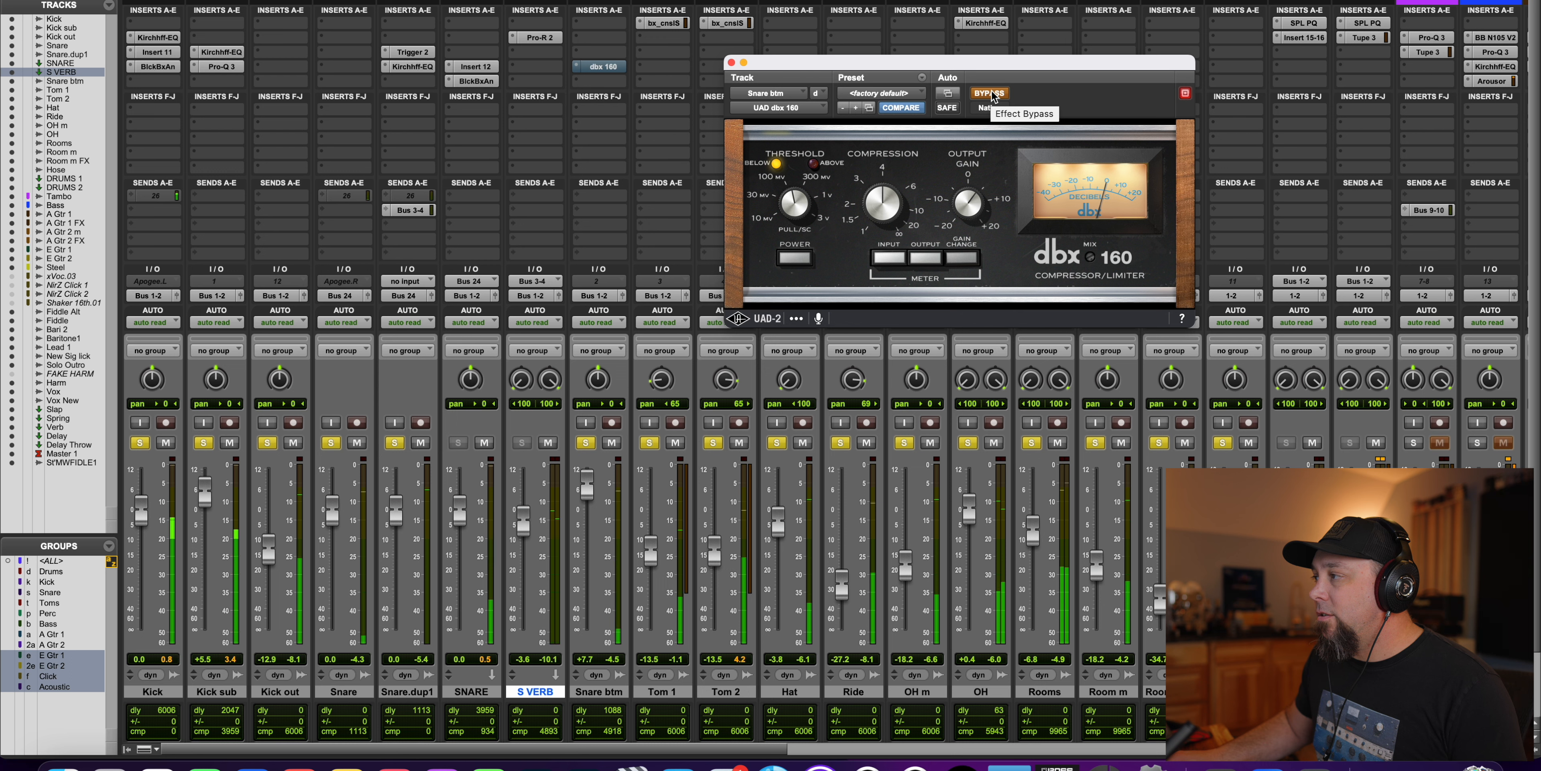
{"action": "left_click", "coordinate": [990, 94]}
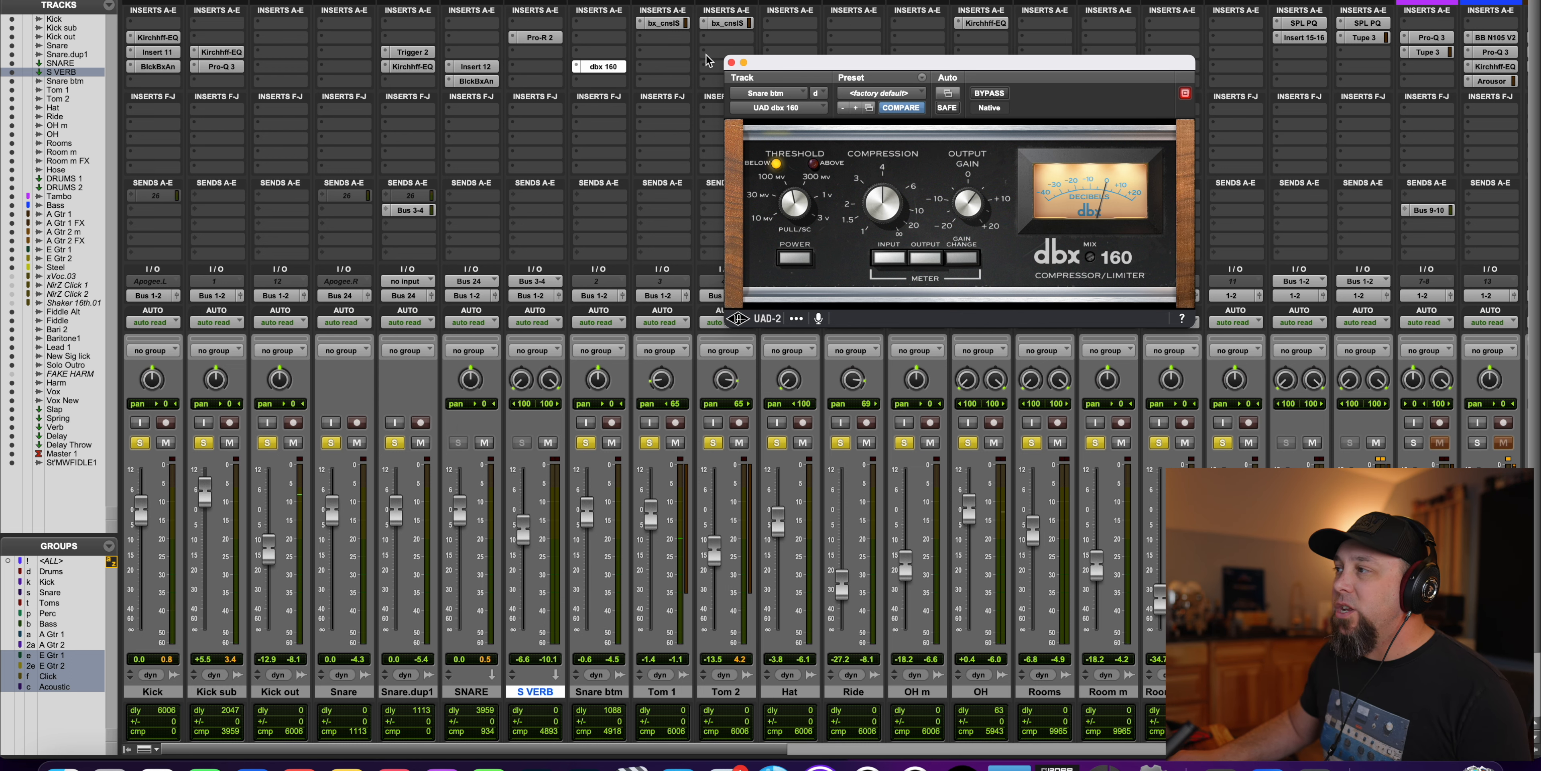
{"action": "left_click", "coordinate": [731, 62]}
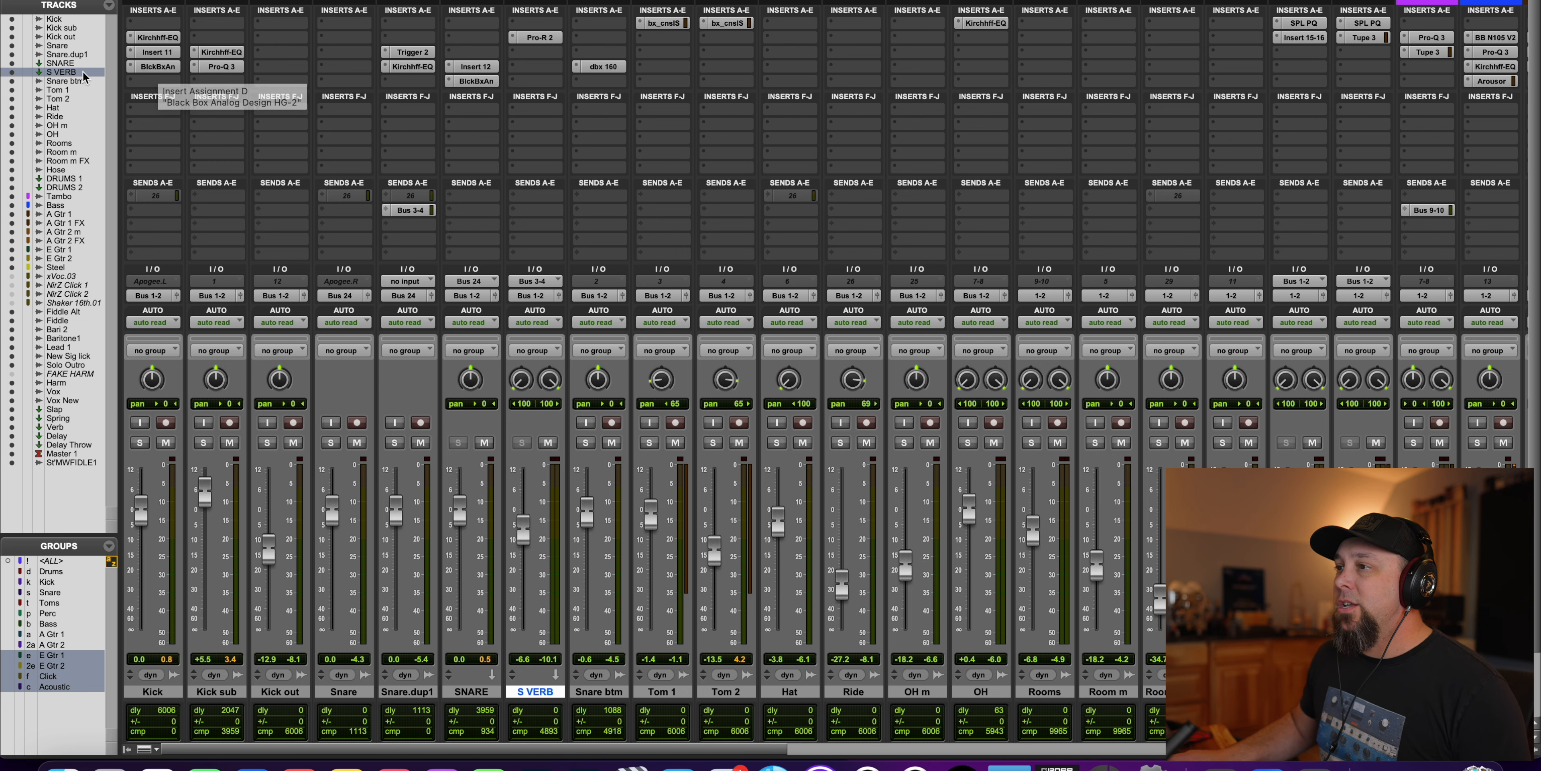
Step: Open the Black Box HG-2 on Kick, examine its saturation settings, and close it
{"action": "left_click", "coordinate": [161, 70]}
{"action": "left_click_drag", "start_coordinate": [945, 61], "coordinate": [783, 63]}
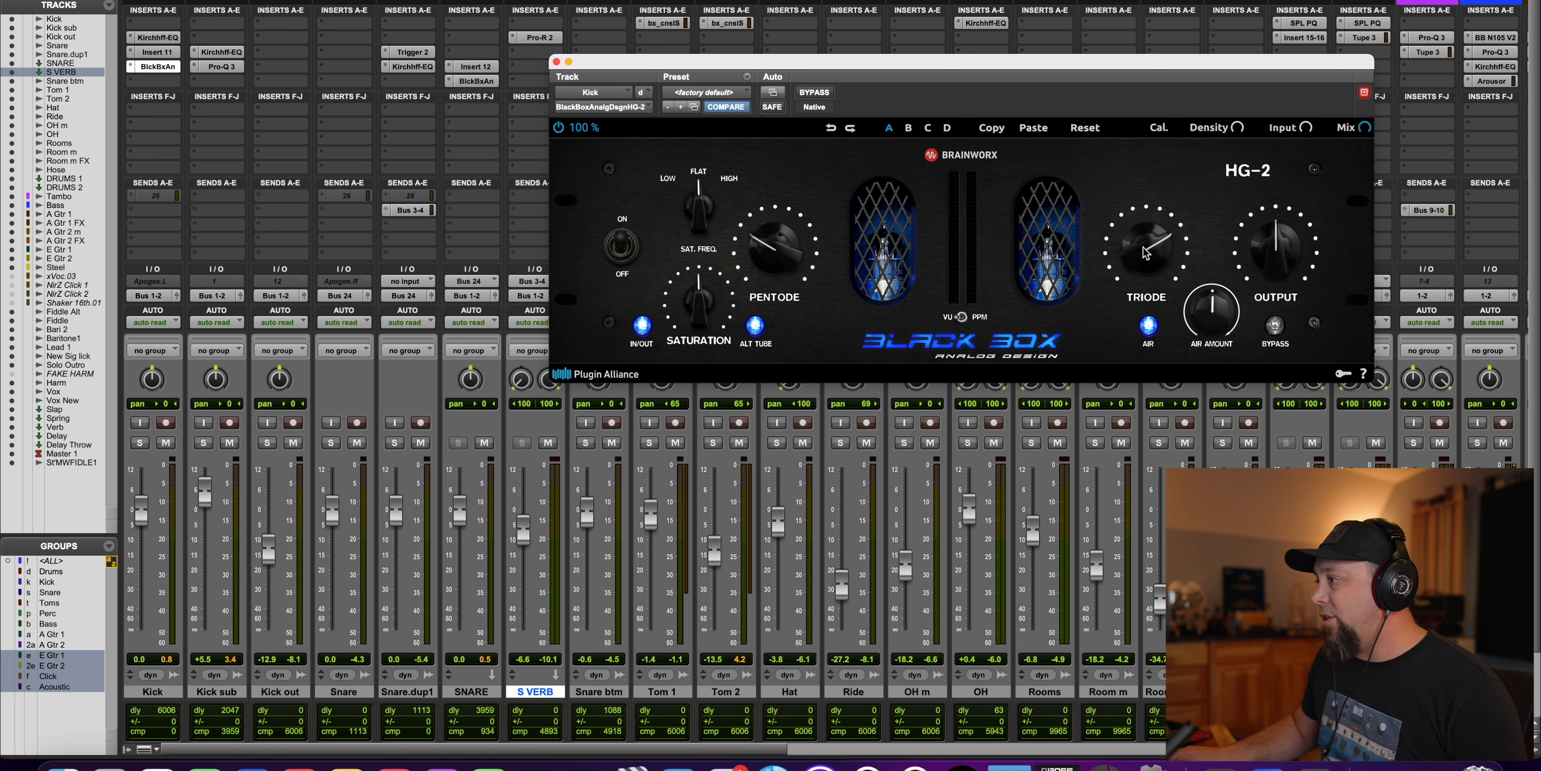
{"action": "left_click", "coordinate": [556, 62]}
Step: Bypass the Black Box inserts on SNARE and Kick for comparison, and solo all drum tracks through the Drums group
{"action": "left_click", "coordinate": [471, 84]}
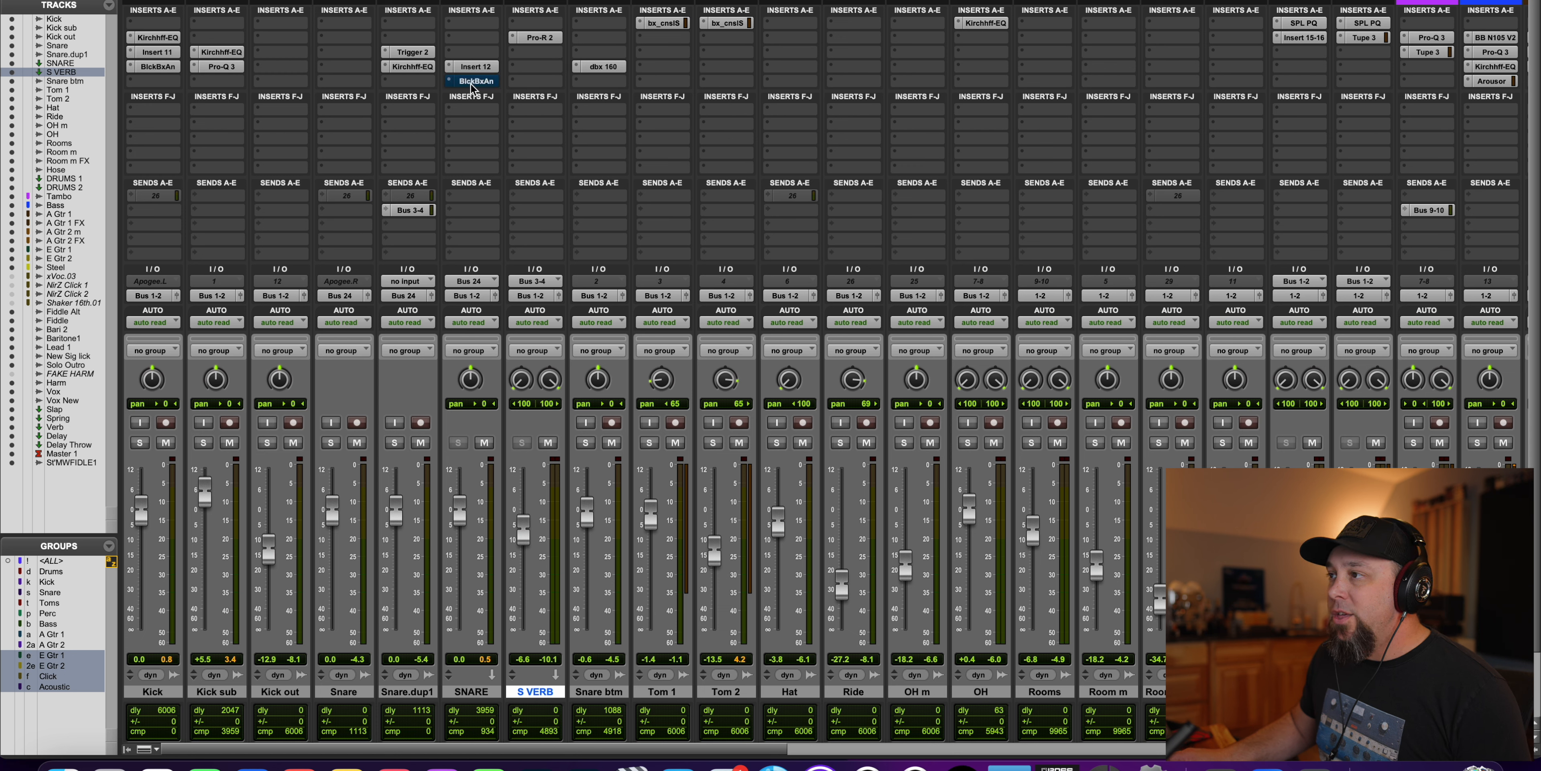
{"action": "left_click", "coordinate": [160, 69]}
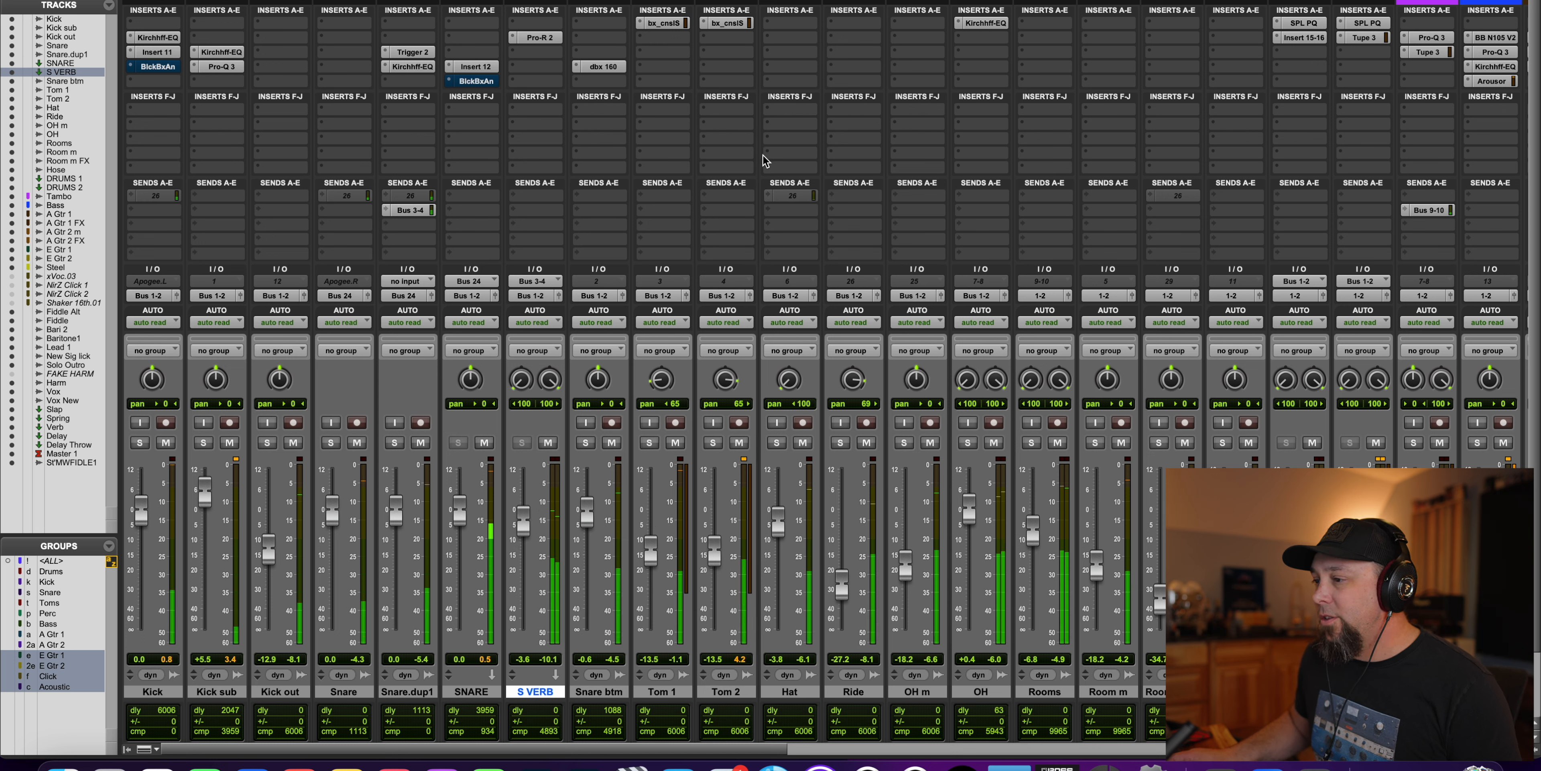
{"action": "left_click", "coordinate": [51, 571]}
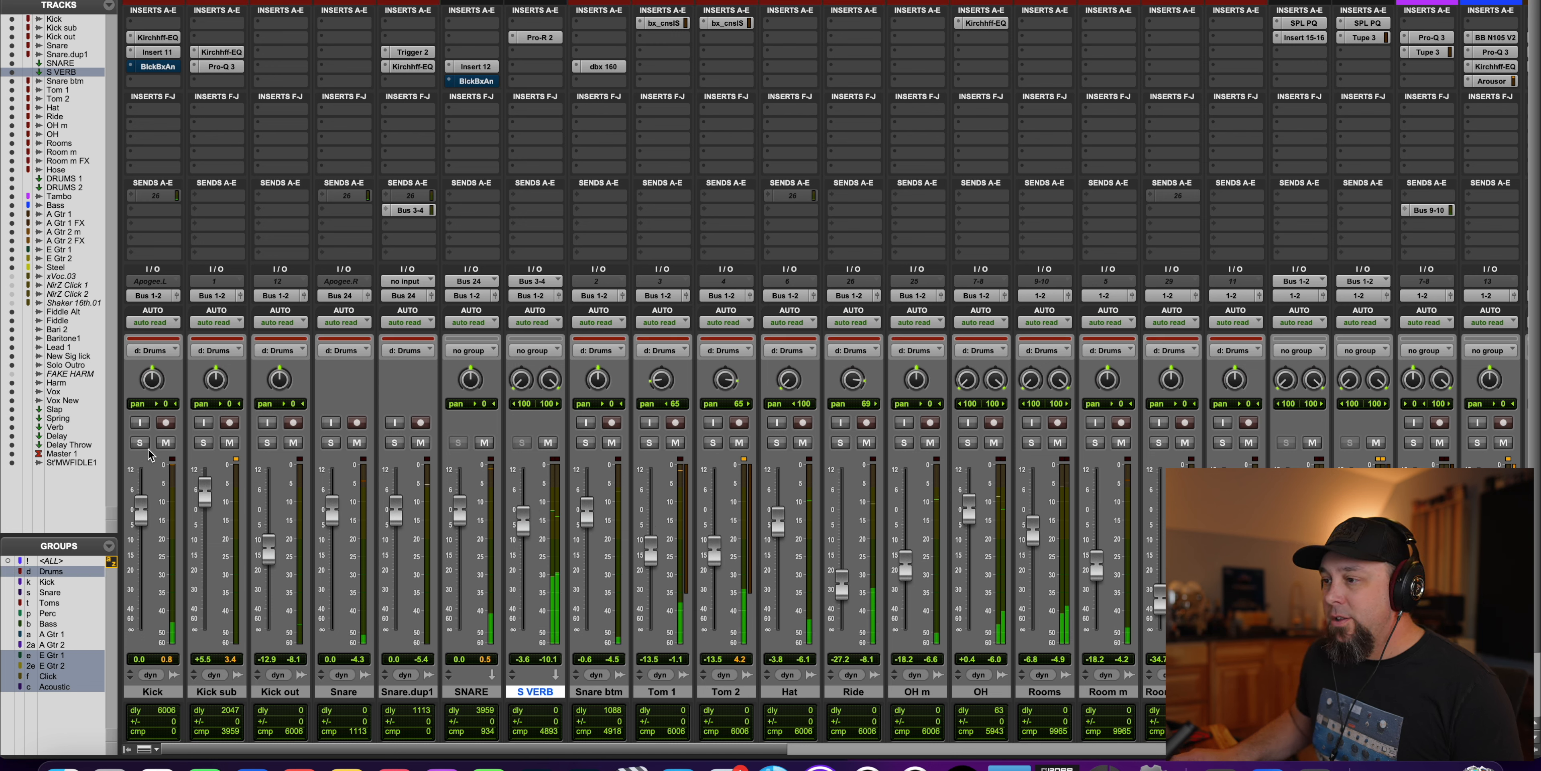
{"action": "left_click", "coordinate": [140, 443]}
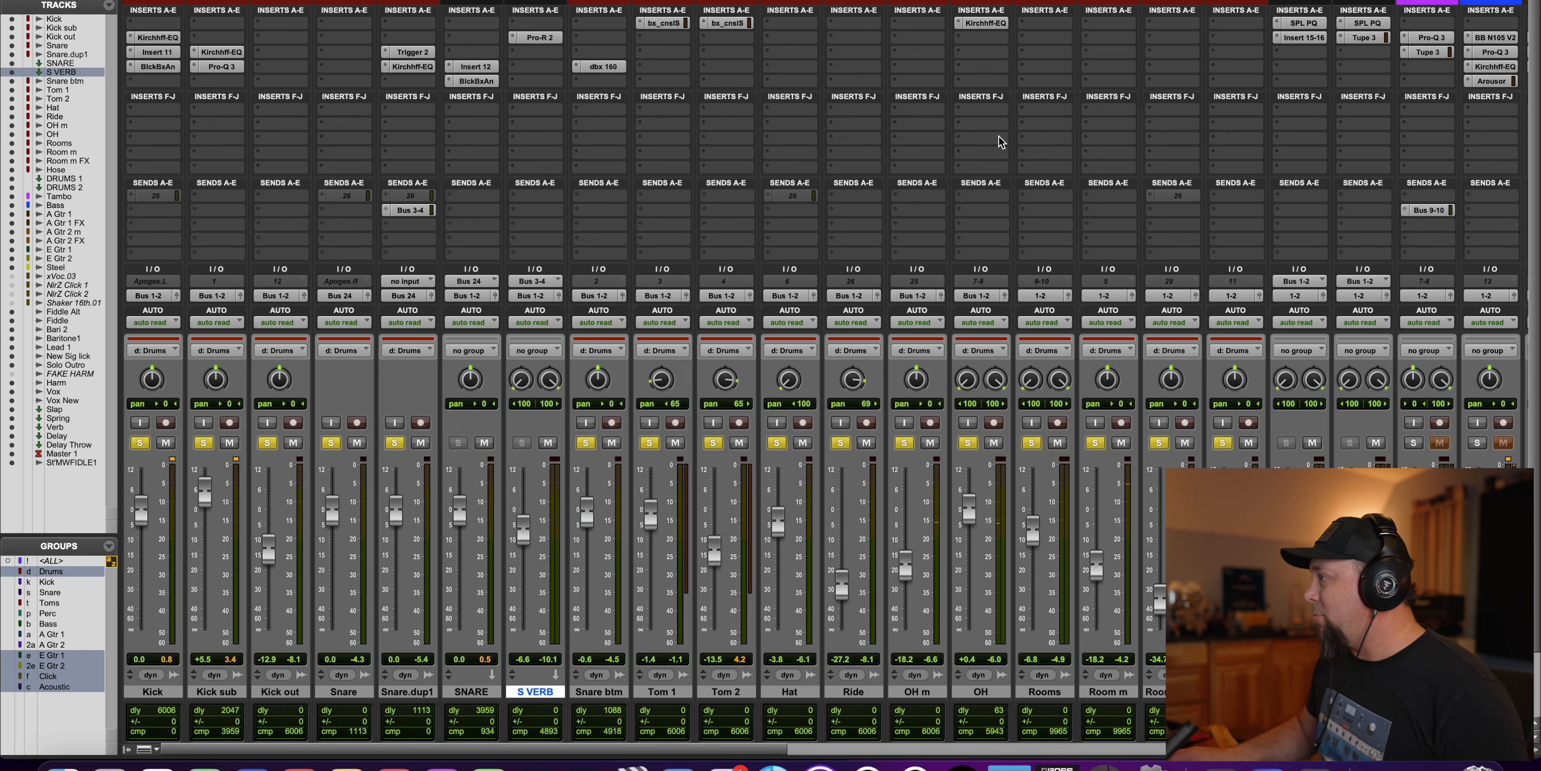
Step: Open the Kirchhoff-EQ on Vox New and examine its curve while playing the song
{"action": "scroll", "coordinate": [1002, 136], "scroll_direction": "right", "scroll_amount": 15}
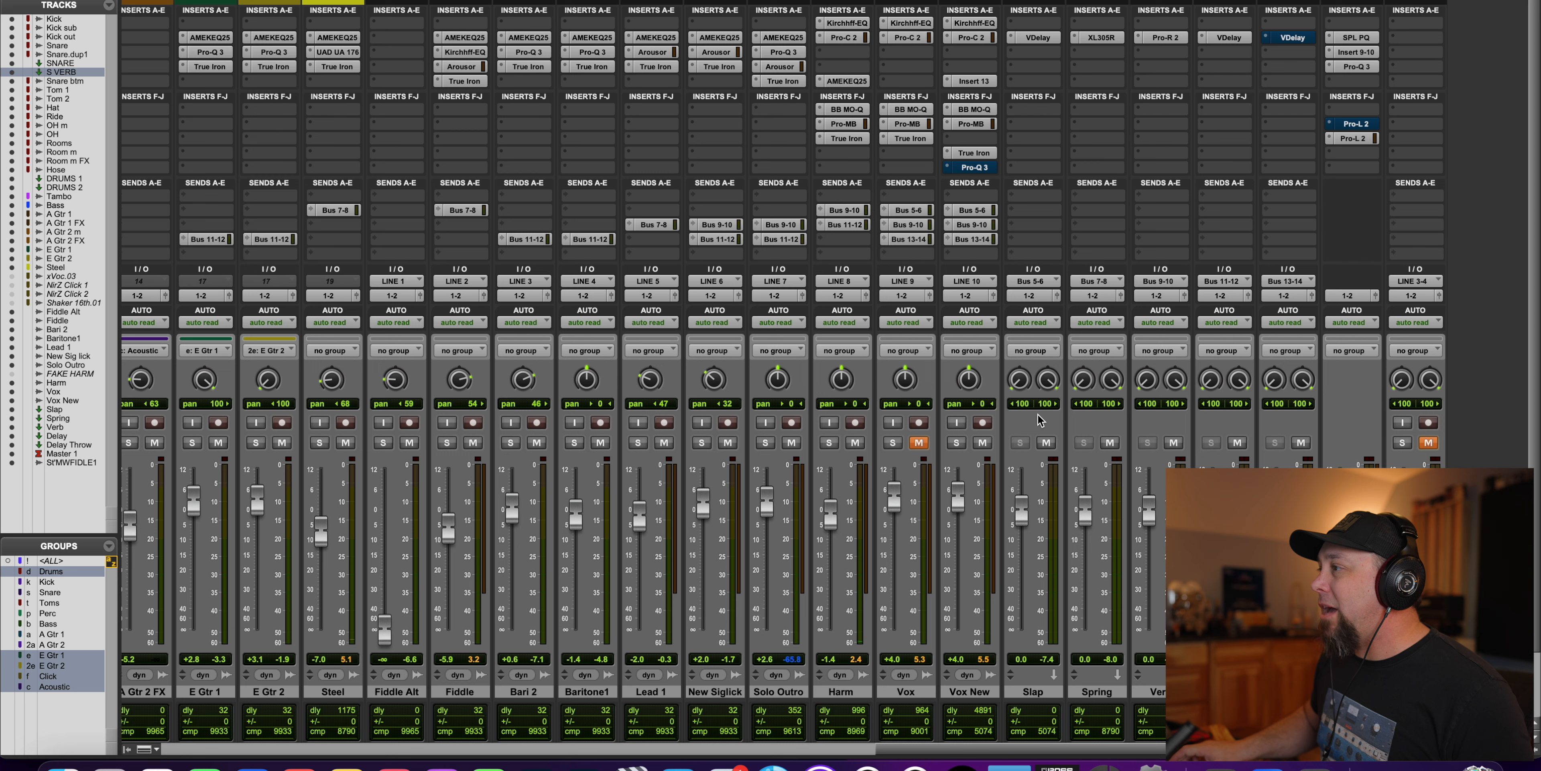
{"action": "left_click", "coordinate": [975, 23]}
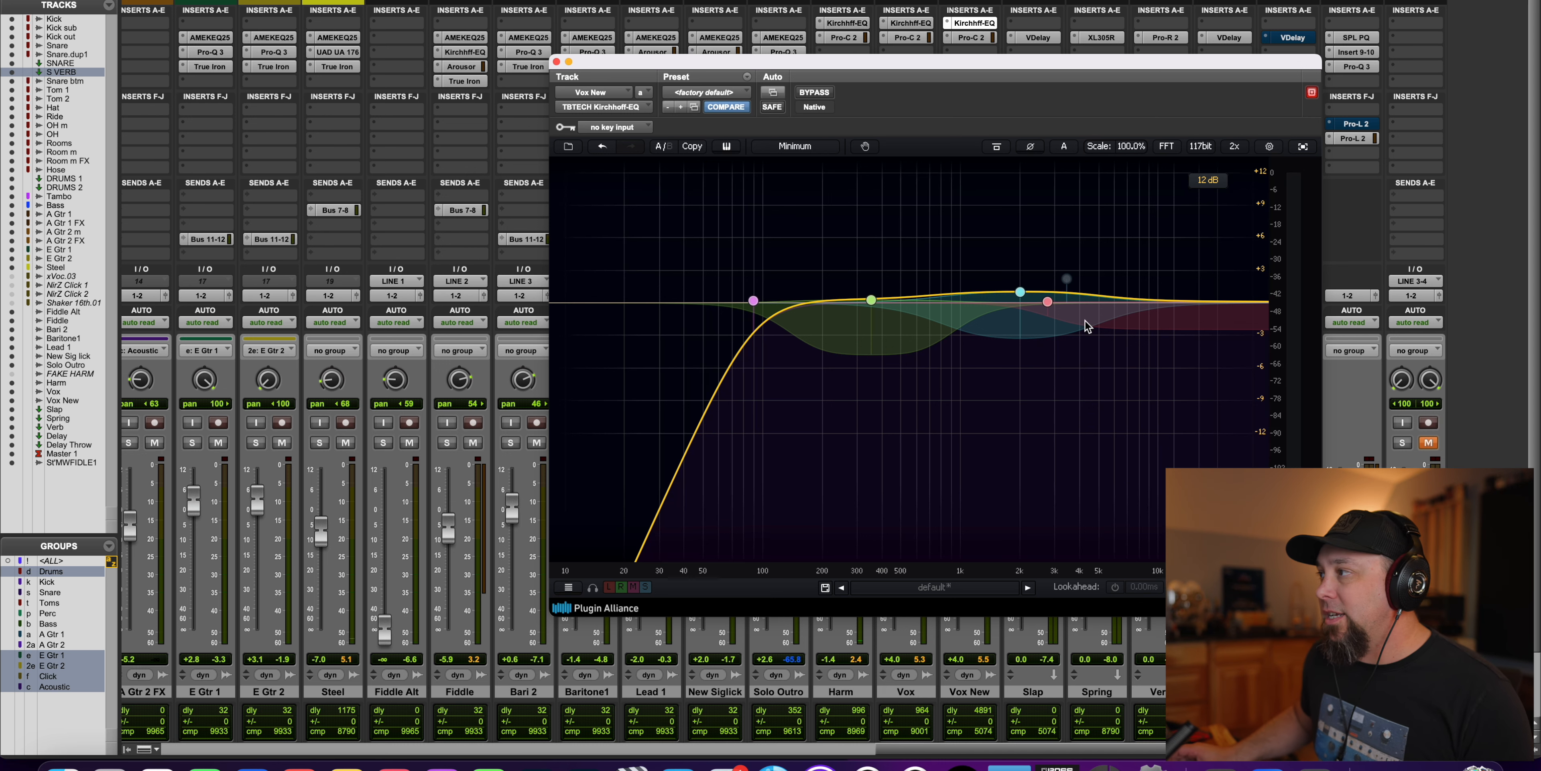
{"action": "left_click_drag", "start_coordinate": [966, 65], "coordinate": [861, 83]}
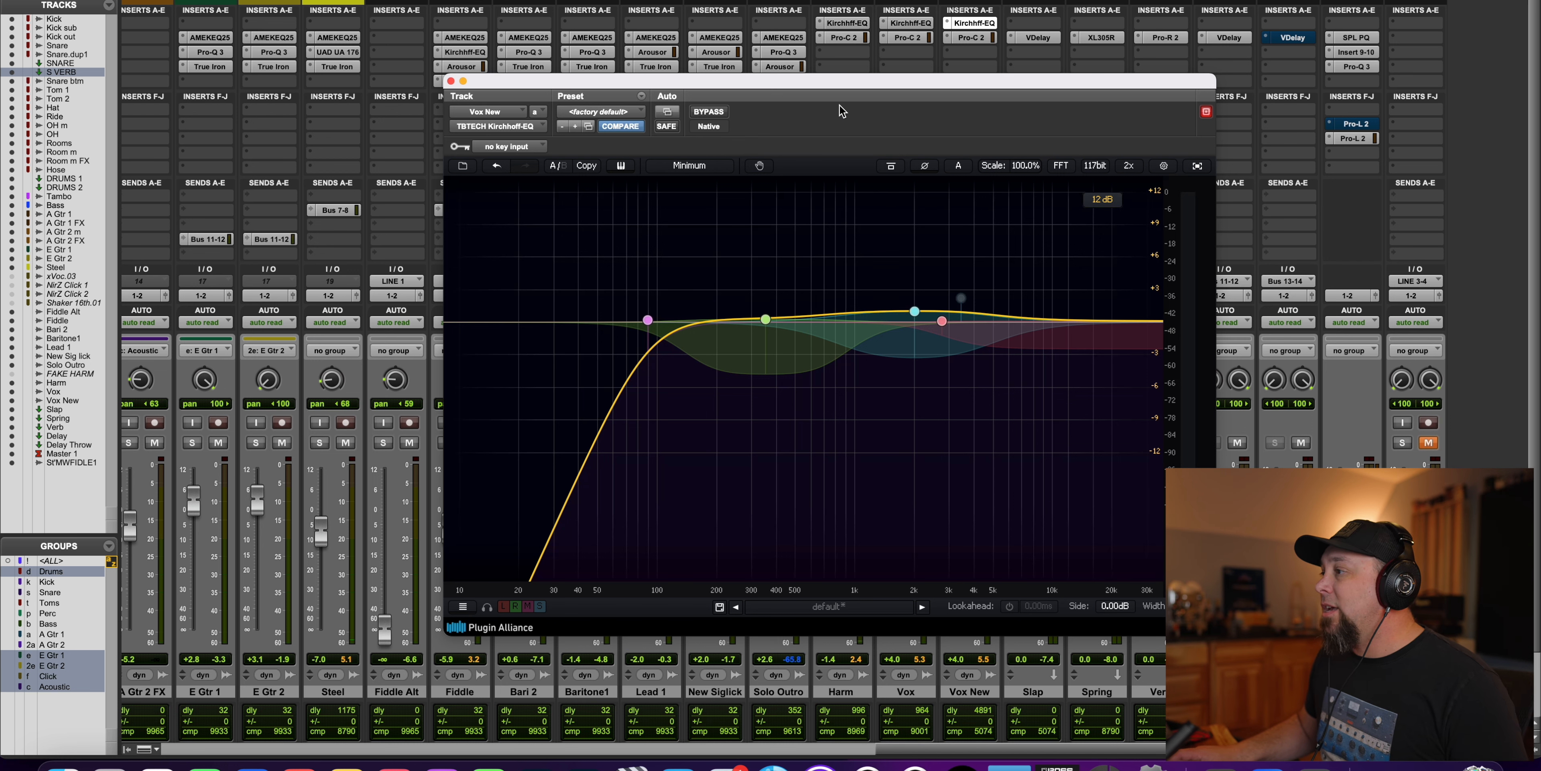
{"action": "left_click_drag", "start_coordinate": [869, 83], "coordinate": [716, 65]}
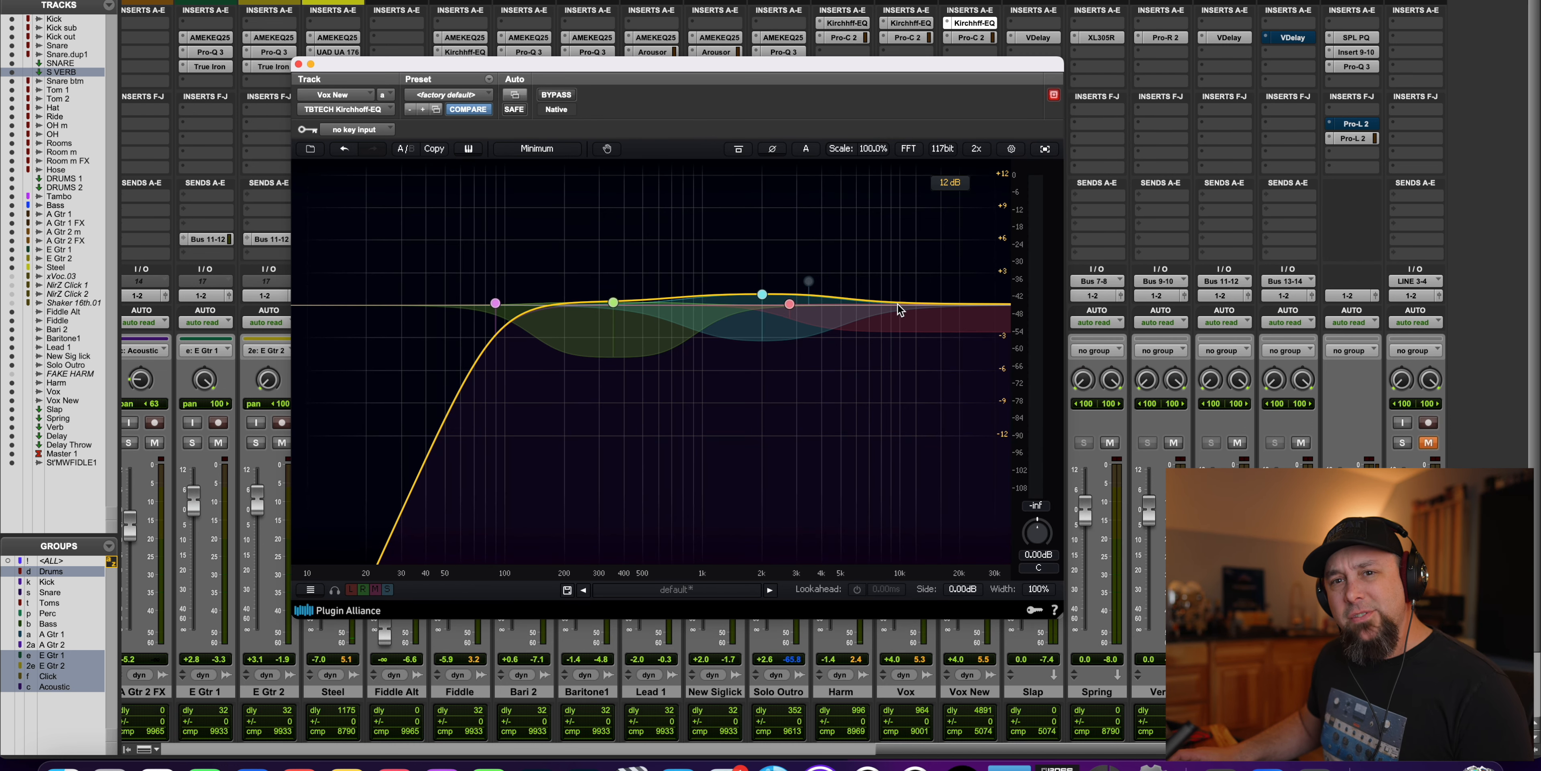
{"action": "key", "text": "space"}
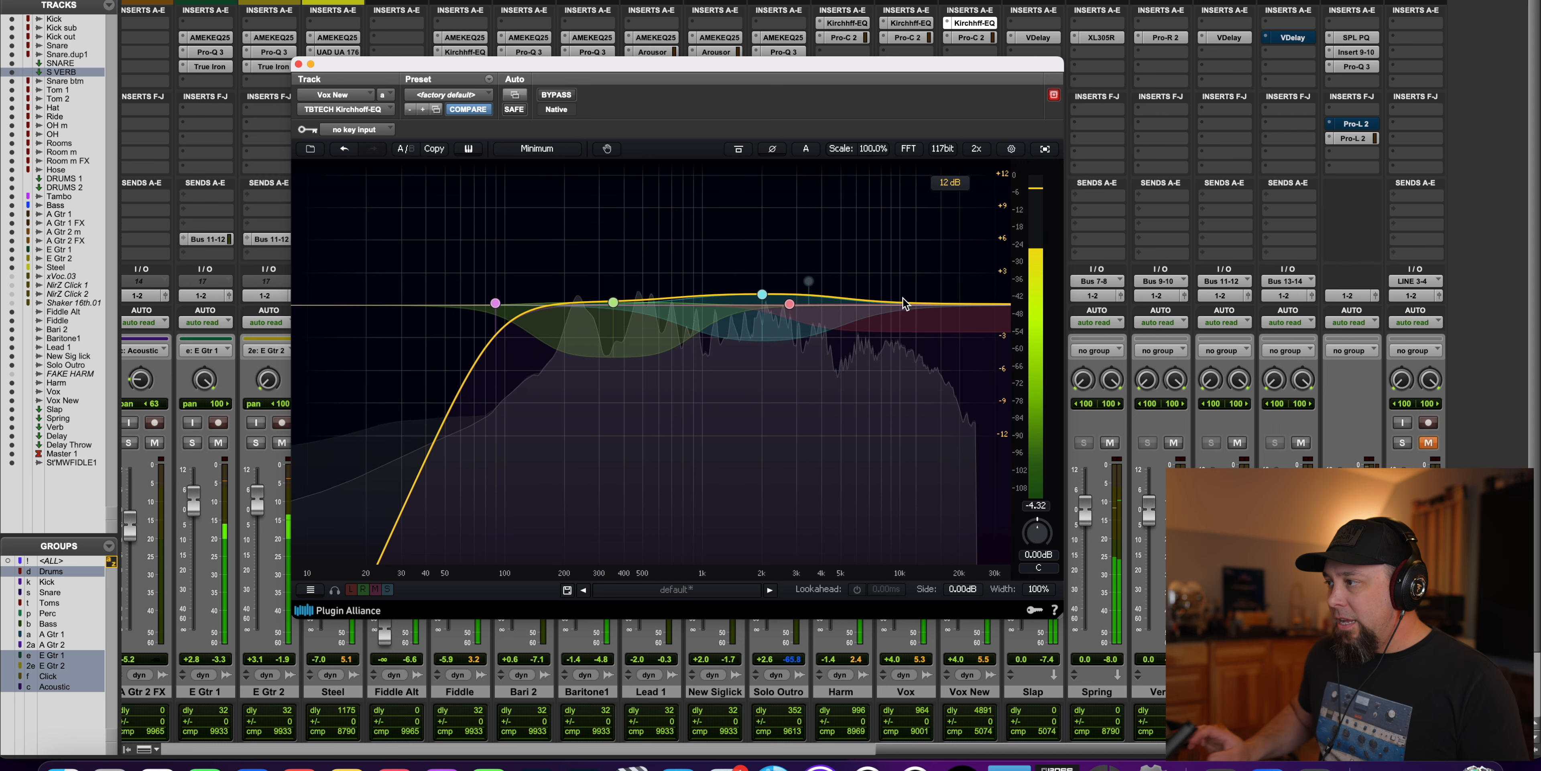
{"action": "key", "text": "space"}
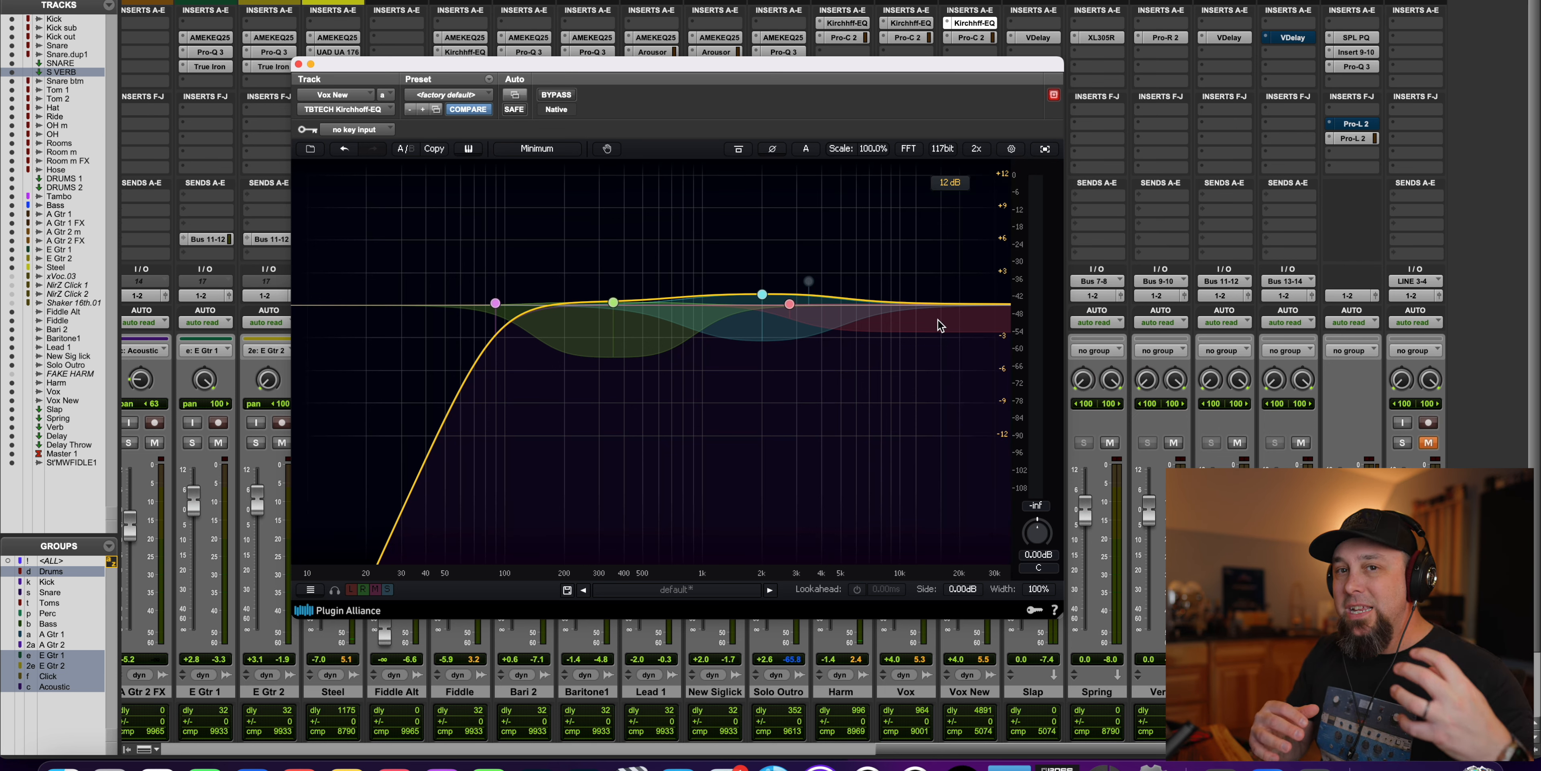
{"action": "key", "text": "space"}
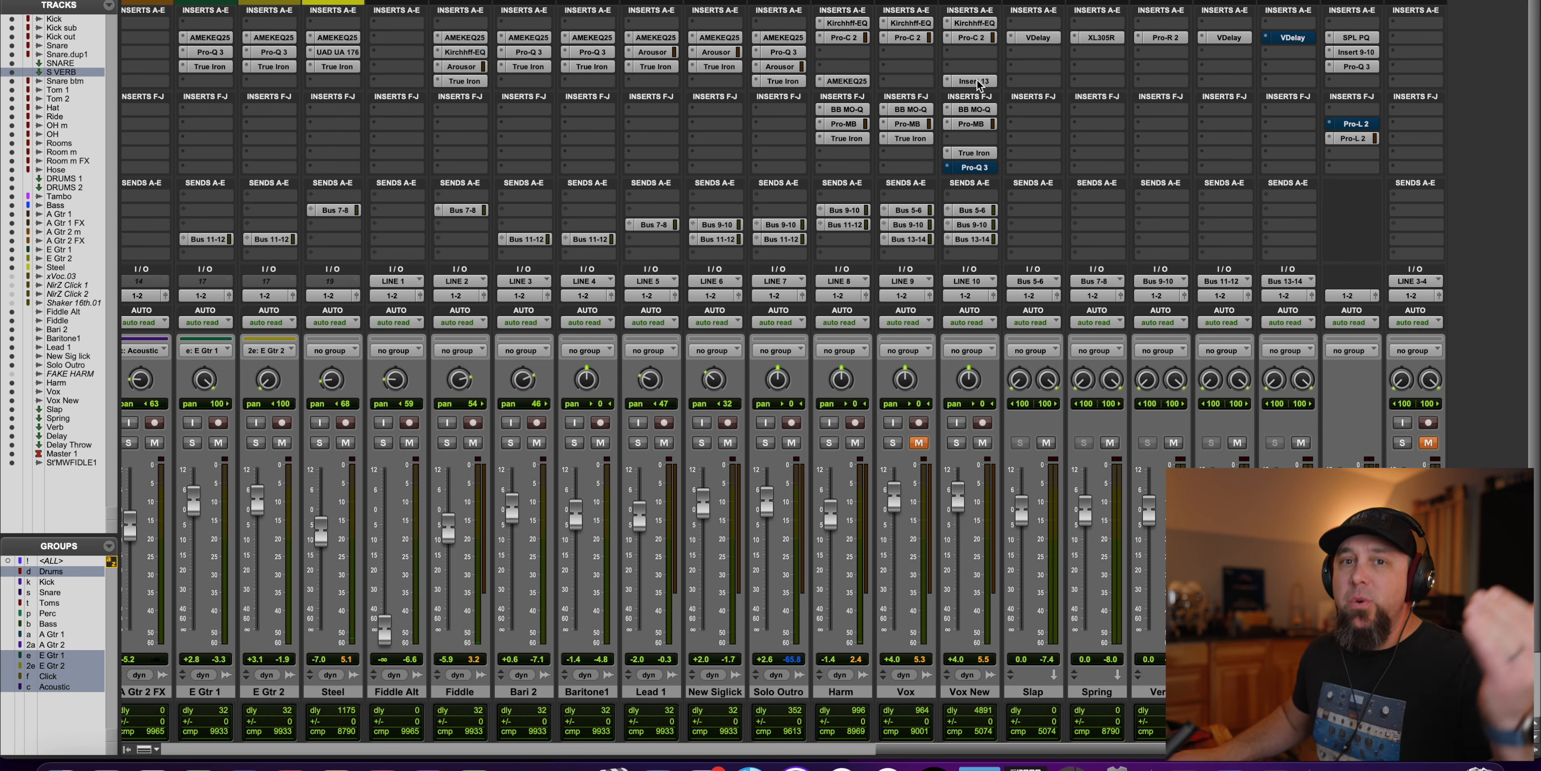
Step: Open FabFilter Pro-MB on Vox New, examine its multiband compression during playback, and close it
{"action": "left_click", "coordinate": [978, 124]}
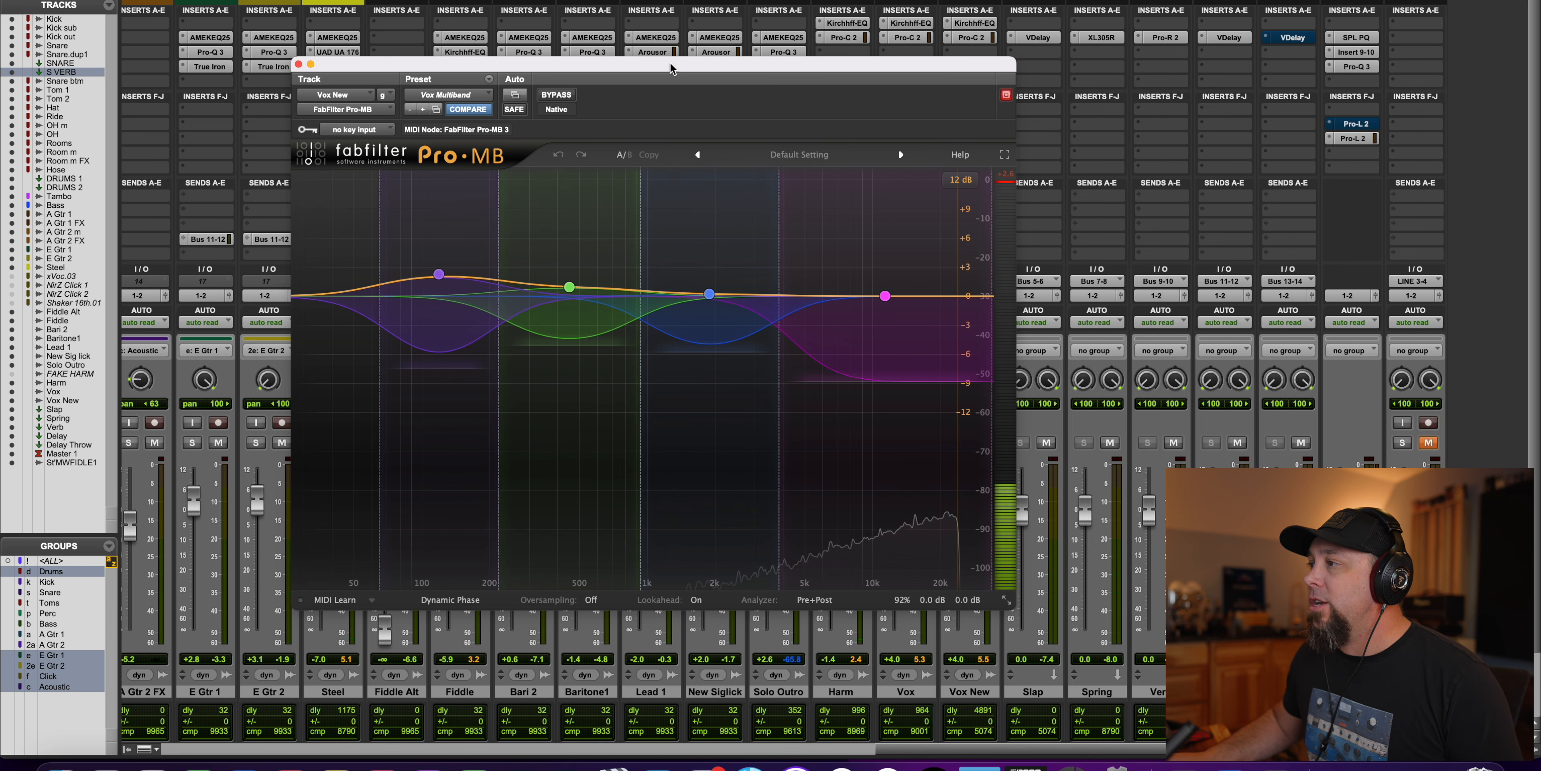
{"action": "left_click_drag", "start_coordinate": [670, 68], "coordinate": [734, 76]}
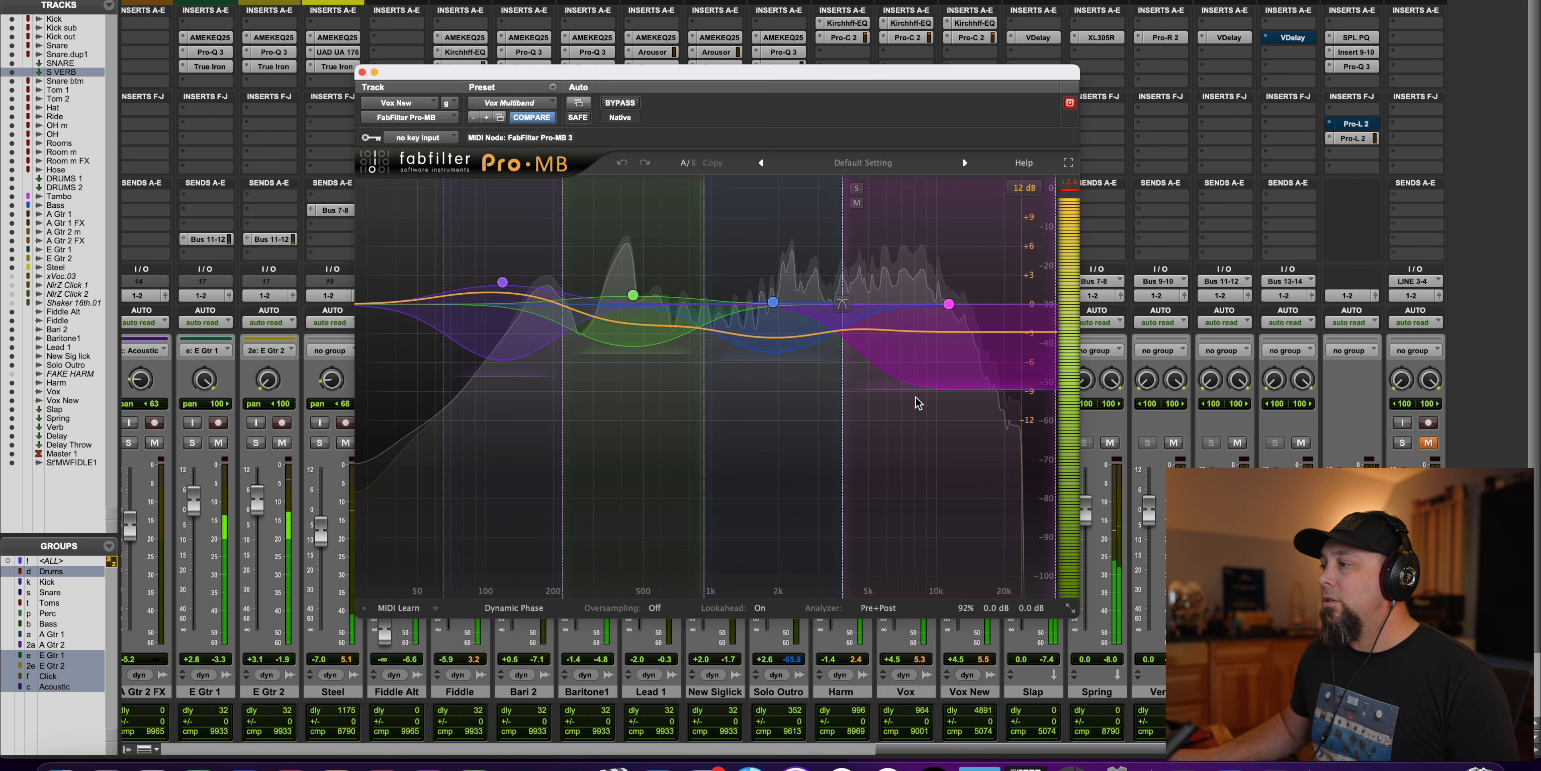
{"action": "key", "text": "space"}
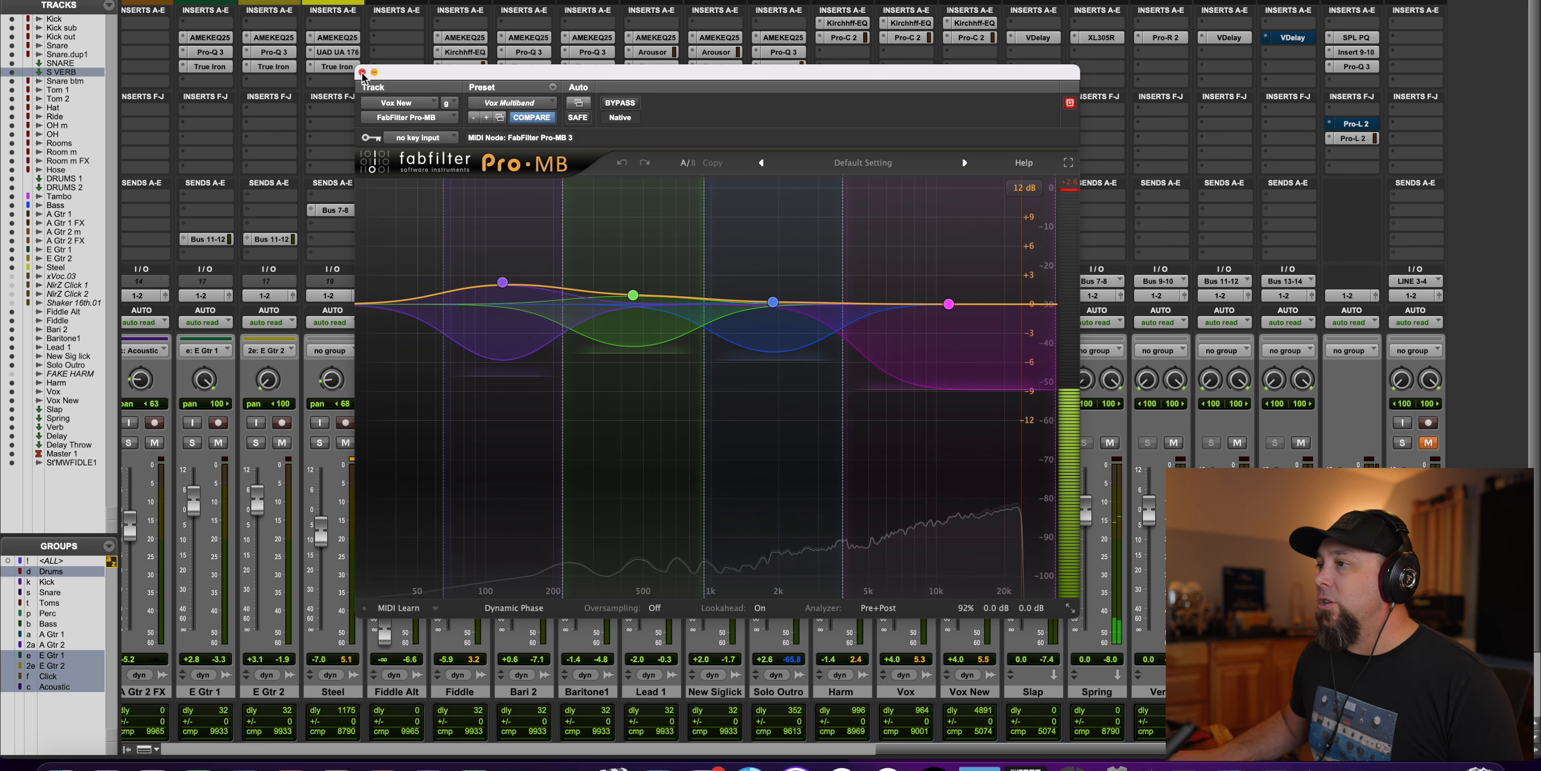
{"action": "left_click", "coordinate": [362, 73]}
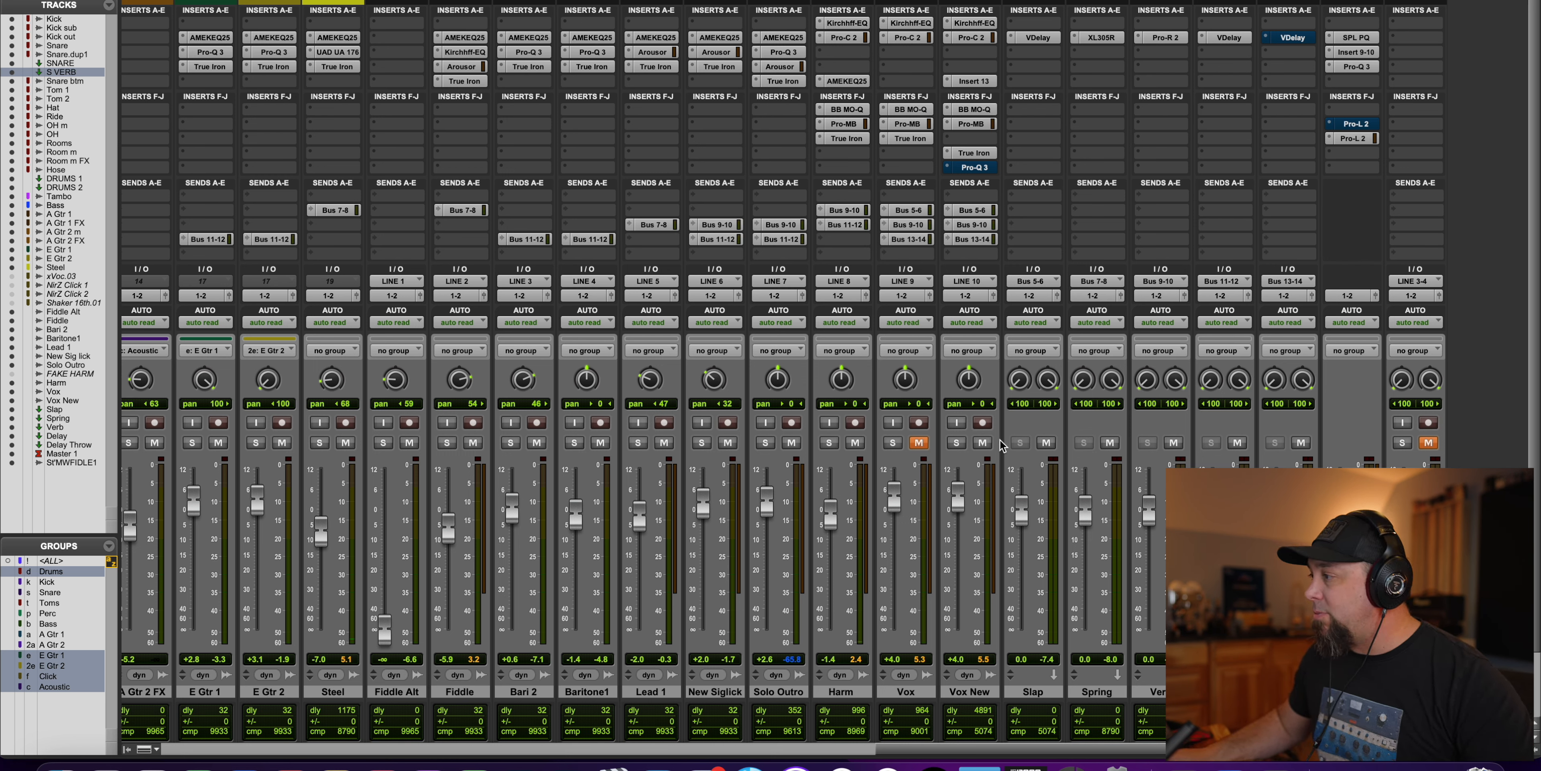
Step: Examine the ValhallaDelay settings on the Slap track and the XL-305R reverb on the Spring track
{"action": "left_click", "coordinate": [1032, 692]}
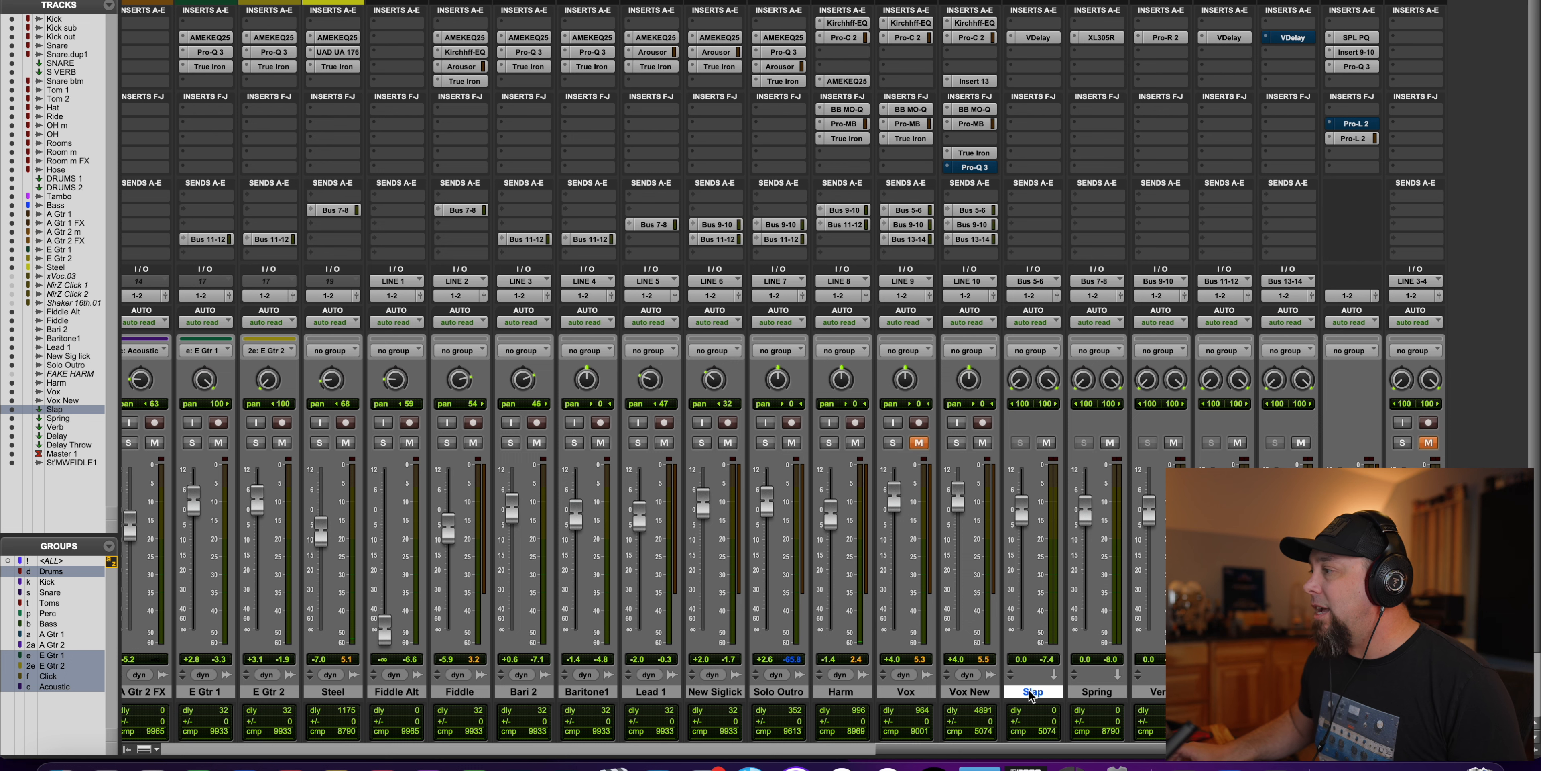
{"action": "left_click", "coordinate": [1034, 39]}
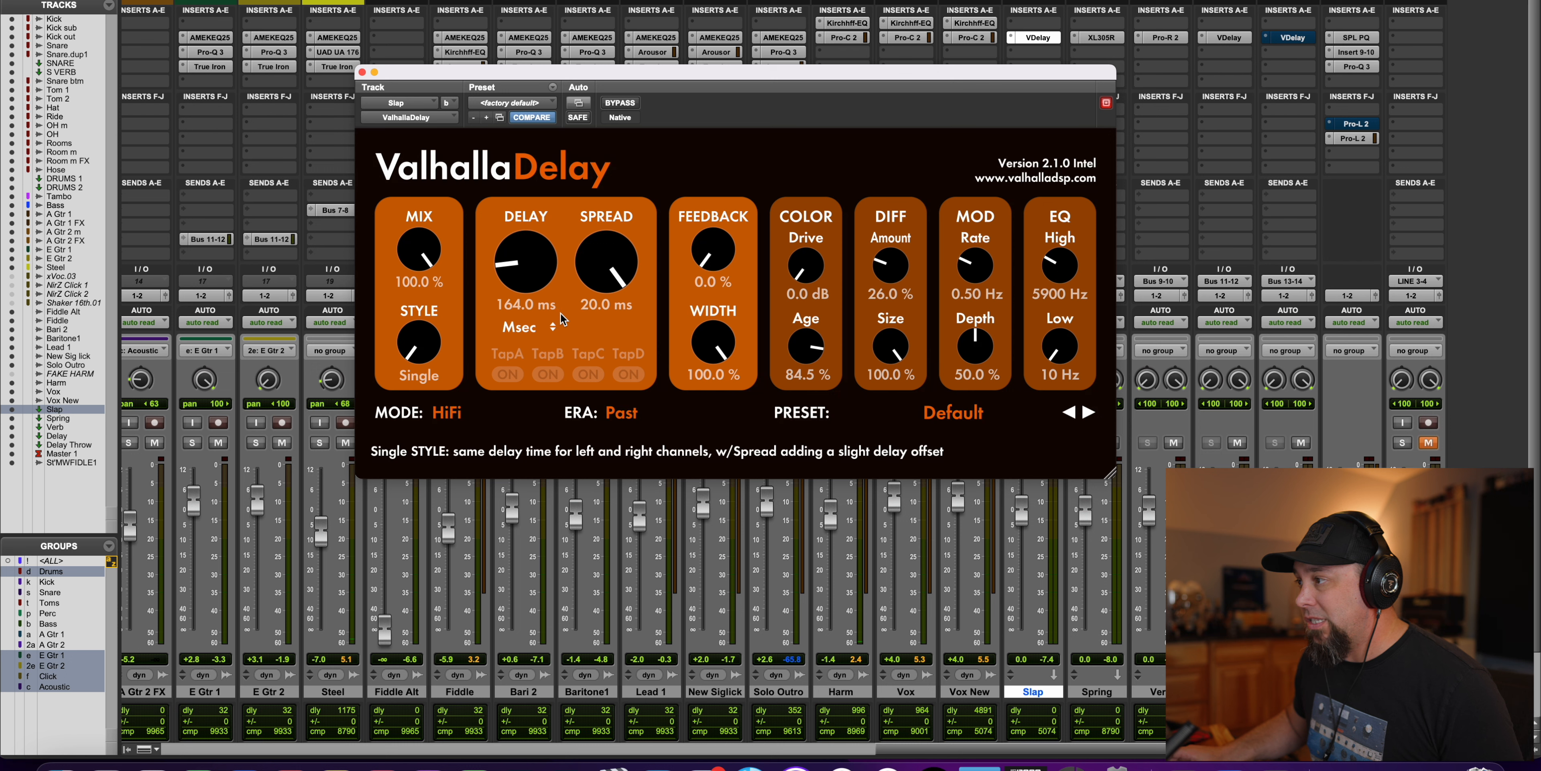
{"action": "left_click", "coordinate": [362, 72]}
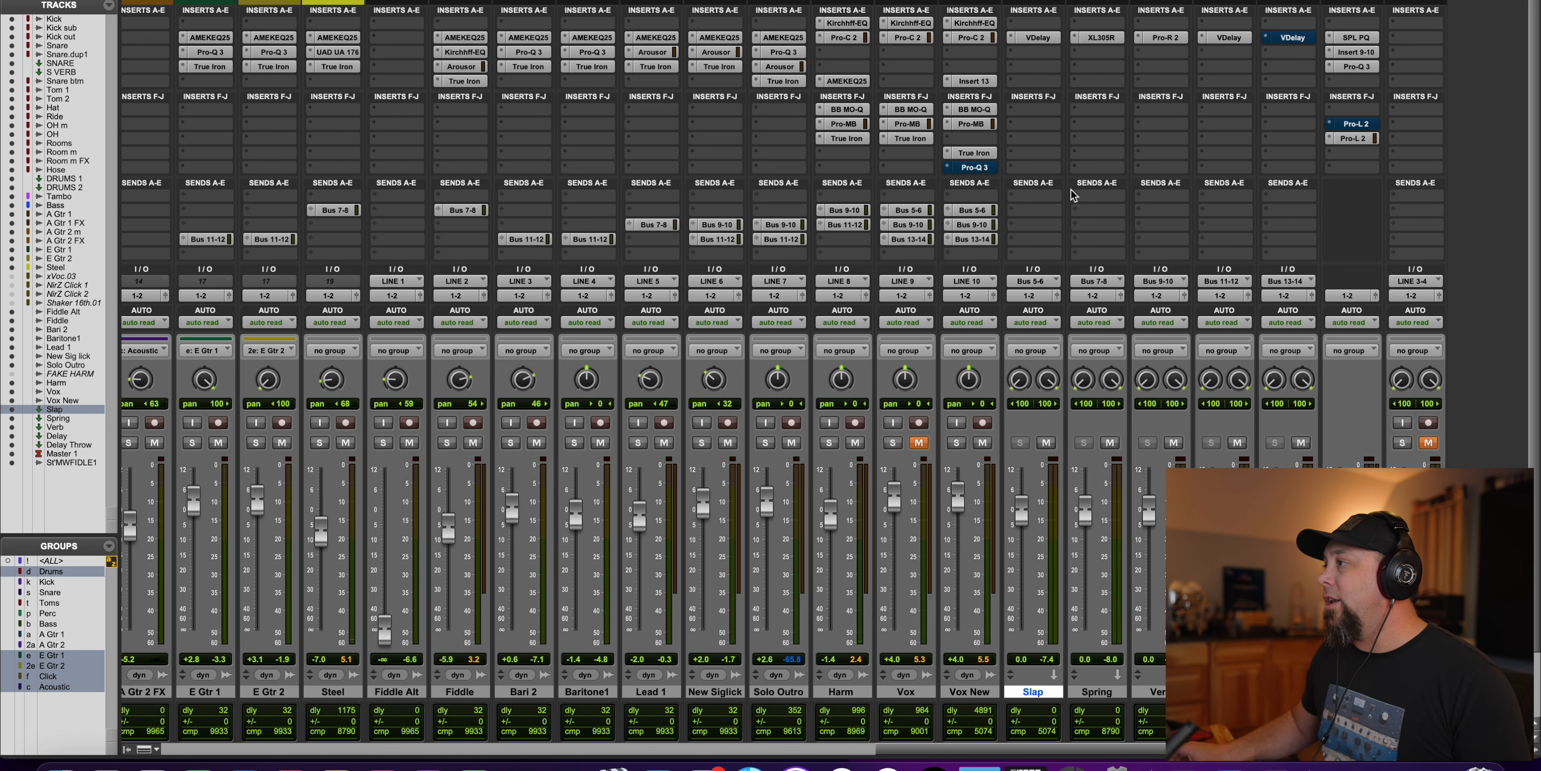
{"action": "left_click", "coordinate": [1099, 38]}
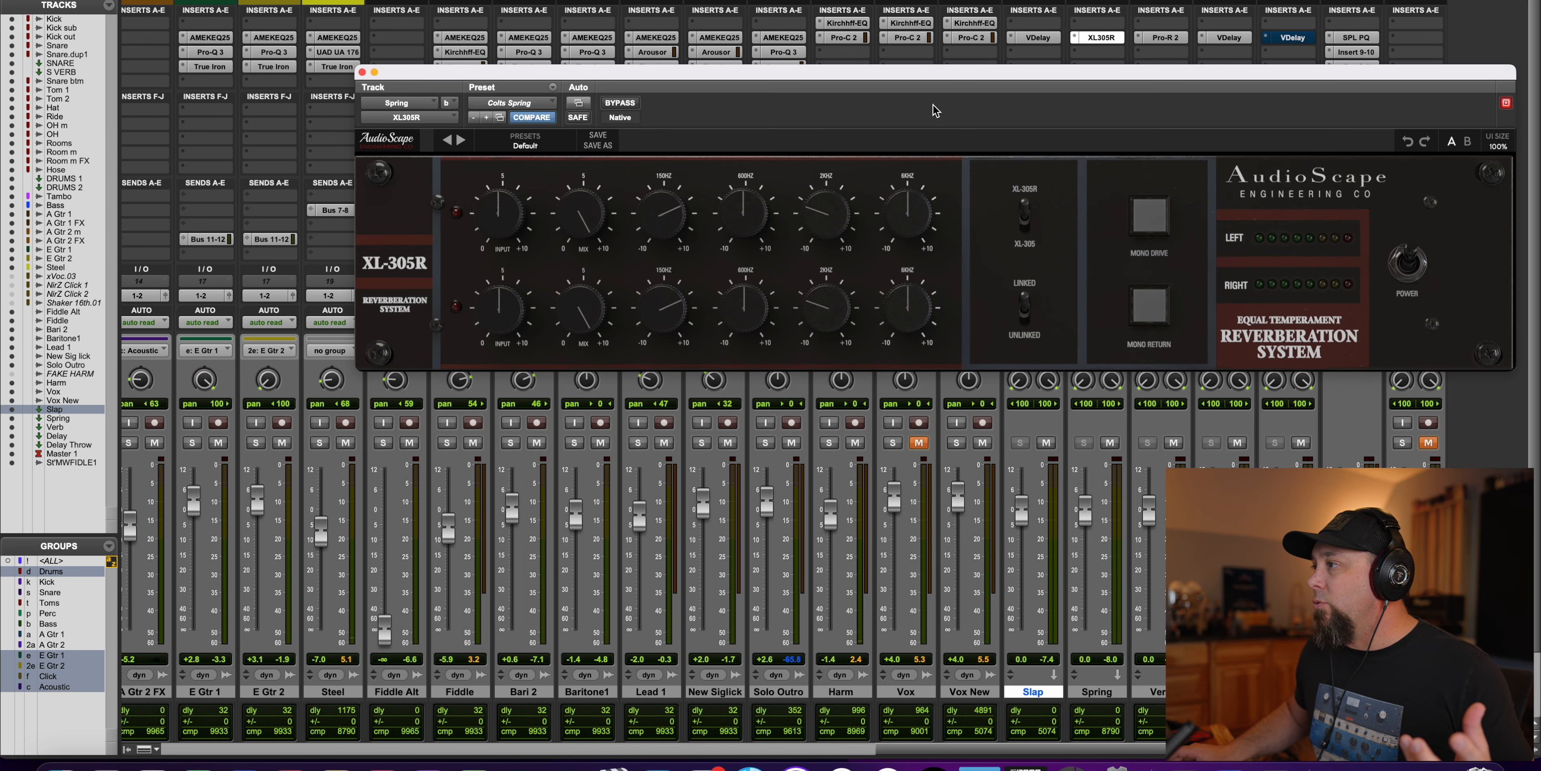
{"action": "left_click_drag", "start_coordinate": [1010, 77], "coordinate": [870, 148]}
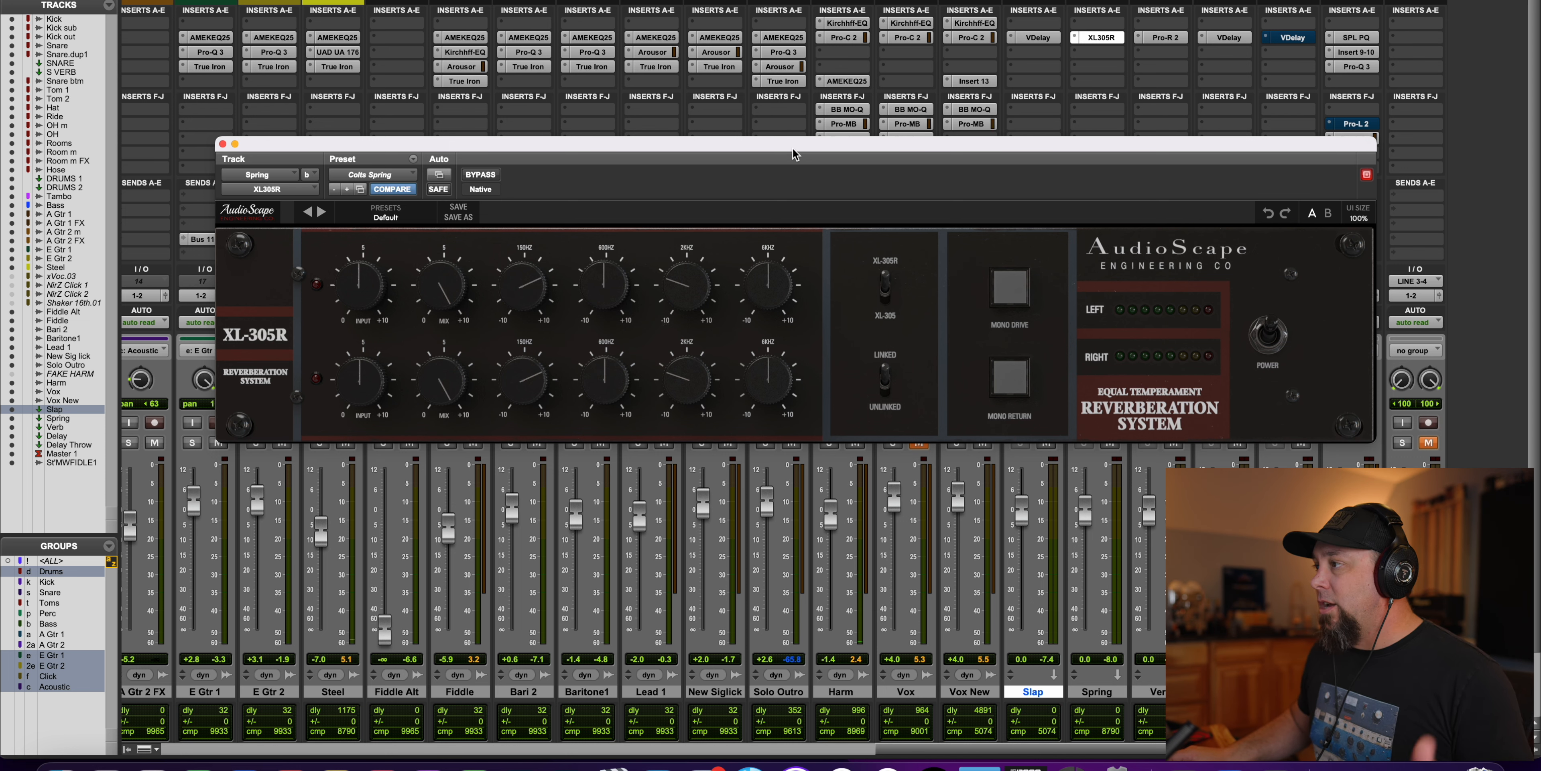
{"action": "left_click", "coordinate": [223, 145]}
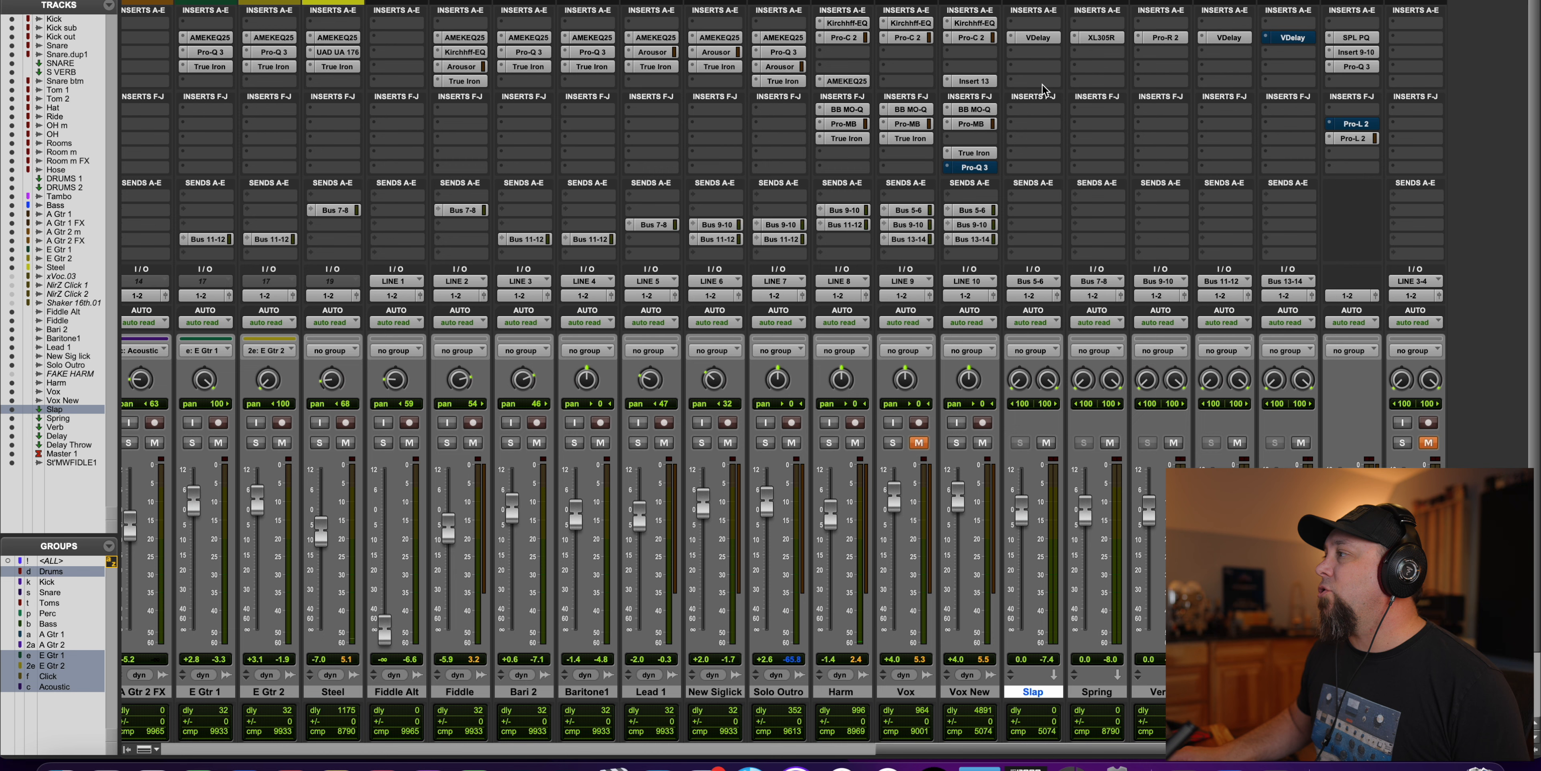
Step: Examine the Pro-R 2 reverb on the Verb track and the ValhallaDelay settings on the Delay track
{"action": "left_click", "coordinate": [1164, 38]}
{"action": "left_click_drag", "start_coordinate": [497, 147], "coordinate": [634, 58]}
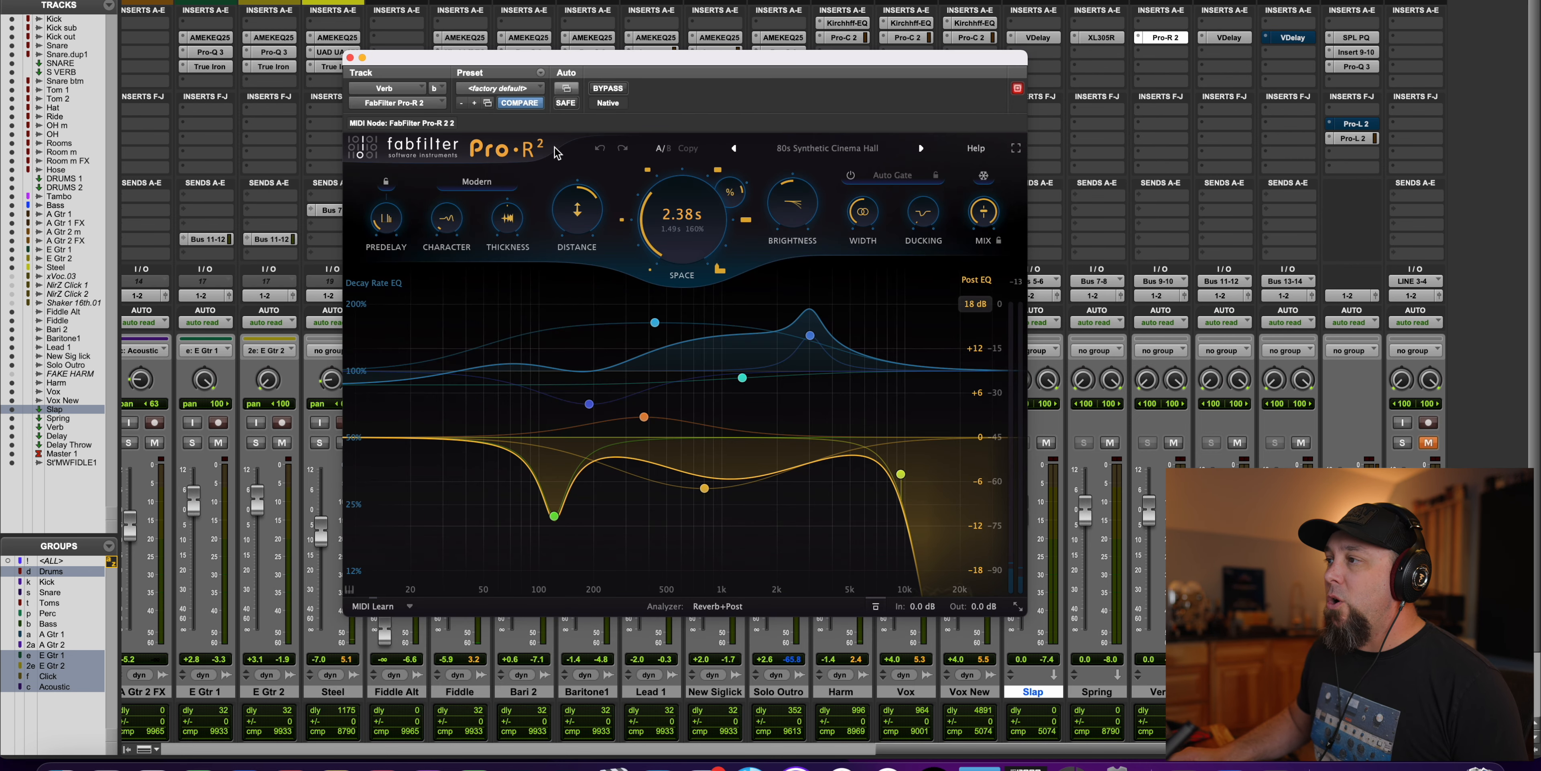
{"action": "left_click", "coordinate": [351, 57]}
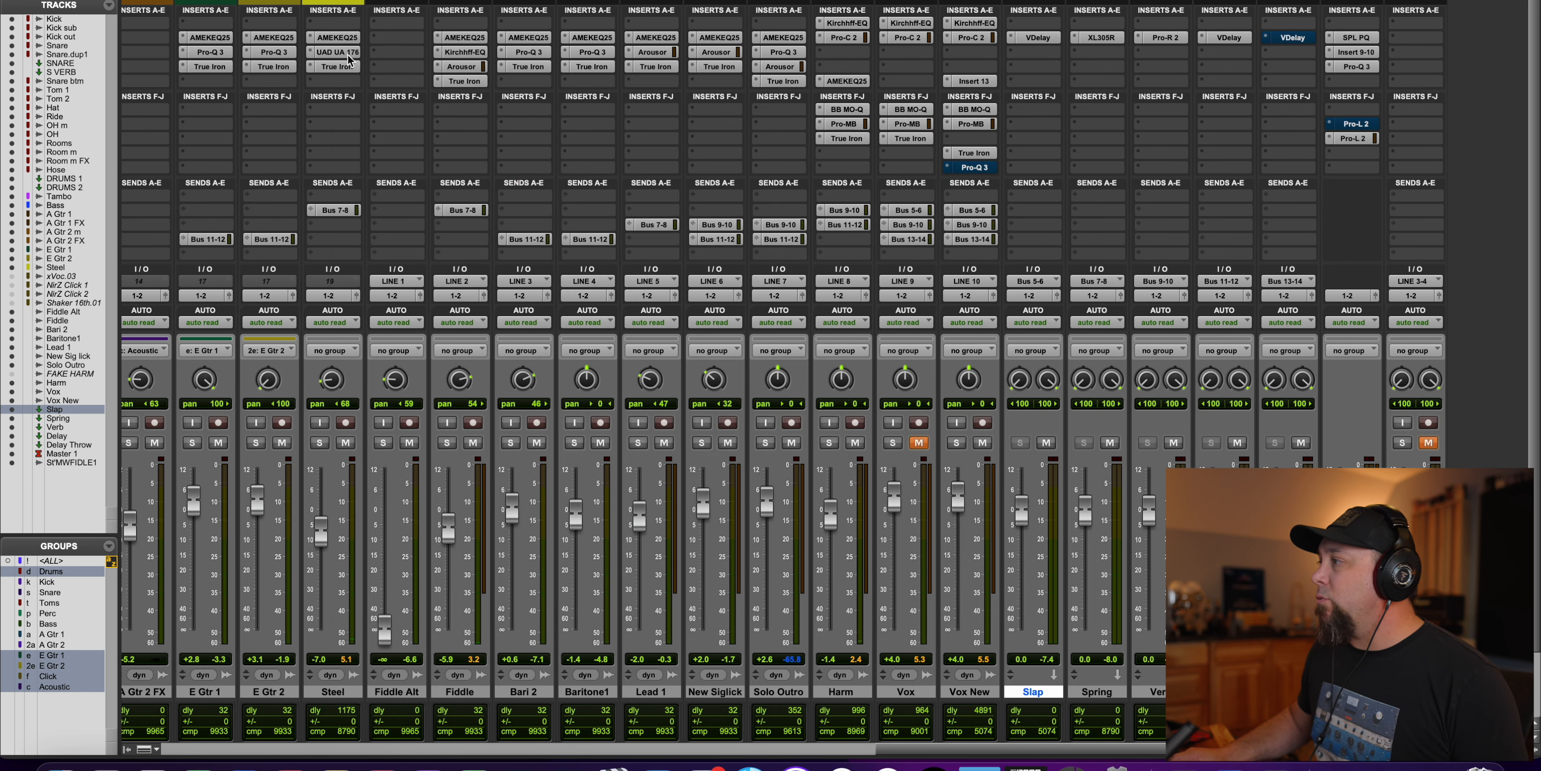
{"action": "left_click", "coordinate": [1227, 38]}
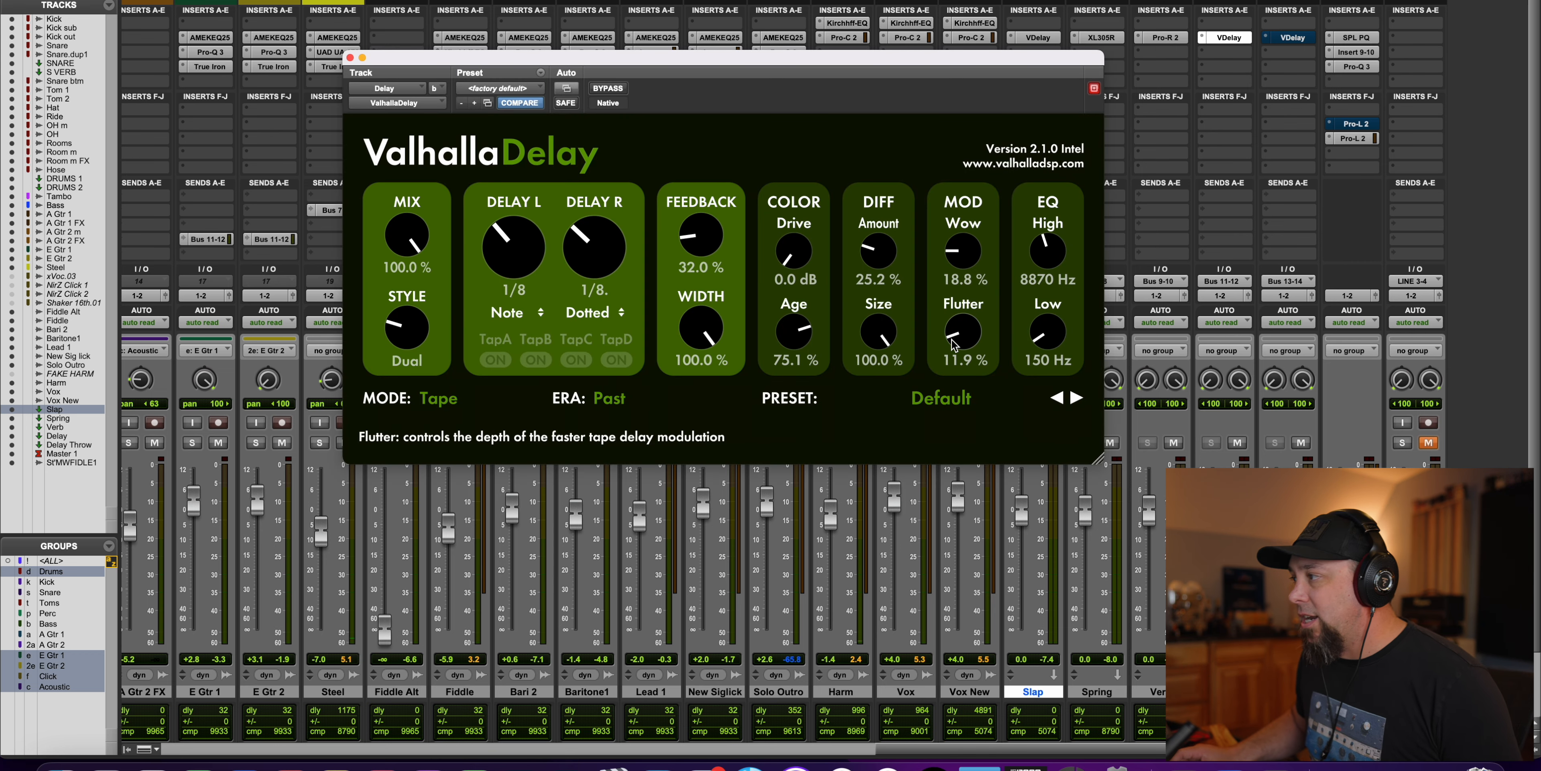
{"action": "left_click", "coordinate": [350, 57]}
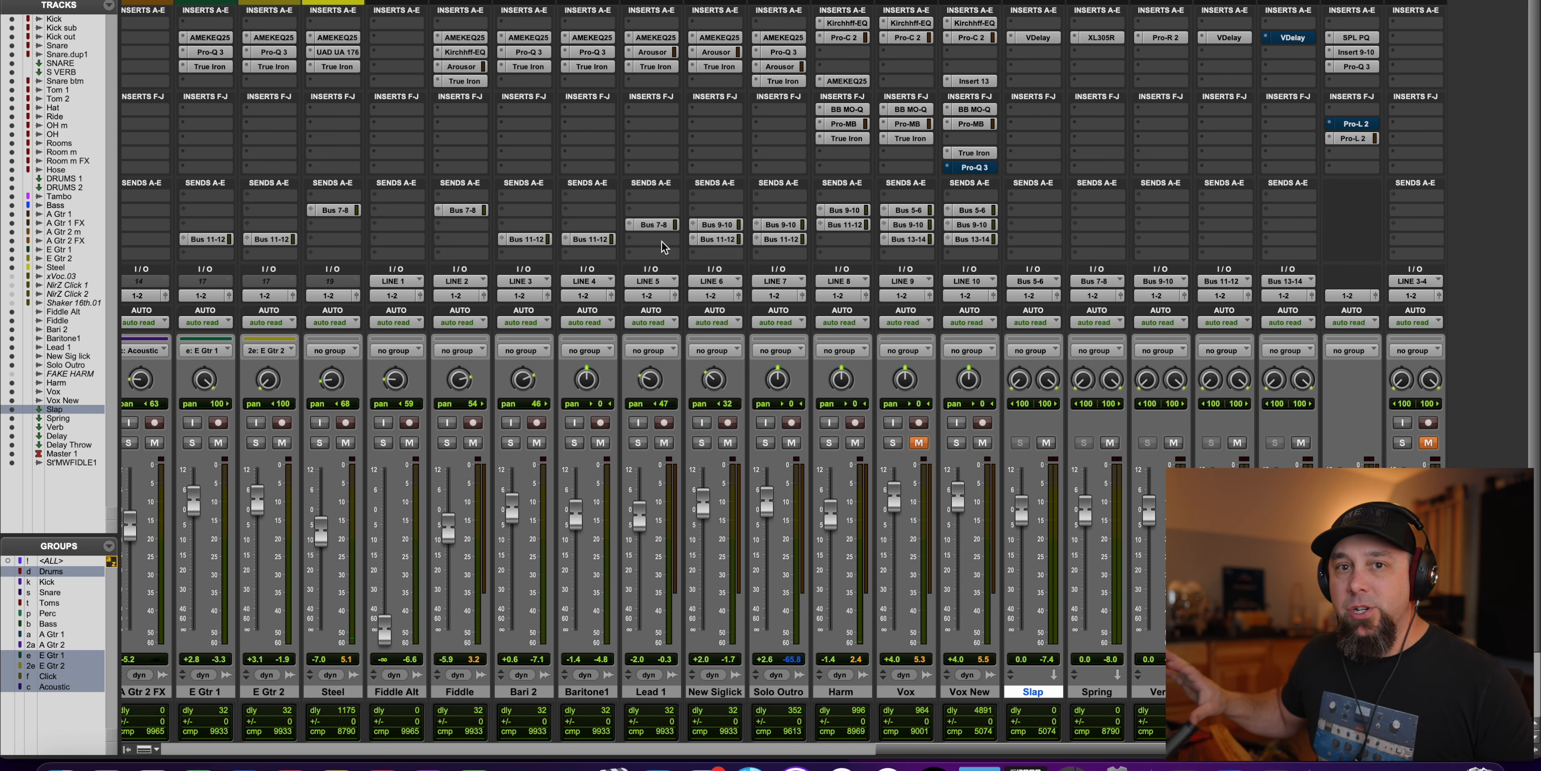
Step: Bring up the Edit window and switch the grouped drum tracks from waveform to volume automation view
{"action": "key", "text": "super+equal"}
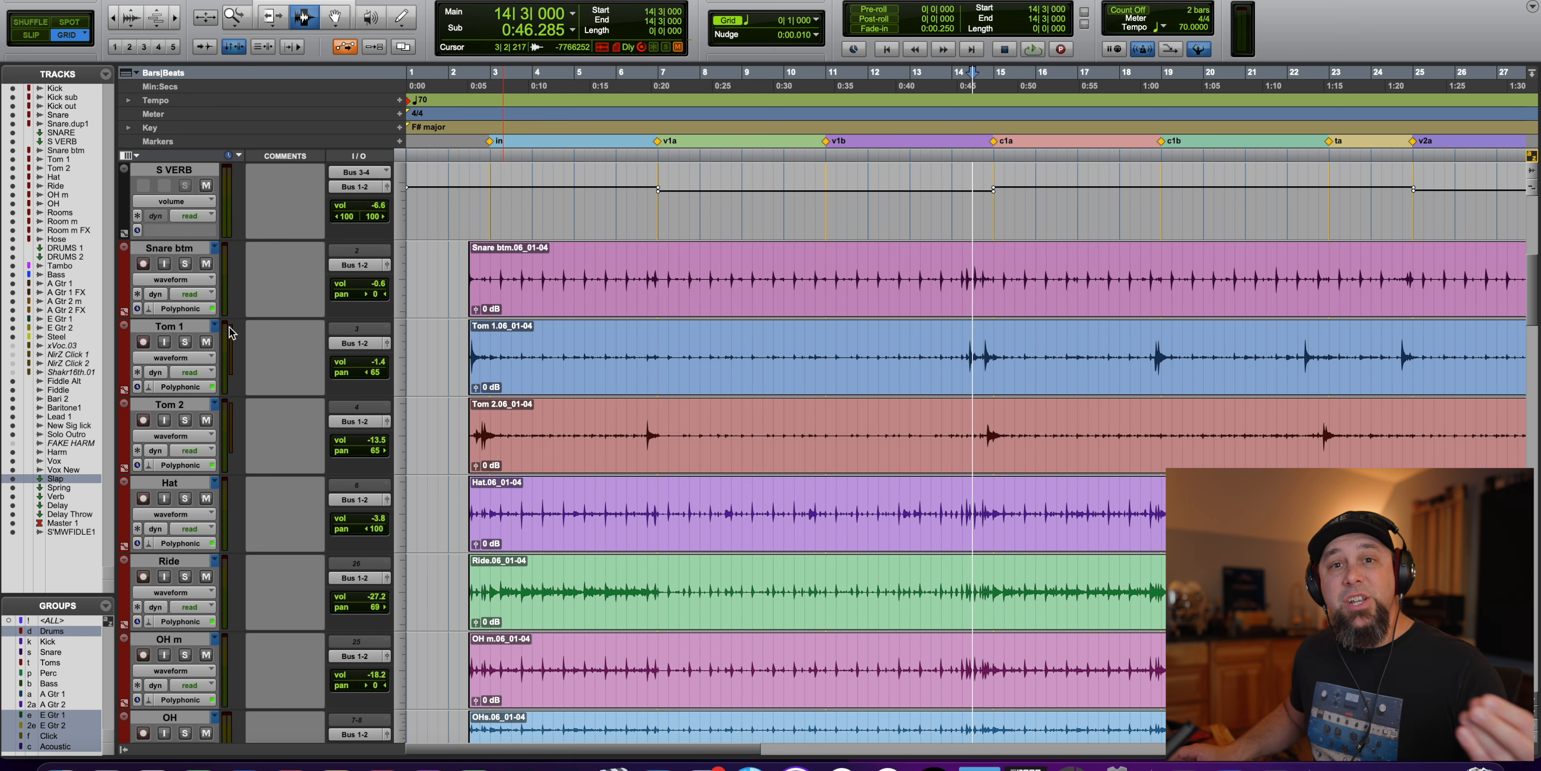
{"action": "left_click", "coordinate": [167, 357]}
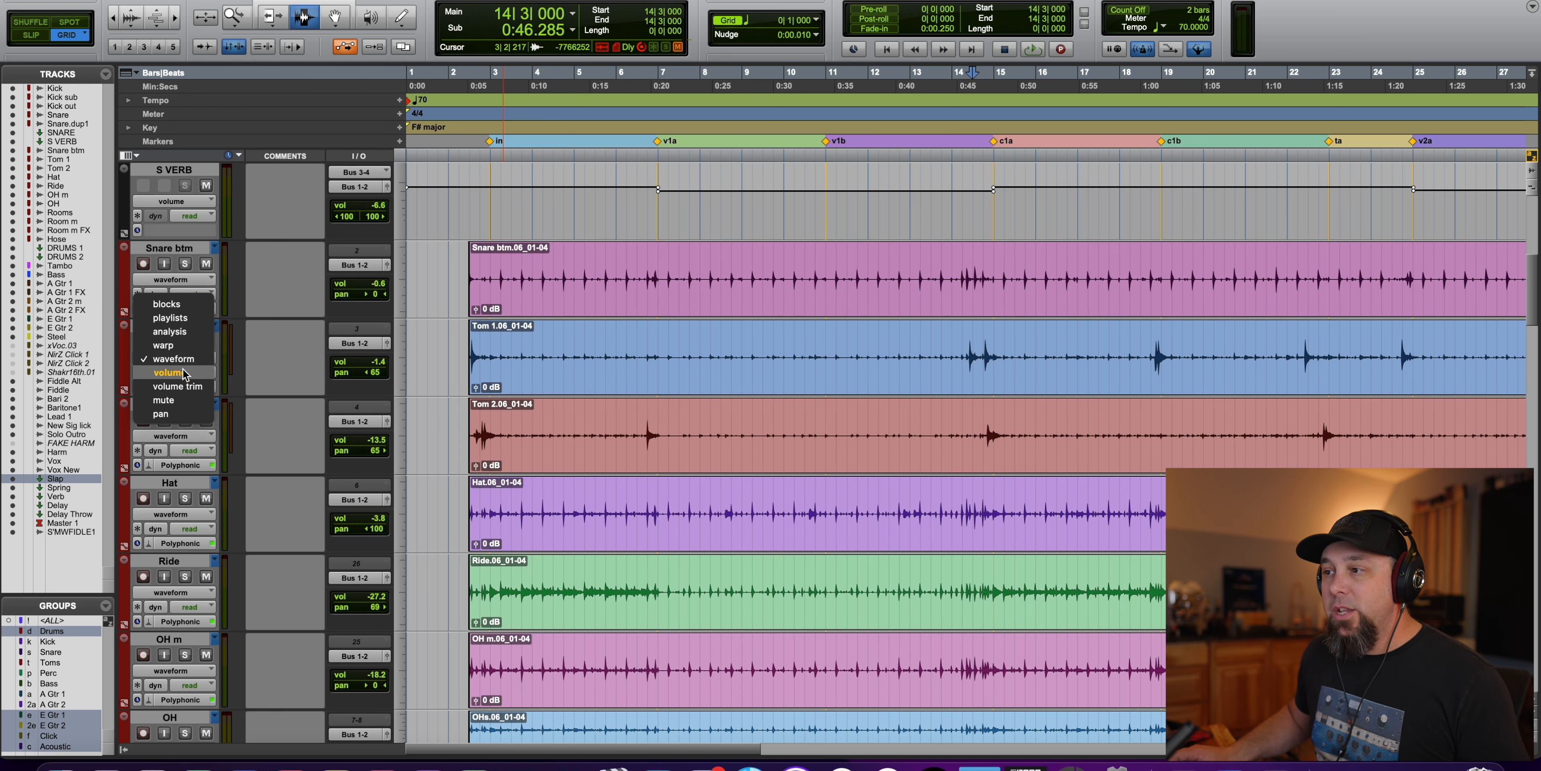
{"action": "left_click", "coordinate": [187, 451]}
{"action": "left_click", "coordinate": [185, 437]}
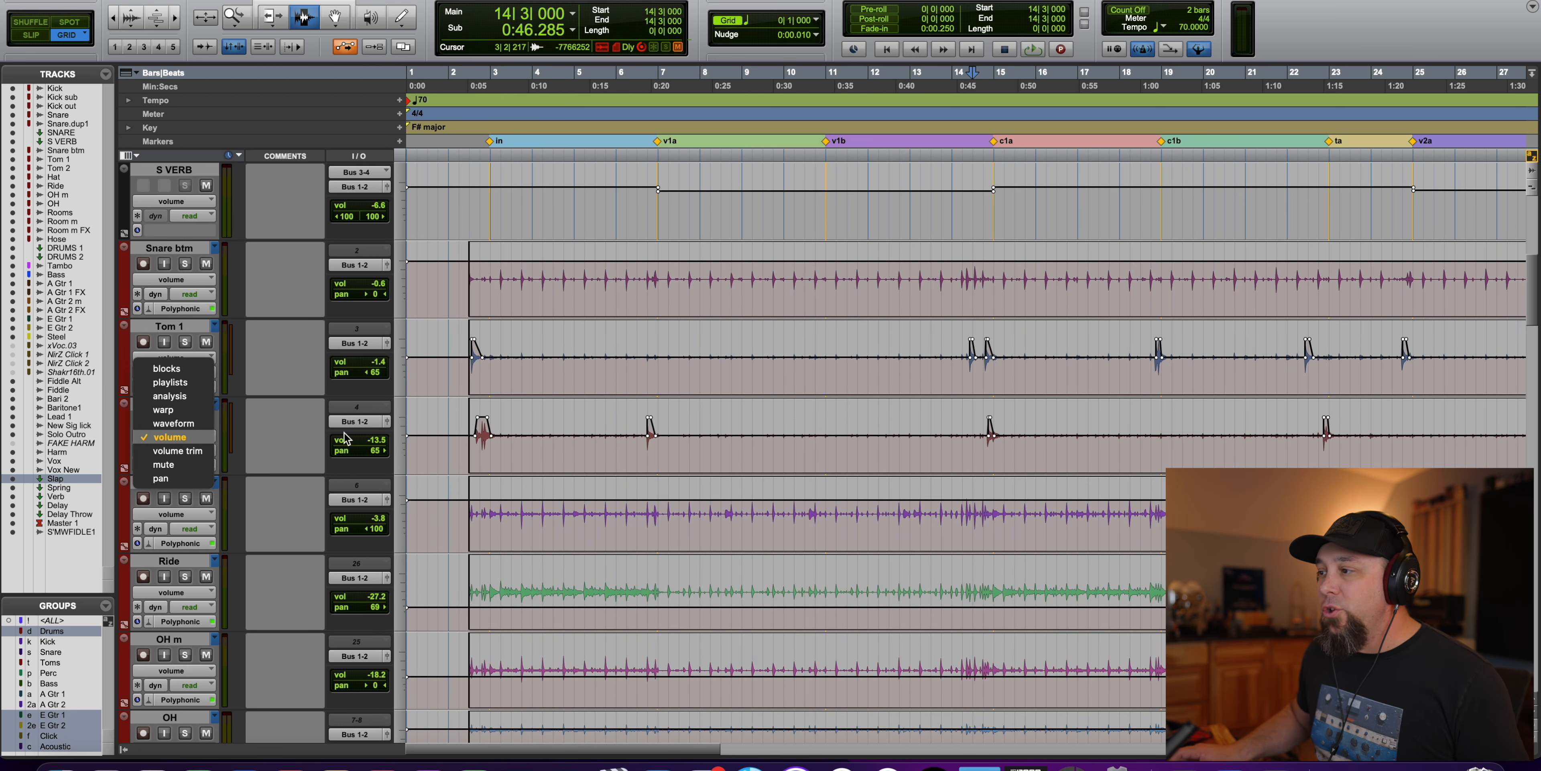
Step: Place the edit cursor at 2|2|000 before the intro and zoom in to examine the opening tom hits' volume automation
{"action": "left_click", "coordinate": [447, 230]}
{"action": "left_click", "coordinate": [463, 193]}
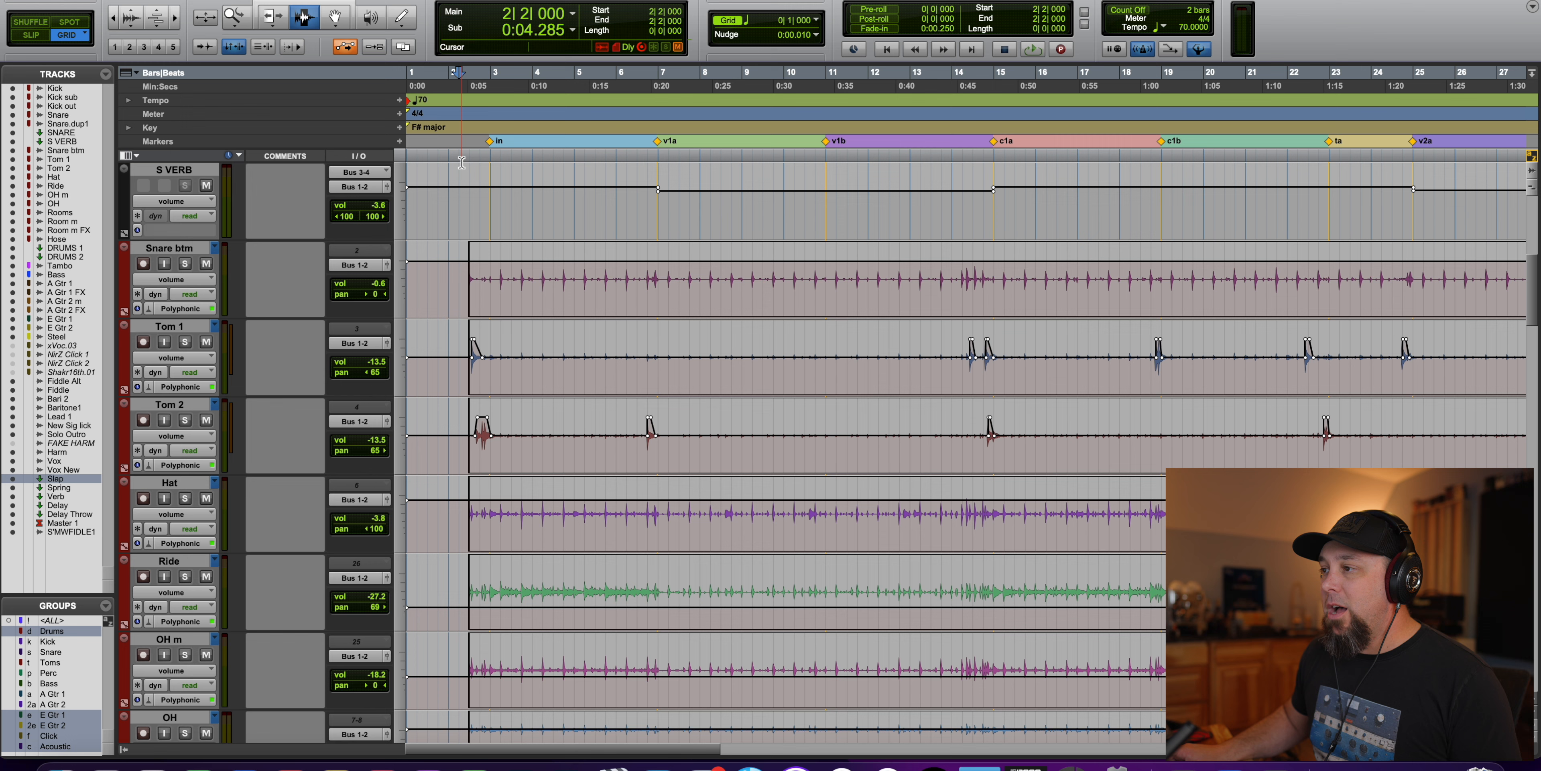
{"action": "left_click", "coordinate": [175, 18]}
{"action": "left_click", "coordinate": [175, 18]}
{"action": "left_click", "coordinate": [175, 18]}
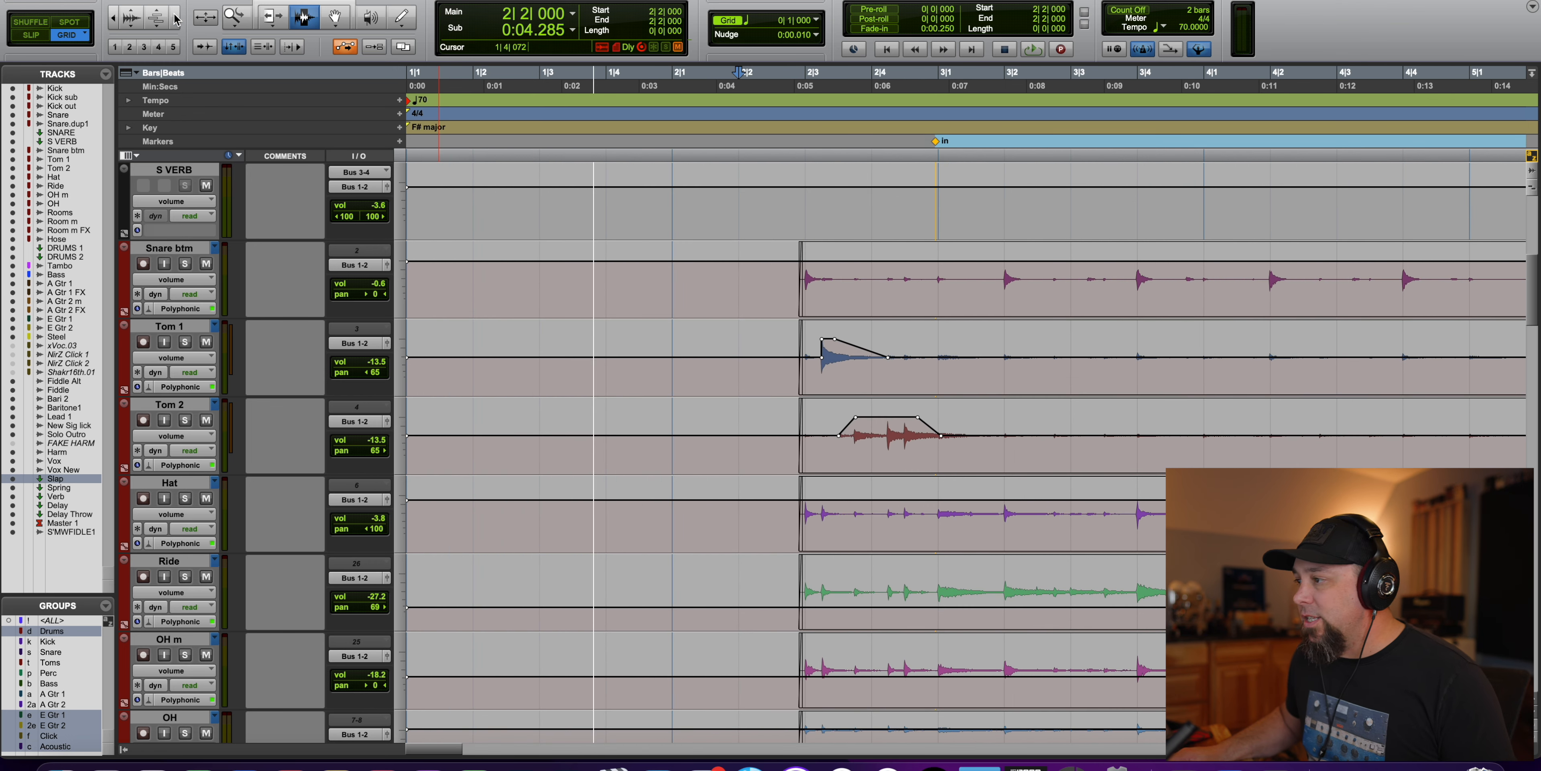
Step: Examine the volume automation on Tom 1 and Tom 2 from the intro to the fill before the c1a marker
{"action": "scroll", "coordinate": [907, 448], "scroll_direction": "right", "scroll_amount": 5}
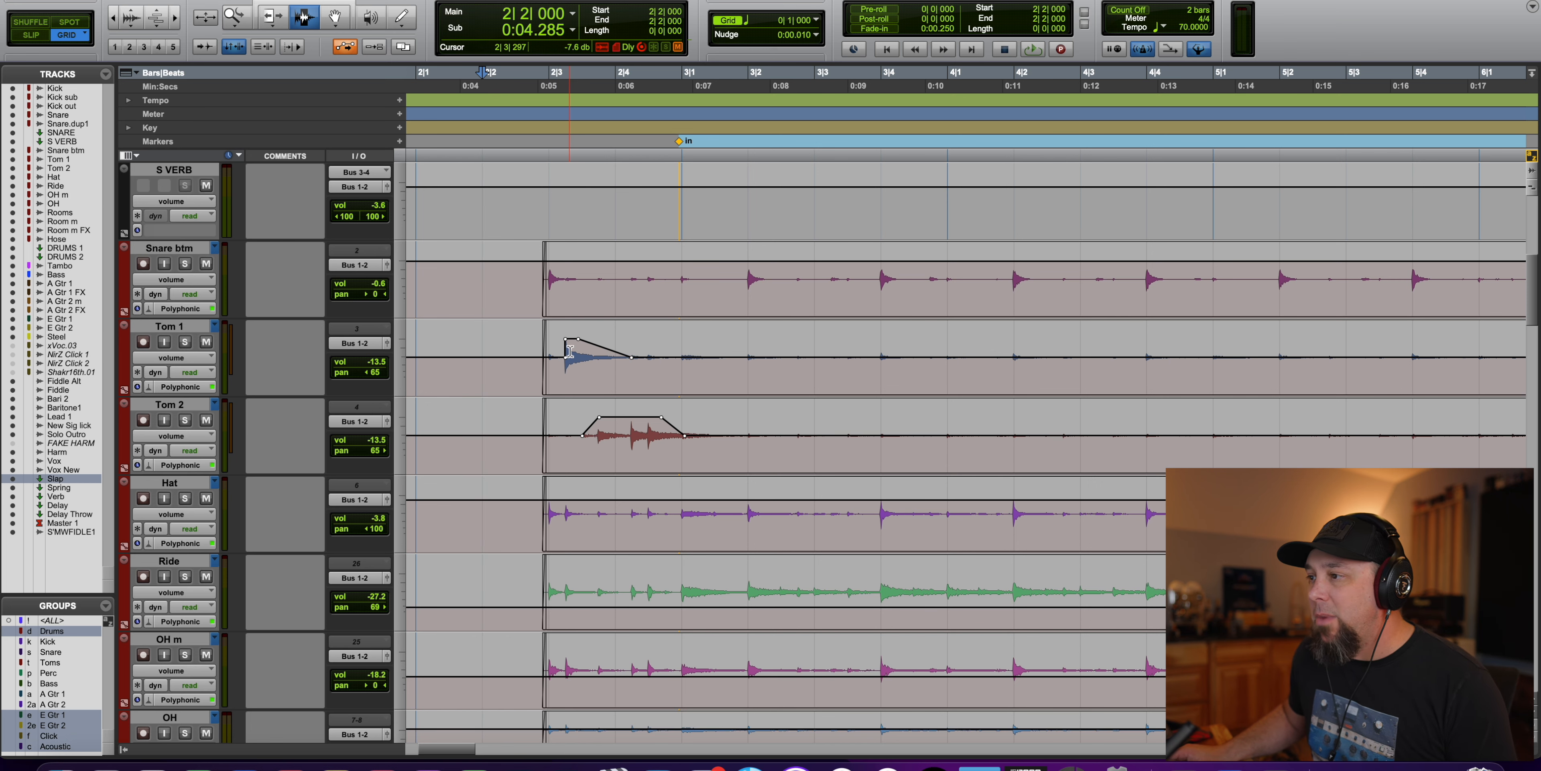
{"action": "scroll", "coordinate": [735, 425], "scroll_direction": "right", "scroll_amount": 20}
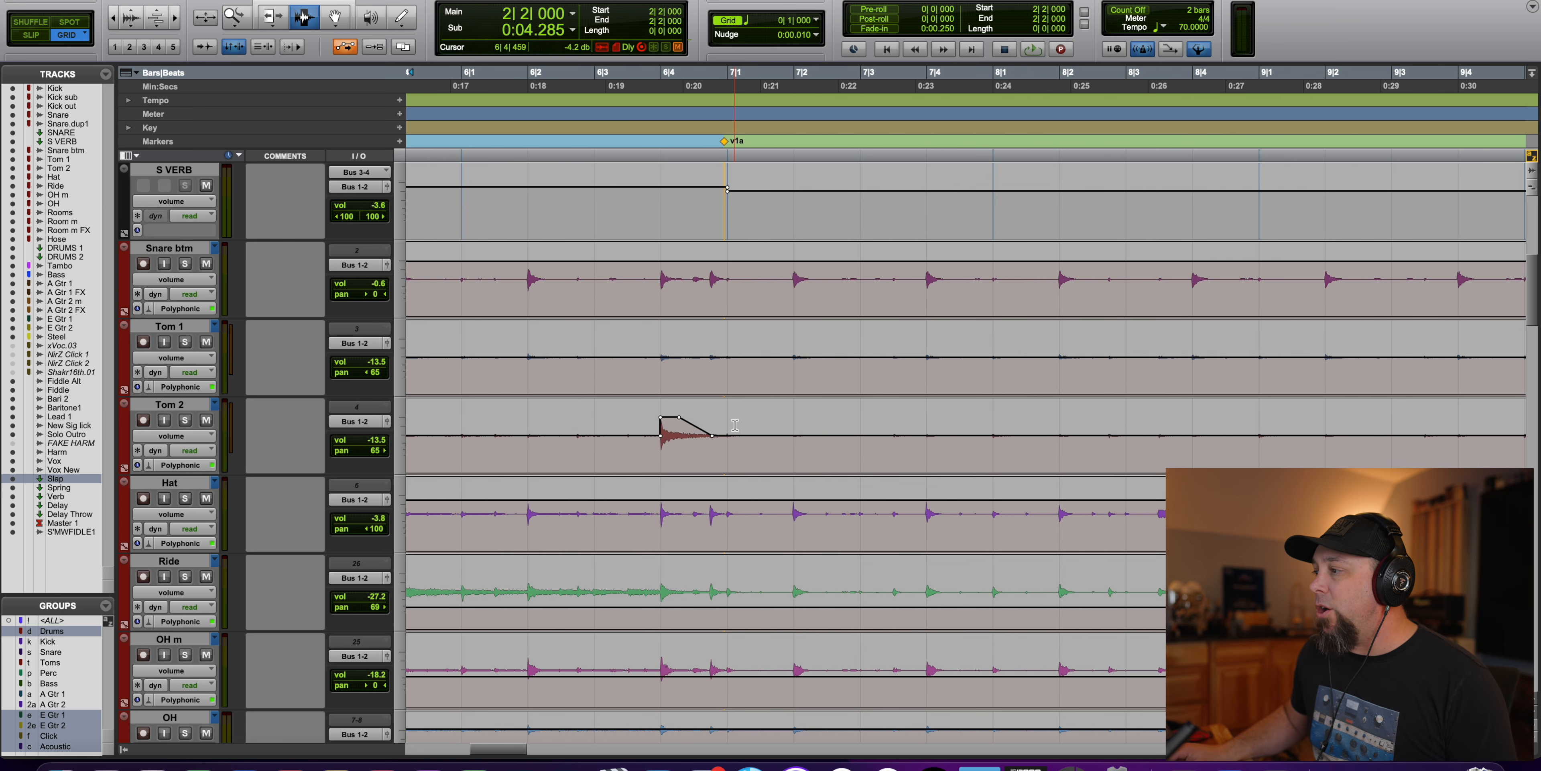
{"action": "scroll", "coordinate": [750, 424], "scroll_direction": "right", "scroll_amount": 10}
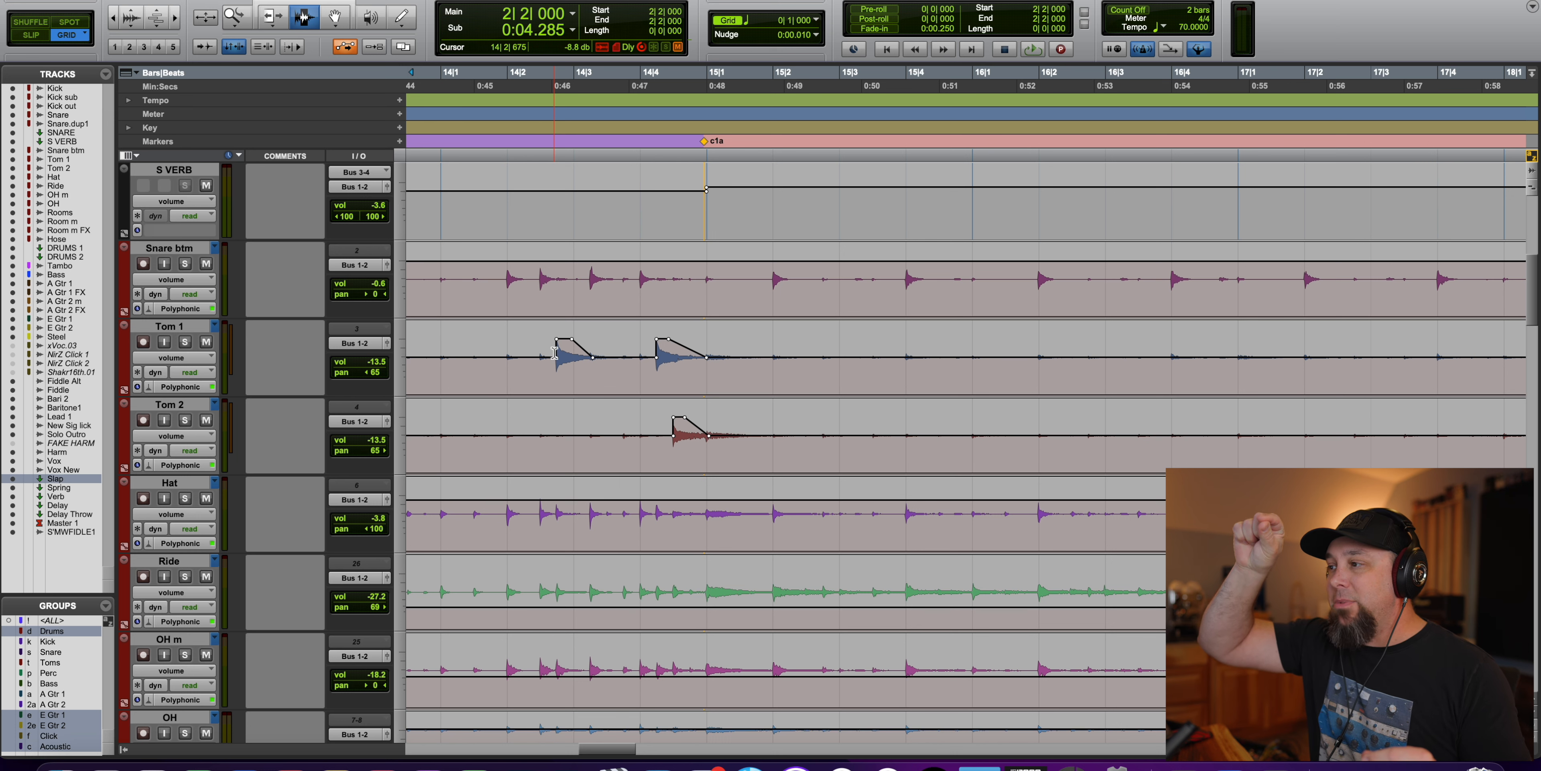
Step: Place the edit cursor at 14|3|000 on the tom fill, zoom in closely and set the drum tracks' height to large
{"action": "left_click", "coordinate": [581, 337]}
{"action": "left_click", "coordinate": [176, 17]}
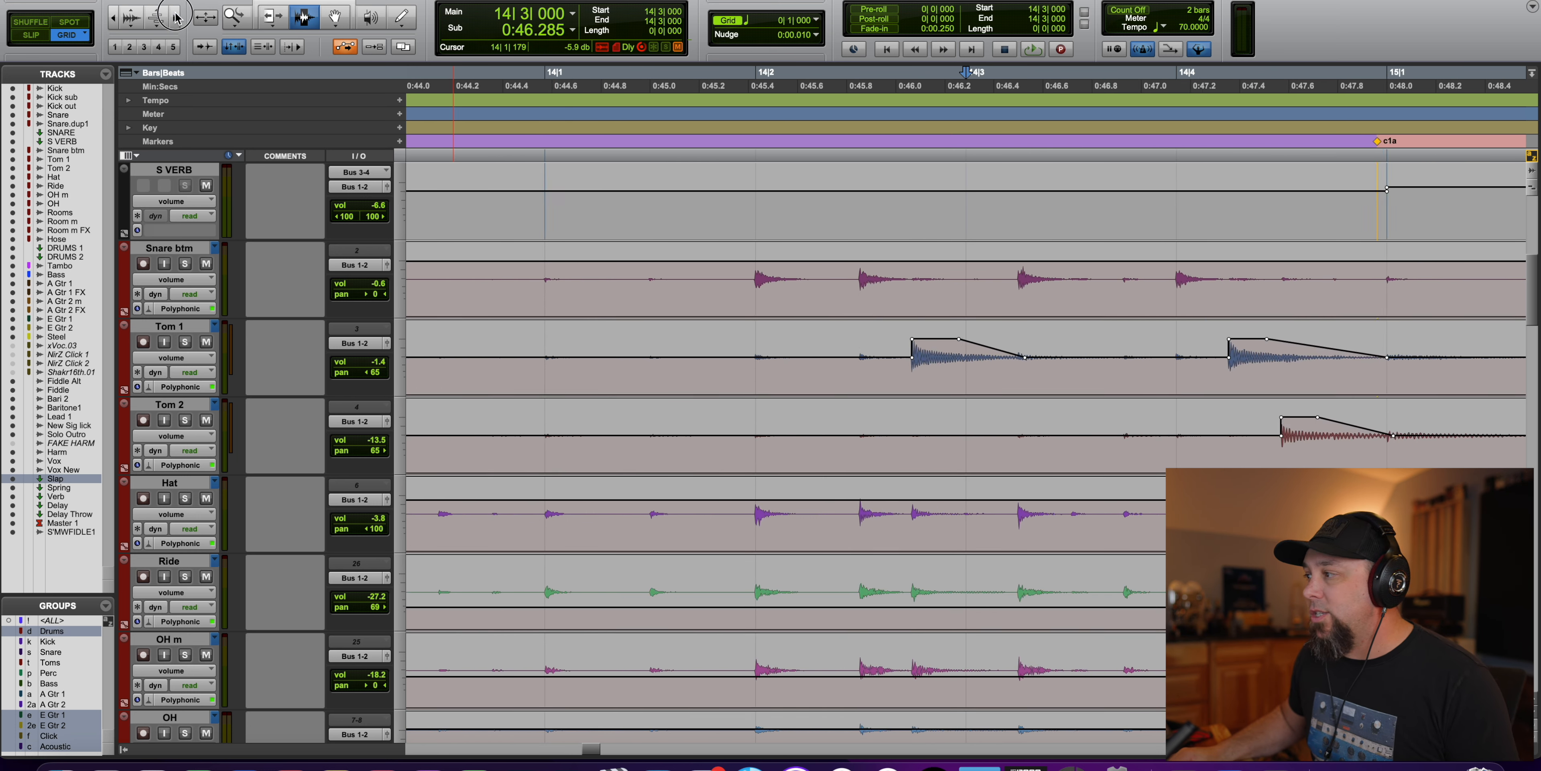
{"action": "left_click", "coordinate": [177, 17]}
{"action": "left_click", "coordinate": [176, 17]}
{"action": "left_click", "coordinate": [400, 371]}
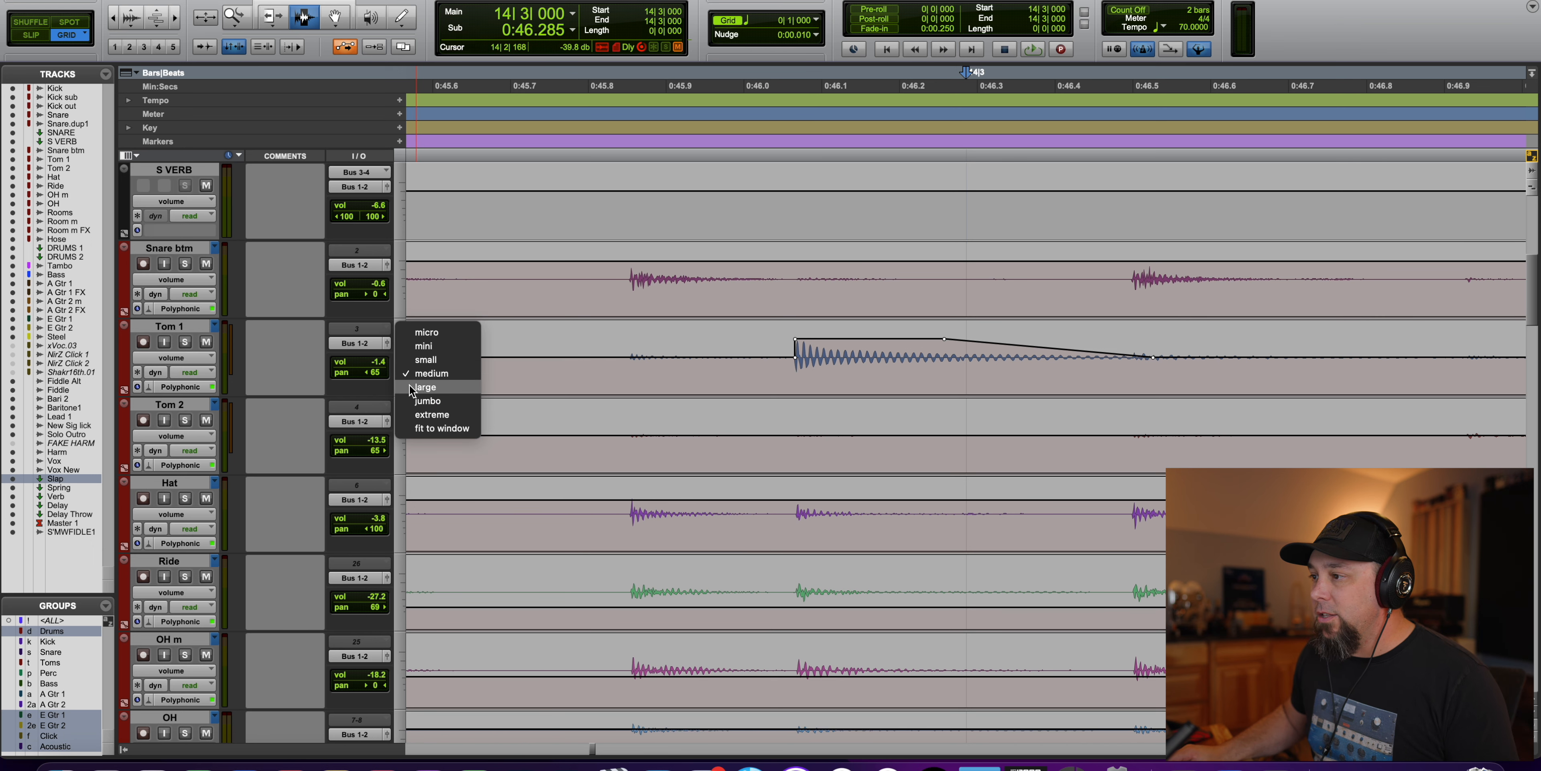
{"action": "left_click", "coordinate": [419, 399]}
Step: Examine the enlarged Tom 1 and Tom 2 volume ramps across the fill leading into c1a
{"action": "scroll", "coordinate": [1201, 426], "scroll_direction": "right", "scroll_amount": 5}
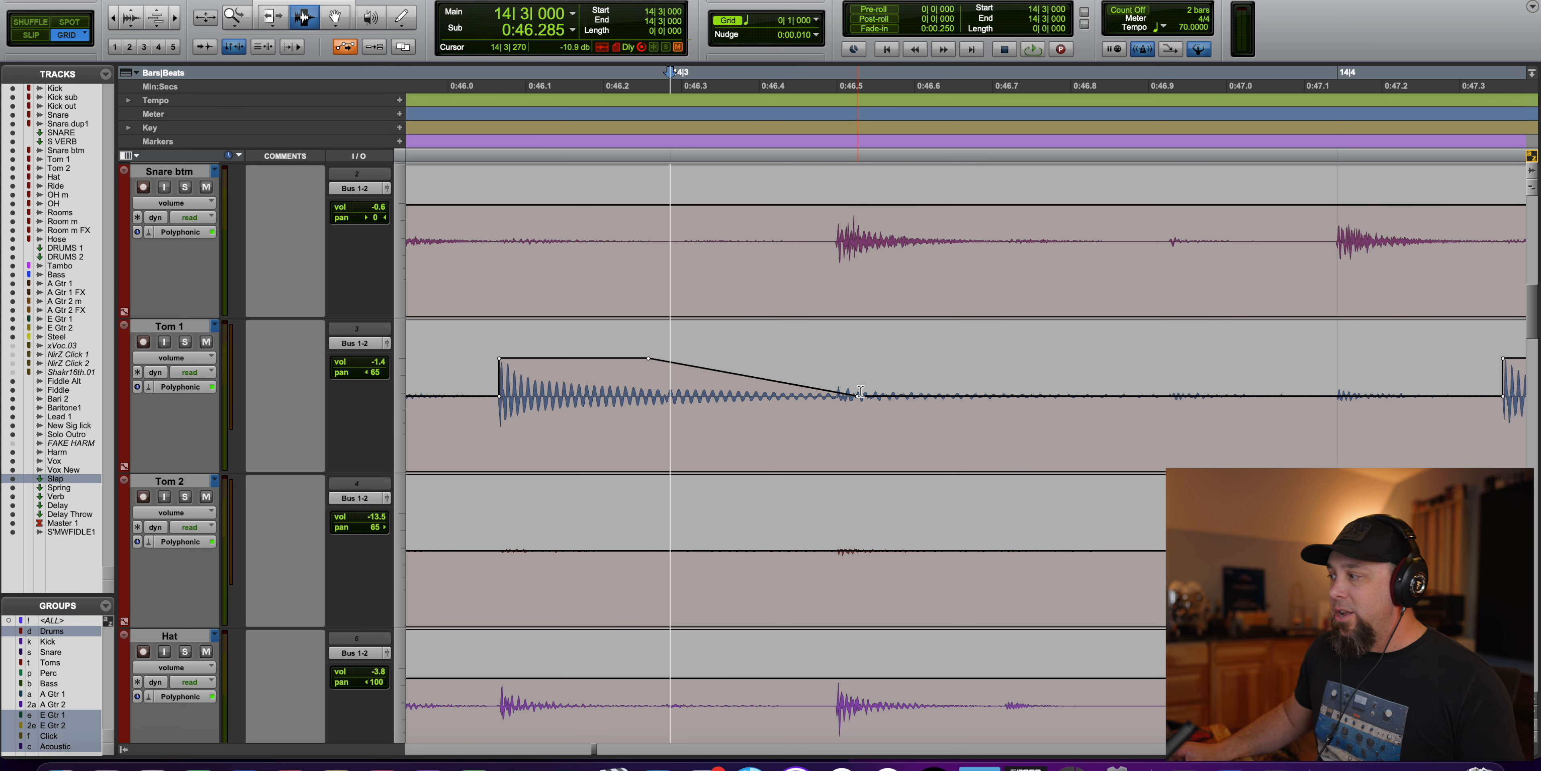
{"action": "scroll", "coordinate": [860, 391], "scroll_direction": "right", "scroll_amount": 10}
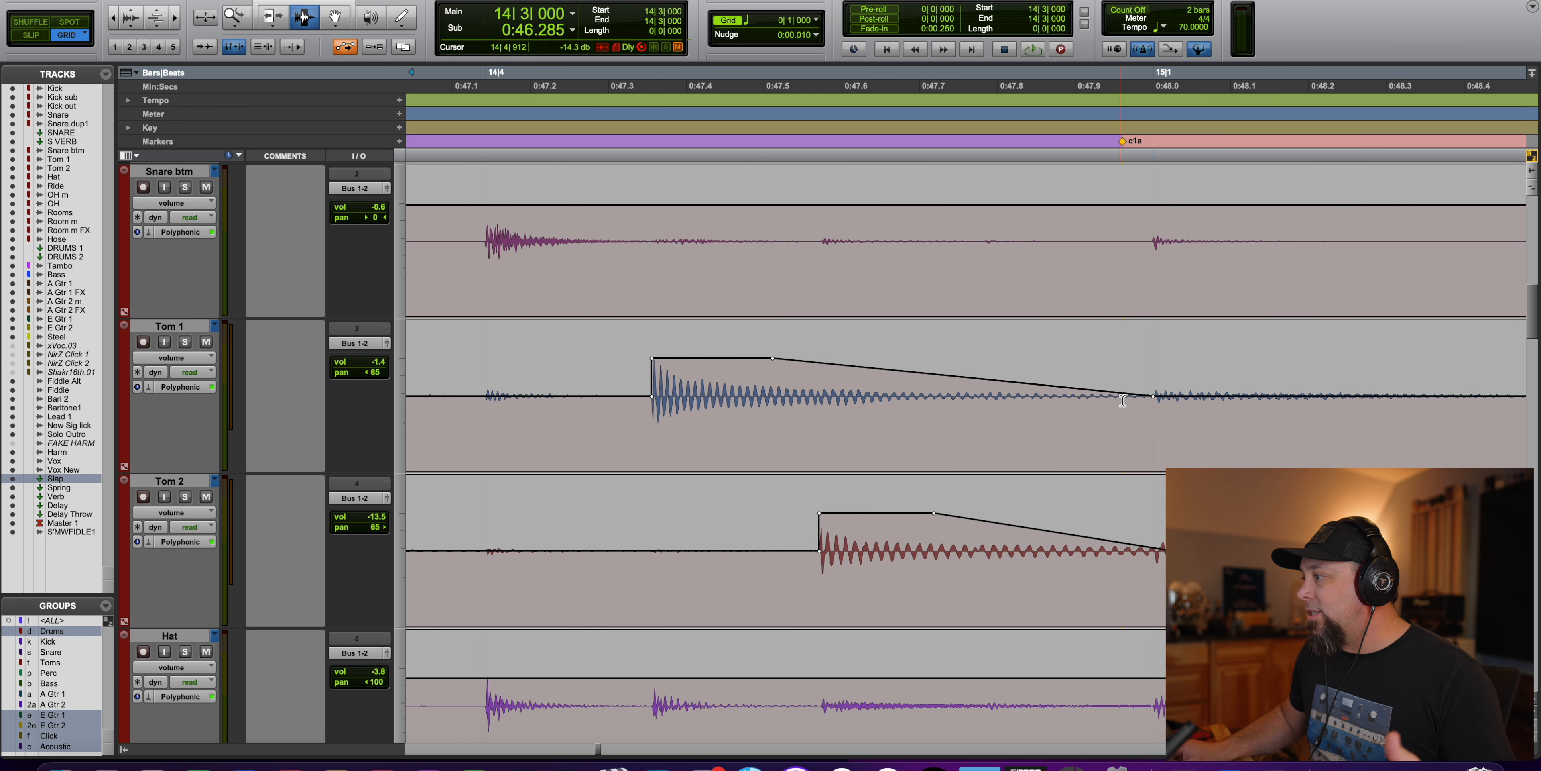
{"action": "scroll", "coordinate": [1123, 401], "scroll_direction": "right", "scroll_amount": 2}
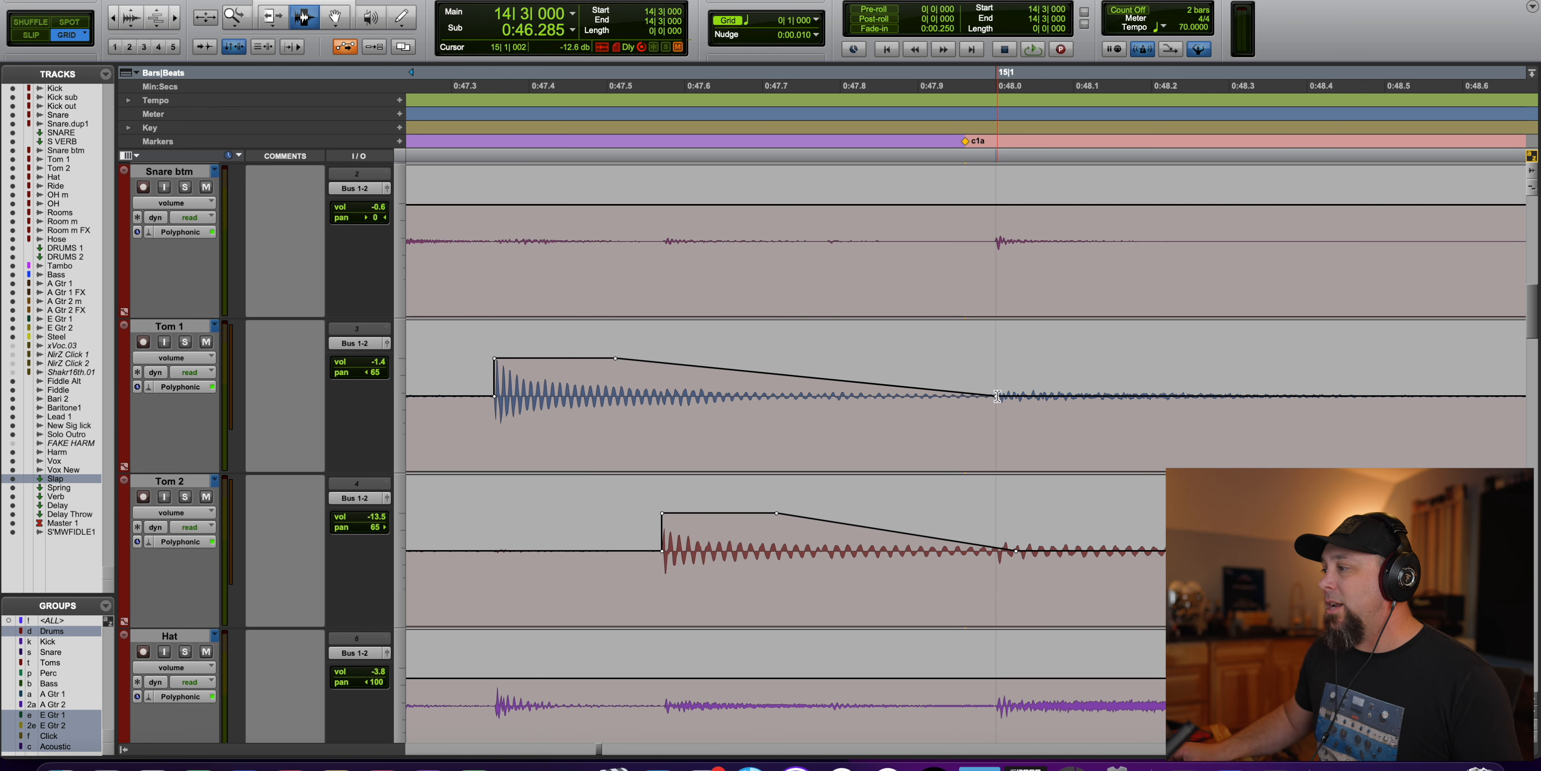
{"action": "scroll", "coordinate": [997, 396], "scroll_direction": "right", "scroll_amount": 20}
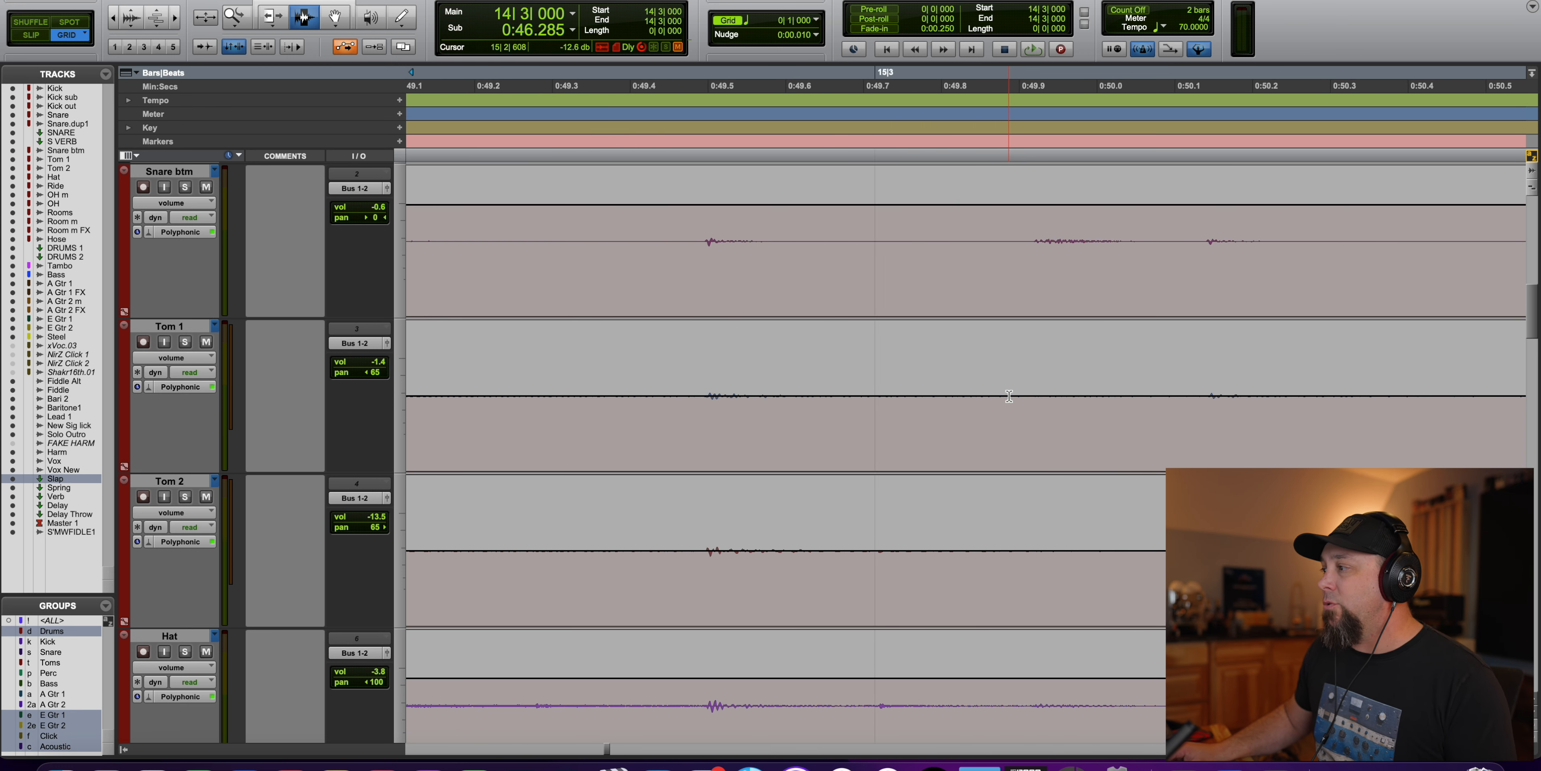
Step: Zoom out to the full song and select the DRUMS 2 track
{"action": "left_click", "coordinate": [113, 19]}
{"action": "left_click", "coordinate": [114, 18]}
{"action": "left_click", "coordinate": [114, 18]}
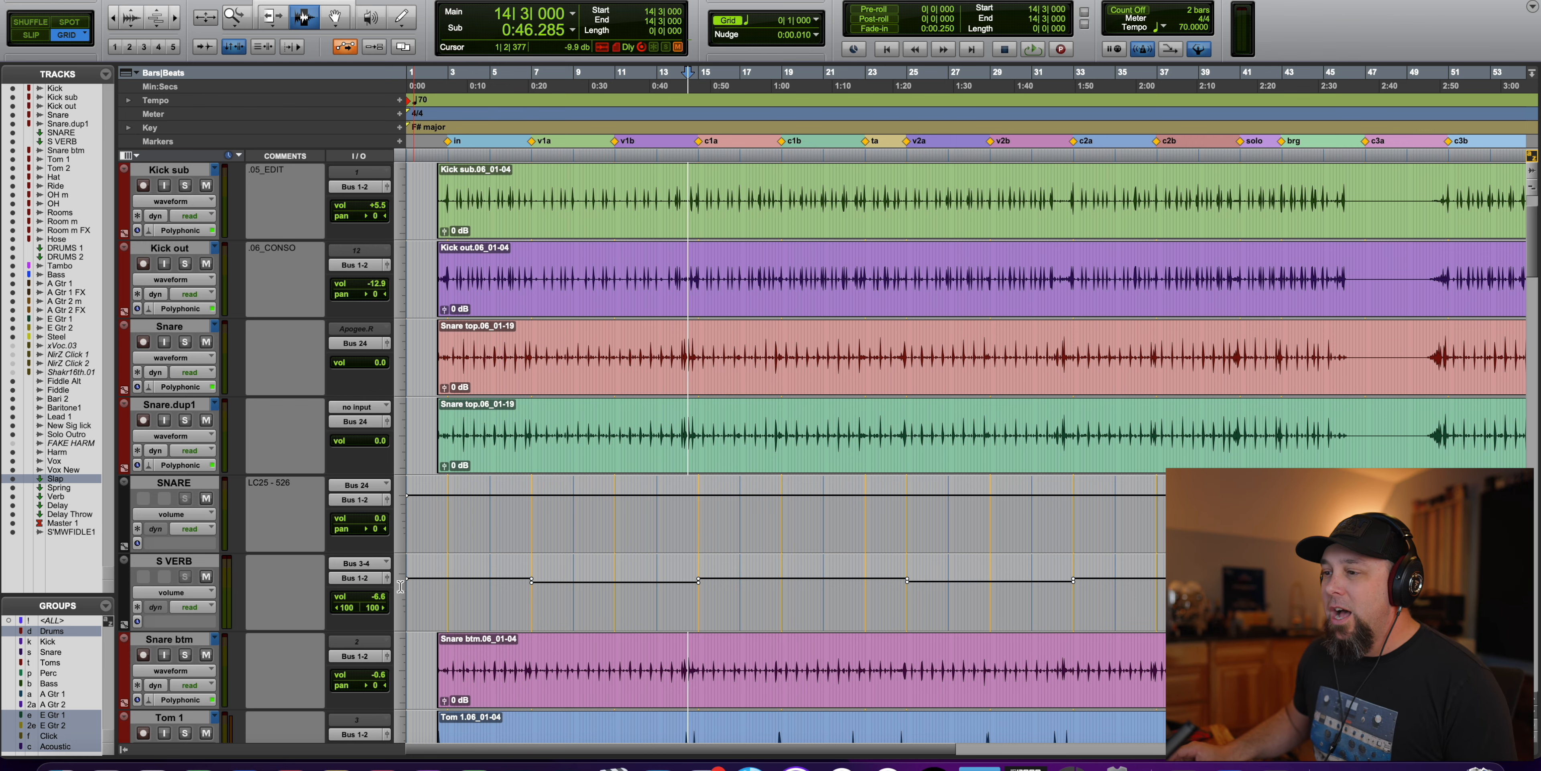
{"action": "scroll", "coordinate": [711, 541], "scroll_direction": "down", "scroll_amount": 10}
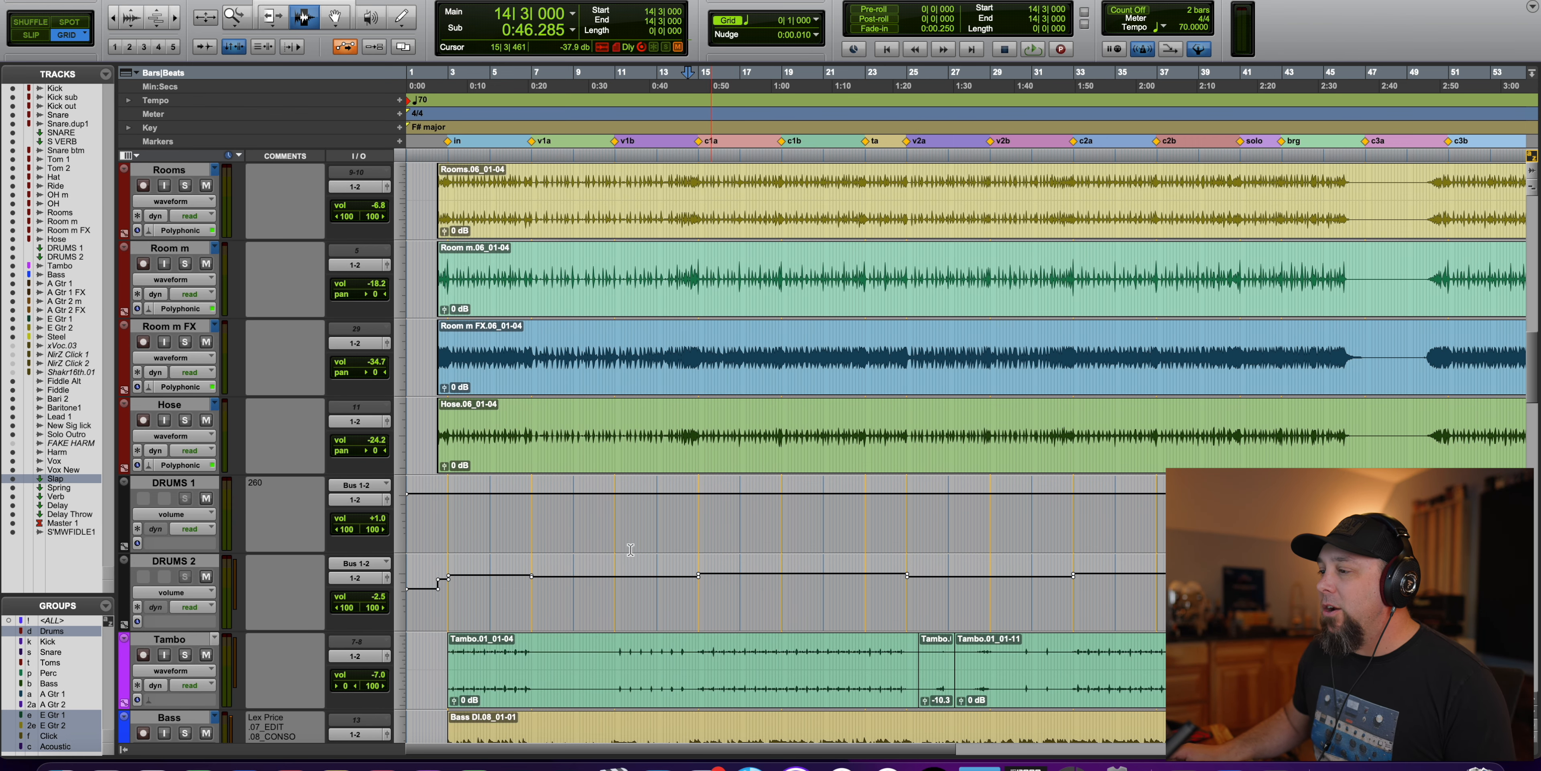
{"action": "left_click", "coordinate": [182, 561]}
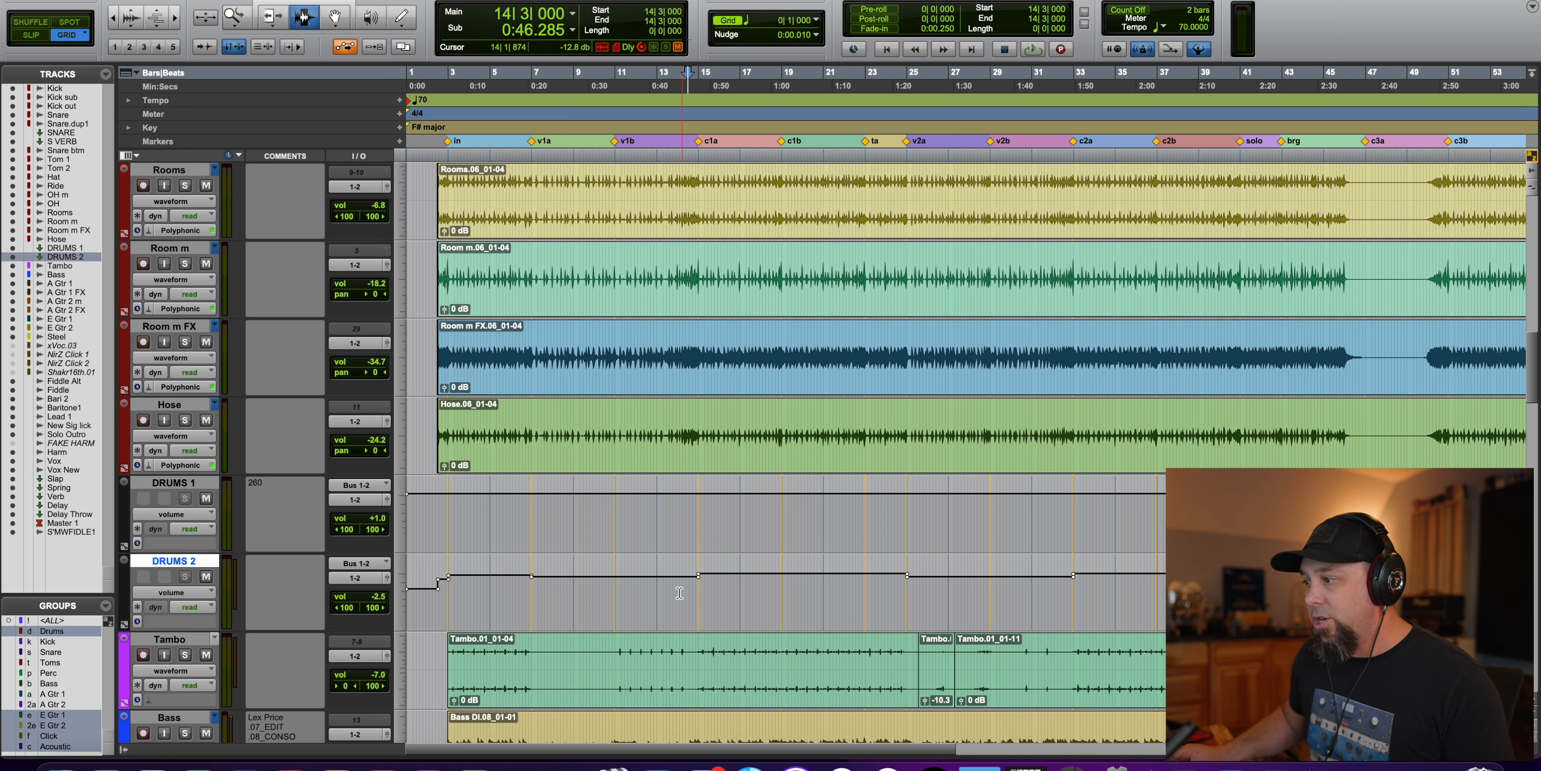
Step: Examine the DRUMS 2 volume automation by highlighting both verse sections, bars 7 to 15 and 25 to 33, and bars 48 to 51
{"action": "left_click_drag", "start_coordinate": [516, 575], "coordinate": [1315, 574]}
{"action": "scroll", "coordinate": [1312, 573], "scroll_direction": "right", "scroll_amount": 8}
{"action": "scroll", "coordinate": [1312, 573], "scroll_direction": "left", "scroll_amount": 8}
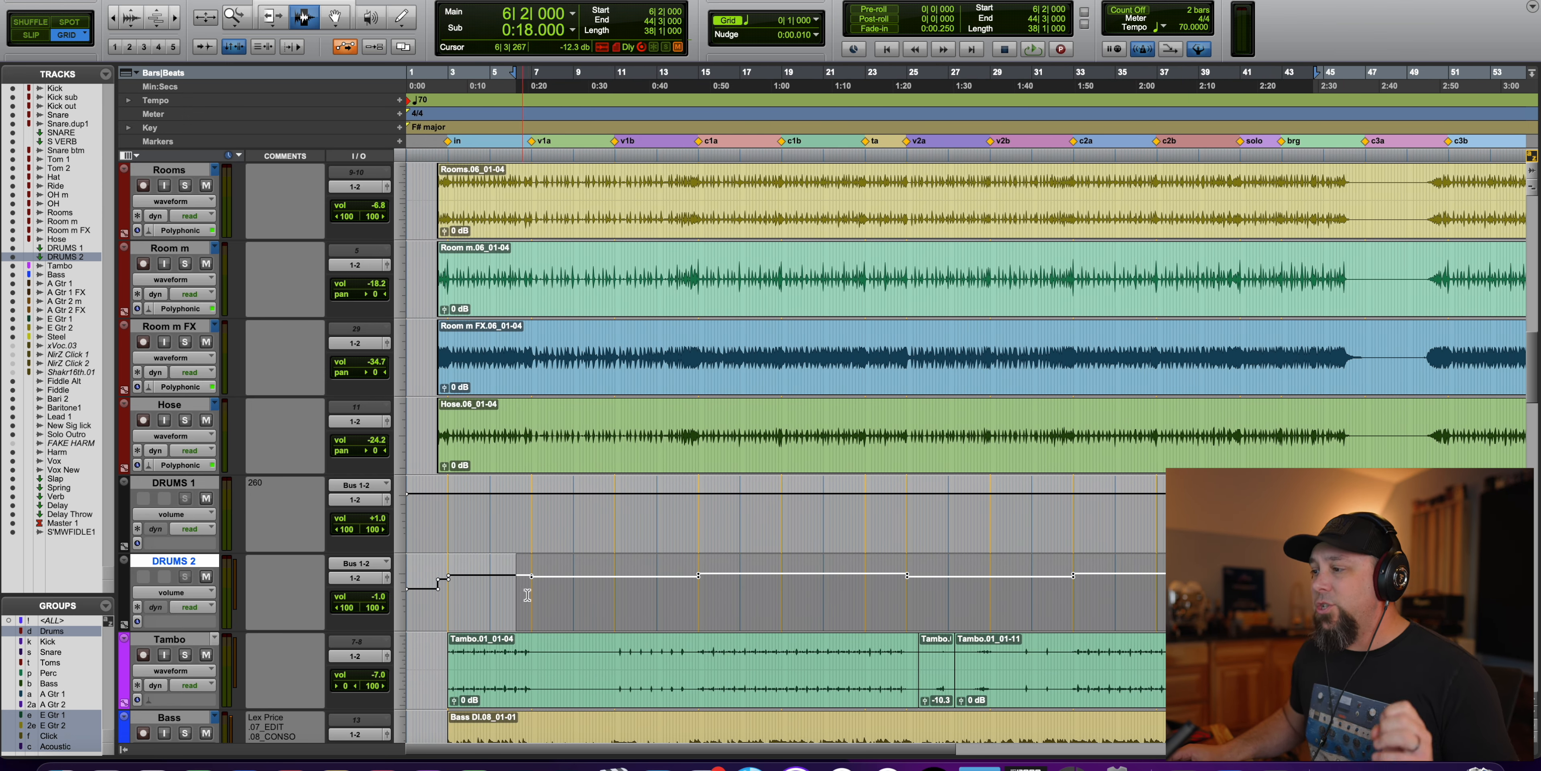
{"action": "left_click_drag", "start_coordinate": [531, 588], "coordinate": [698, 584]}
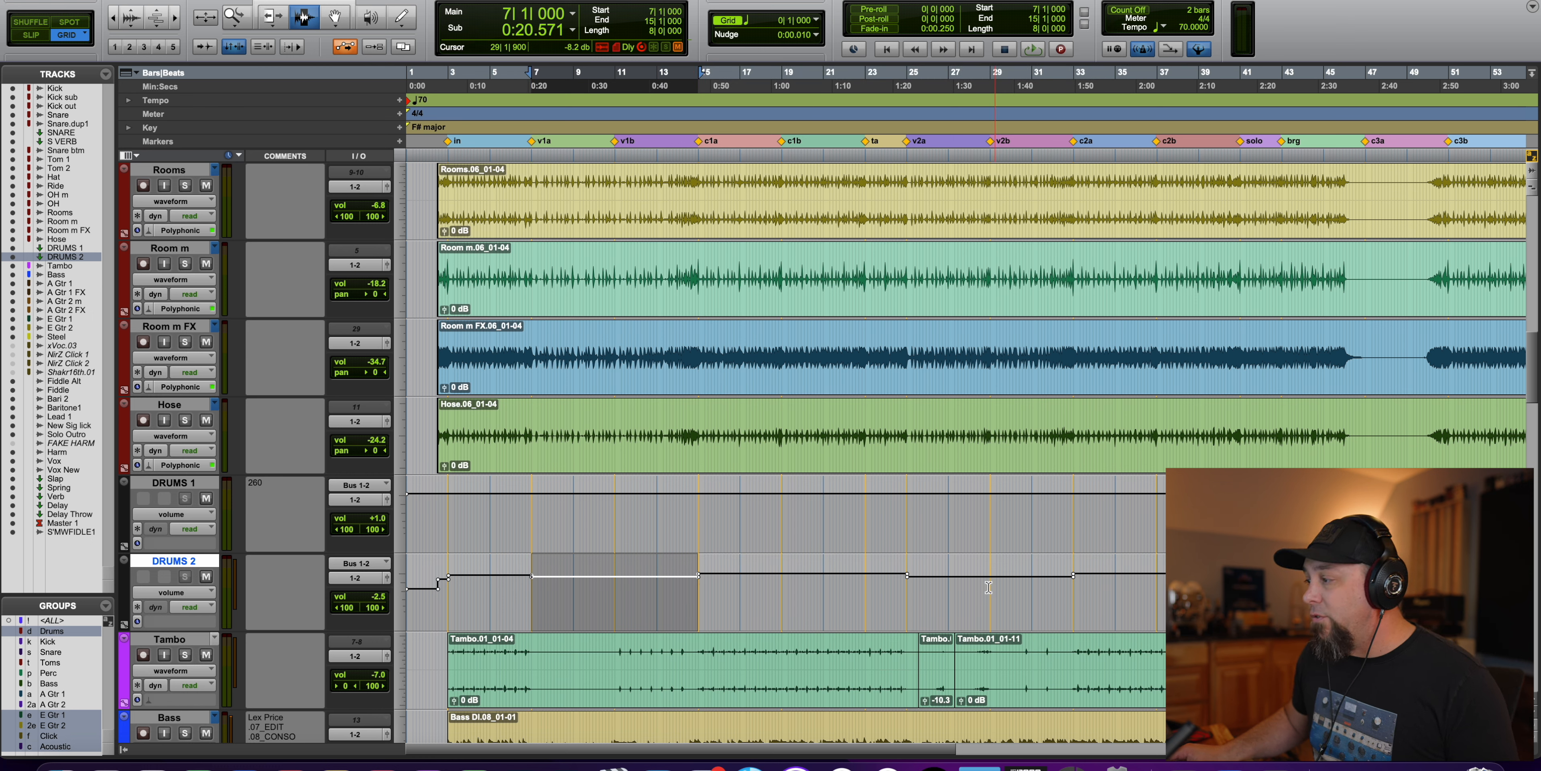
{"action": "left_click_drag", "start_coordinate": [907, 589], "coordinate": [1073, 583]}
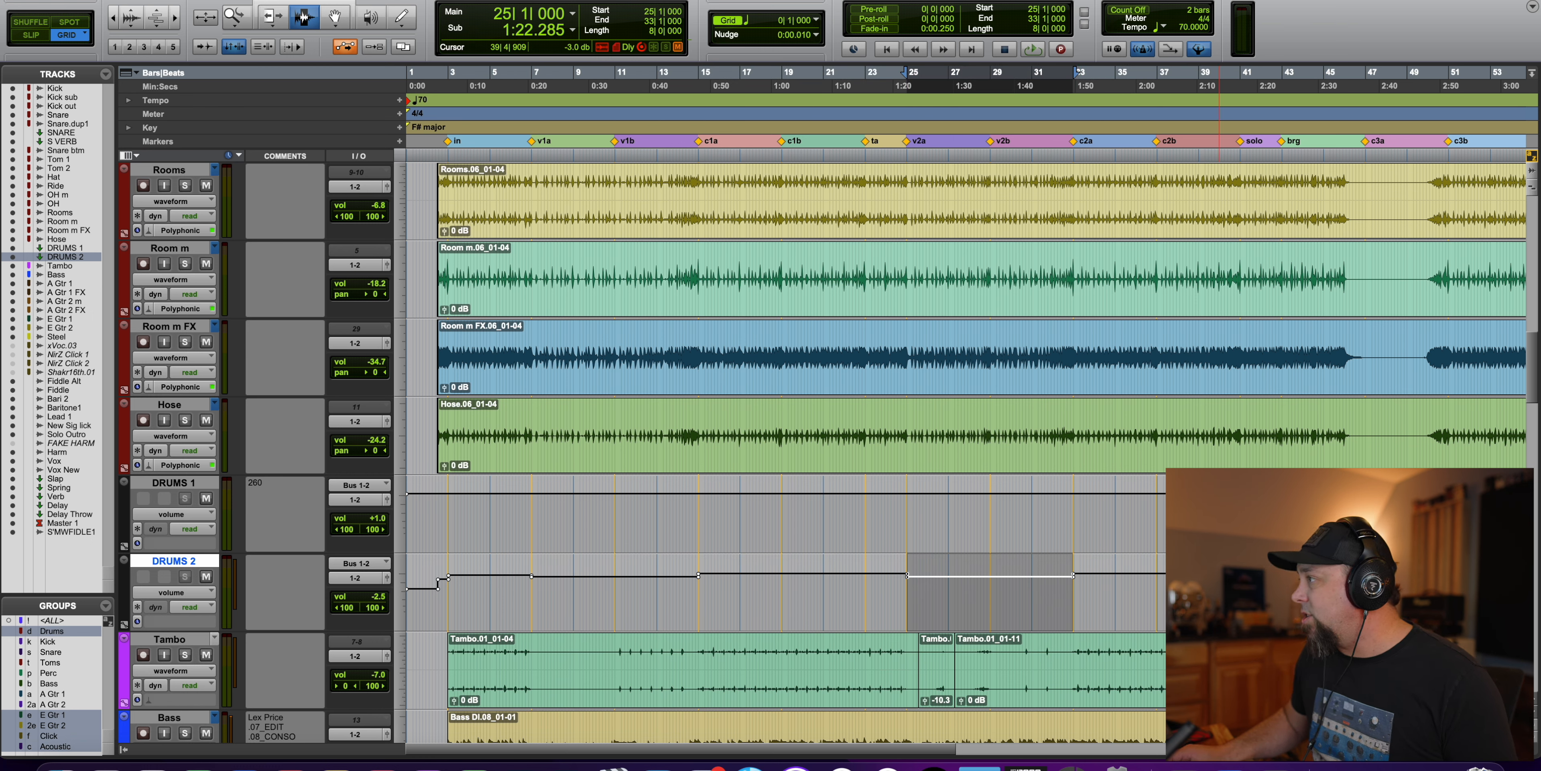
{"action": "left_click_drag", "start_coordinate": [1390, 583], "coordinate": [1464, 590]}
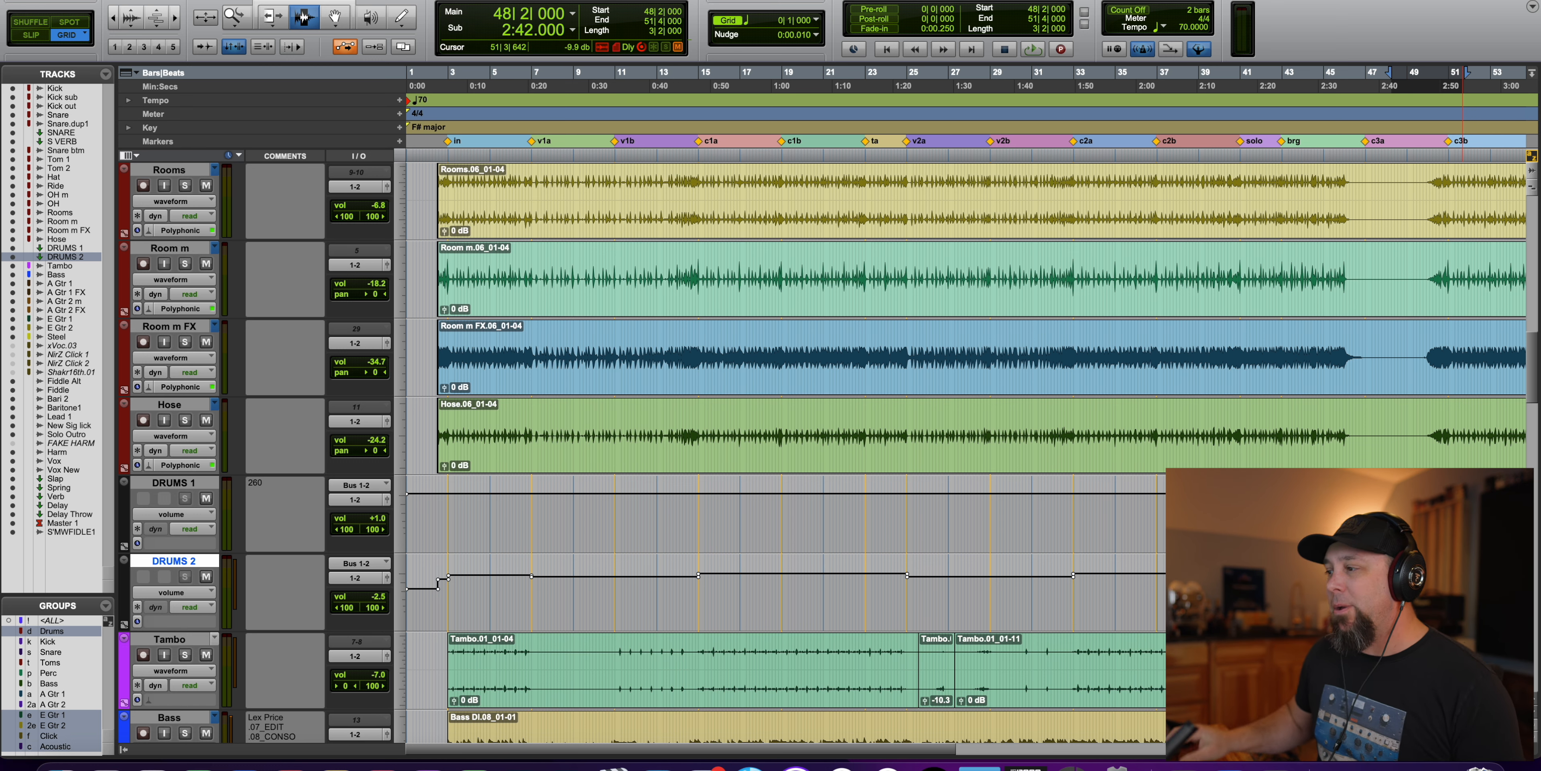
Step: Highlight the transition into c1a on DRUMS 2 and DRUMS 1 to compare their volume automation
{"action": "left_click", "coordinate": [668, 581]}
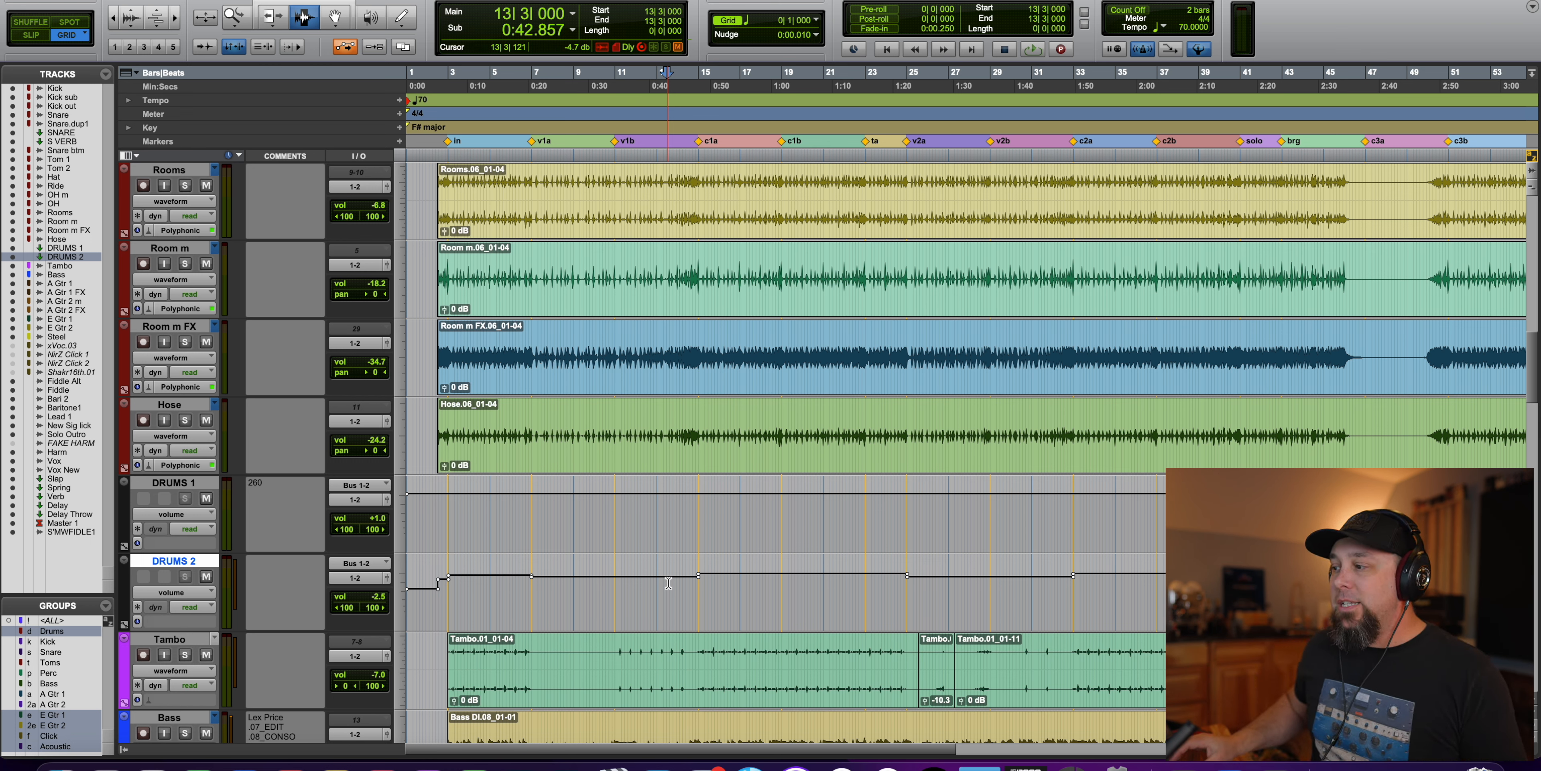
{"action": "left_click_drag", "start_coordinate": [659, 580], "coordinate": [712, 582]}
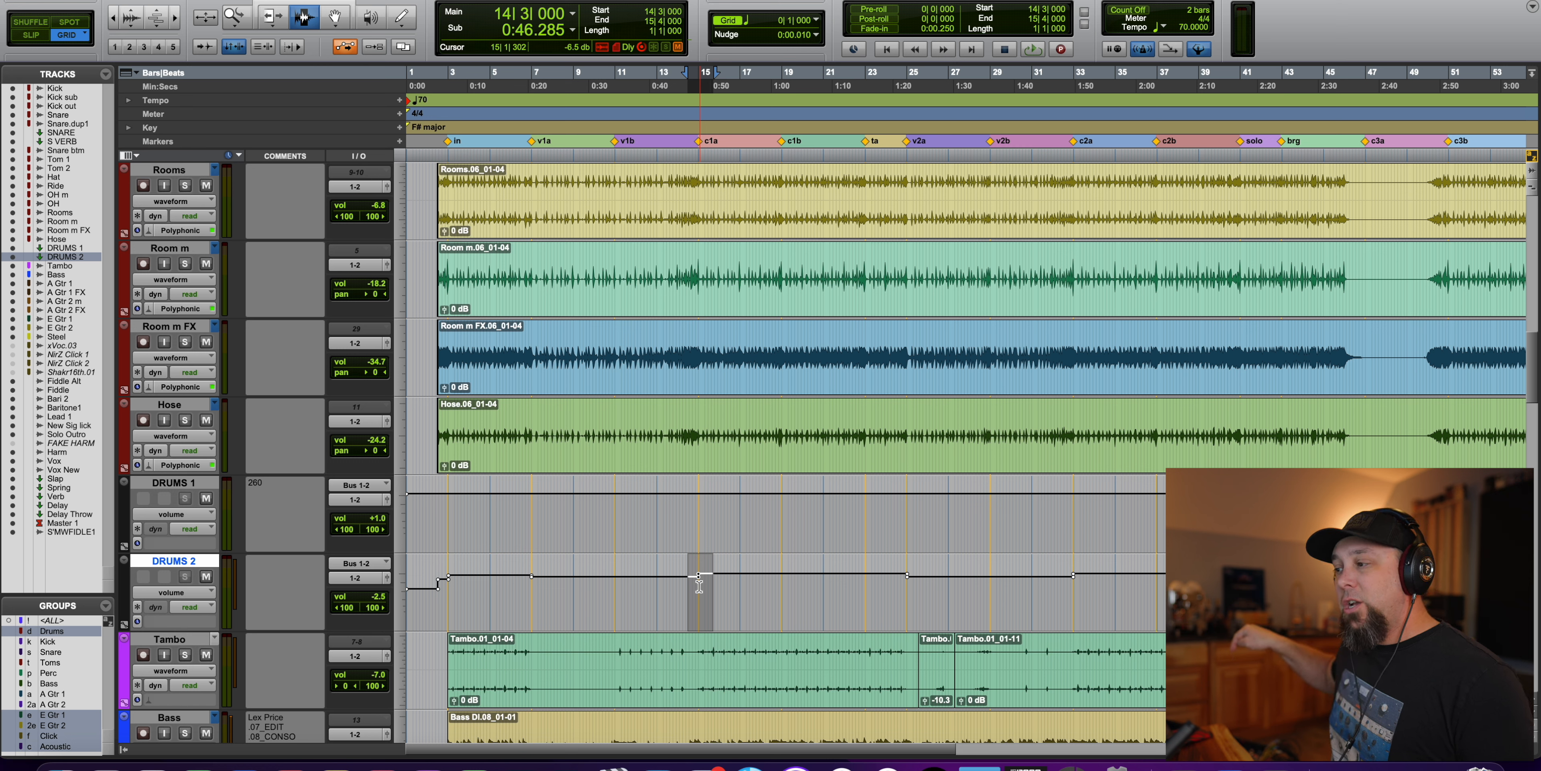
{"action": "left_click_drag", "start_coordinate": [681, 587], "coordinate": [715, 588]}
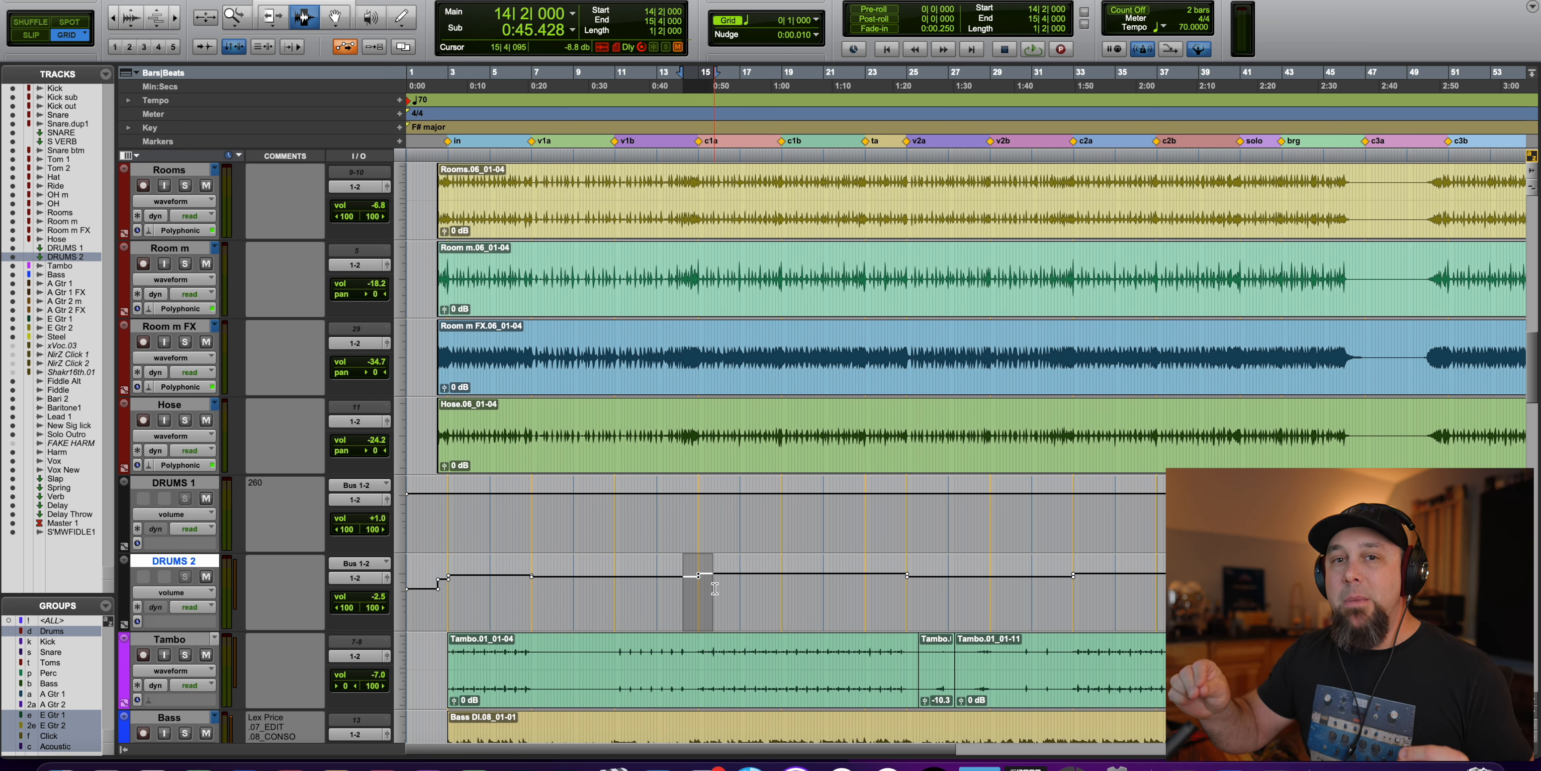
{"action": "left_click_drag", "start_coordinate": [689, 501], "coordinate": [709, 503]}
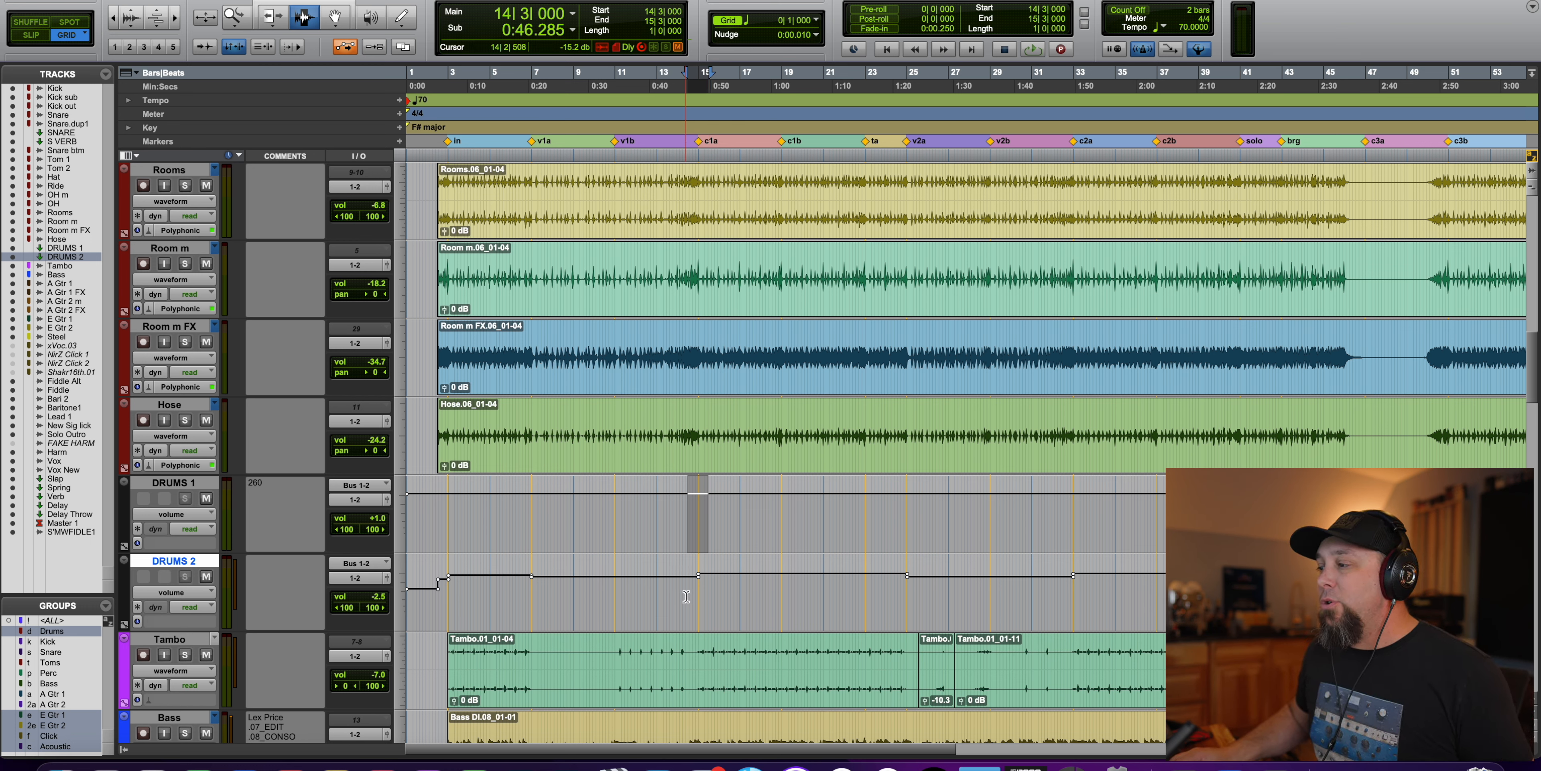
{"action": "left_click_drag", "start_coordinate": [686, 595], "coordinate": [709, 596]}
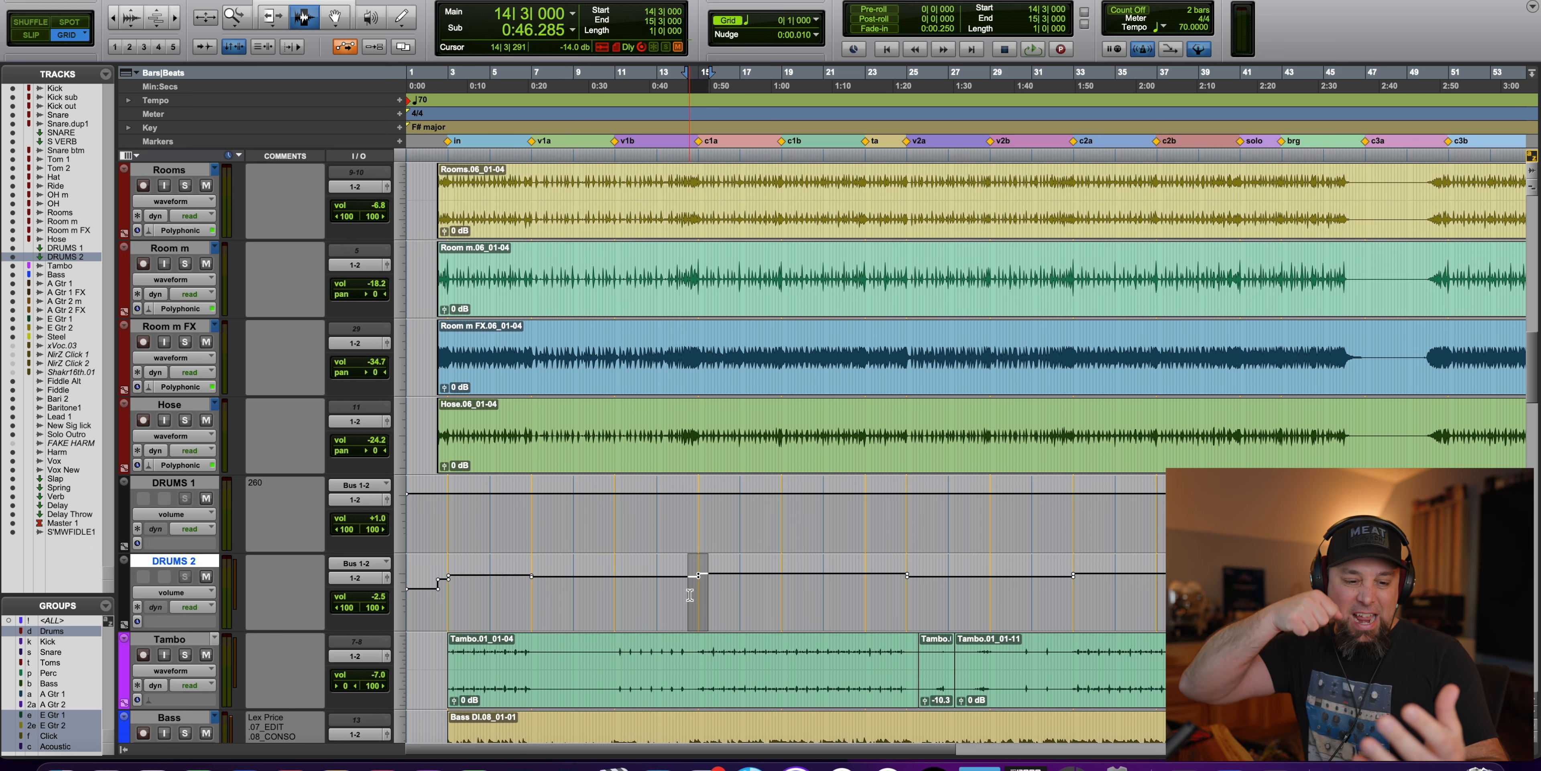
Step: Bring the Vox New track into view and highlight its volume automation from 4|1|000 to 22|4|000
{"action": "scroll", "coordinate": [735, 358], "scroll_direction": "down", "scroll_amount": 15}
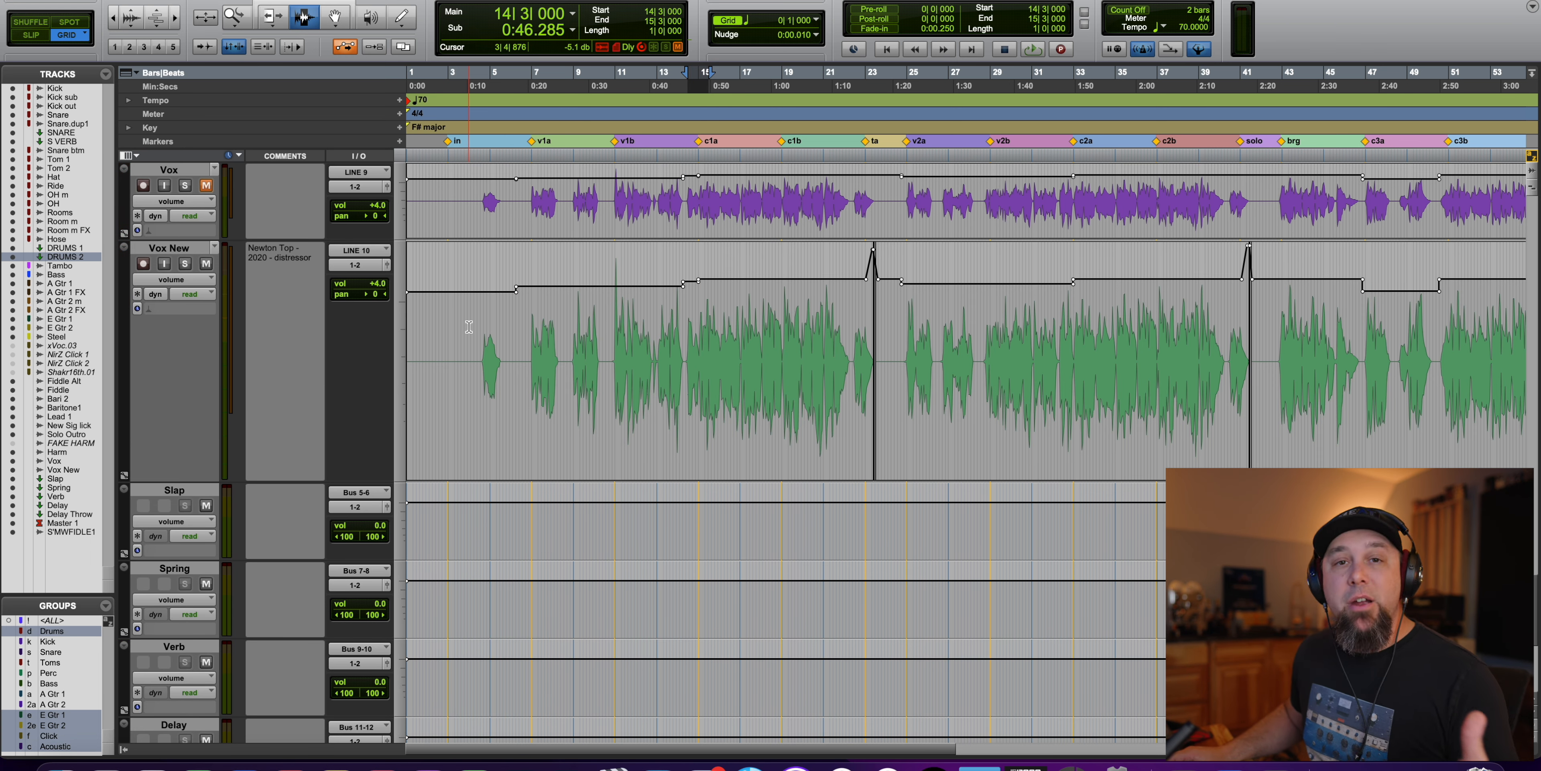
{"action": "left_click_drag", "start_coordinate": [472, 324], "coordinate": [860, 317]}
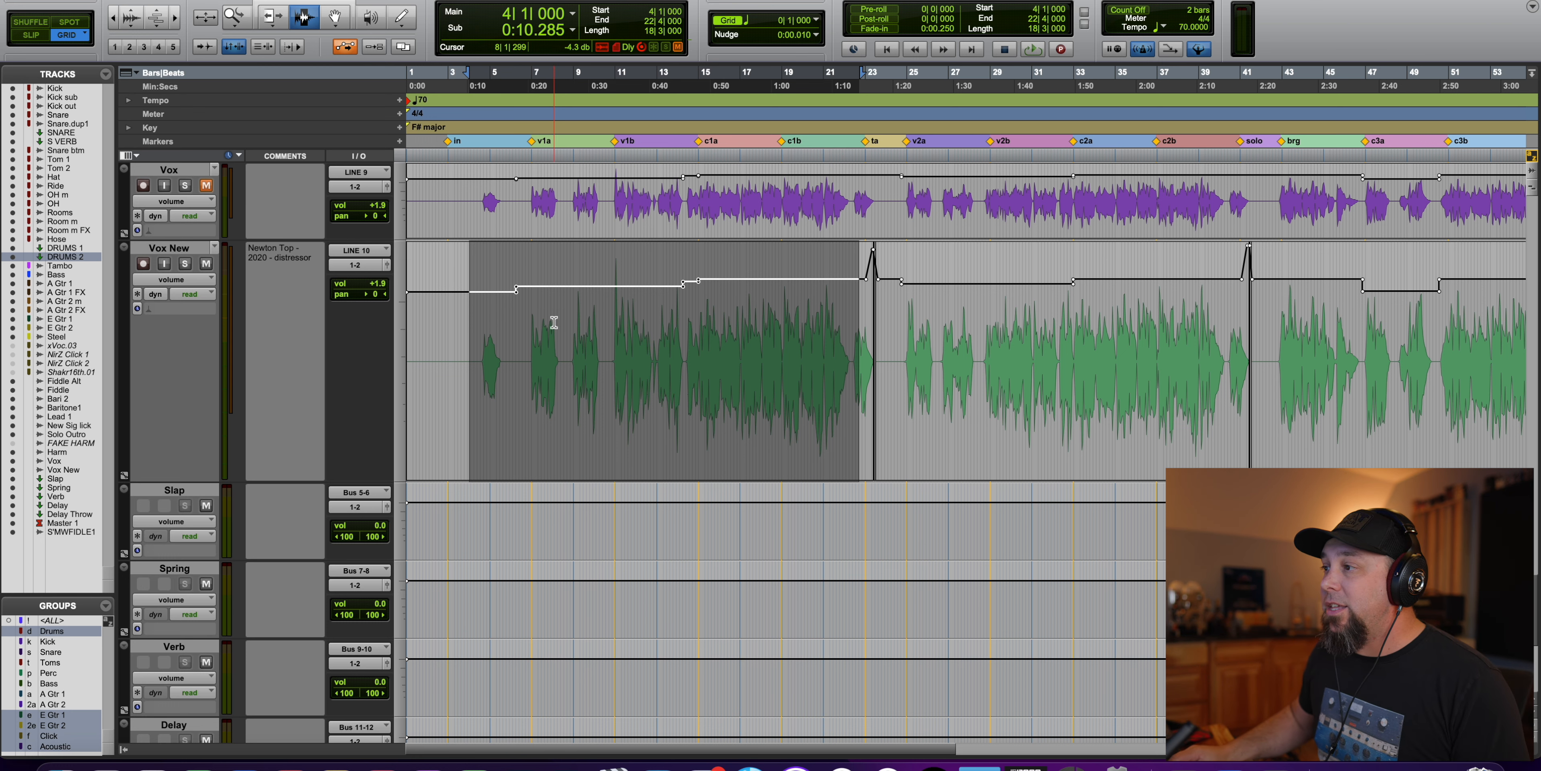
Step: Play short passages from v1a at 7|1|000 and c1a at 15|1|000 to compare the vocal levels
{"action": "left_click", "coordinate": [533, 321]}
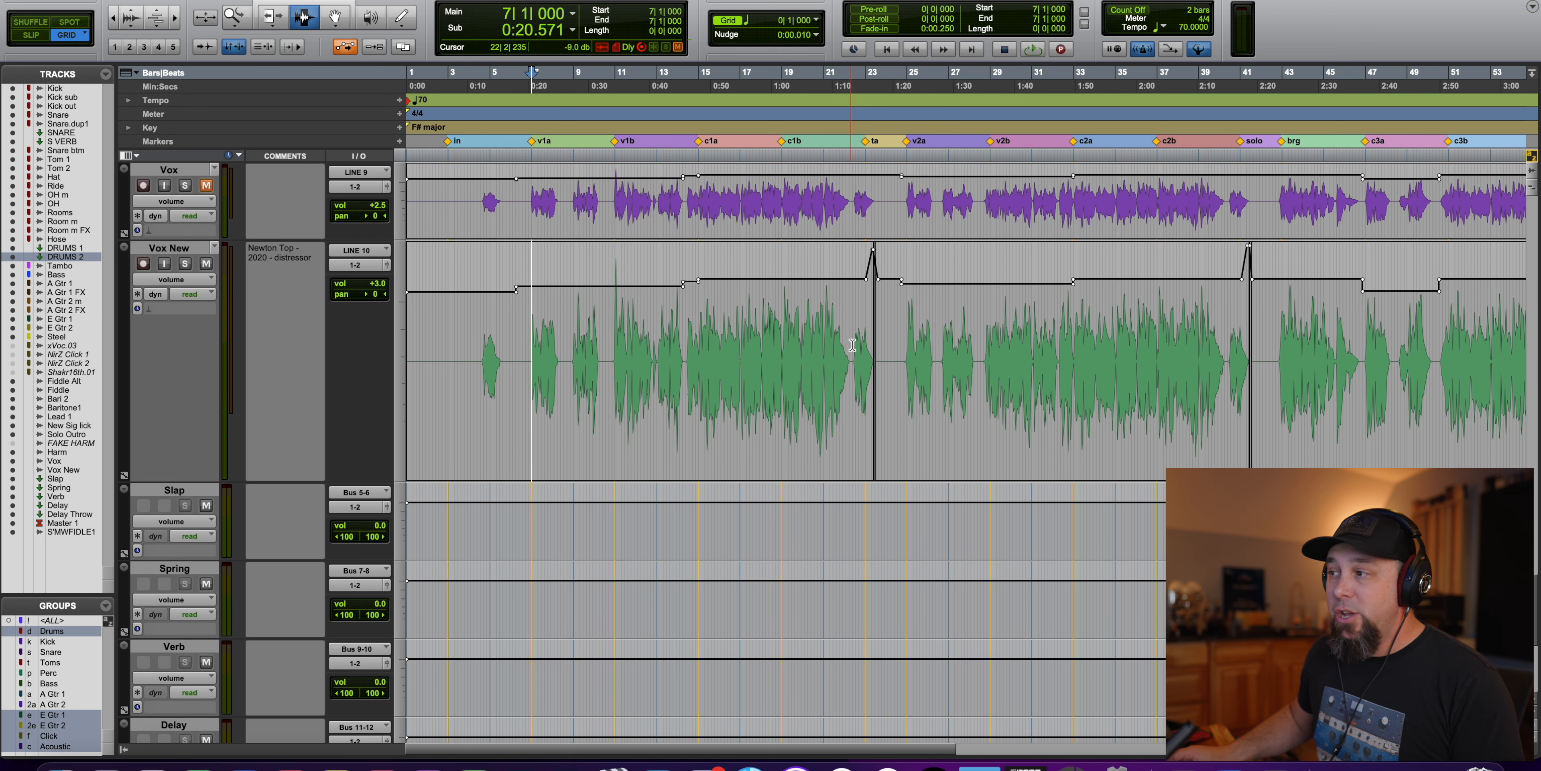
{"action": "key", "text": "space"}
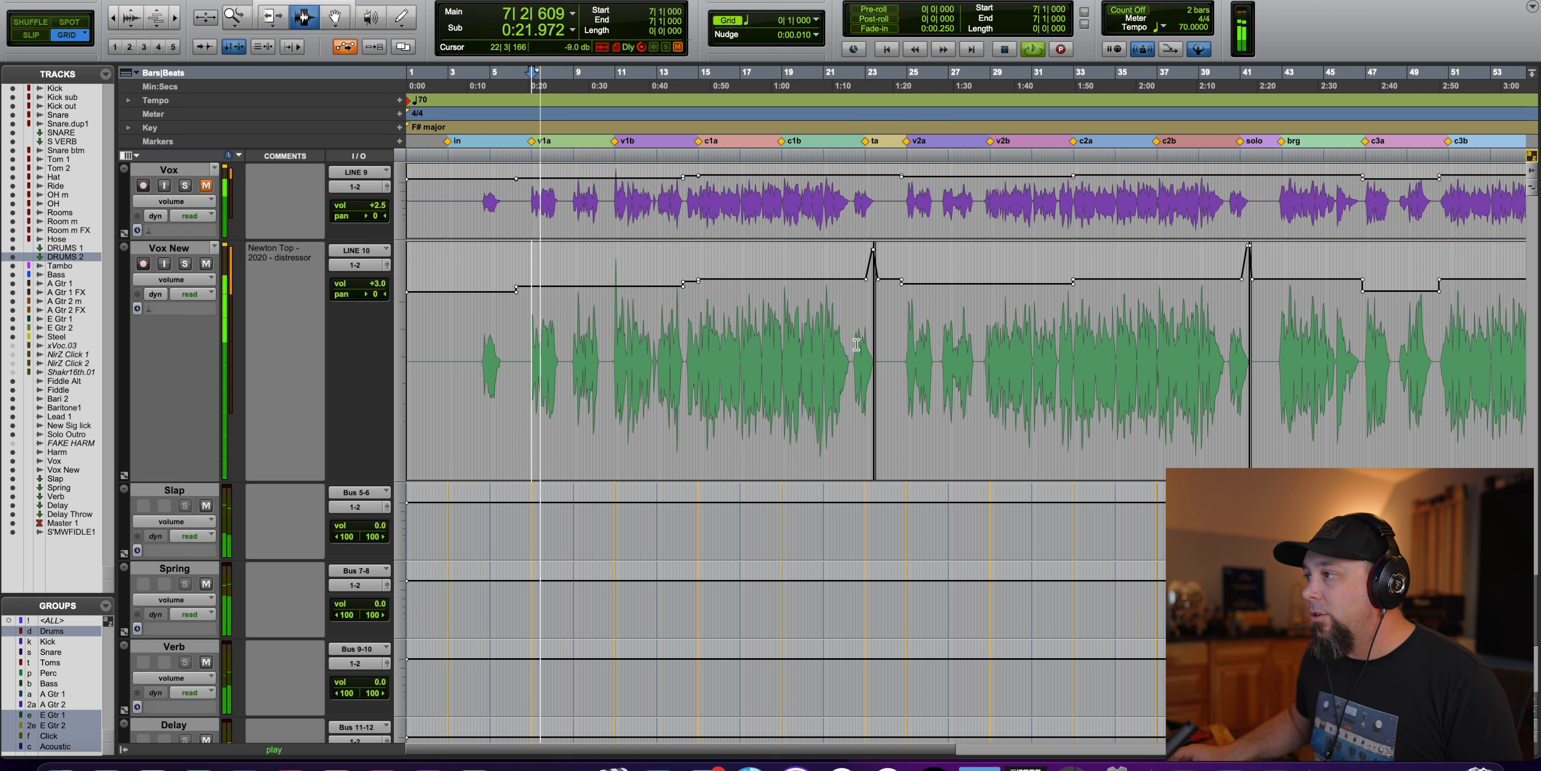
{"action": "key", "text": "space"}
{"action": "left_click", "coordinate": [697, 463]}
{"action": "key", "text": "space"}
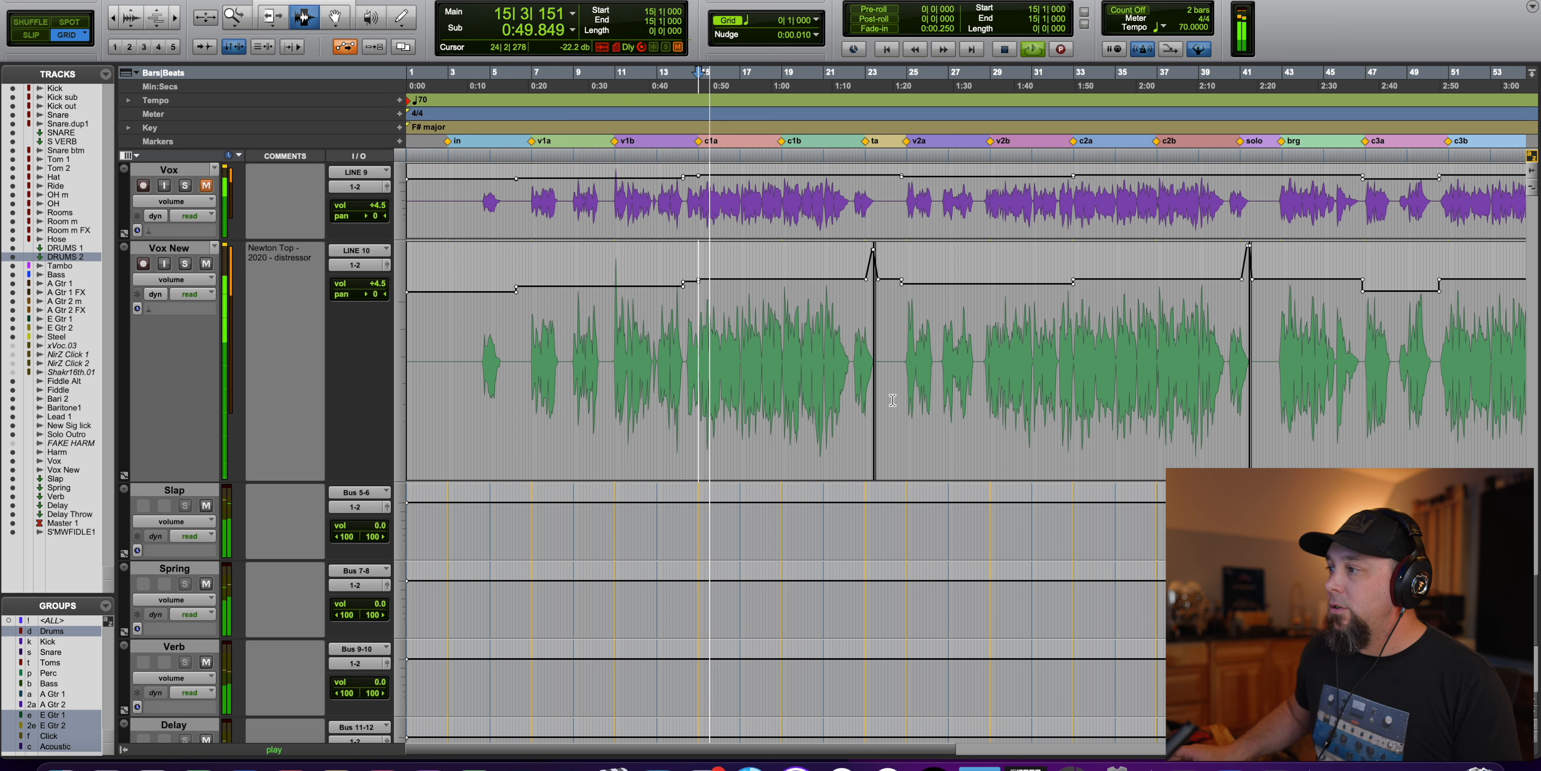
{"action": "key", "text": "space"}
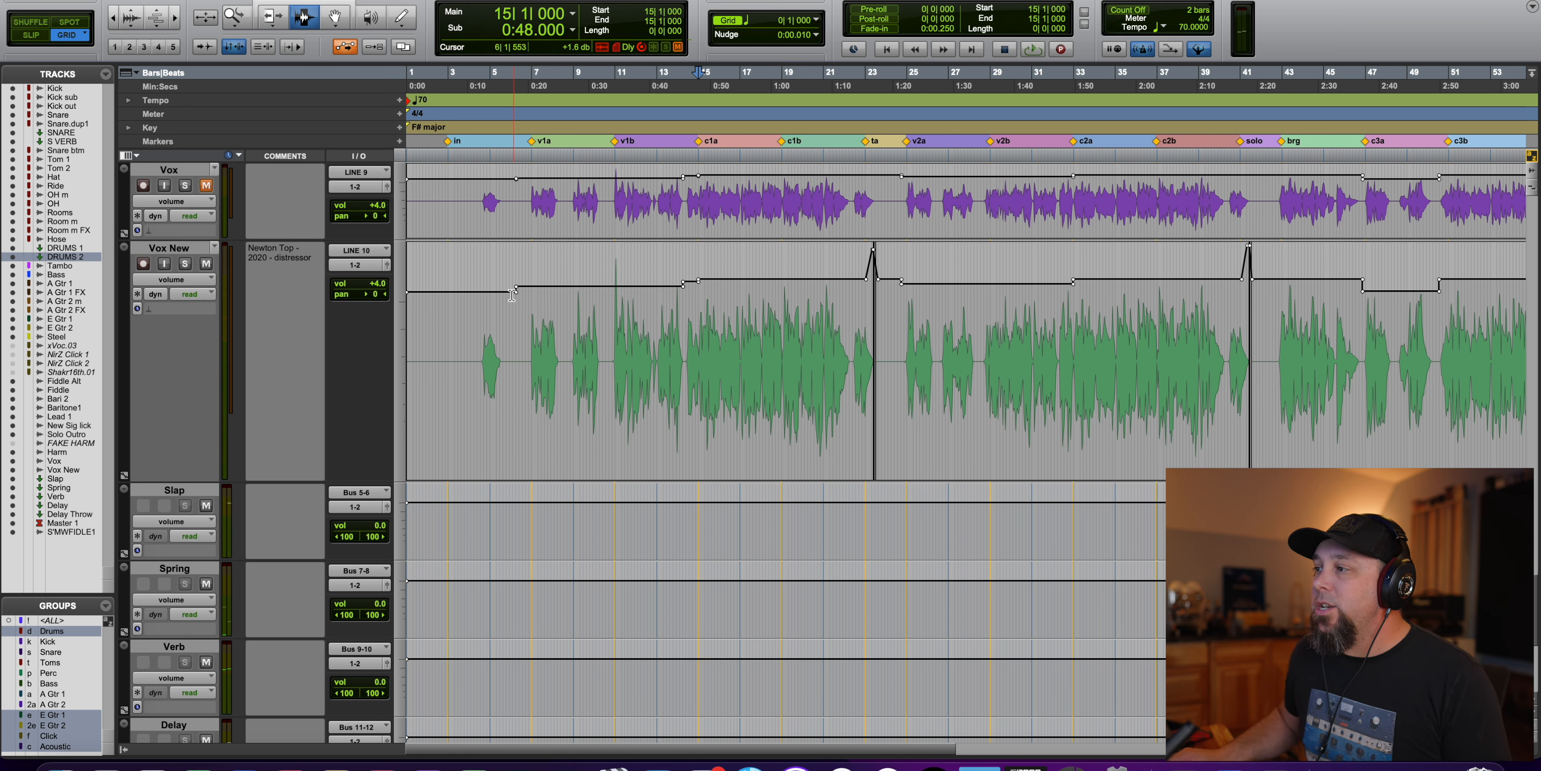
Step: Highlight the Vox New volume automation across the first verse and its level changes before v1a and c1a
{"action": "left_click_drag", "start_coordinate": [511, 295], "coordinate": [687, 298]}
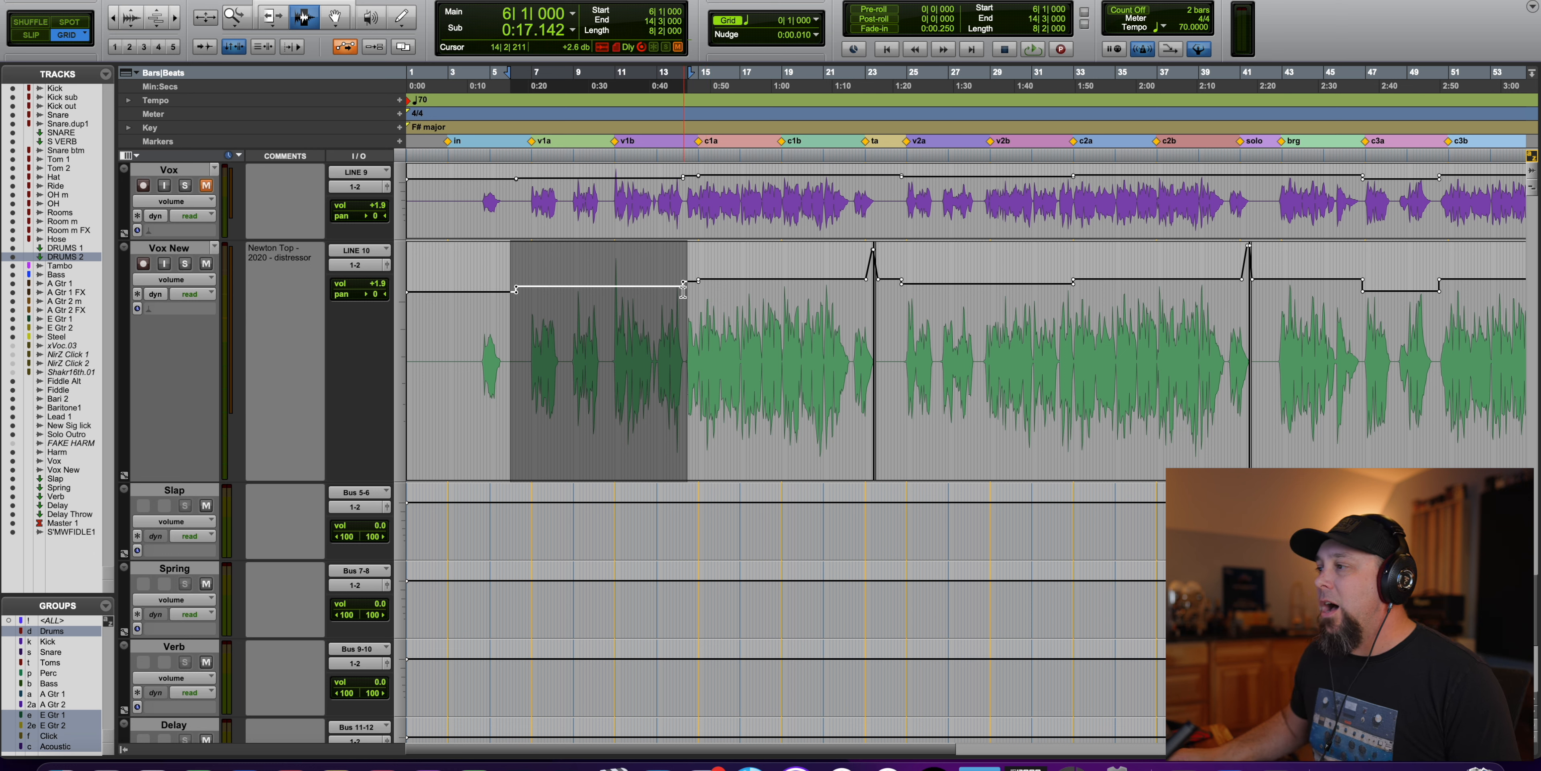
{"action": "left_click", "coordinate": [519, 310]}
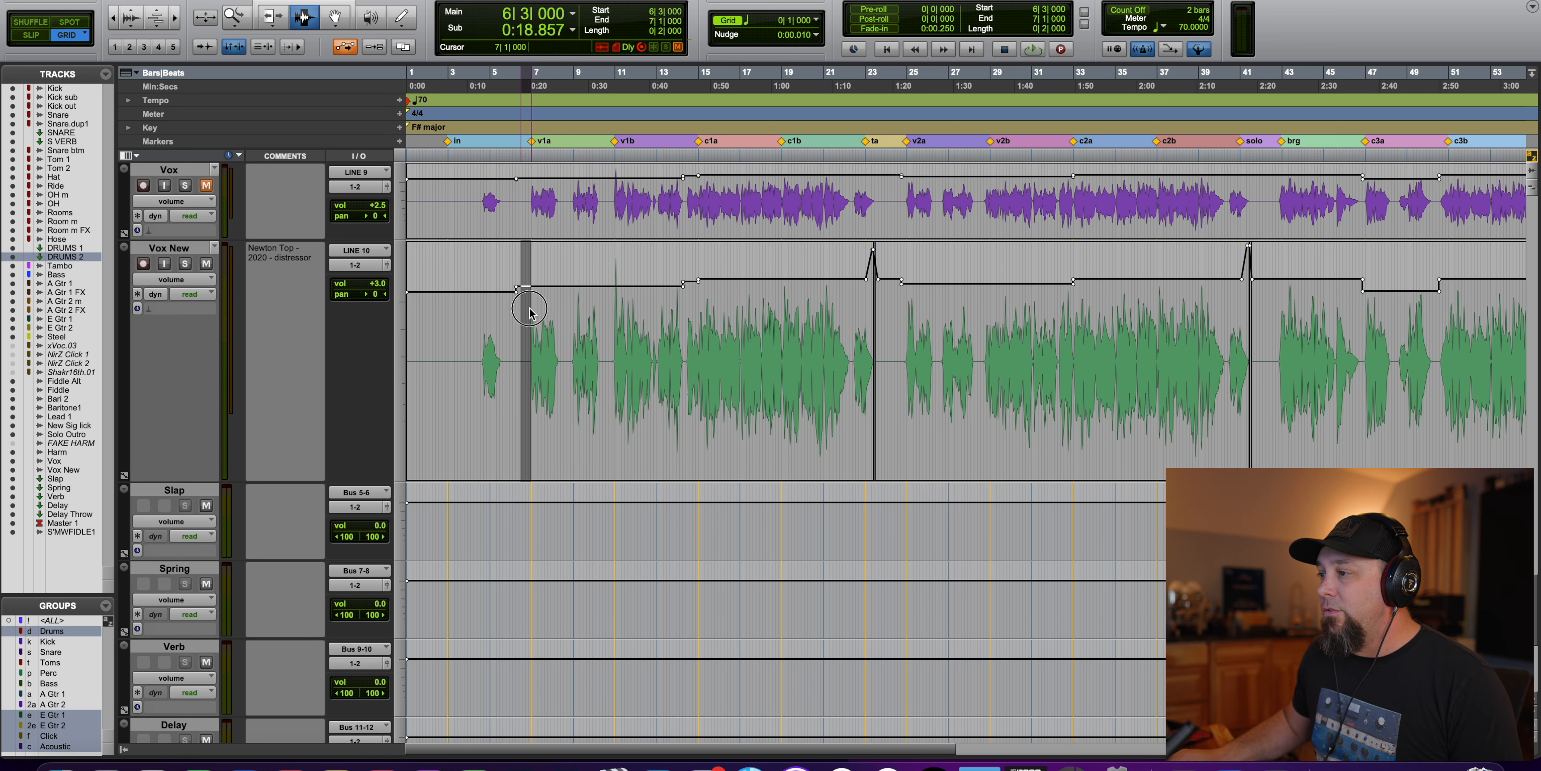
{"action": "left_click_drag", "start_coordinate": [474, 323], "coordinate": [699, 310]}
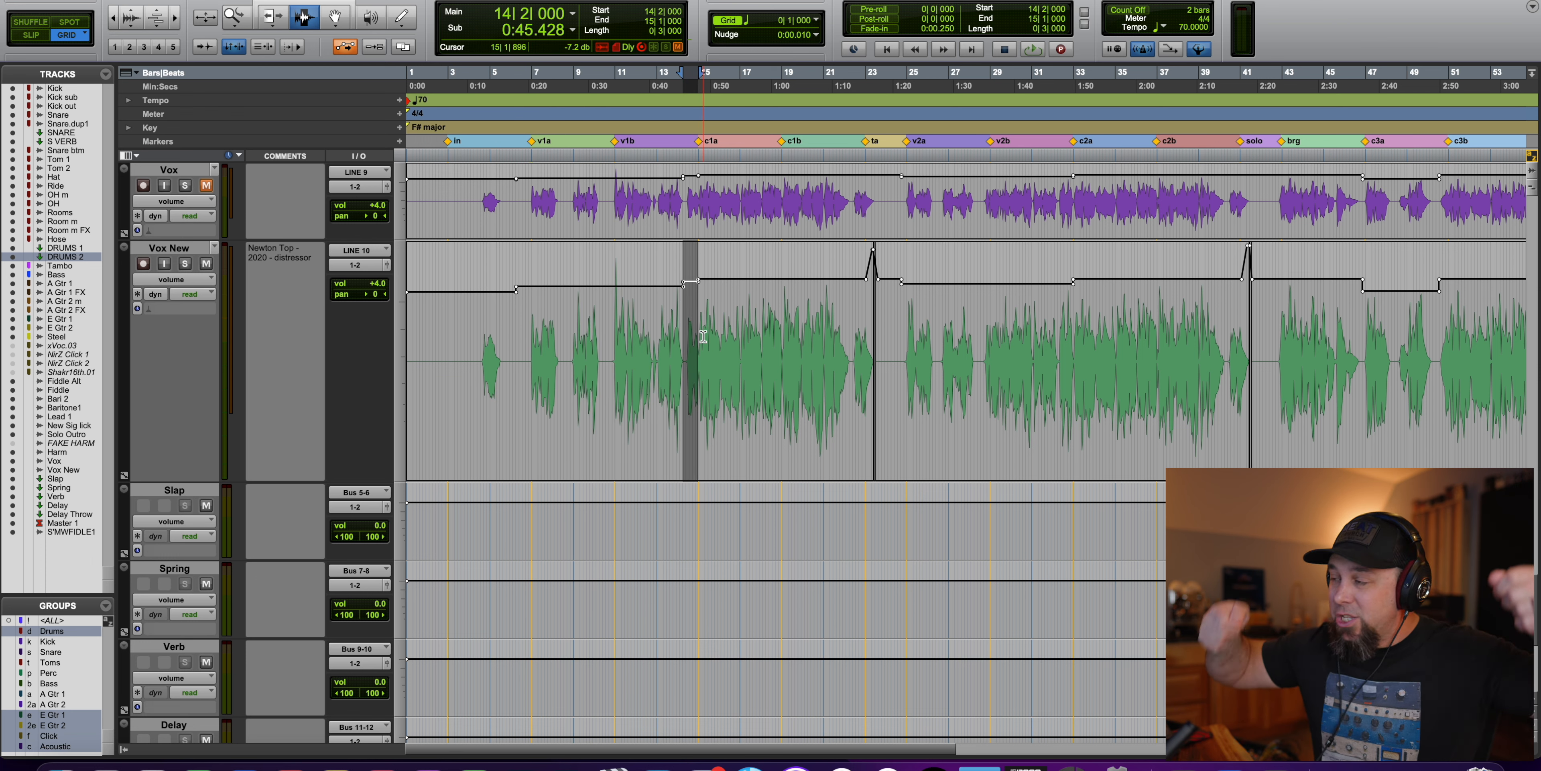
Step: Play the vocal's transition into the chorus starting from 13|3|000
{"action": "left_click", "coordinate": [668, 338]}
{"action": "key", "text": "space"}
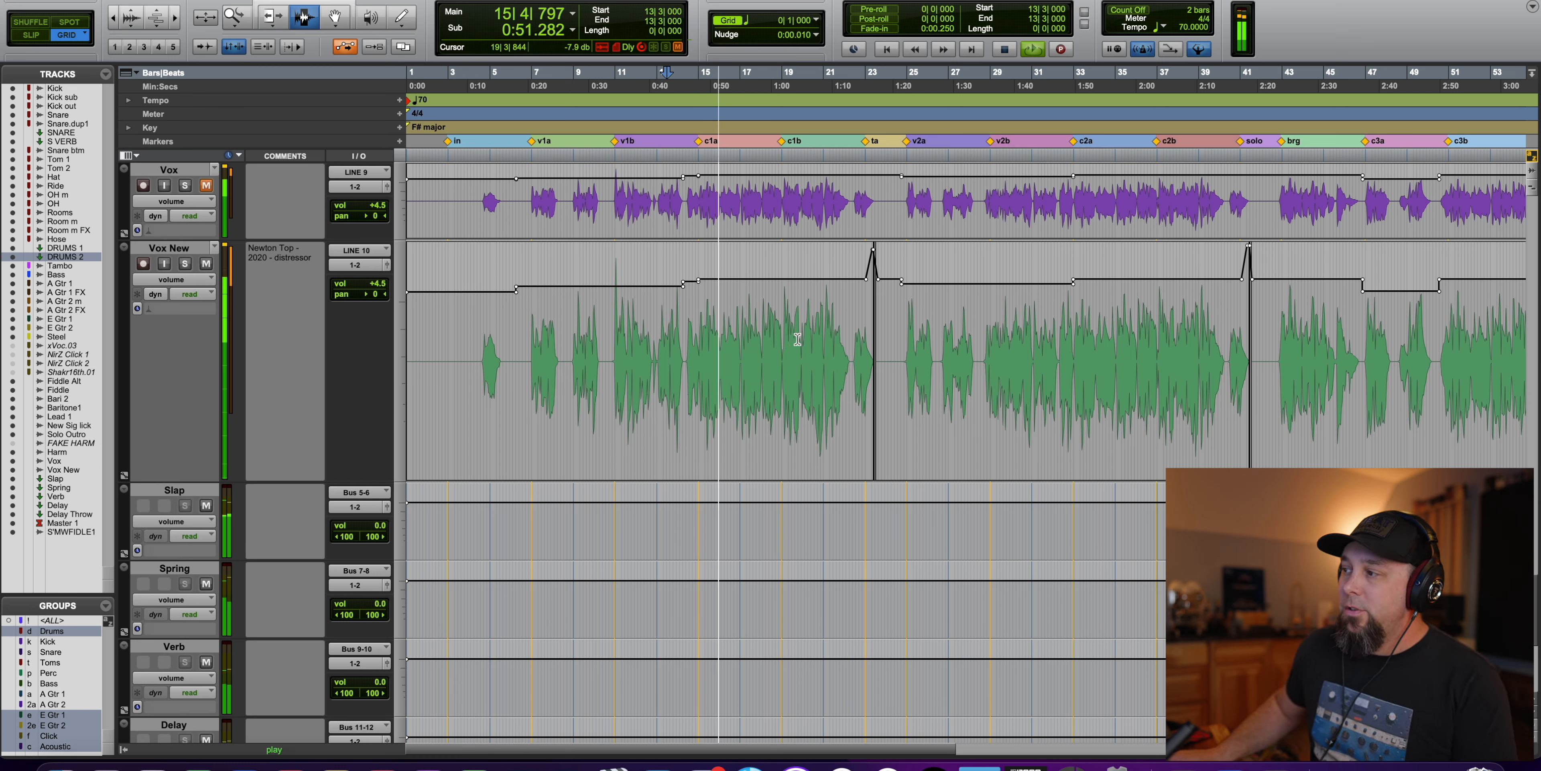
{"action": "key", "text": "space"}
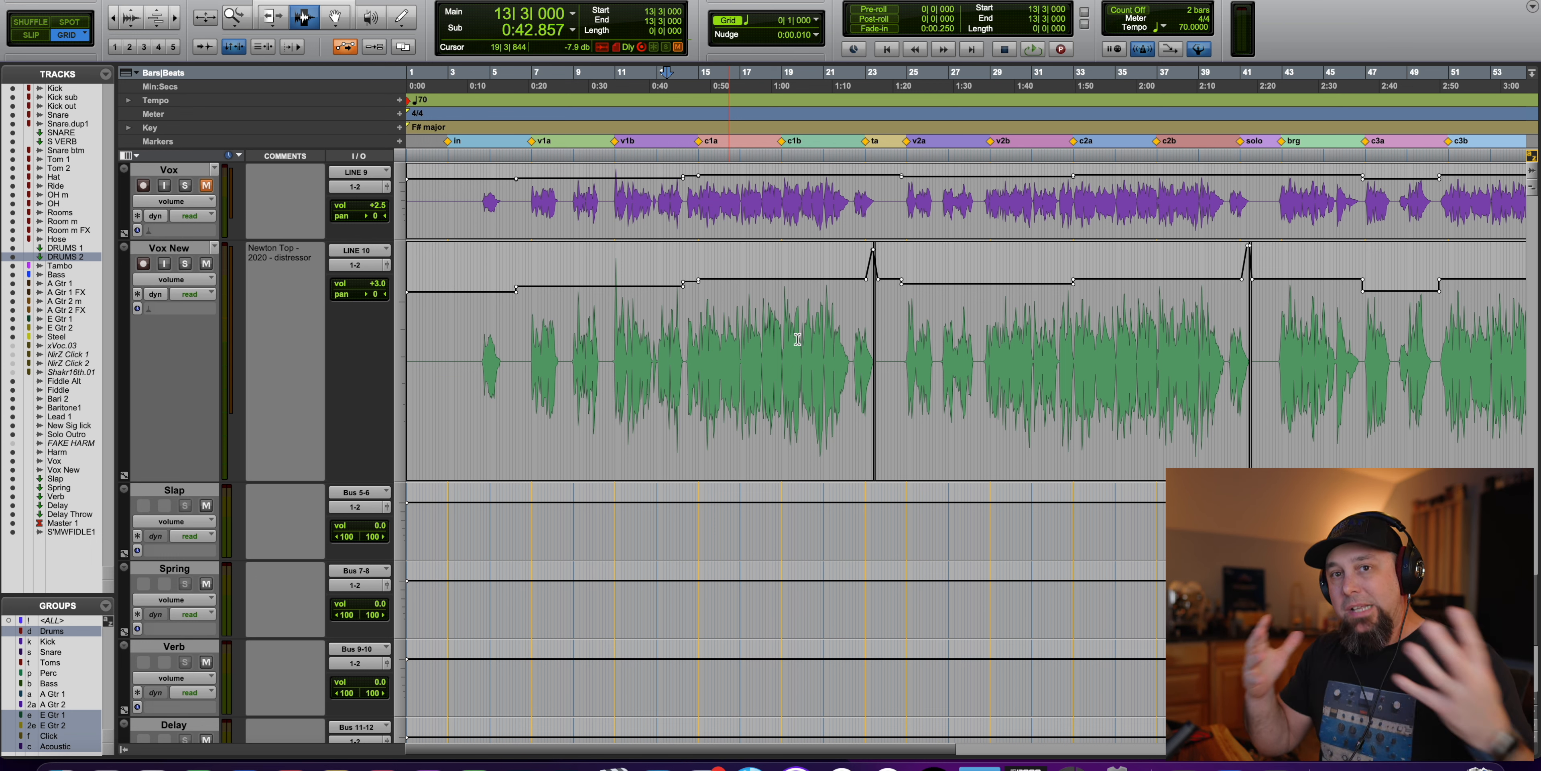
Step: Zoom in on the Vox New volume peak just after the ta marker and place the edit cursor at 22|1|000
{"action": "scroll", "coordinate": [797, 339], "scroll_direction": "right", "scroll_amount": 4}
{"action": "left_click", "coordinate": [779, 299]}
{"action": "left_click", "coordinate": [175, 18]}
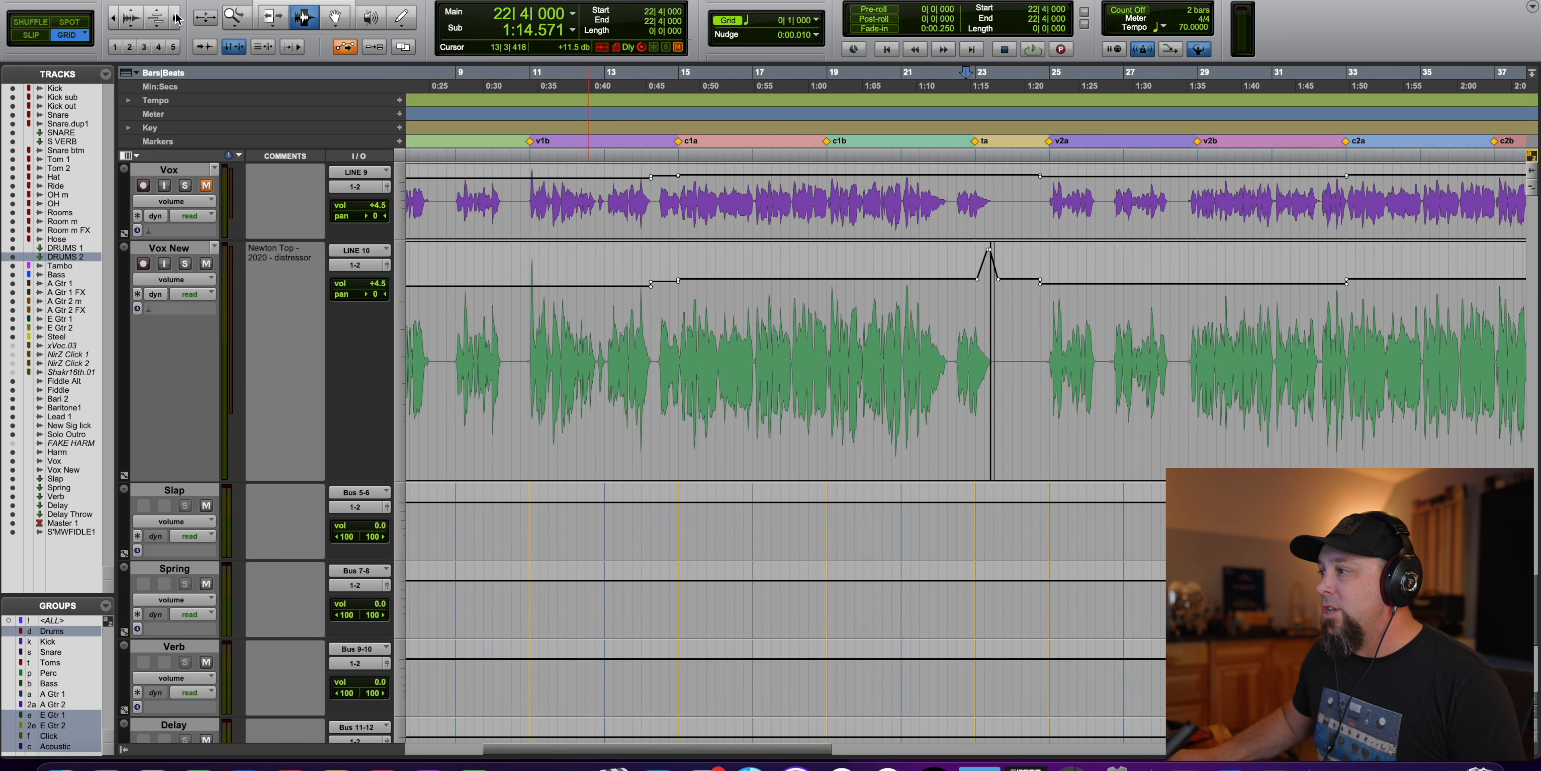
{"action": "left_click", "coordinate": [177, 18]}
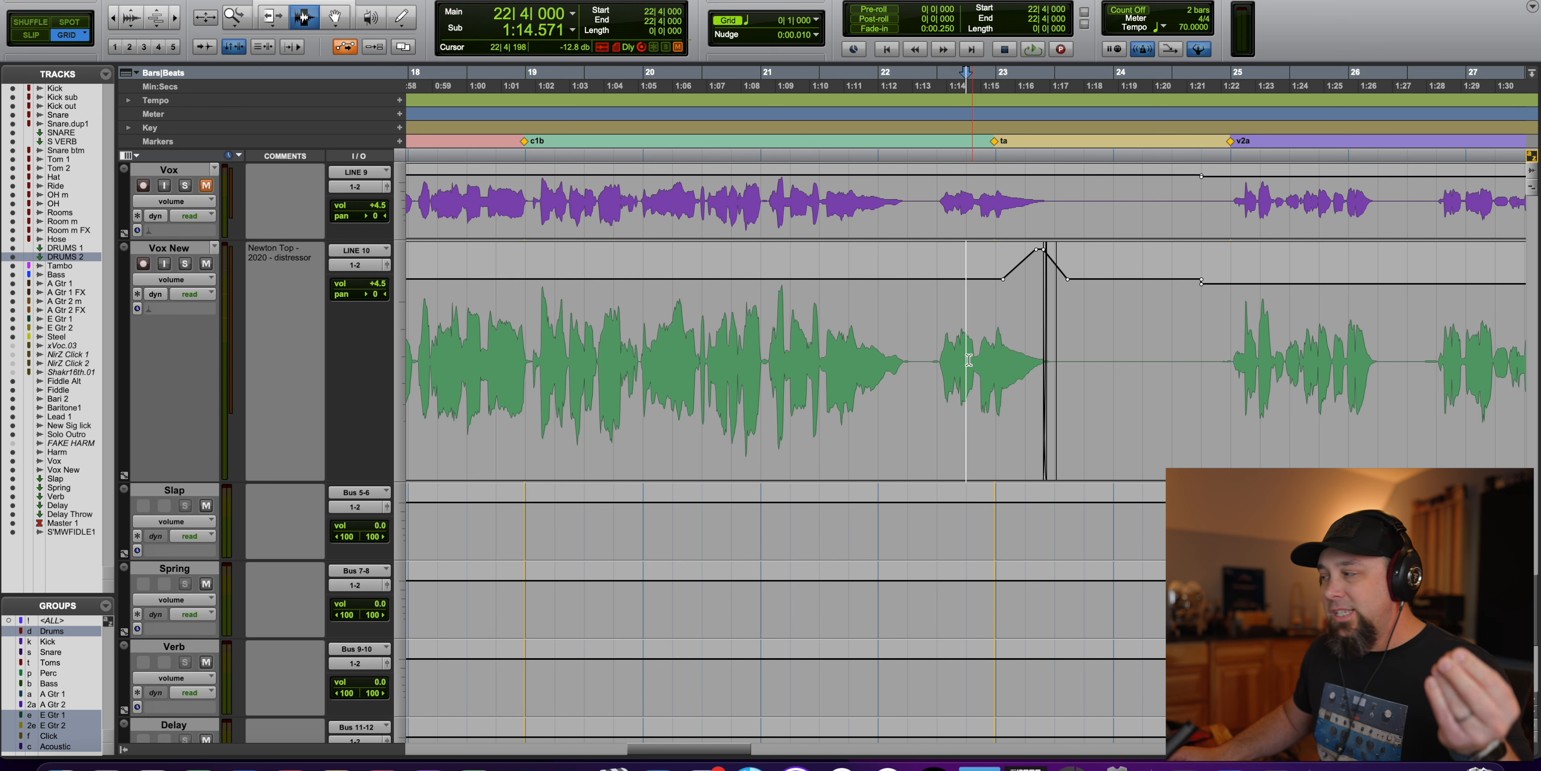
{"action": "left_click", "coordinate": [885, 357]}
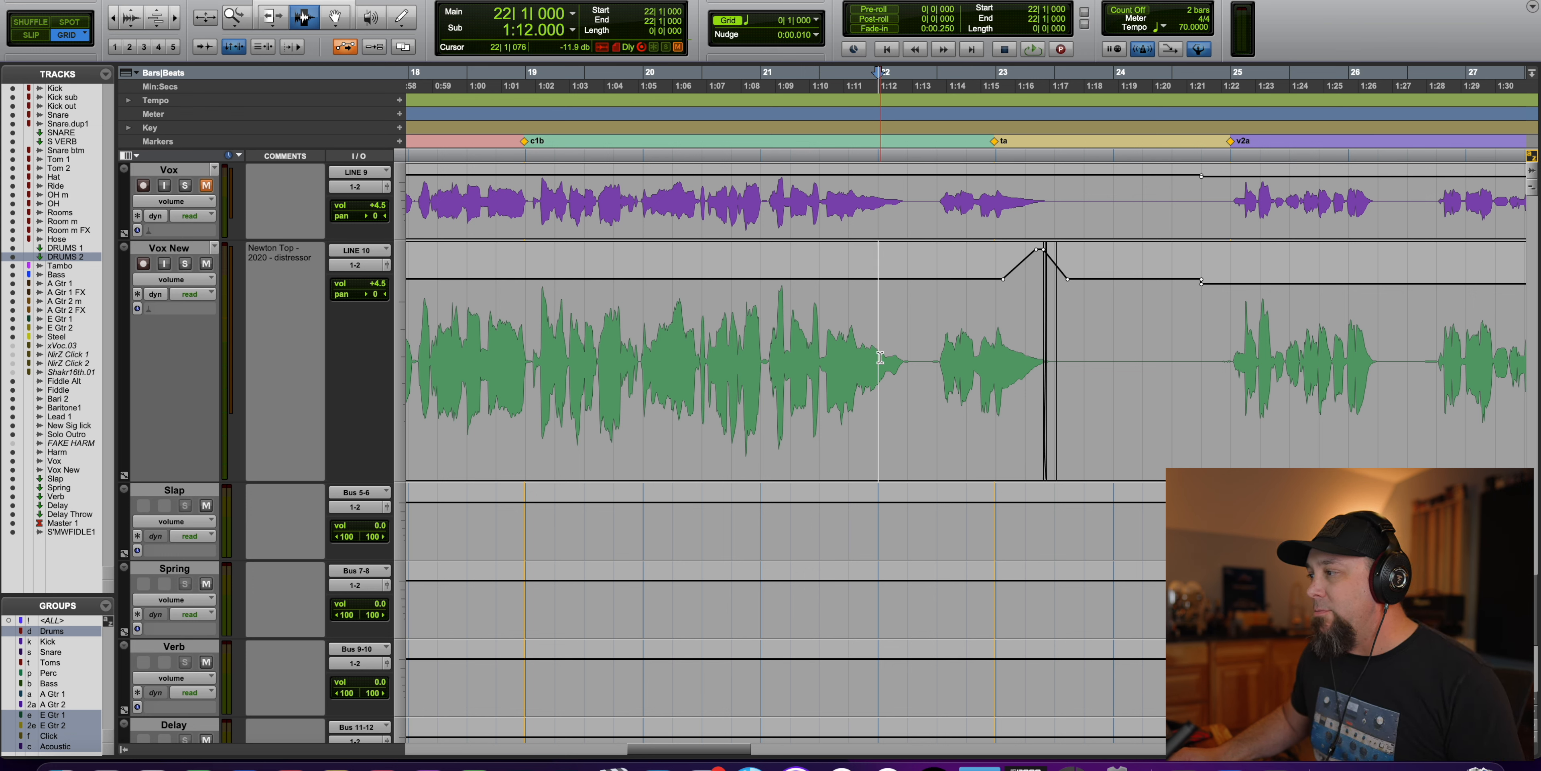
Step: Play the Vox New passage from 21|3|000 through the volume peak just after the ta marker
{"action": "left_click", "coordinate": [820, 362]}
{"action": "key", "text": "space"}
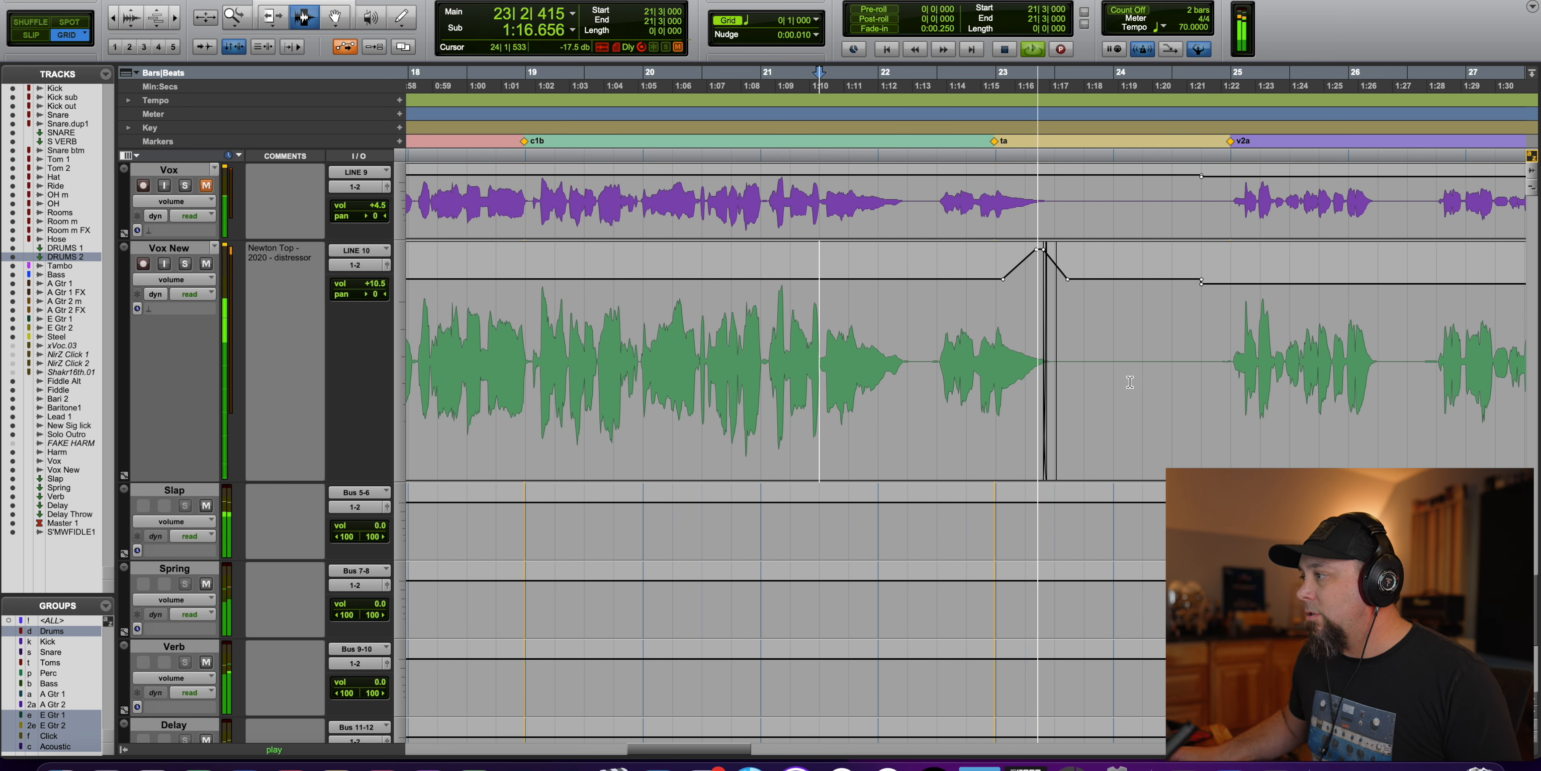
{"action": "key", "text": "space"}
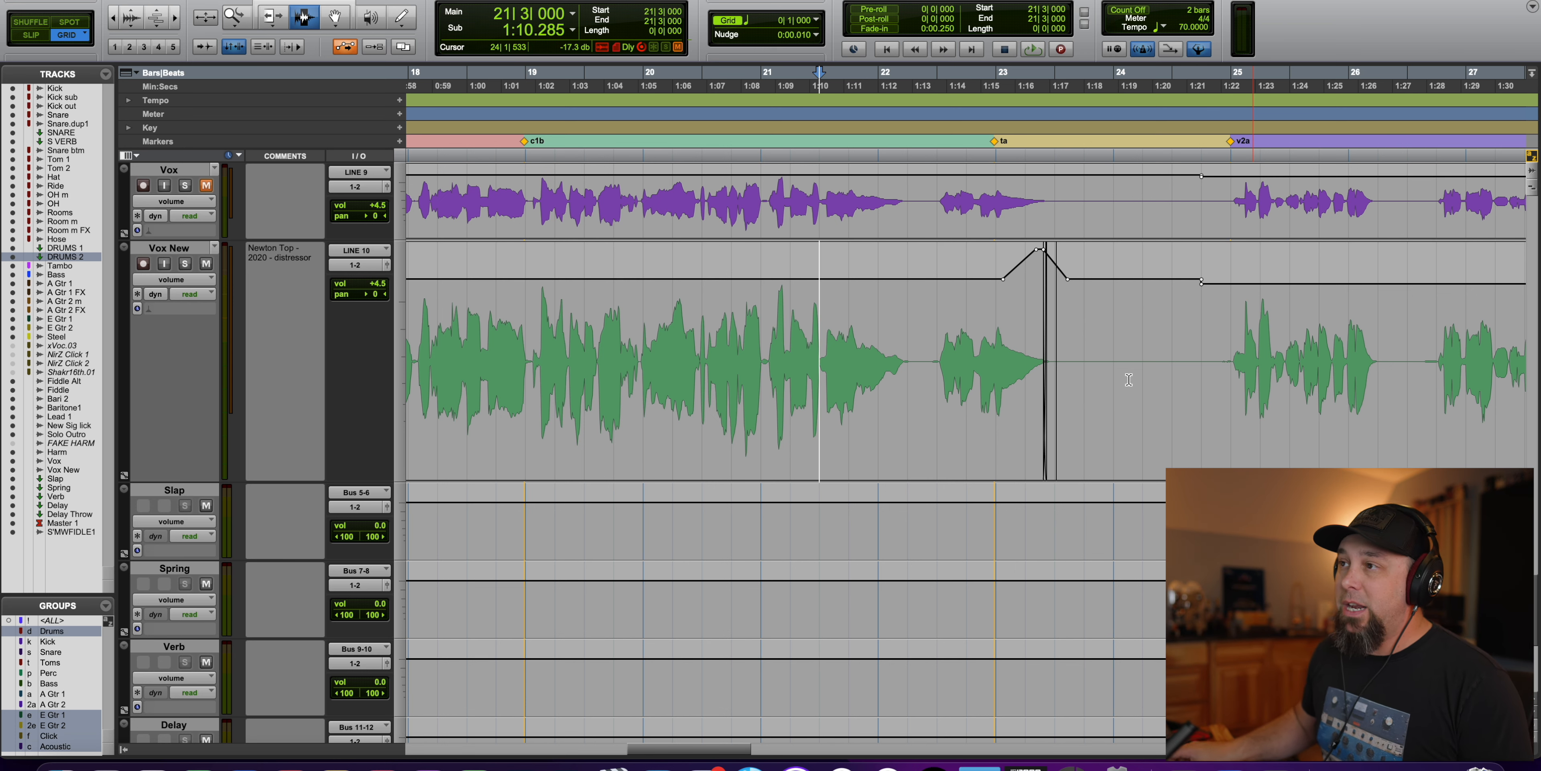
Step: Play the mix from 49|3|000 to hear the Lead 1 send C level boost near the c3b marker
{"action": "left_click", "coordinate": [112, 17]}
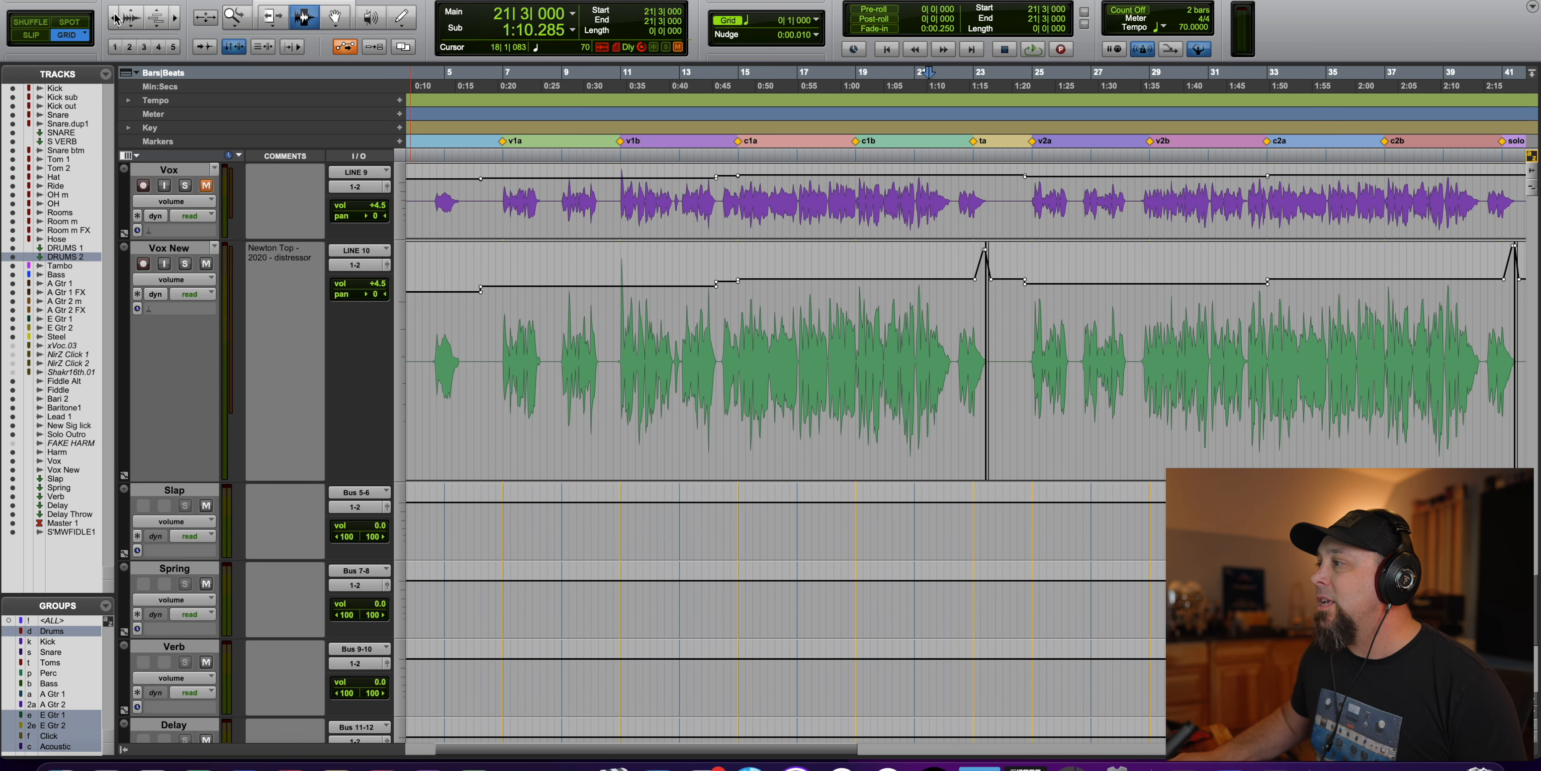
{"action": "scroll", "coordinate": [852, 384], "scroll_direction": "up", "scroll_amount": 15}
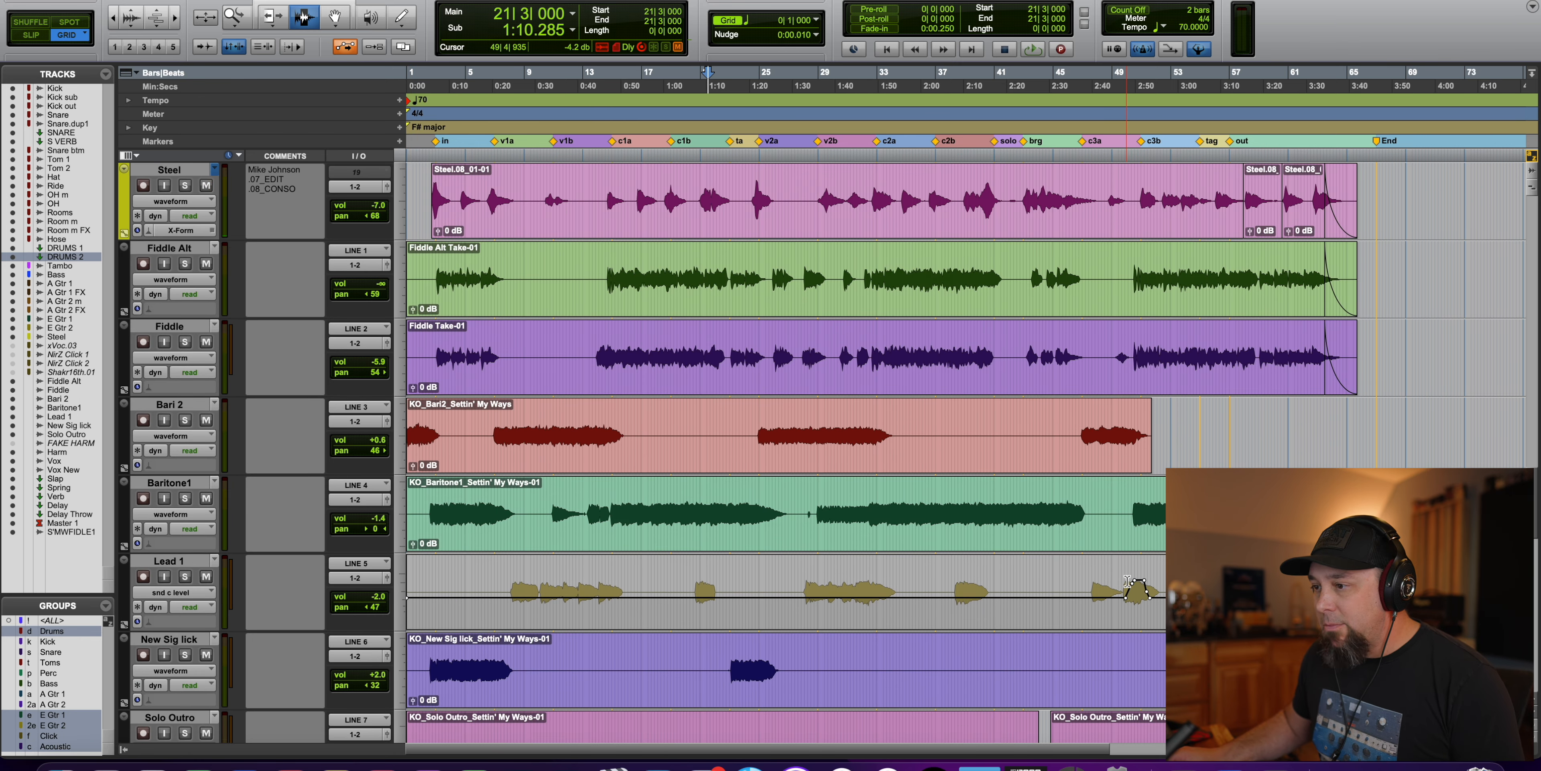
{"action": "left_click", "coordinate": [1127, 599]}
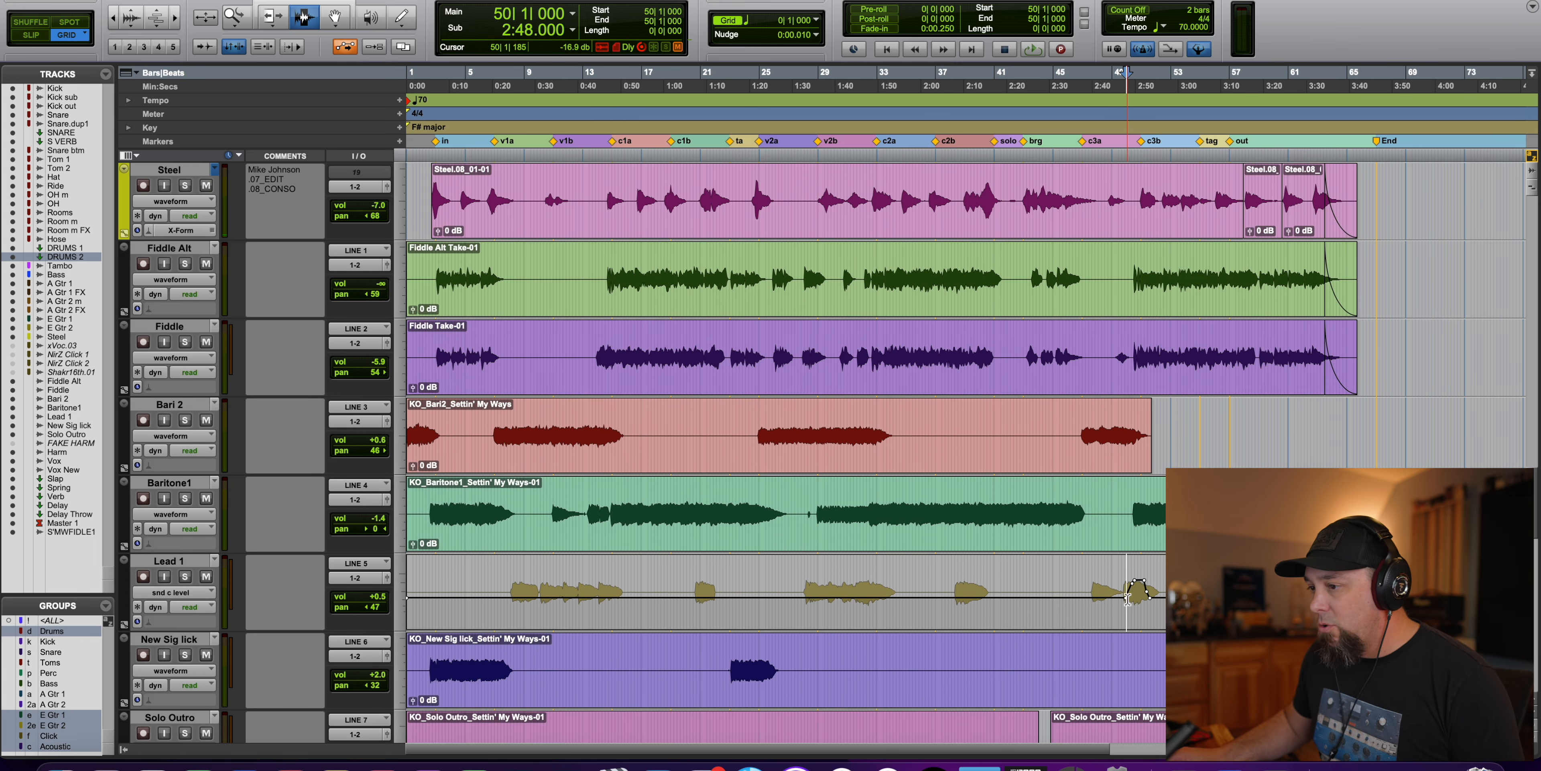
{"action": "left_click", "coordinate": [1116, 600]}
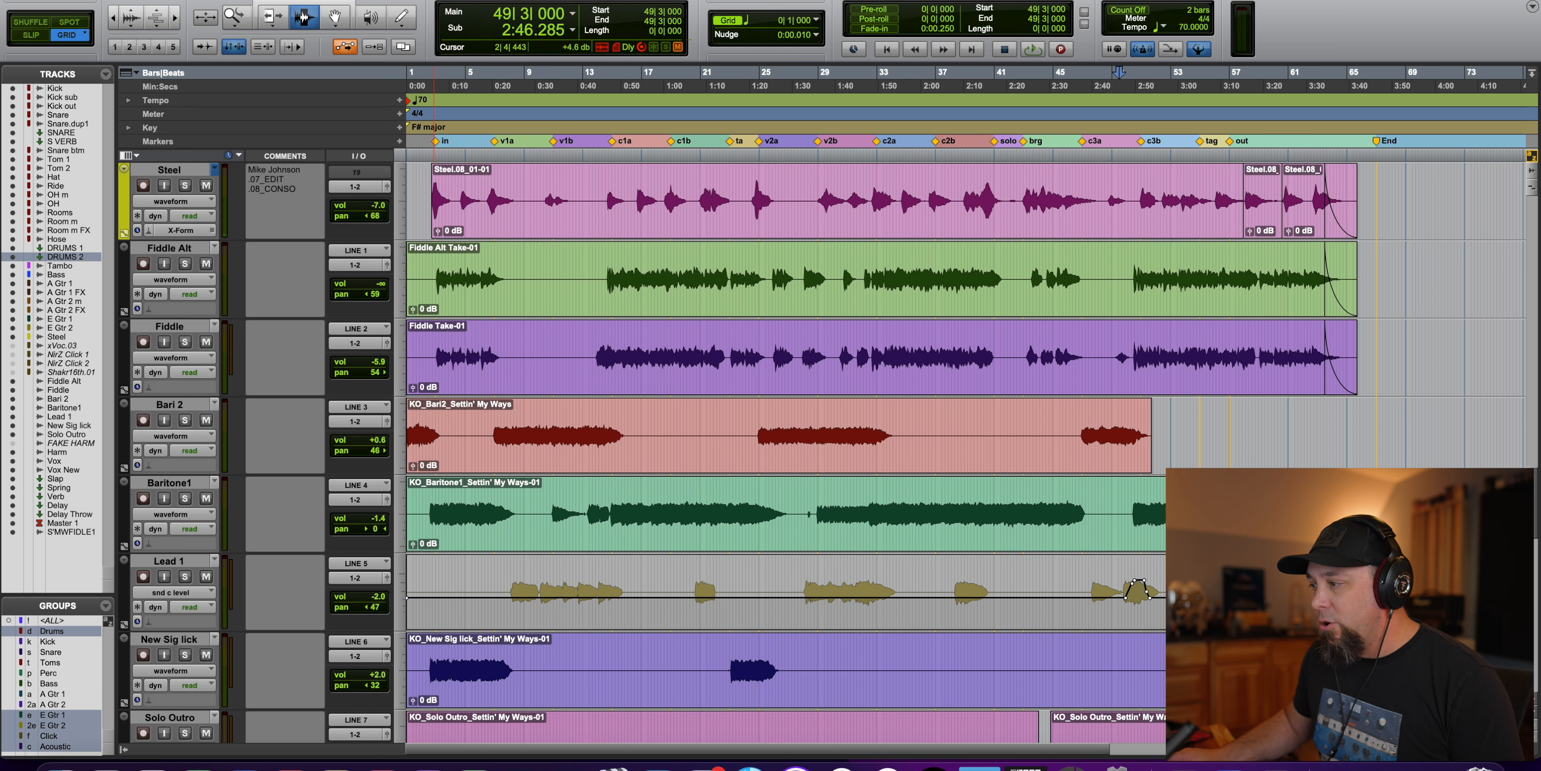
{"action": "key", "text": "space"}
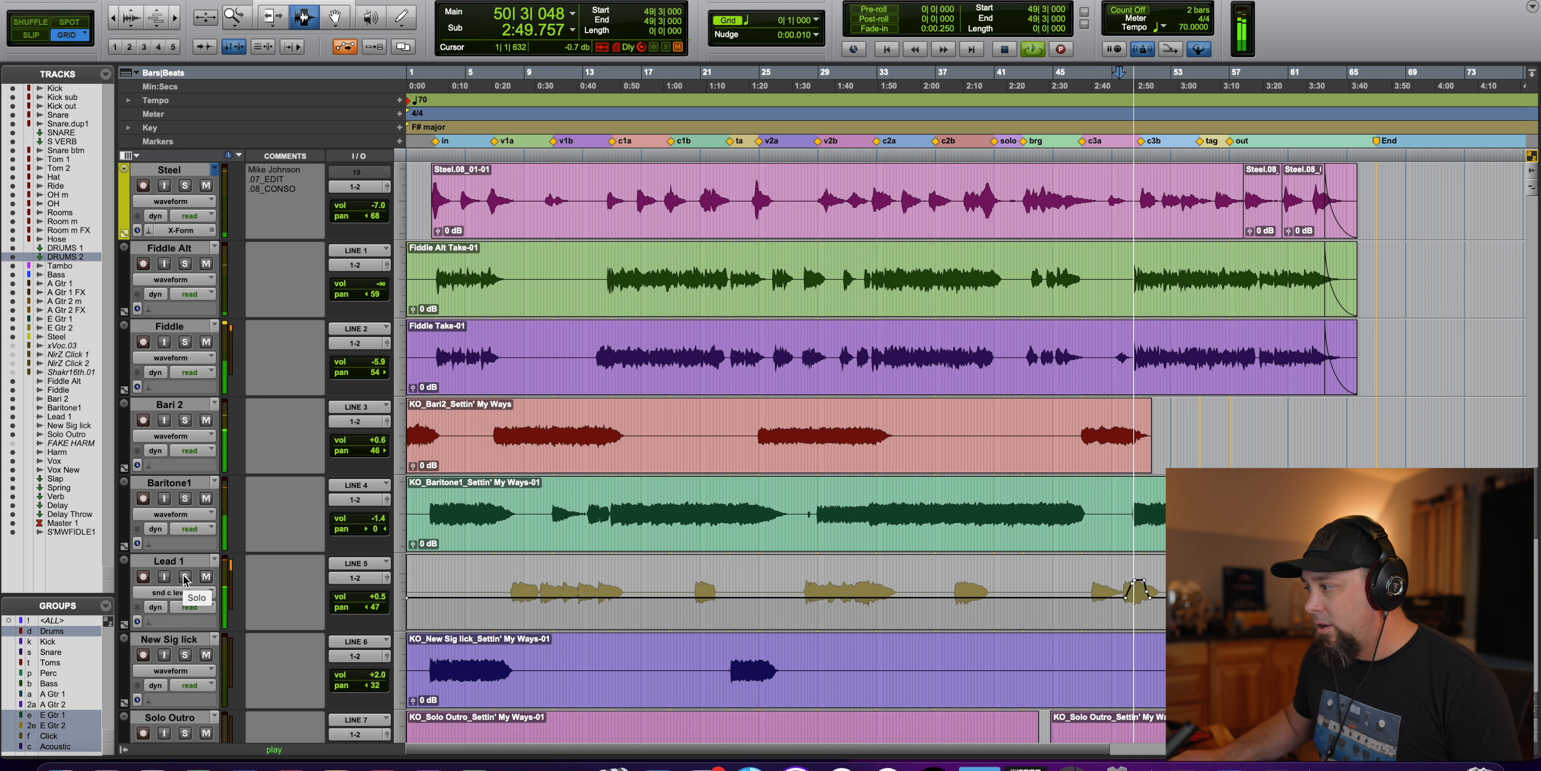
{"action": "key", "text": "space"}
Step: Solo Lead 1, replay its boosted send passage from 49|3|000, and clear the solo
{"action": "left_click", "coordinate": [185, 576]}
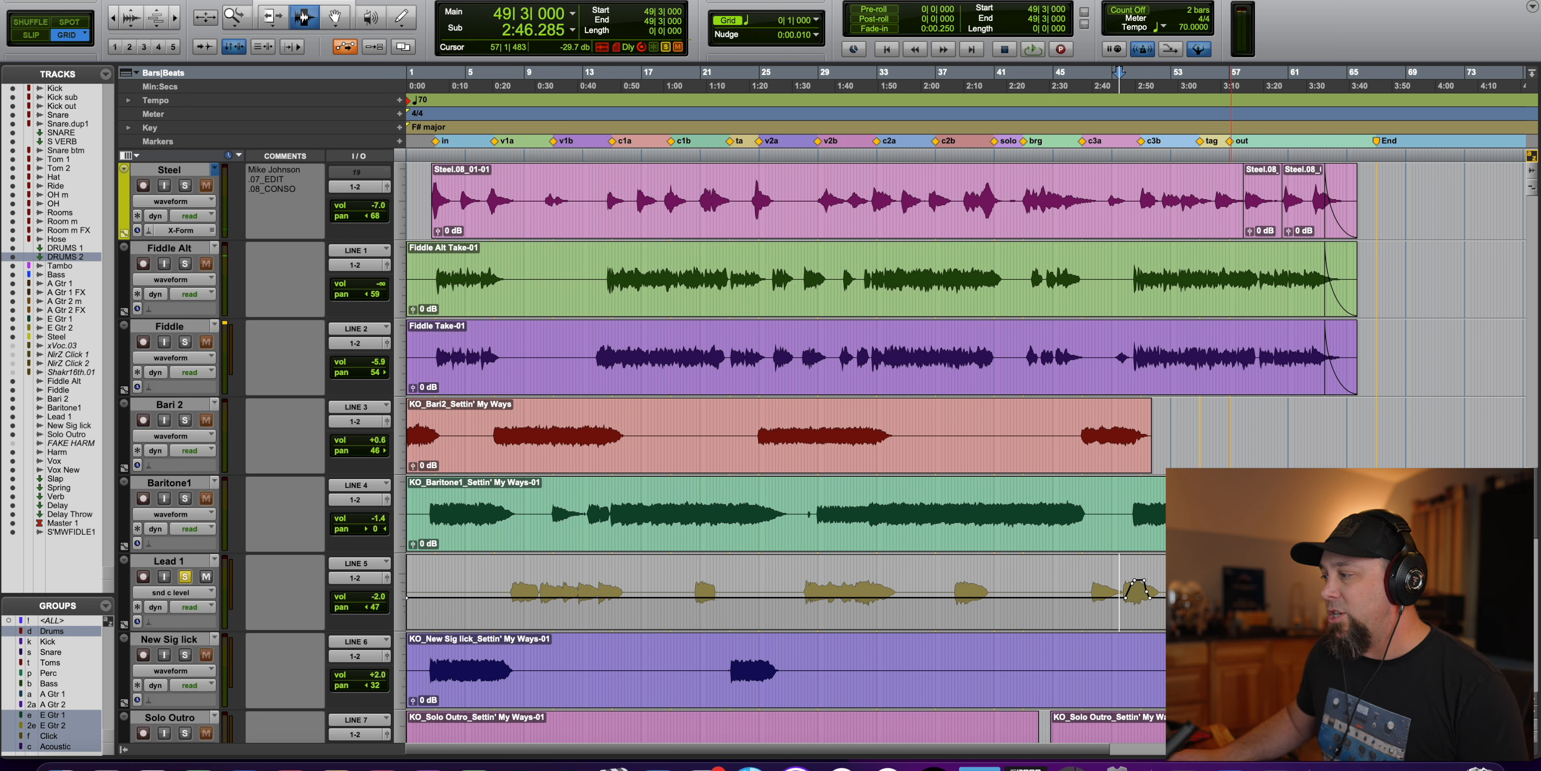
{"action": "key", "text": "space"}
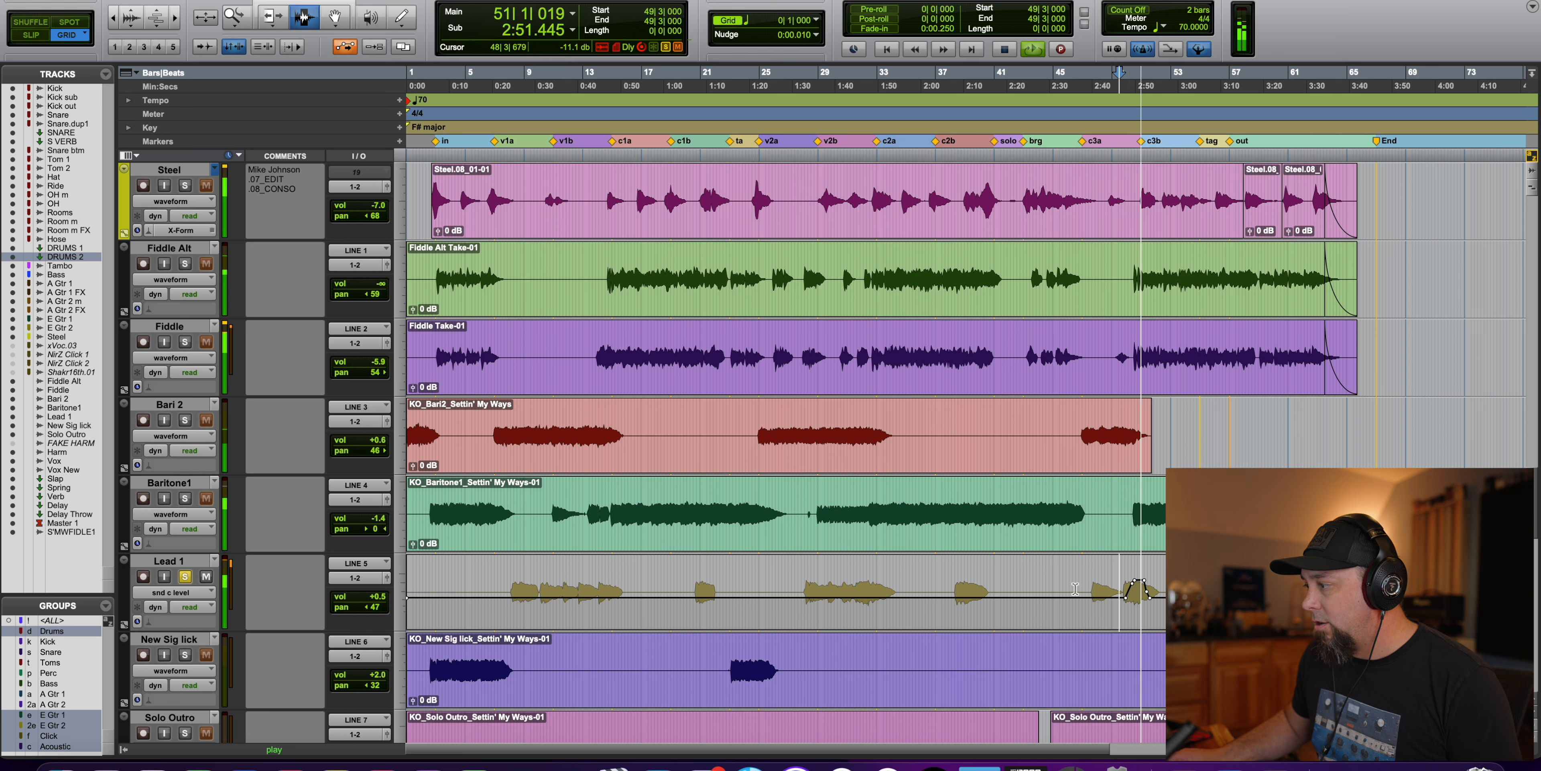
{"action": "key", "text": "space"}
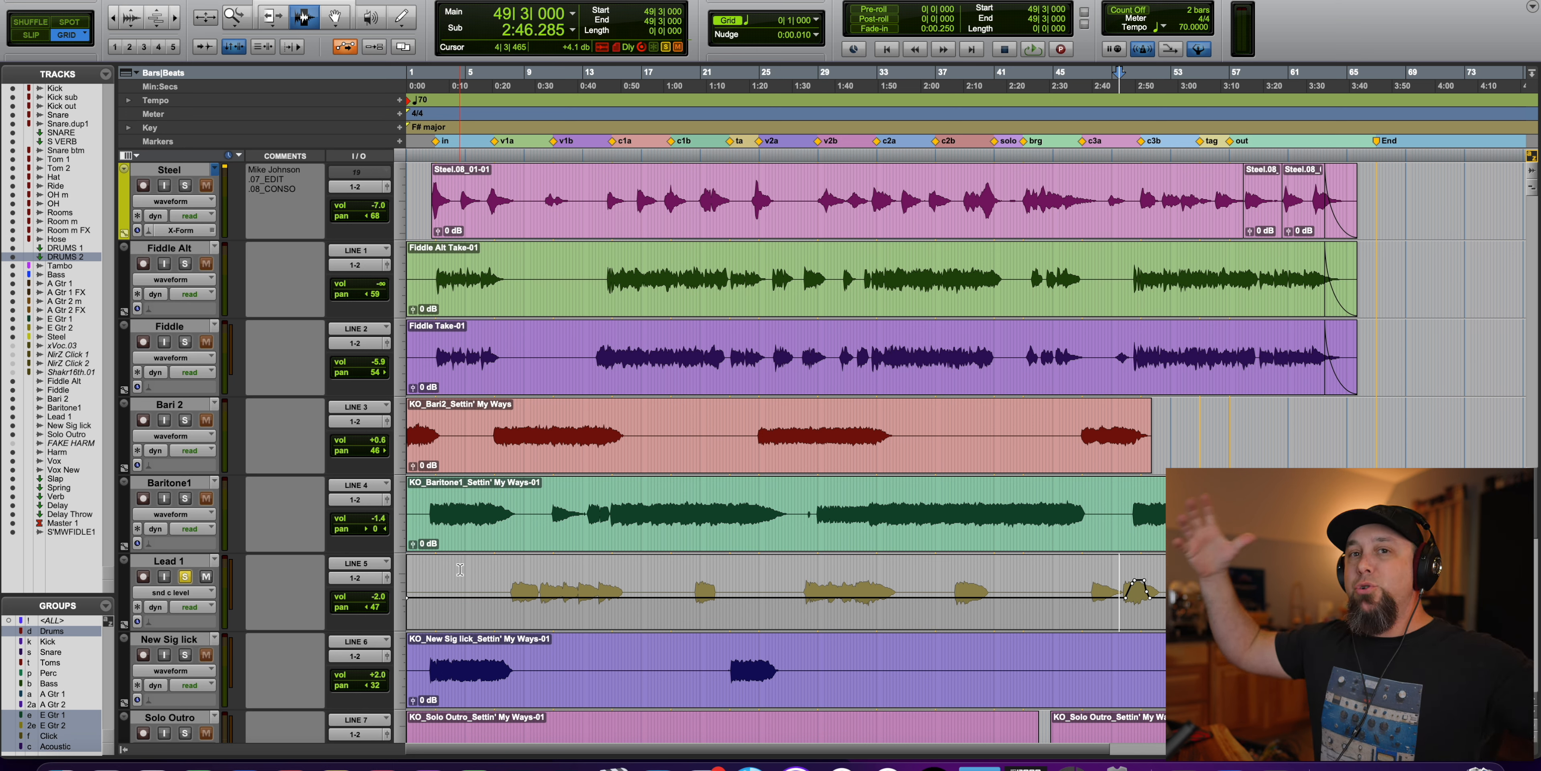
{"action": "left_click", "coordinate": [183, 576]}
Step: Switch the Bass track's display from waveform to volume automation
{"action": "scroll", "coordinate": [1140, 391], "scroll_direction": "up", "scroll_amount": 1}
{"action": "scroll", "coordinate": [1140, 392], "scroll_direction": "right", "scroll_amount": 1}
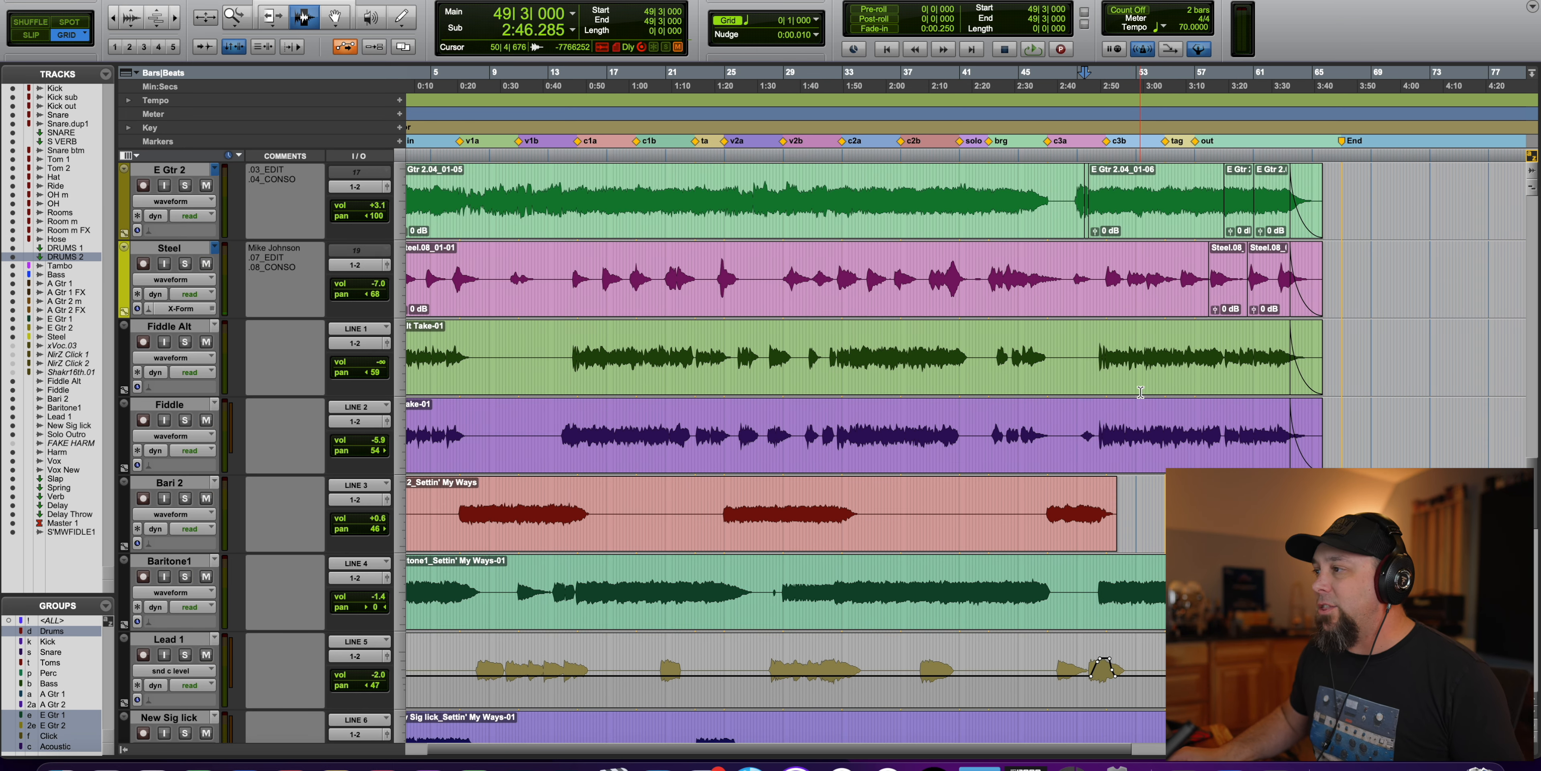
{"action": "scroll", "coordinate": [1063, 386], "scroll_direction": "left", "scroll_amount": 1}
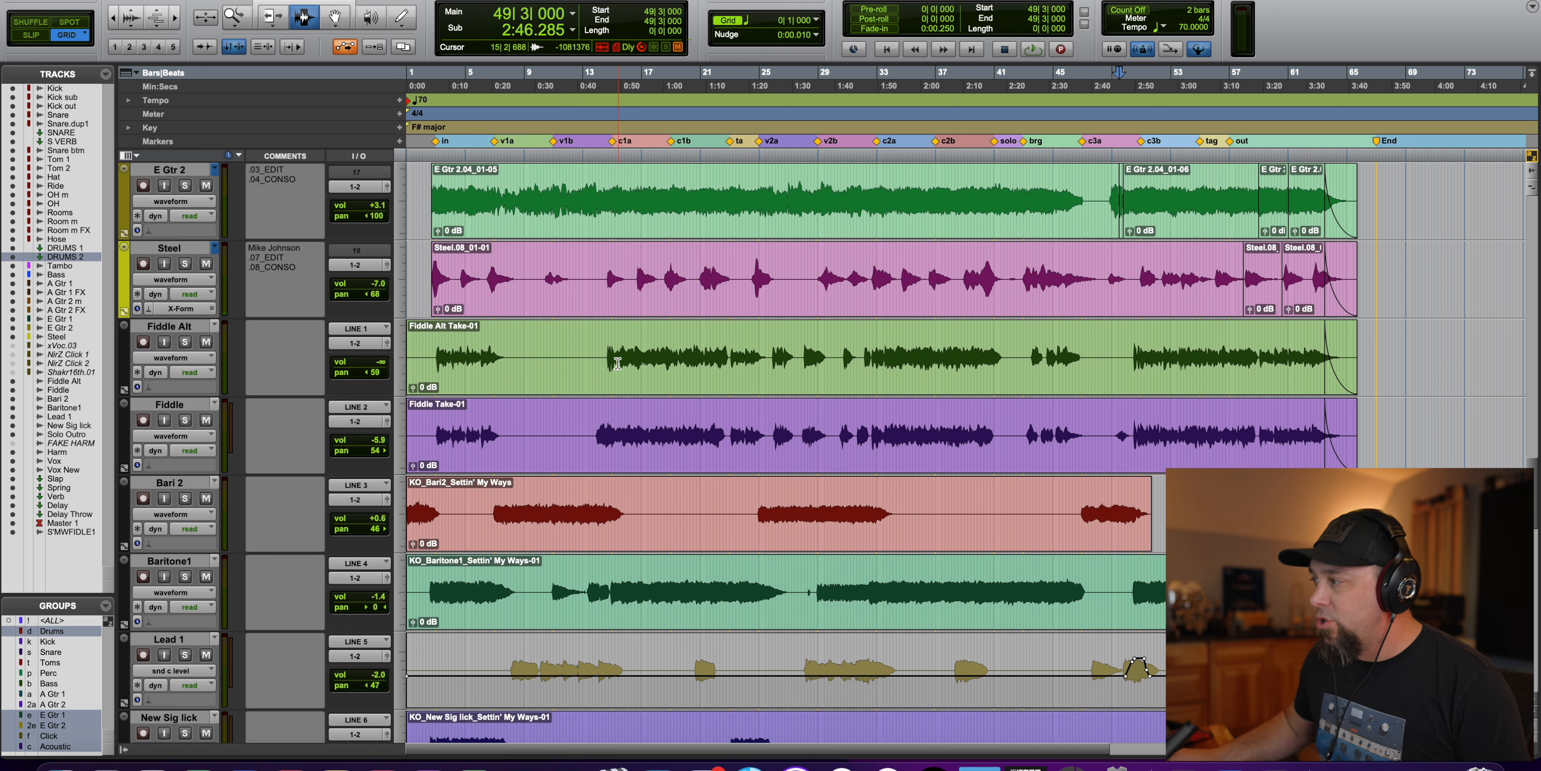
{"action": "scroll", "coordinate": [647, 362], "scroll_direction": "down", "scroll_amount": 10}
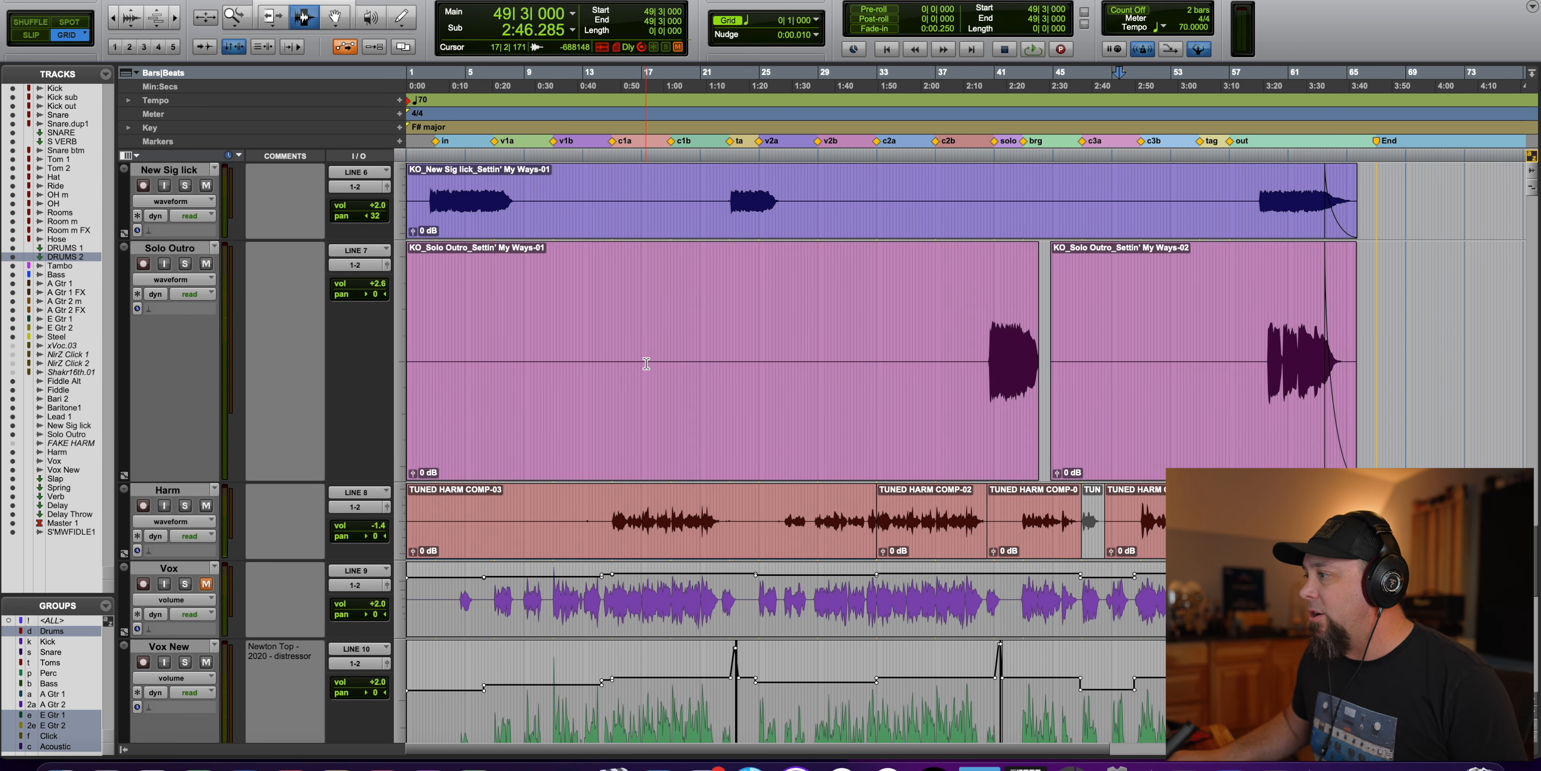
{"action": "scroll", "coordinate": [654, 363], "scroll_direction": "down", "scroll_amount": 1}
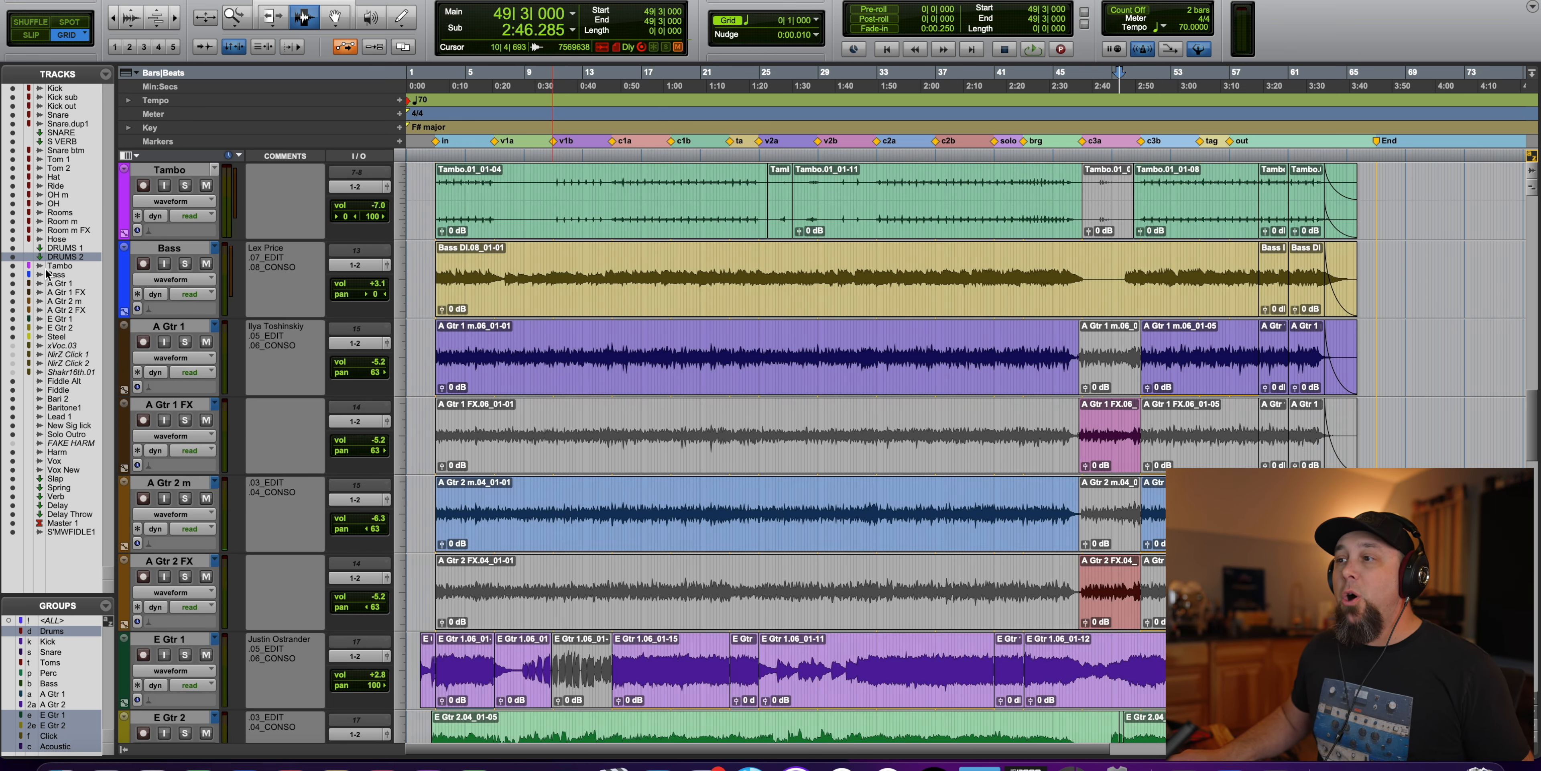
{"action": "left_click", "coordinate": [172, 279]}
{"action": "left_click", "coordinate": [192, 299]}
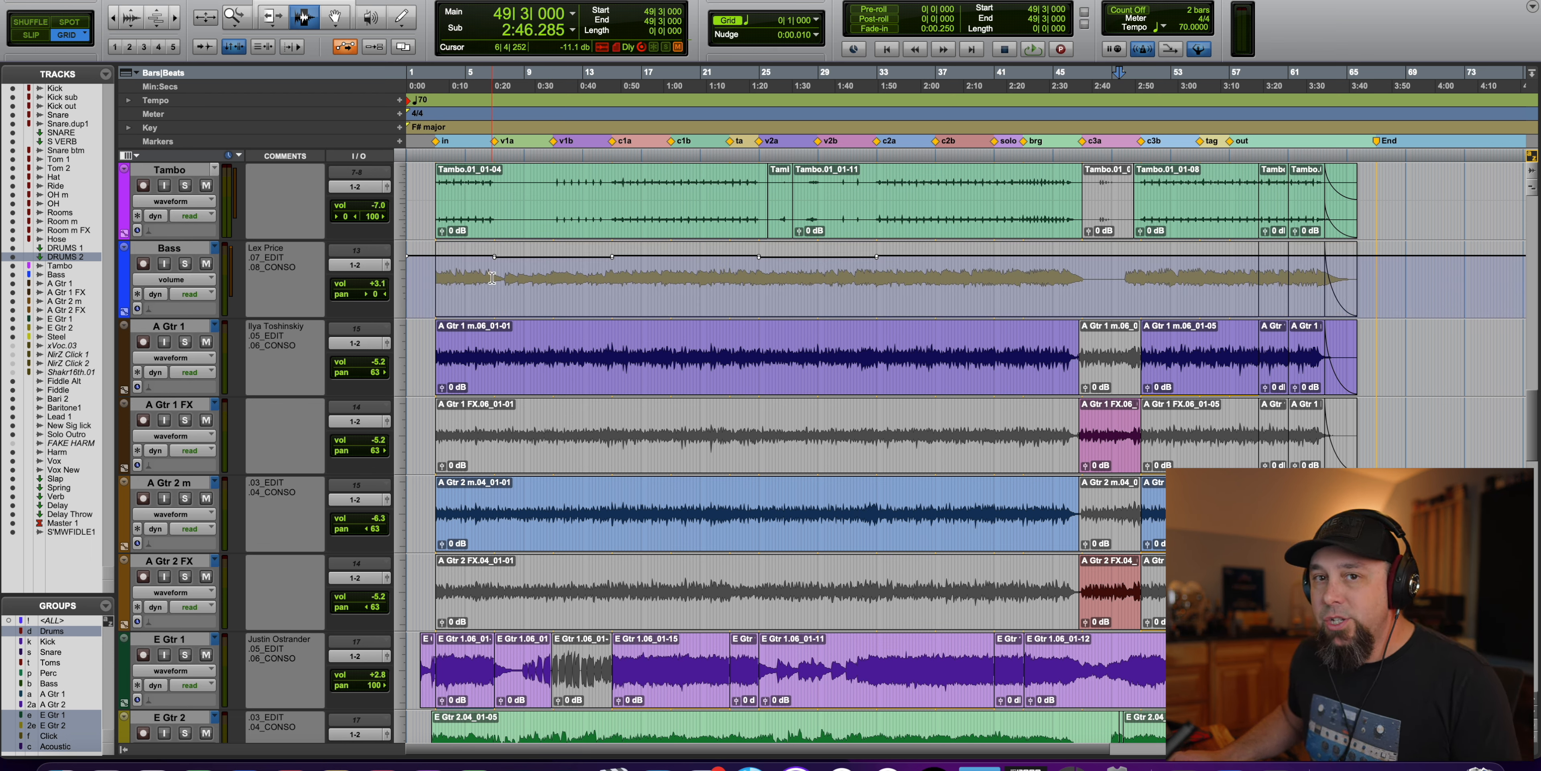
Step: Highlight the Bass volume automation from 6|3|000 to 15|4|000 and compare it with the DRUMS 2 automation
{"action": "left_click_drag", "start_coordinate": [492, 276], "coordinate": [624, 276]}
{"action": "left_click_drag", "start_coordinate": [484, 272], "coordinate": [622, 272]}
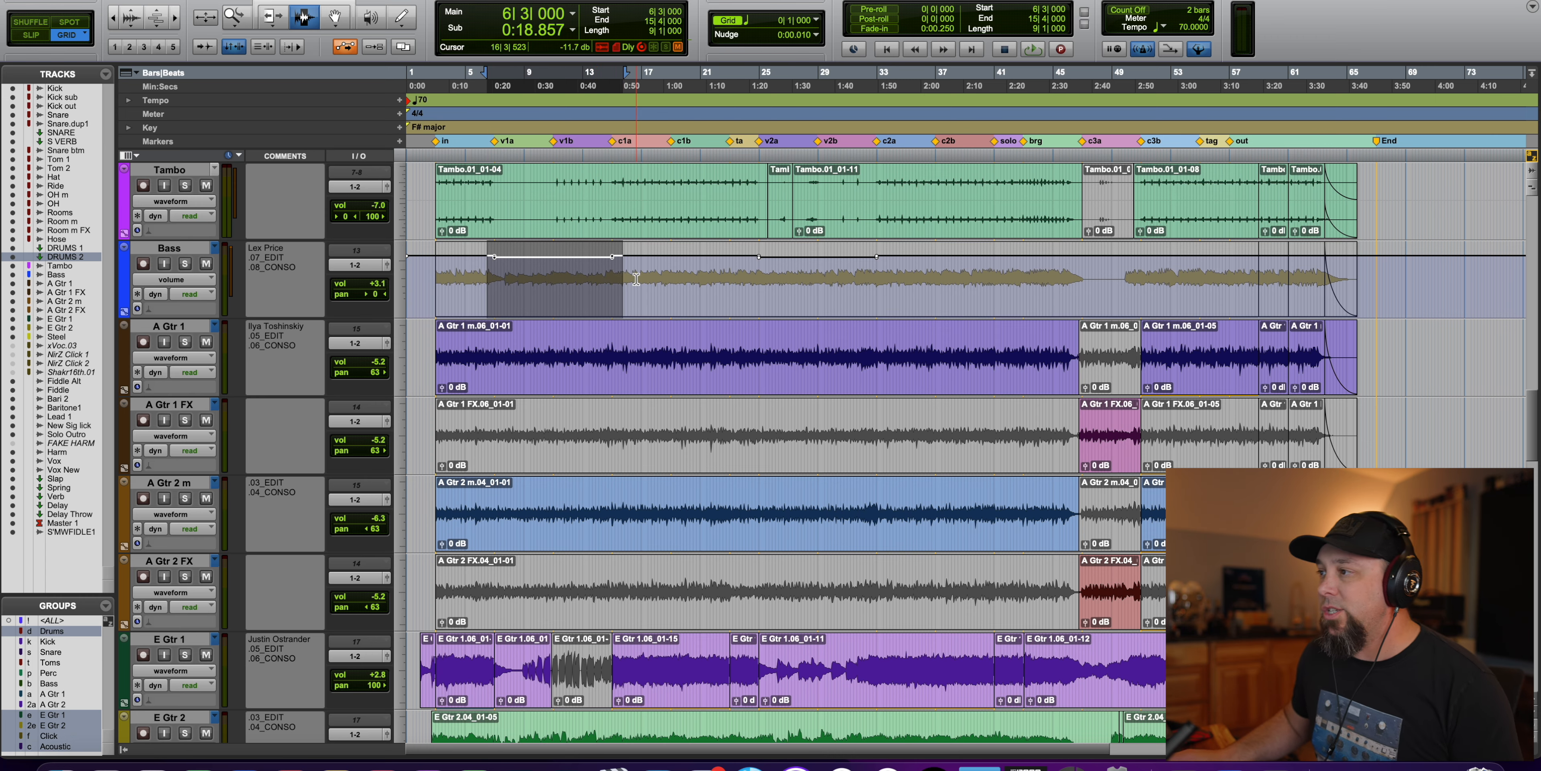
{"action": "scroll", "coordinate": [638, 280], "scroll_direction": "up", "scroll_amount": 5}
{"action": "scroll", "coordinate": [608, 569], "scroll_direction": "down", "scroll_amount": 1}
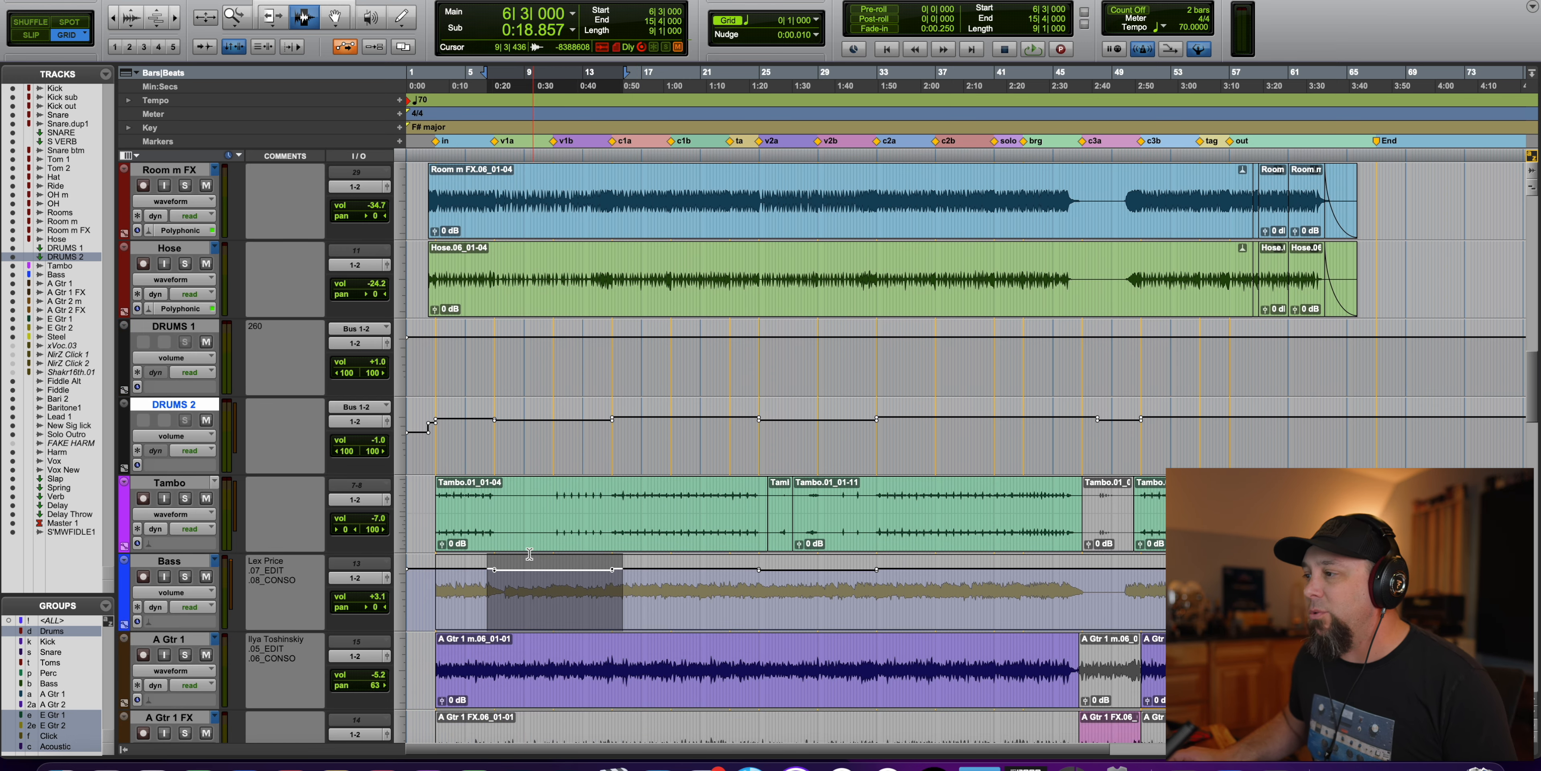
Step: Open the BB N105 V2 insert on the Bass channel in the mixer and position its window in full view
{"action": "key", "text": "super+equal"}
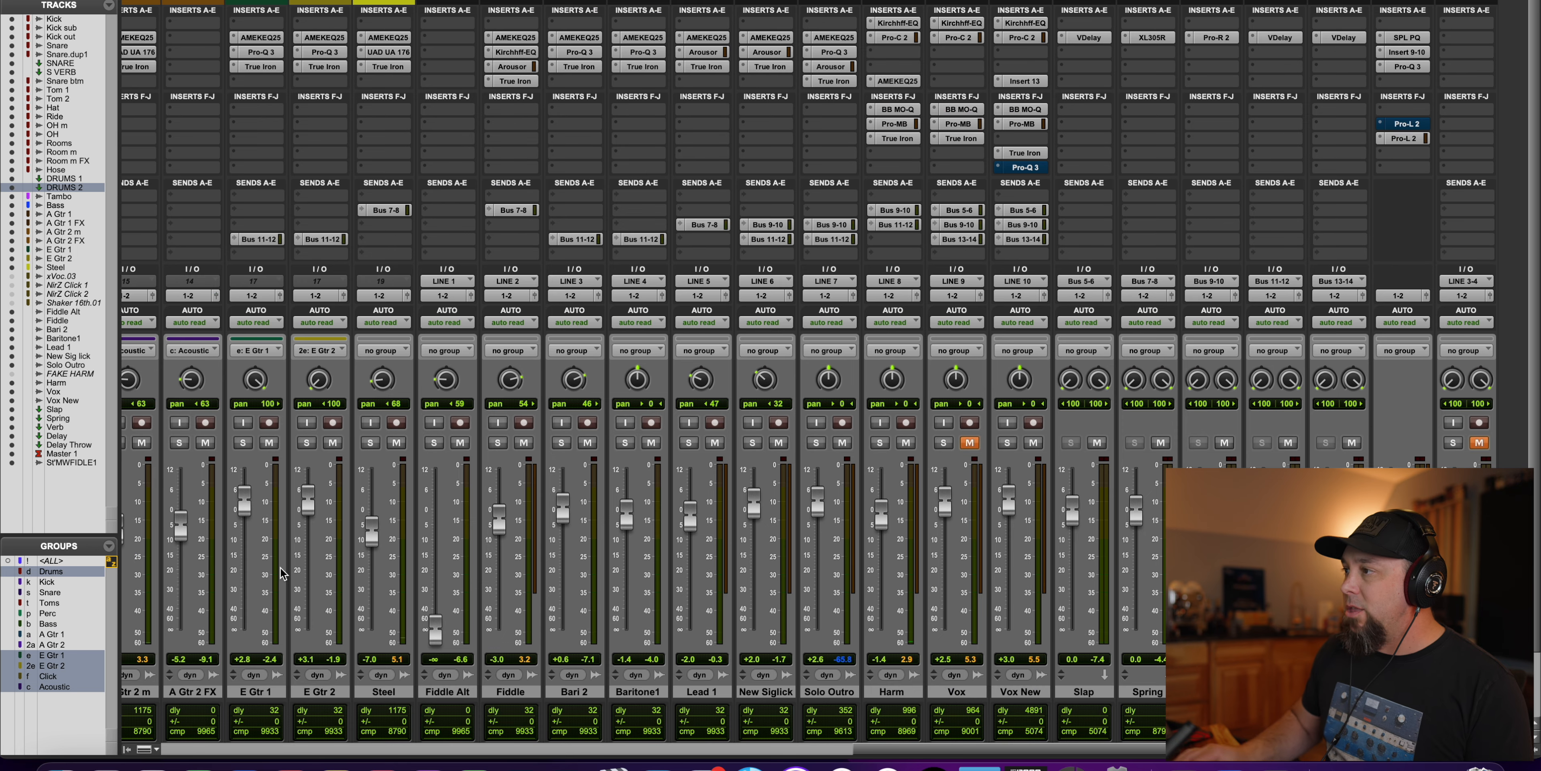
{"action": "scroll", "coordinate": [840, 561], "scroll_direction": "left", "scroll_amount": 8}
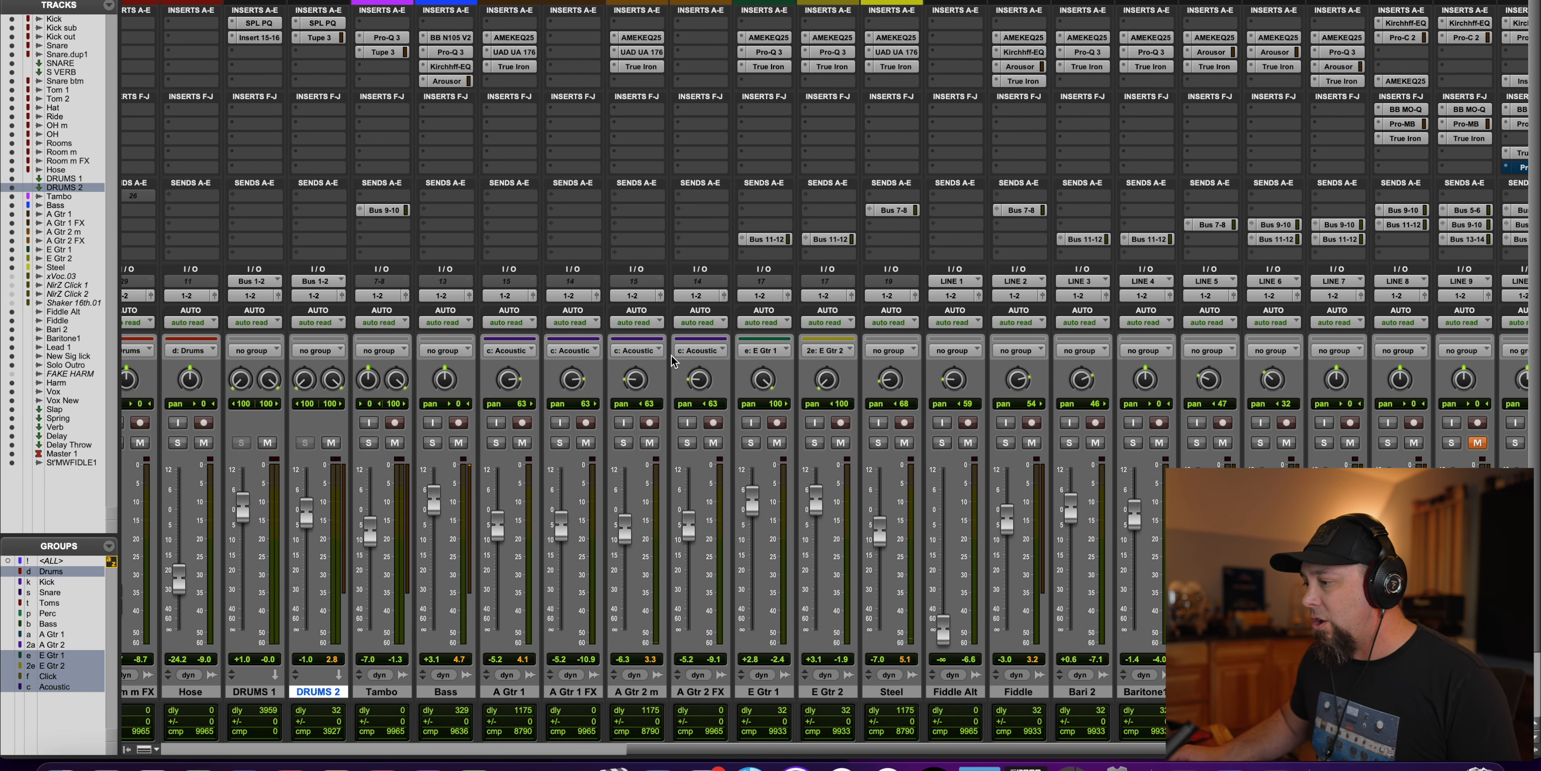
{"action": "left_click", "coordinate": [450, 38]}
{"action": "left_click_drag", "start_coordinate": [505, 60], "coordinate": [682, 11]}
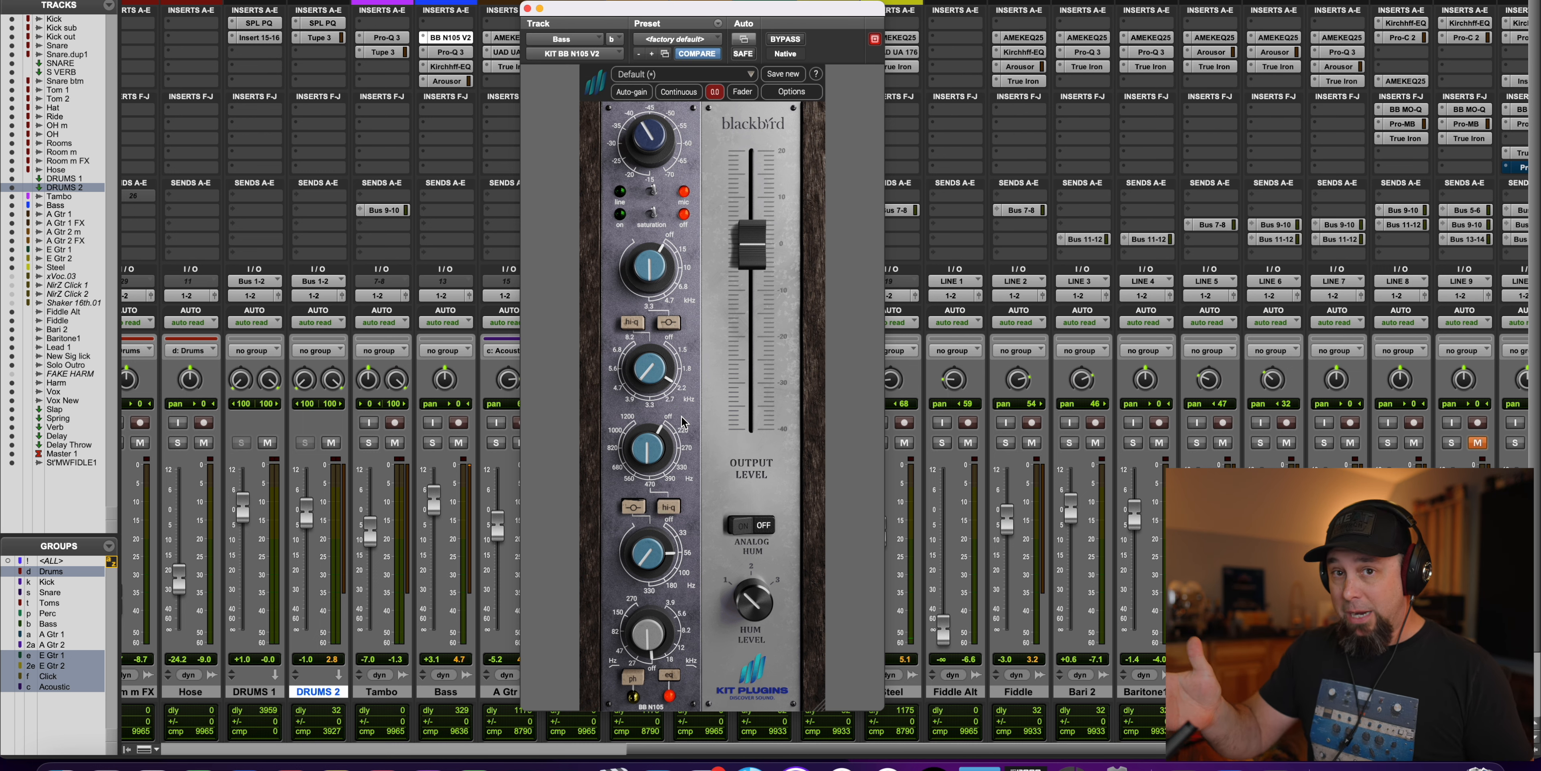
Step: Switch the BB N105 V2 input to line and back to mic, and move its window clear of the Bass channel
{"action": "left_click", "coordinate": [651, 193]}
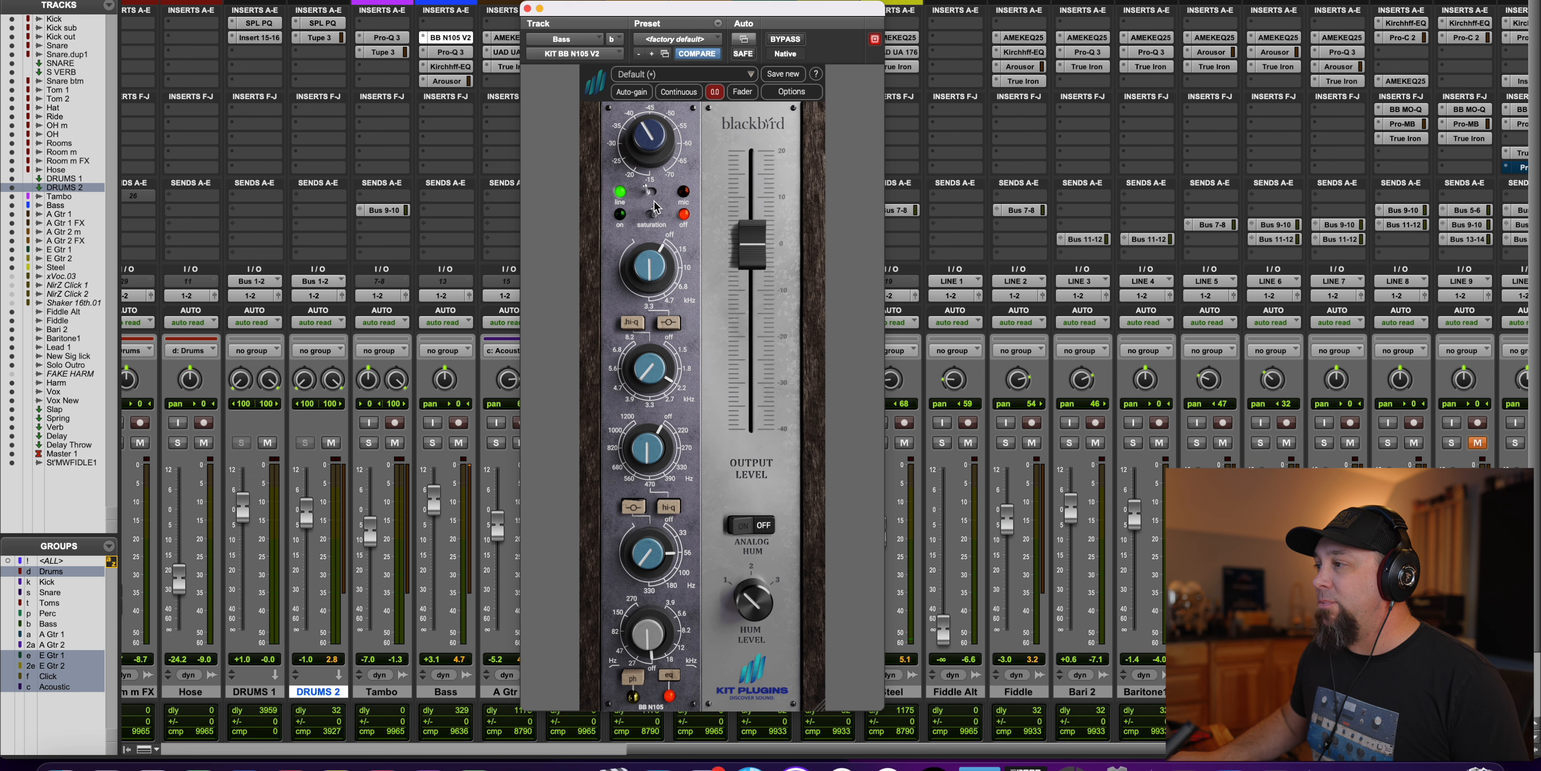
{"action": "left_click", "coordinate": [651, 192]}
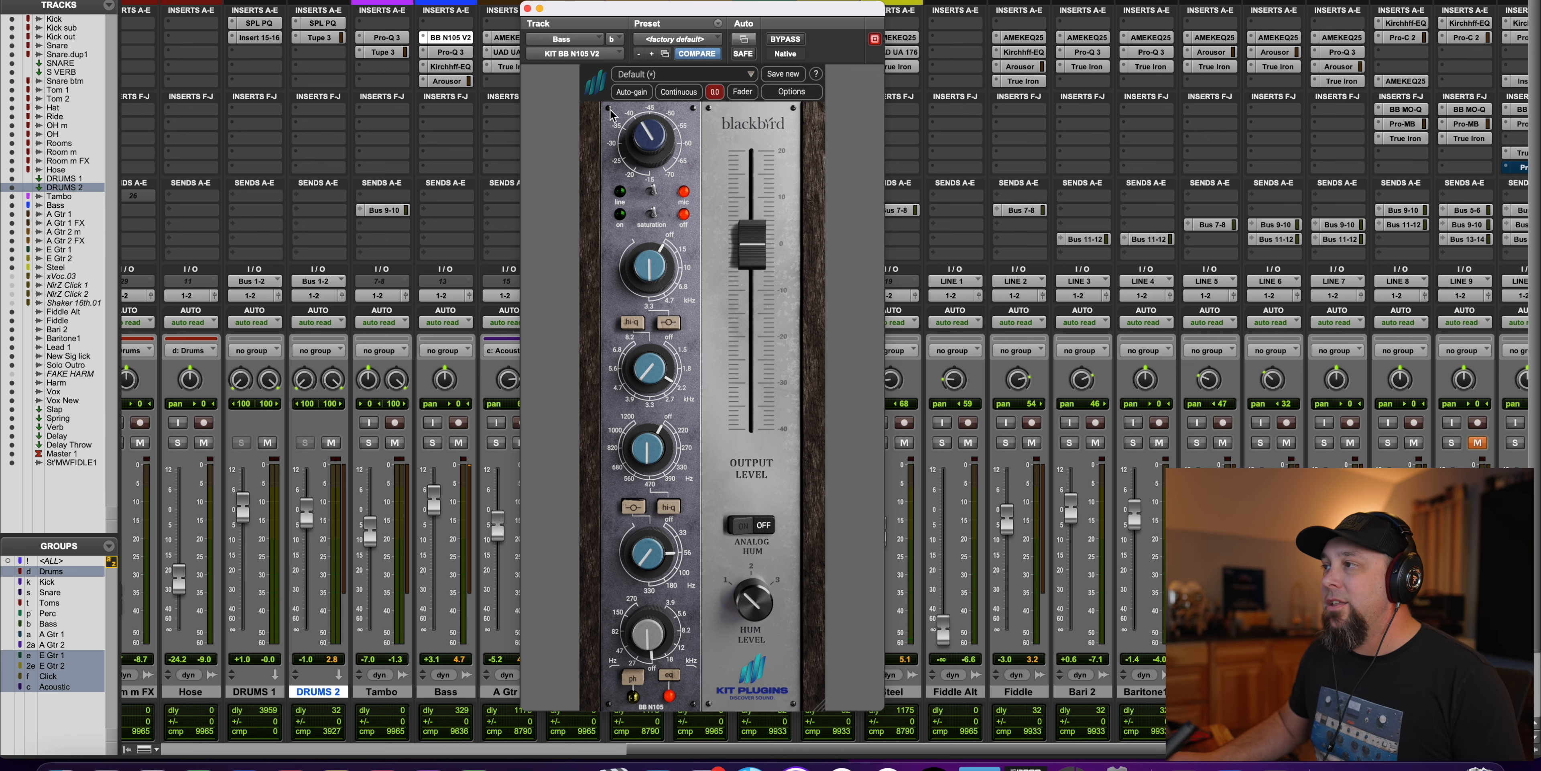
{"action": "left_click_drag", "start_coordinate": [628, 4], "coordinate": [833, 3]}
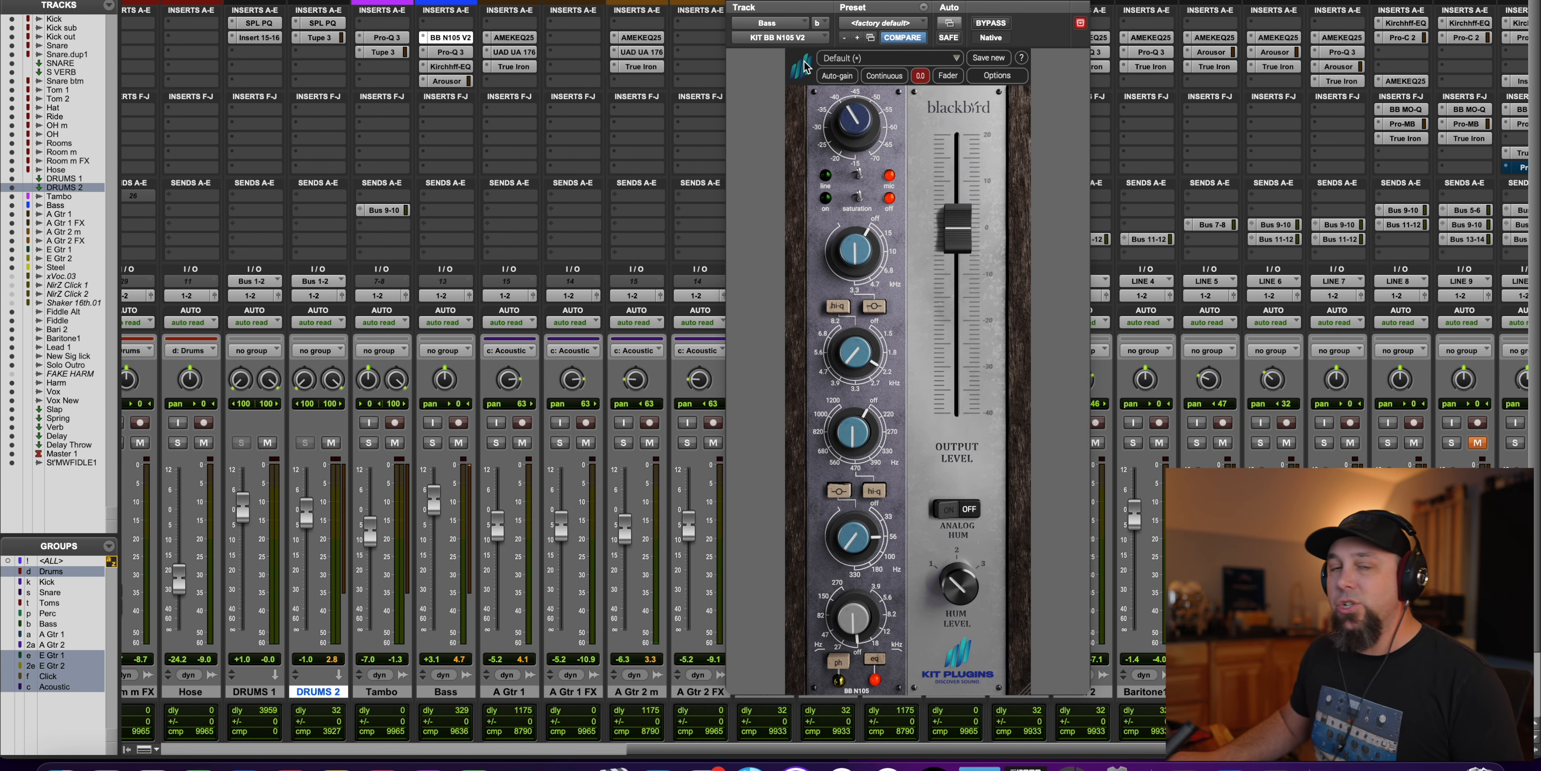
Step: Solo the Bass and the Drums group and play them from 14|3|000
{"action": "left_click", "coordinate": [432, 442]}
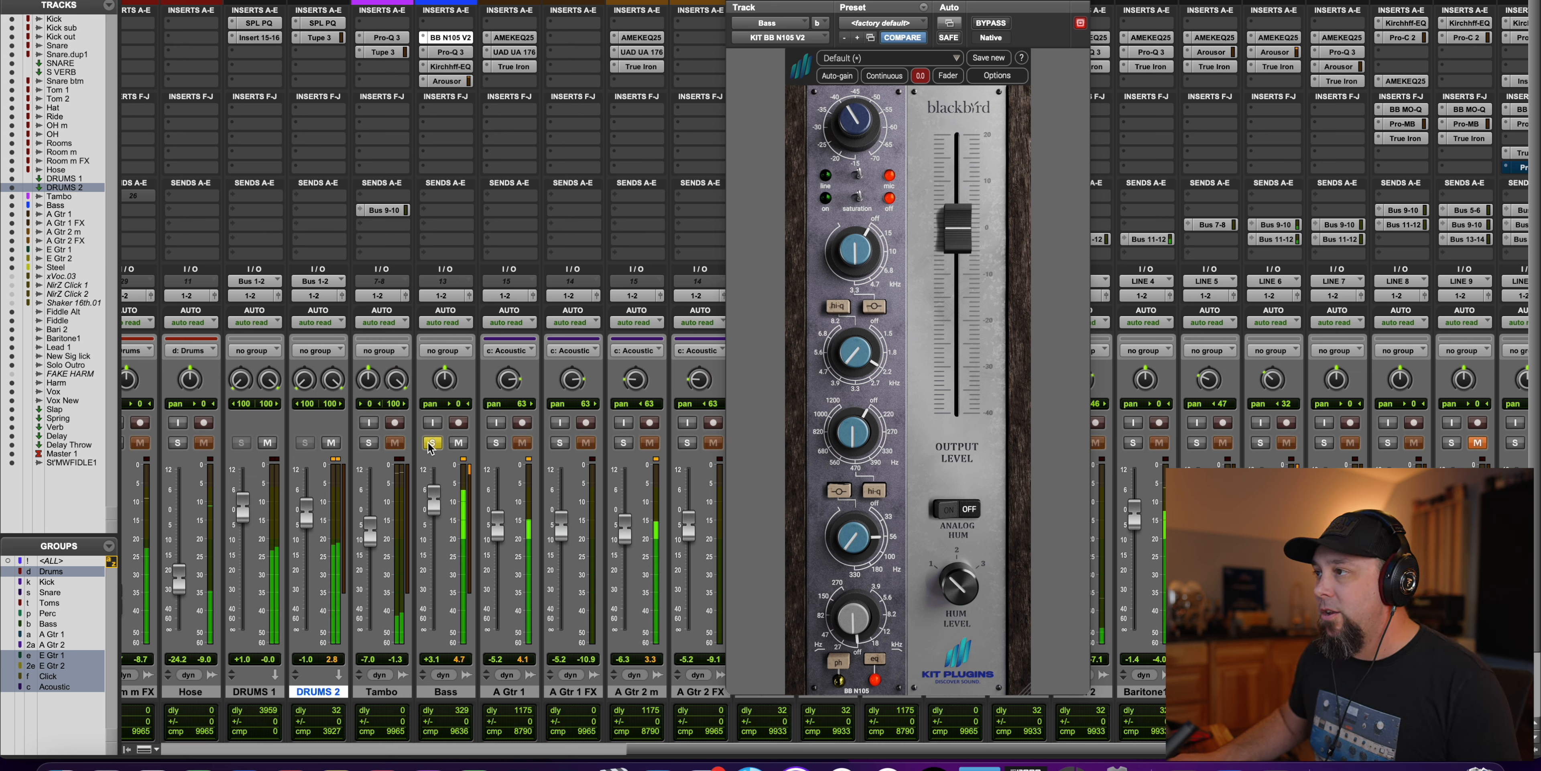
{"action": "left_click", "coordinate": [178, 443]}
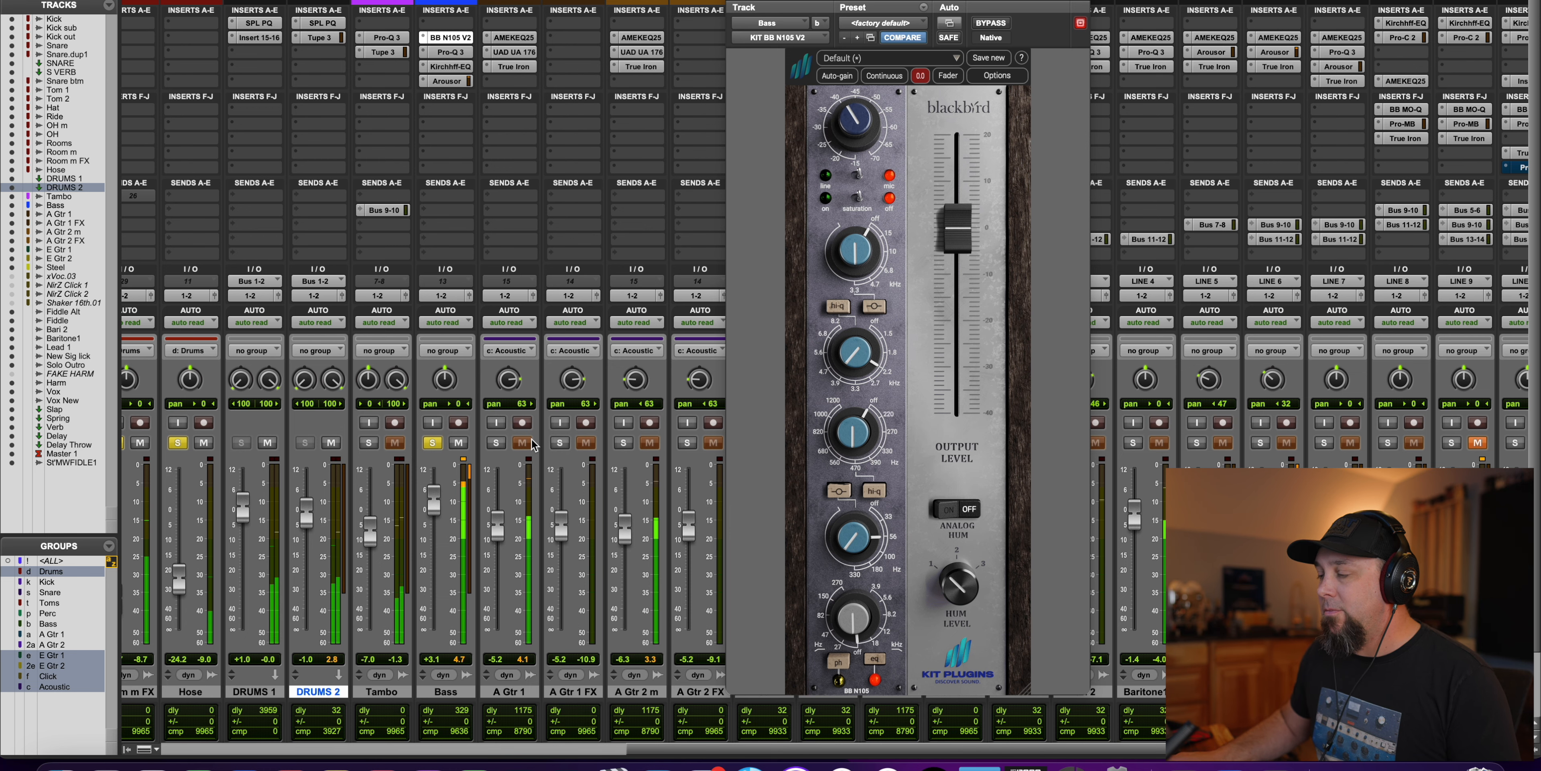
{"action": "key", "text": "super+equal"}
{"action": "key", "text": "space"}
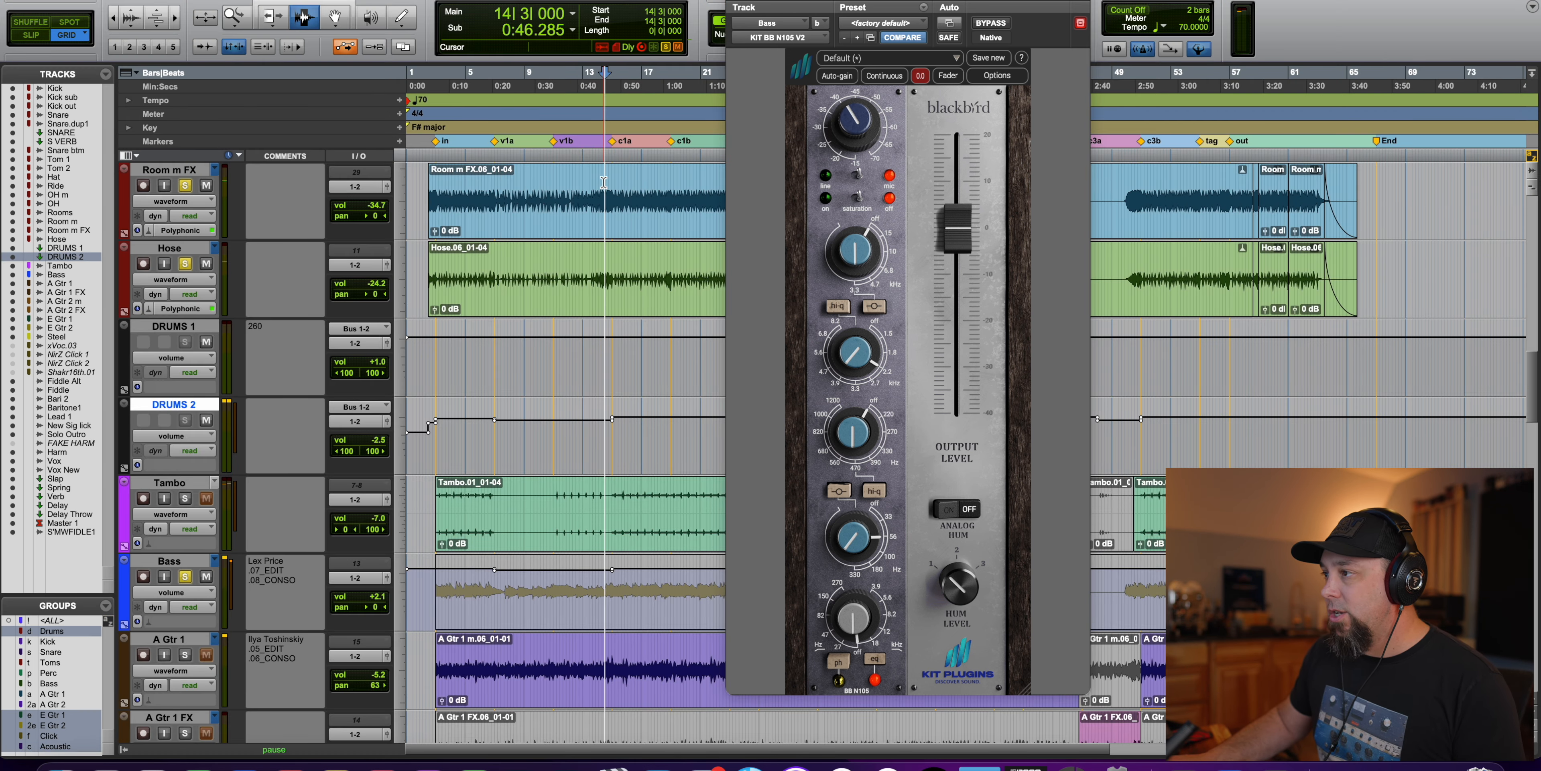
Step: Bypass and re-enable the Bass channel's BB N105 V2 during playback to compare the sound
{"action": "key", "text": "super+equal"}
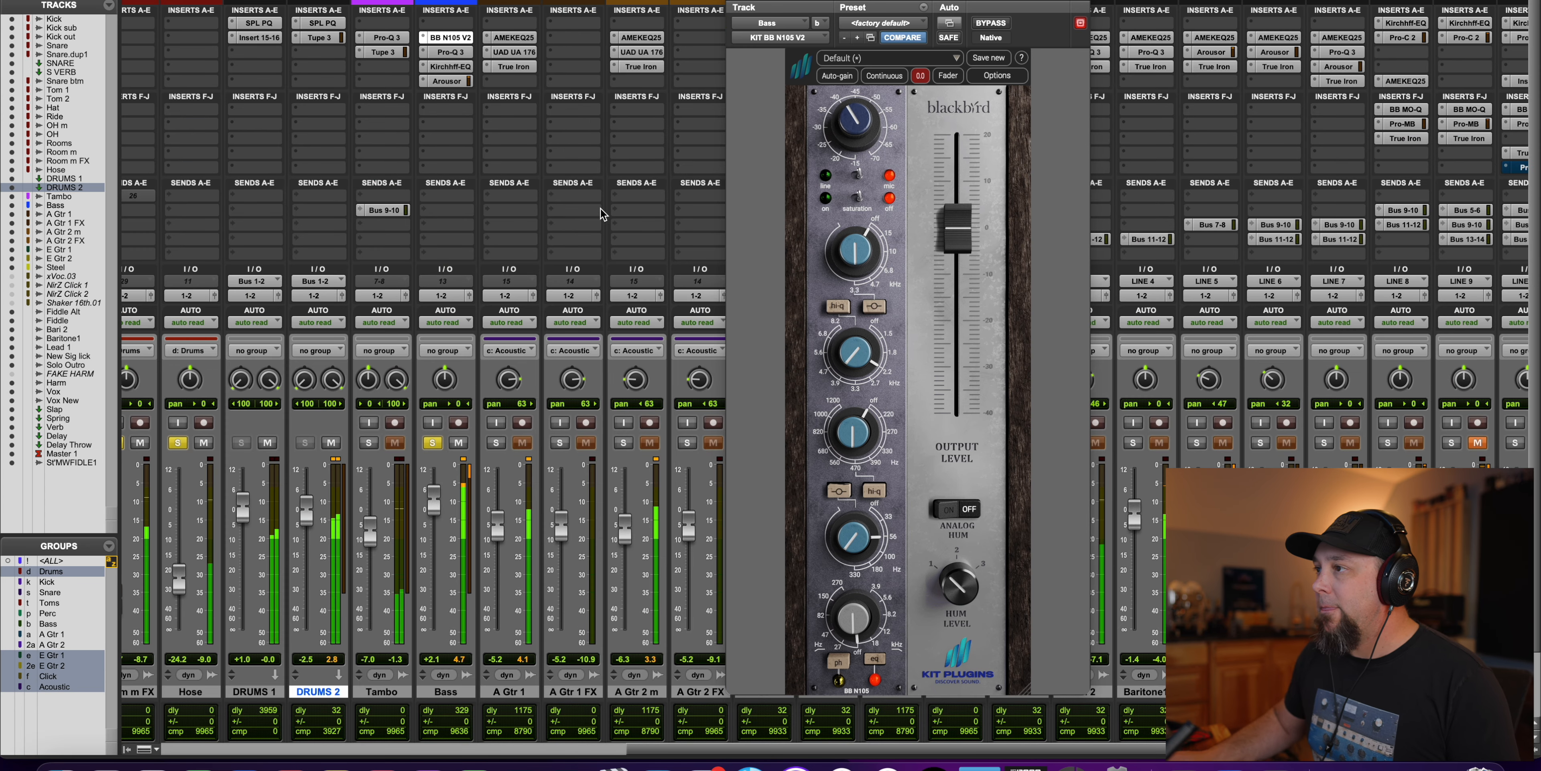
{"action": "left_click", "coordinate": [995, 25]}
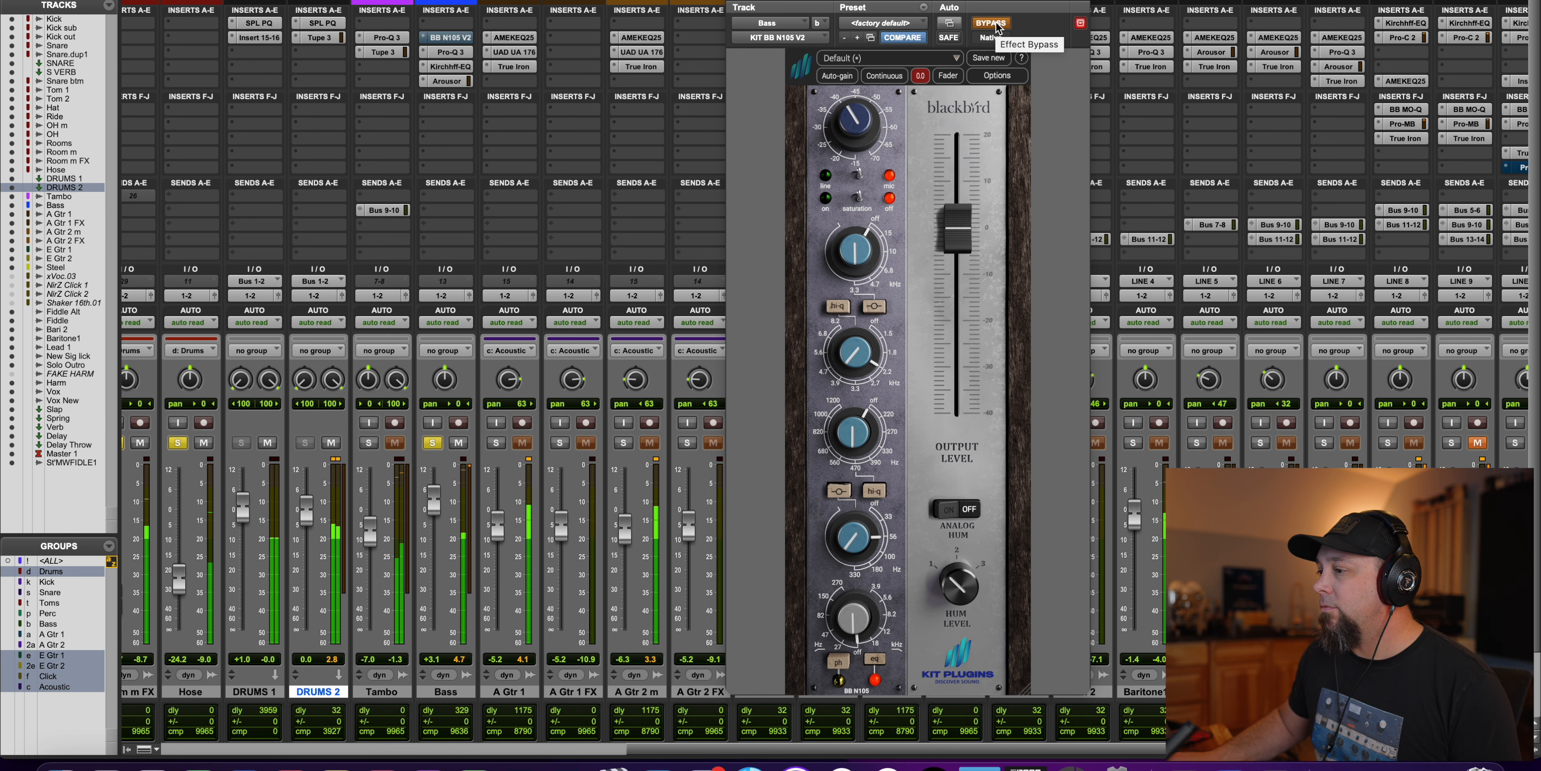
{"action": "left_click", "coordinate": [995, 25]}
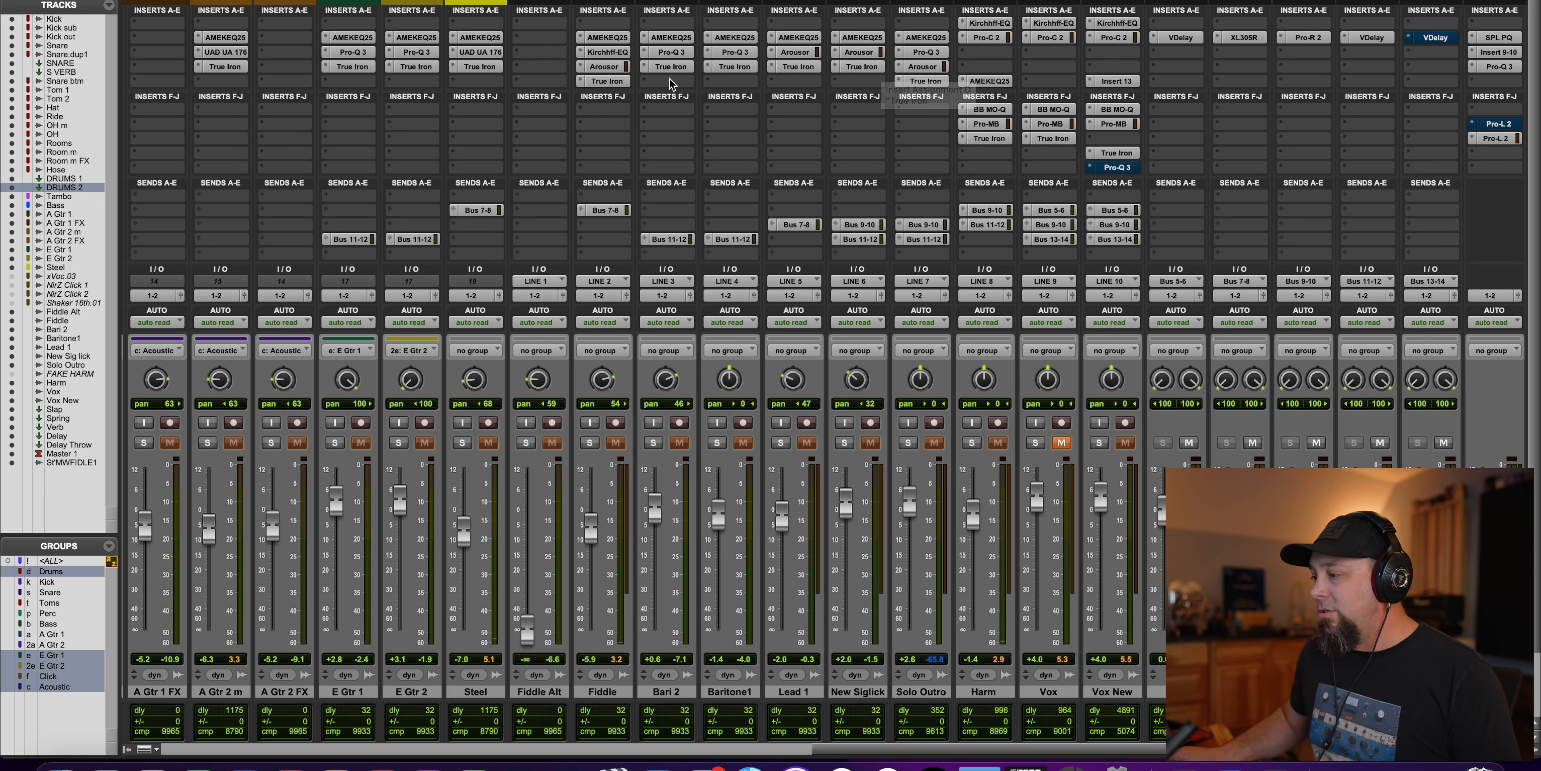
Step: Open the True Iron insert on E Gtr 1 and place its window mid-mixer to examine the settings
{"action": "left_click", "coordinate": [353, 66]}
{"action": "left_click_drag", "start_coordinate": [990, 3], "coordinate": [649, 151]}
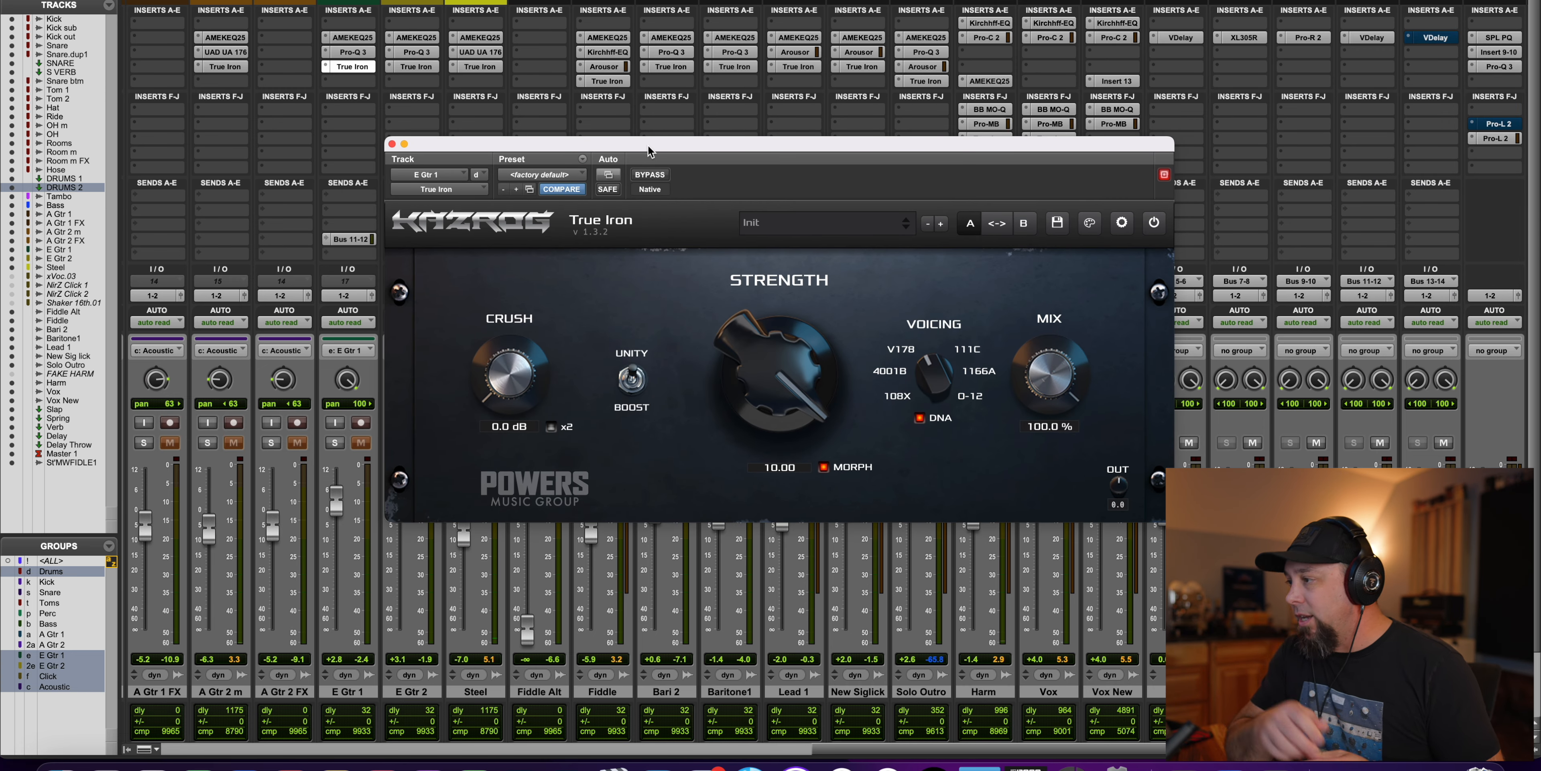